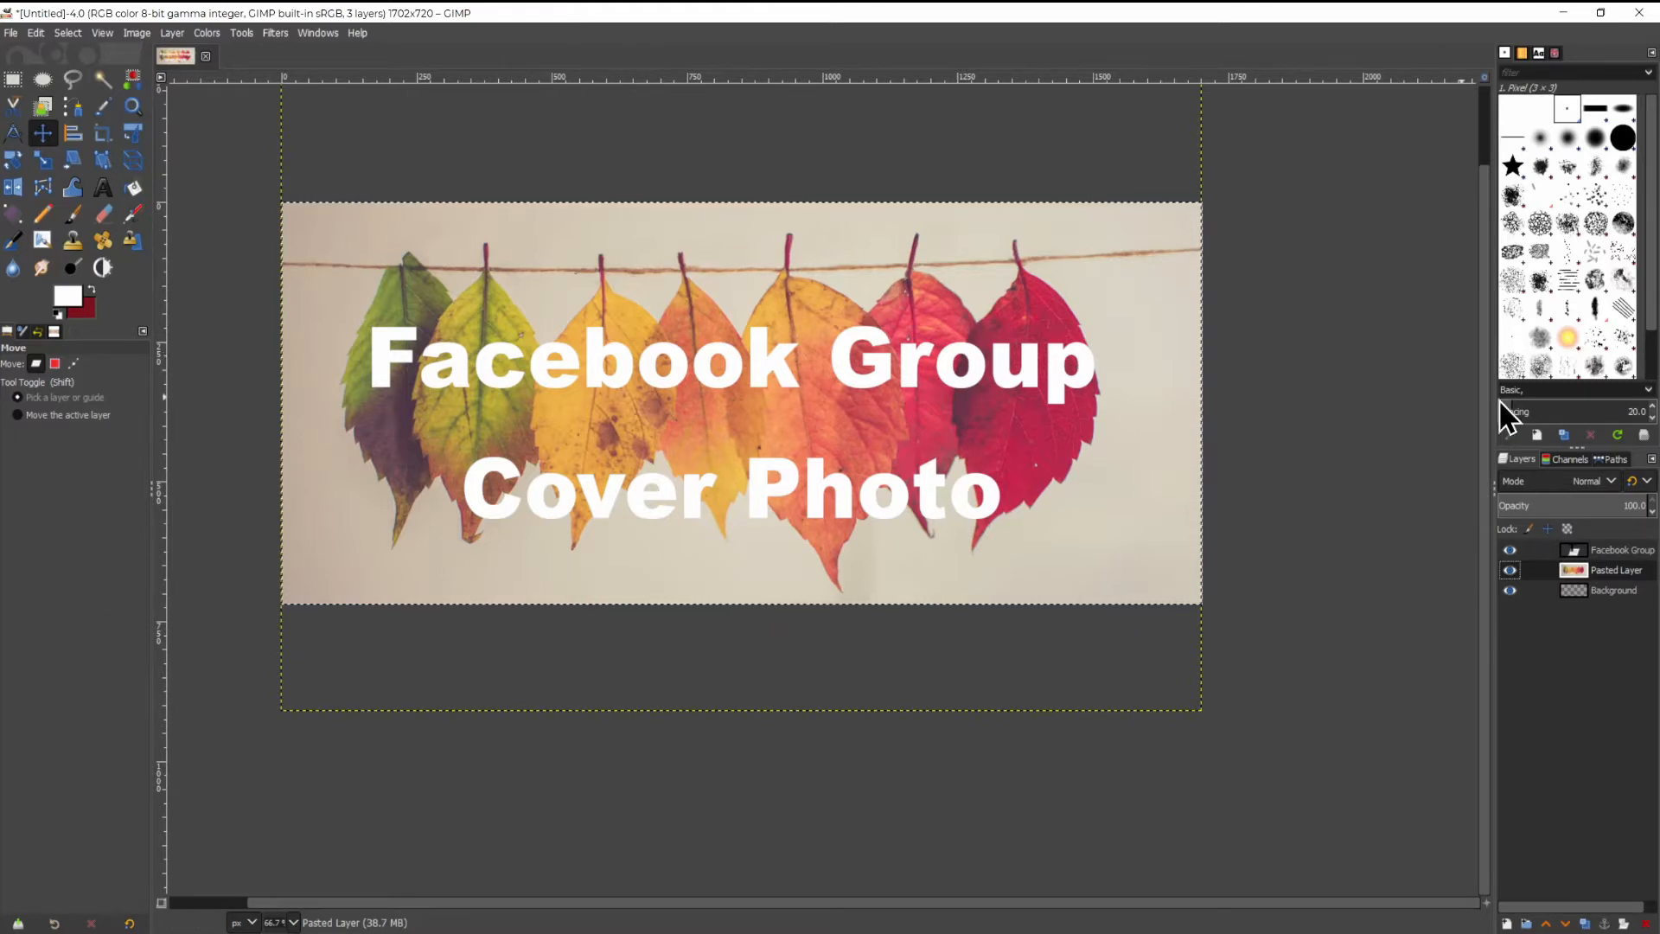
Create a selection of the lettering from the alpha of the Facebook Group text layer.
right_click(1600, 550)
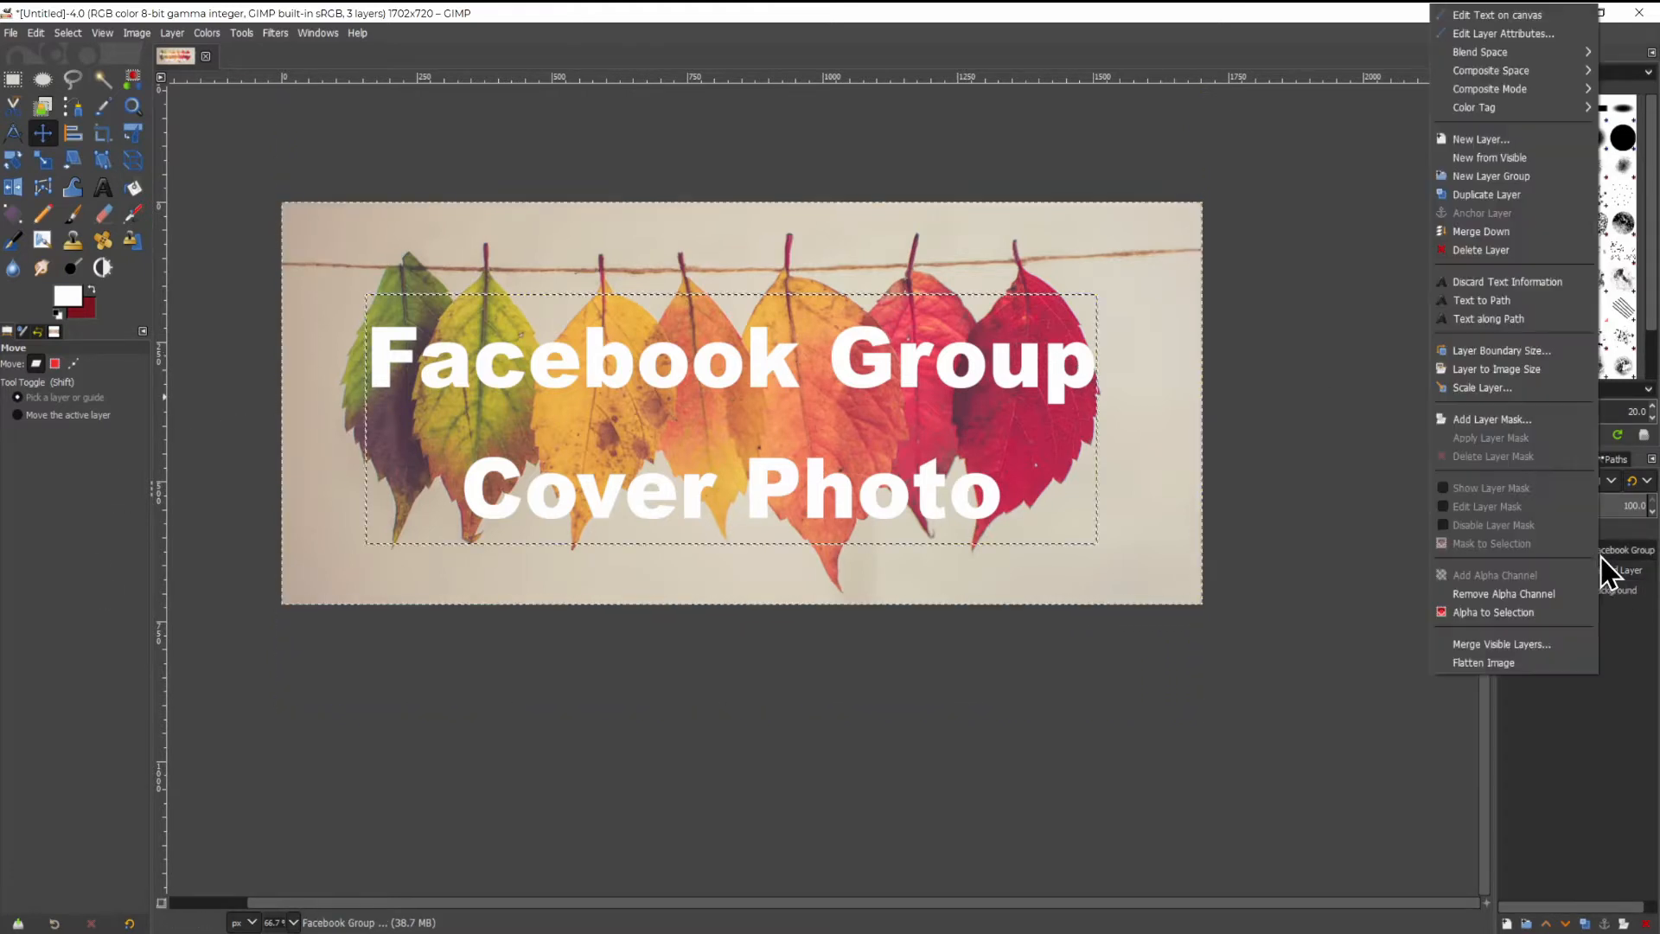
left_click(1528, 619)
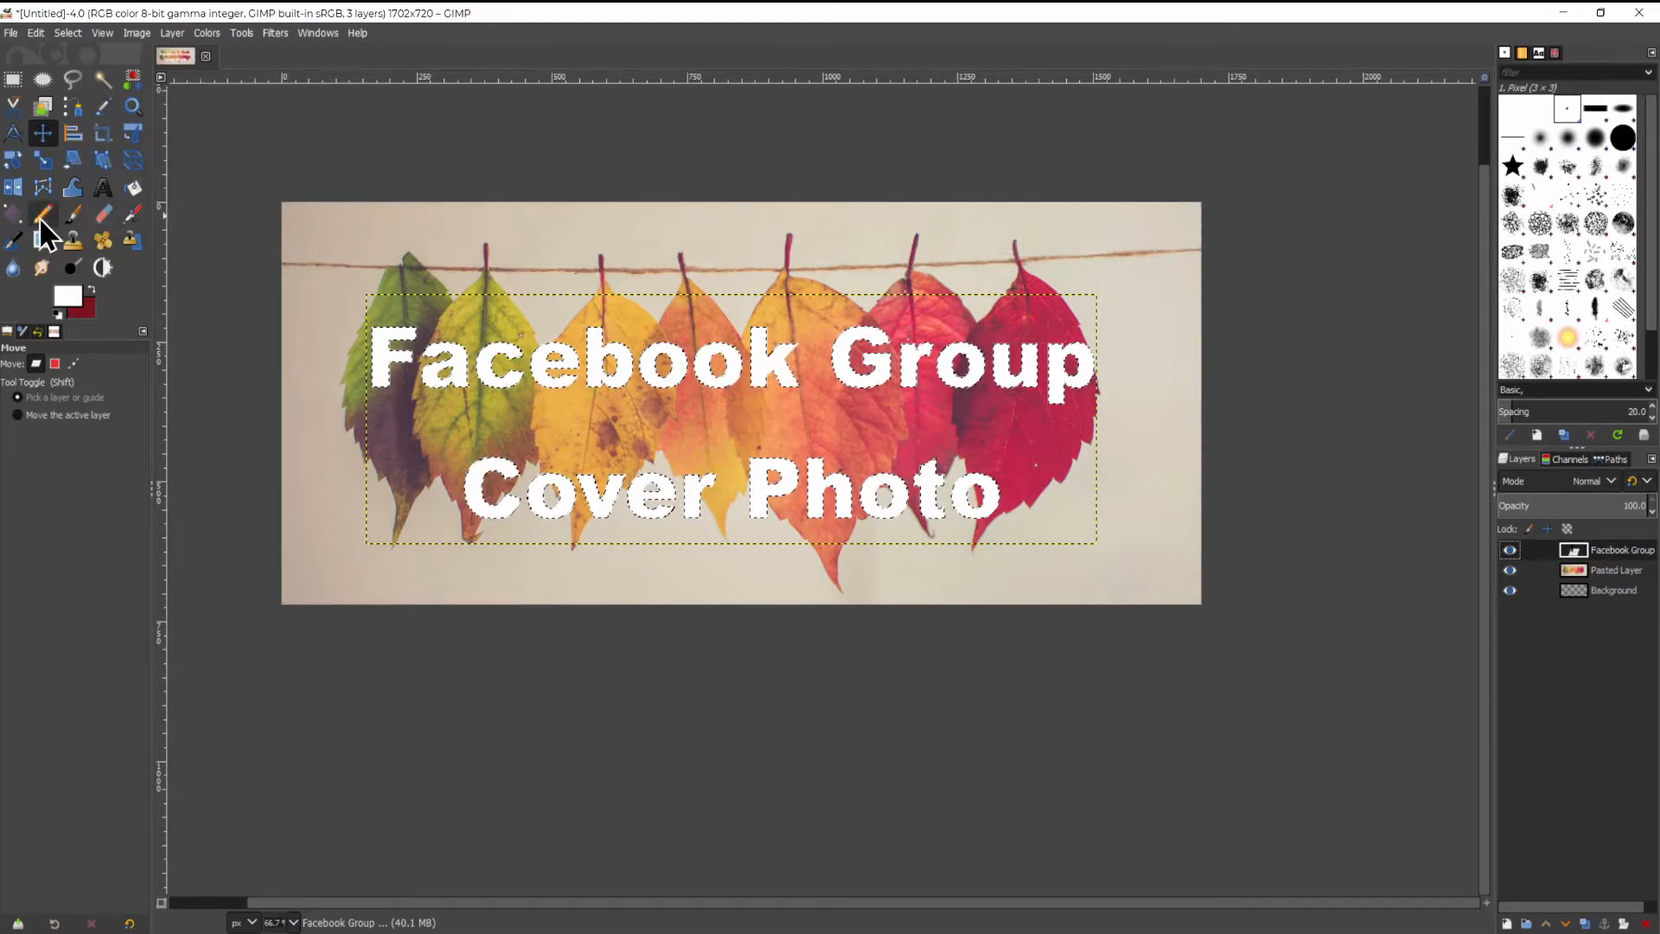
Activate the Gradient tool and choose the Custom gradient preset.
left_click(14, 214)
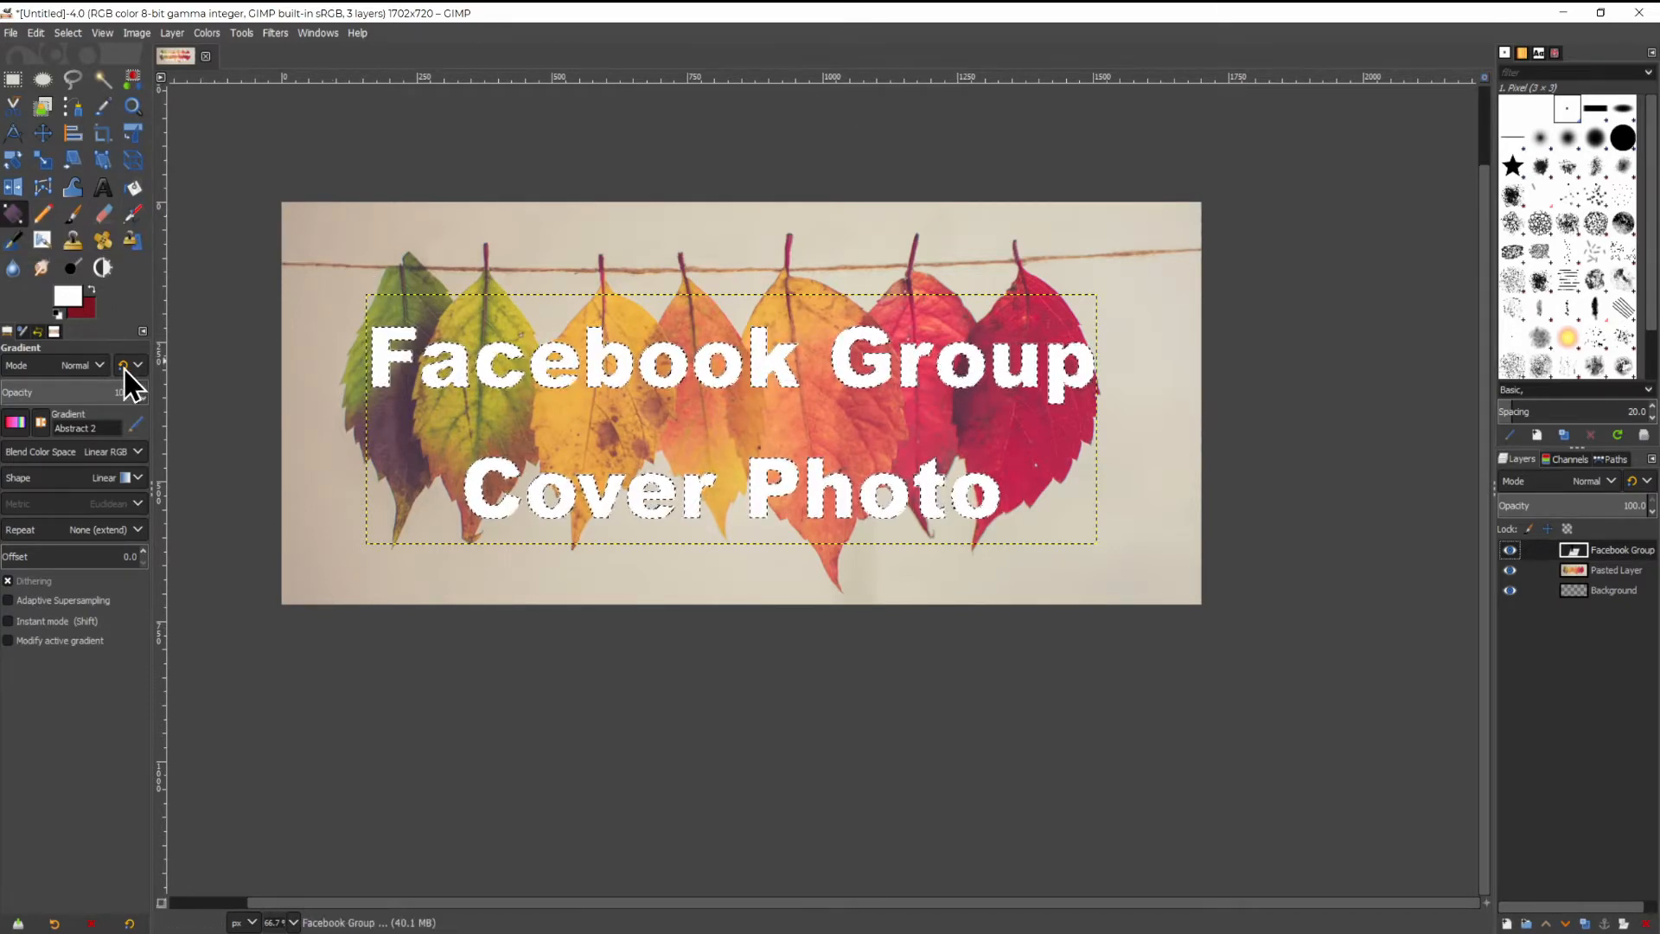
left_click(17, 426)
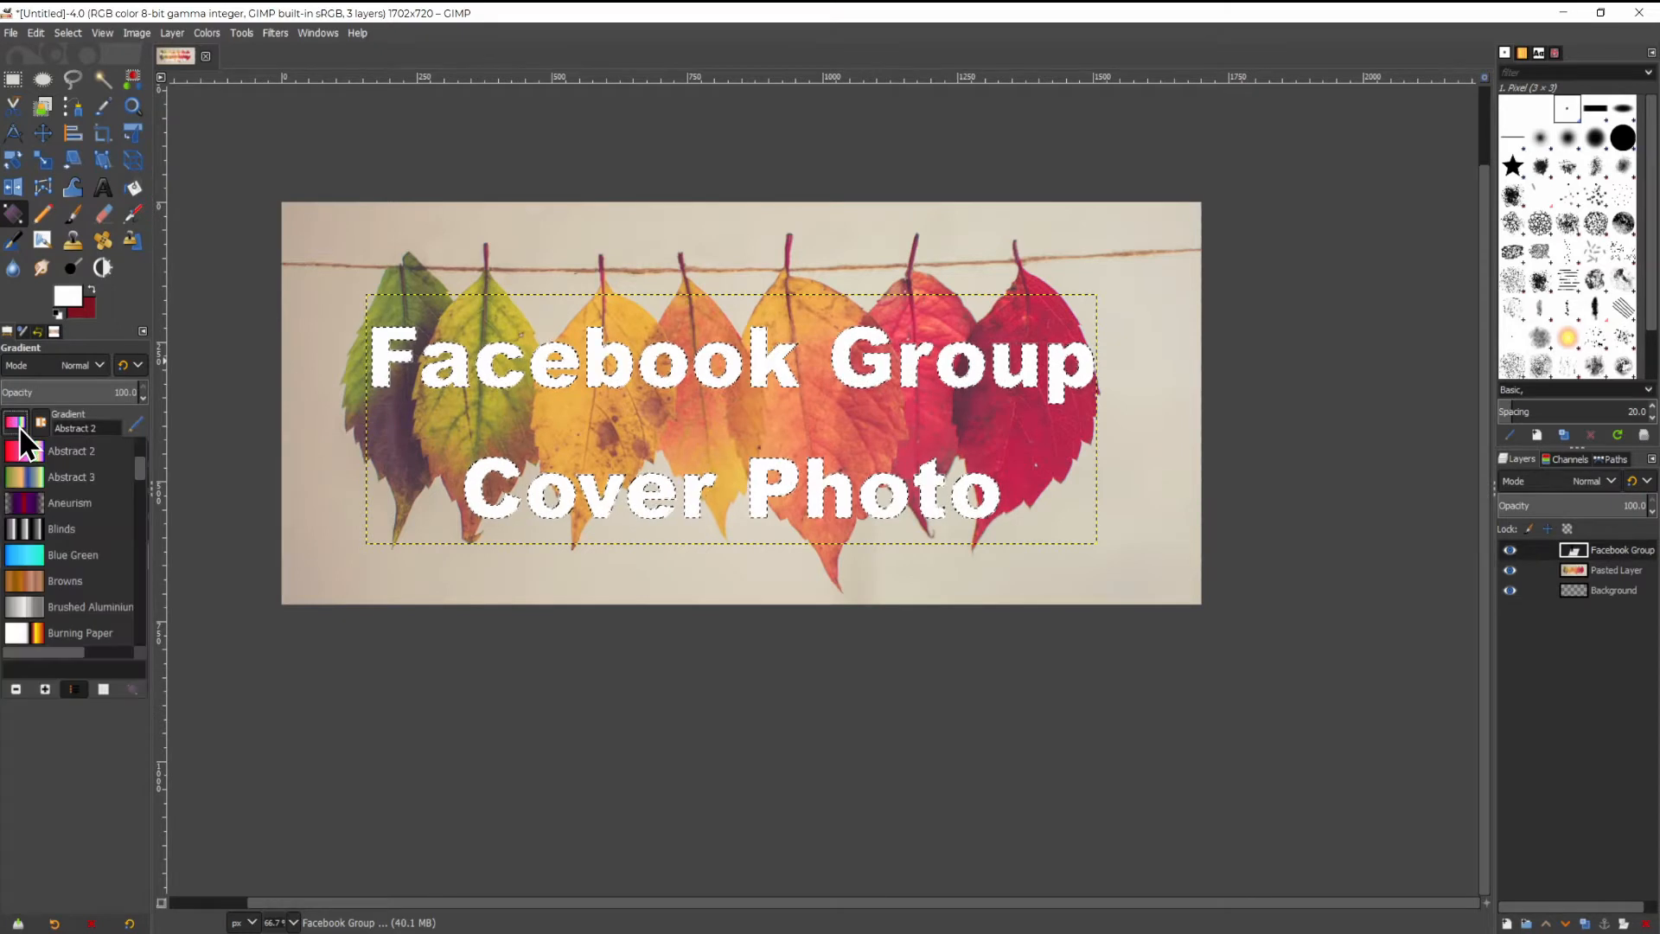
scroll(52, 485, "up", 2)
scroll(55, 485, "up", 2)
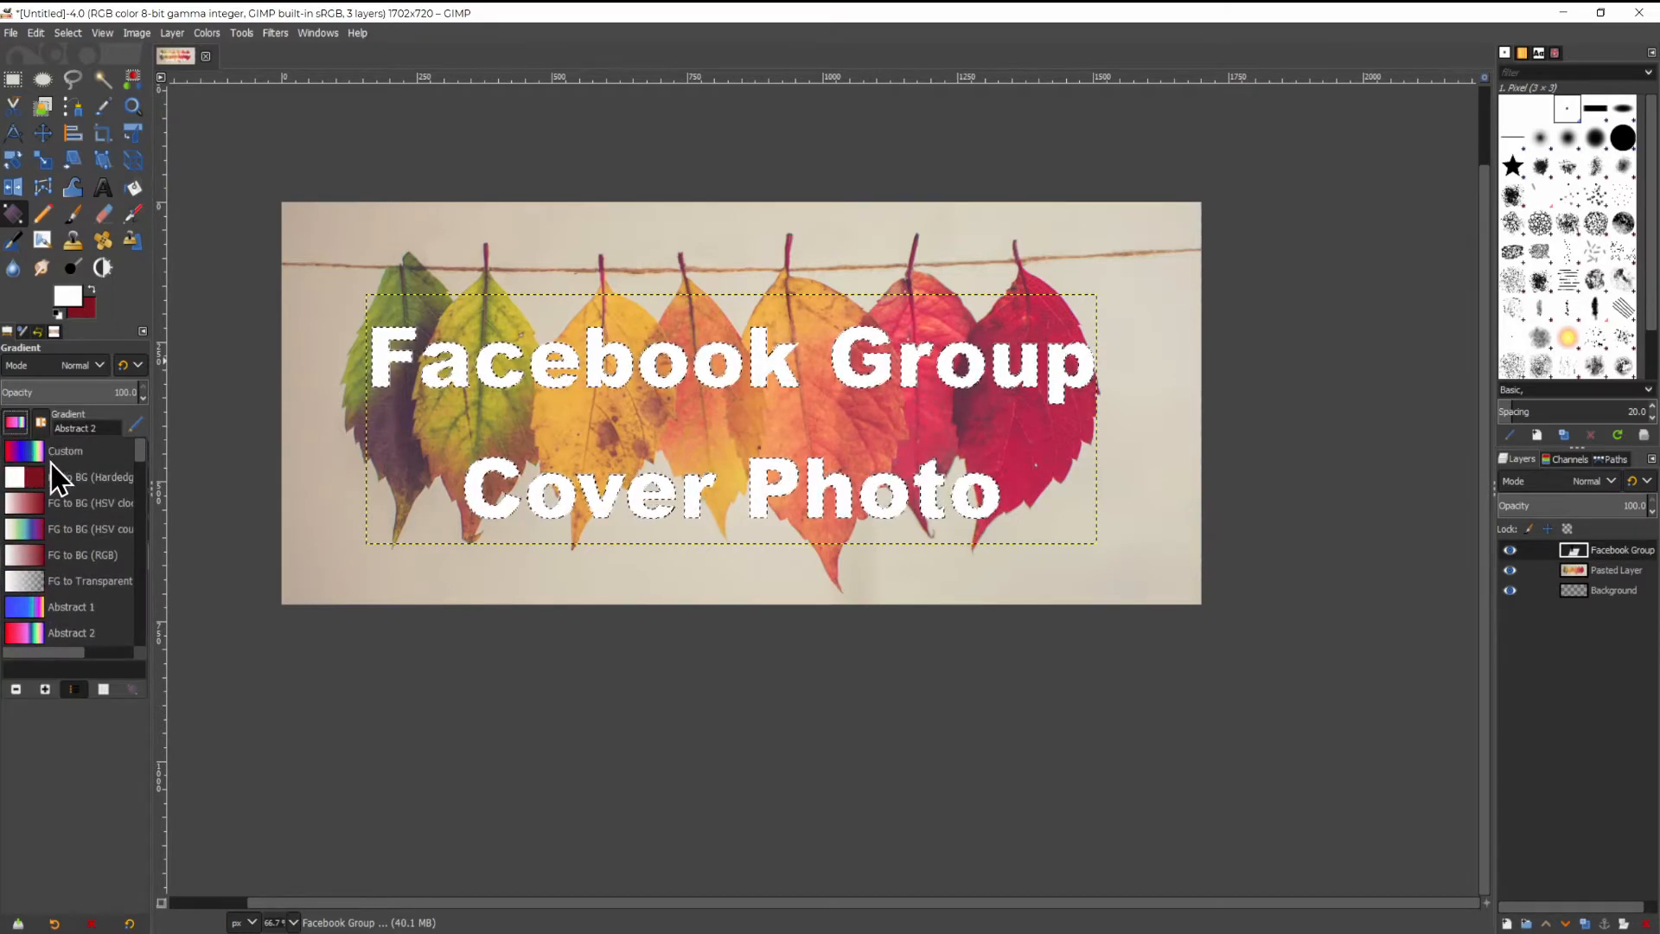
scroll(52, 519, "down", 3)
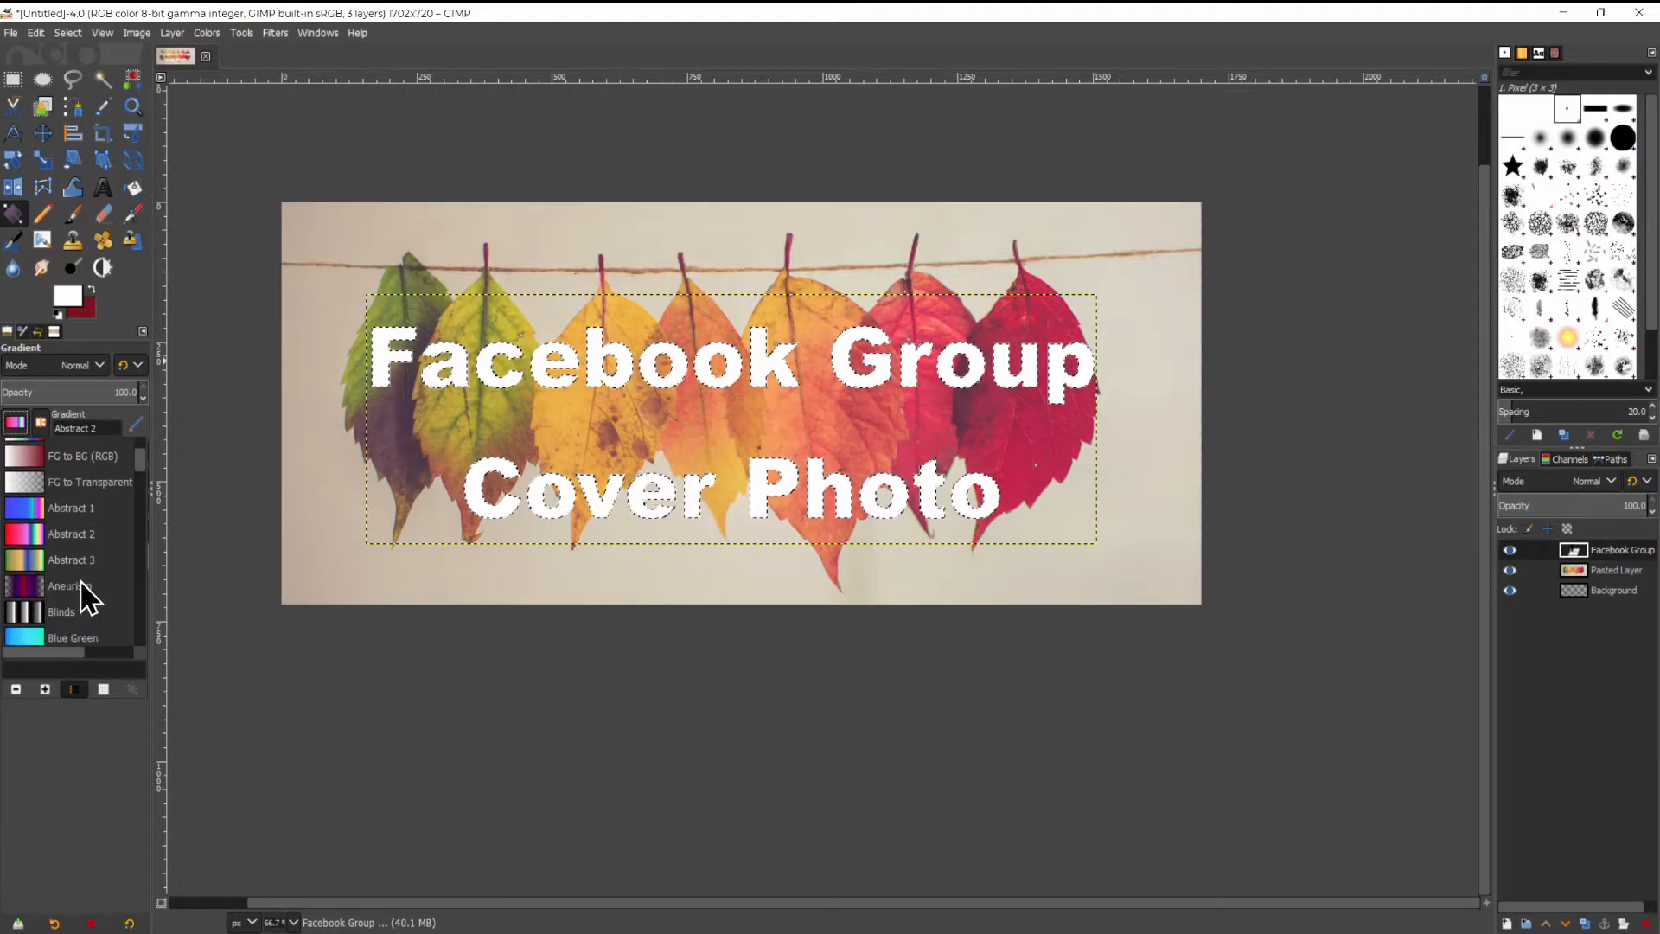
scroll(81, 593, "down", 4)
scroll(82, 593, "up", 6)
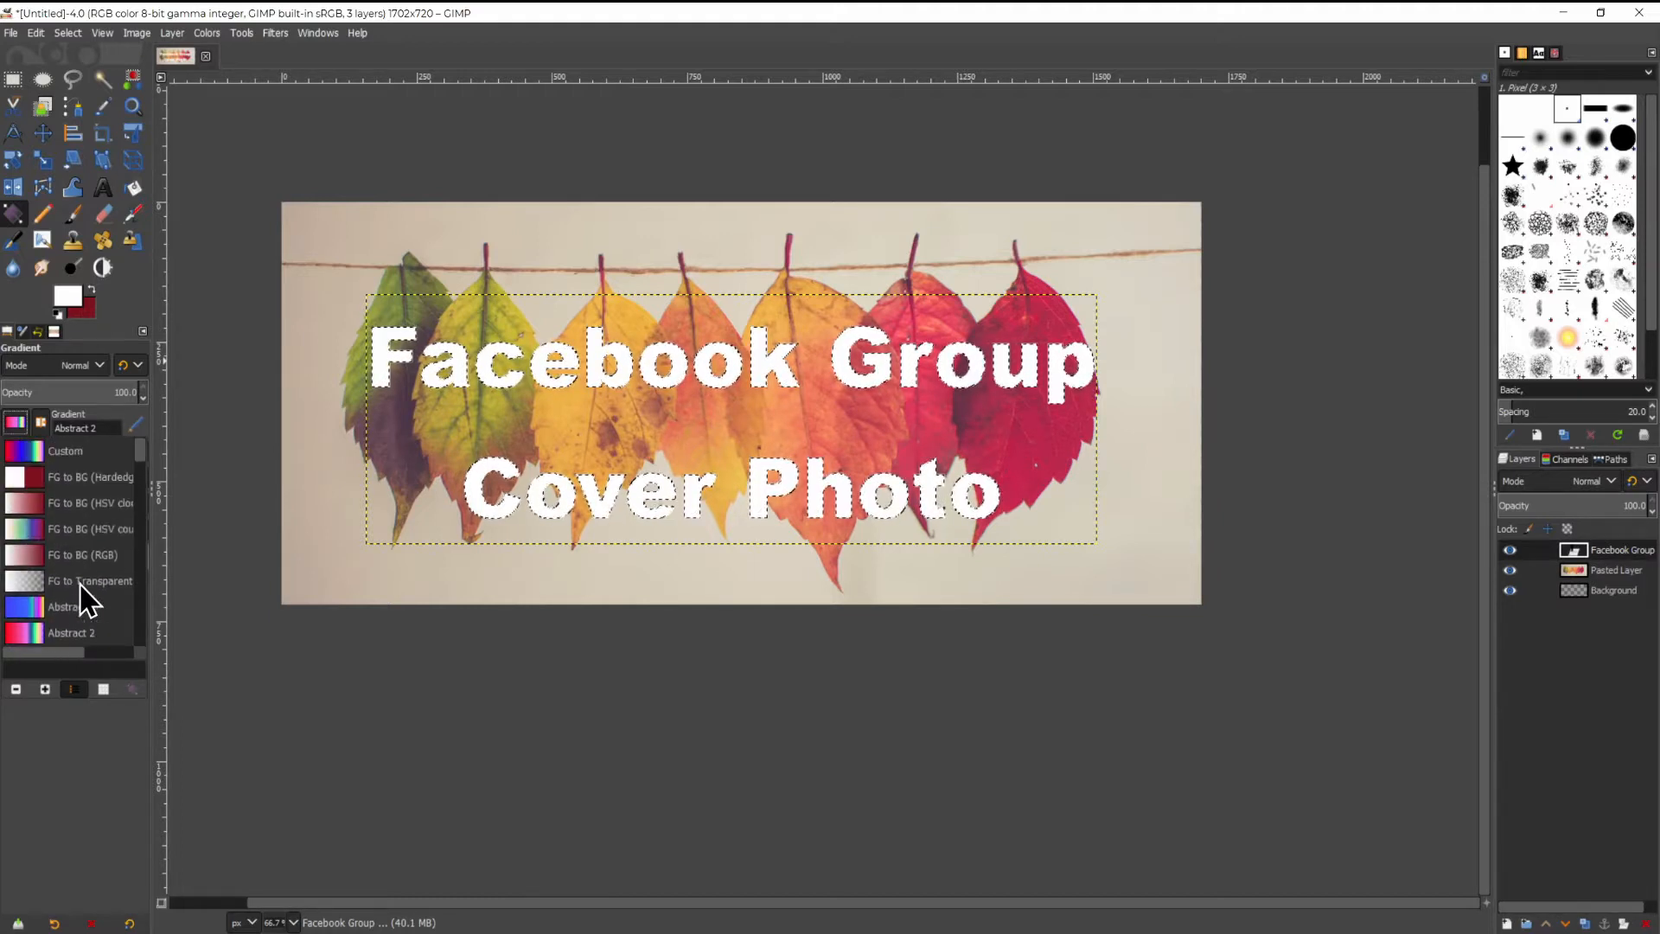
left_click(29, 467)
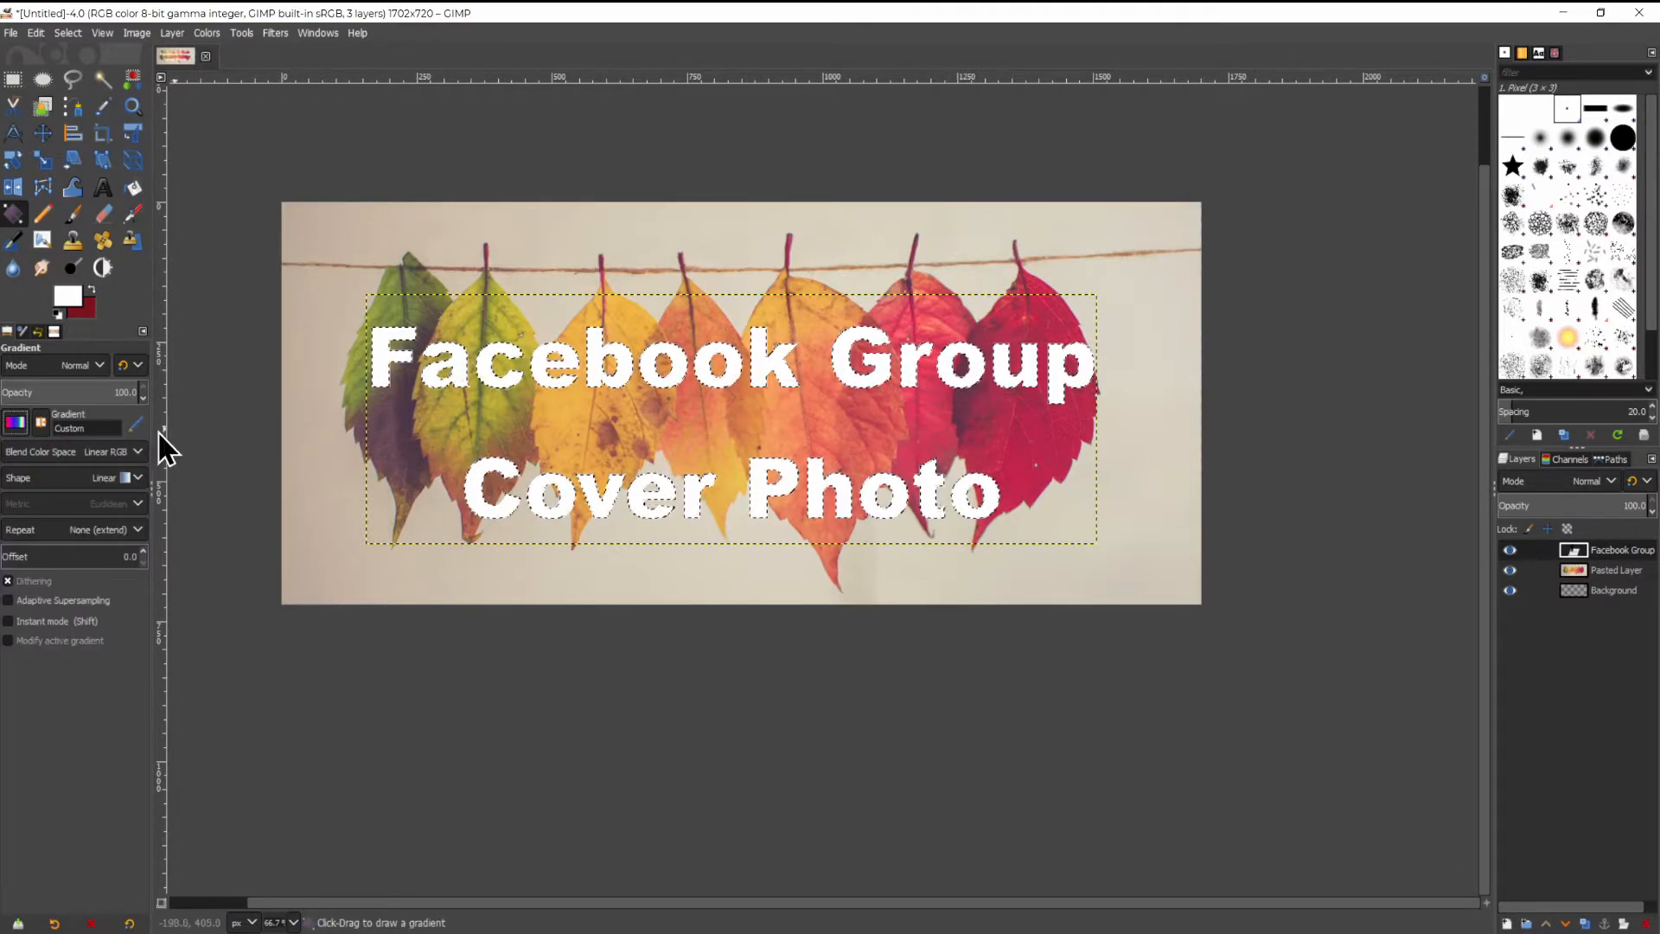
Try the FG to BG (HSV) and Abstract 1 gradient presets, and reselect Custom.
left_click(18, 423)
left_click(36, 514)
left_click(26, 425)
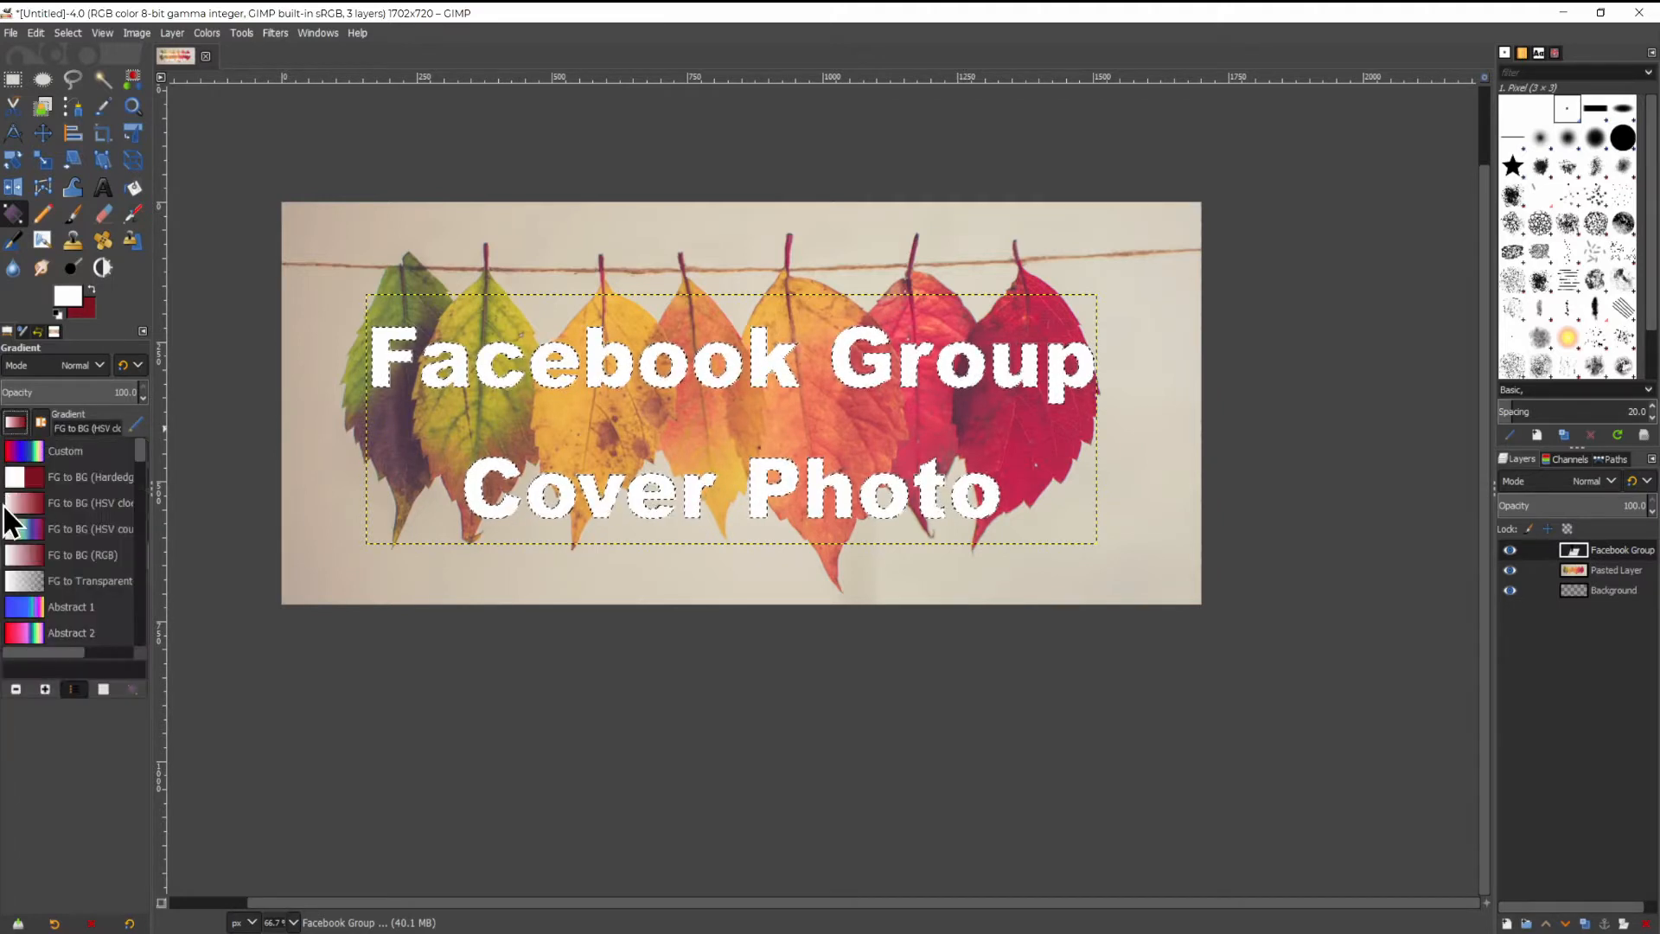
left_click(20, 600)
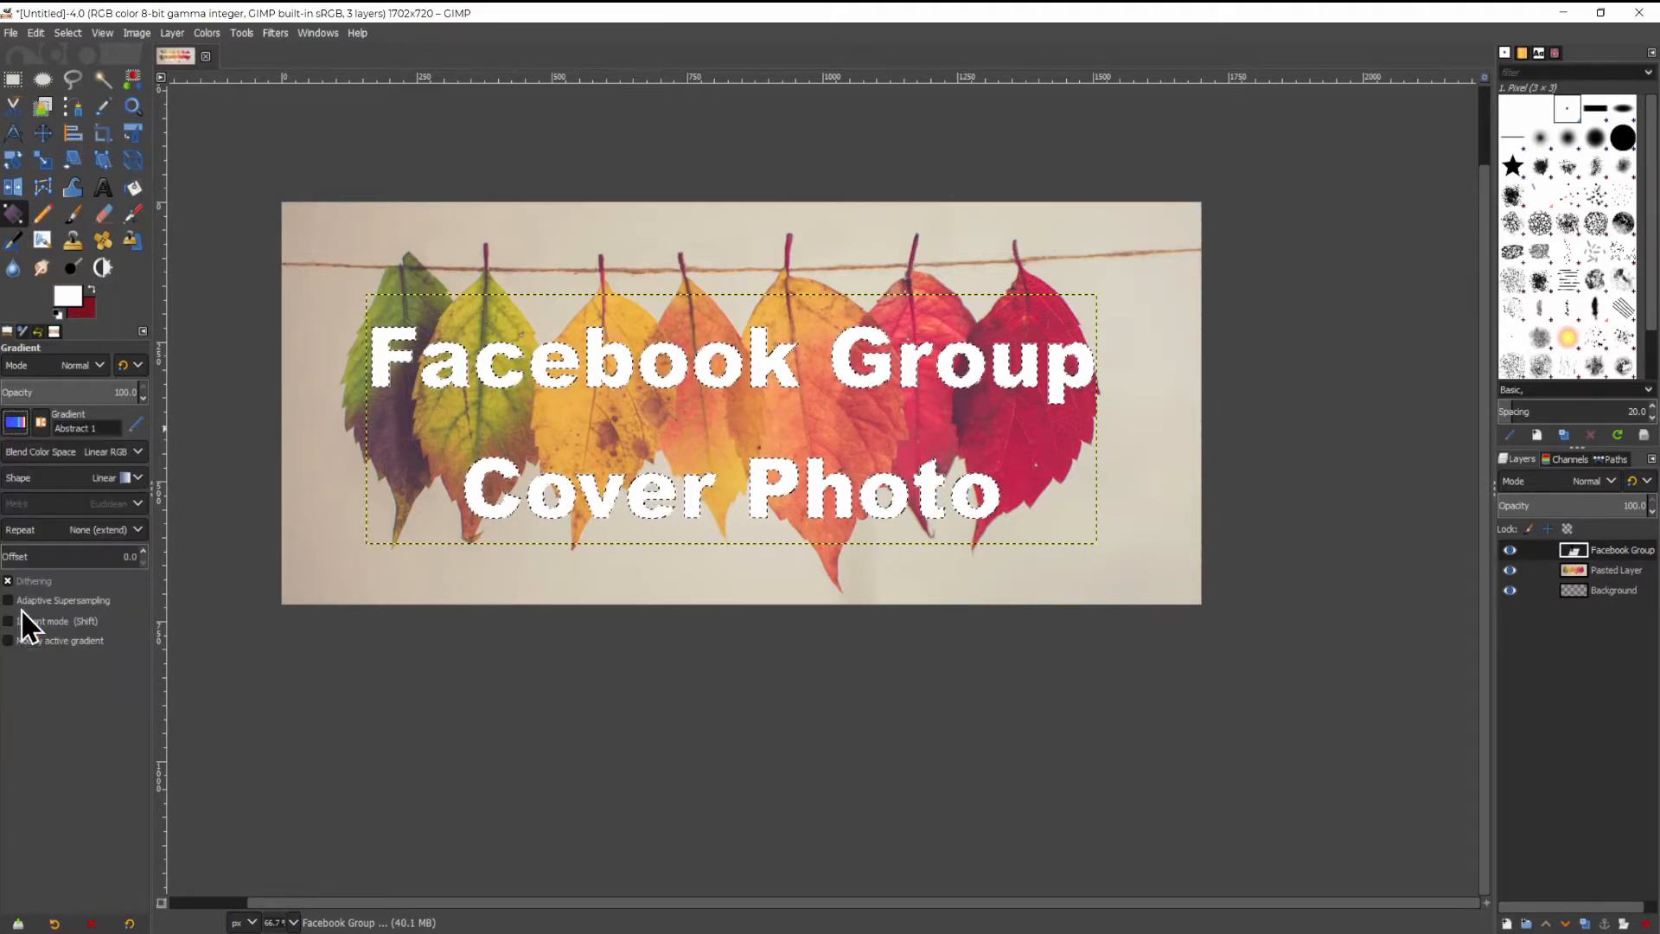
left_click(17, 422)
left_click(37, 467)
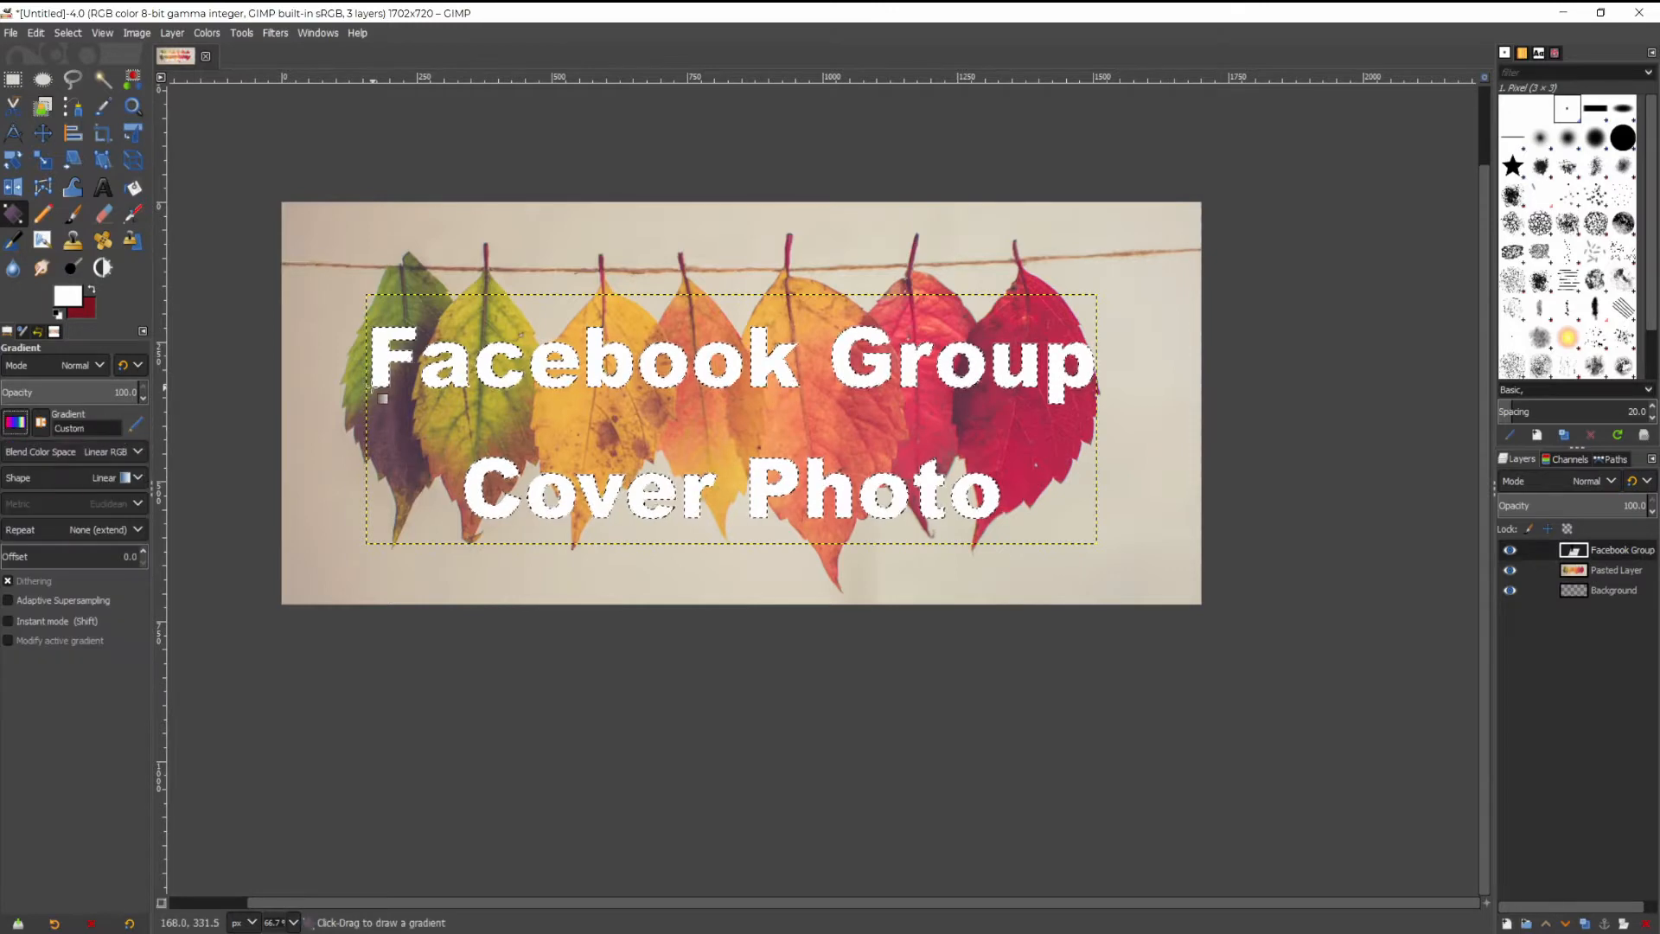
Draw a horizontal linear gradient across the full width of the lettering, about 1371 px long, and recolor its start endpoint pinkish purple.
left_click_drag(356, 433, 1098, 437)
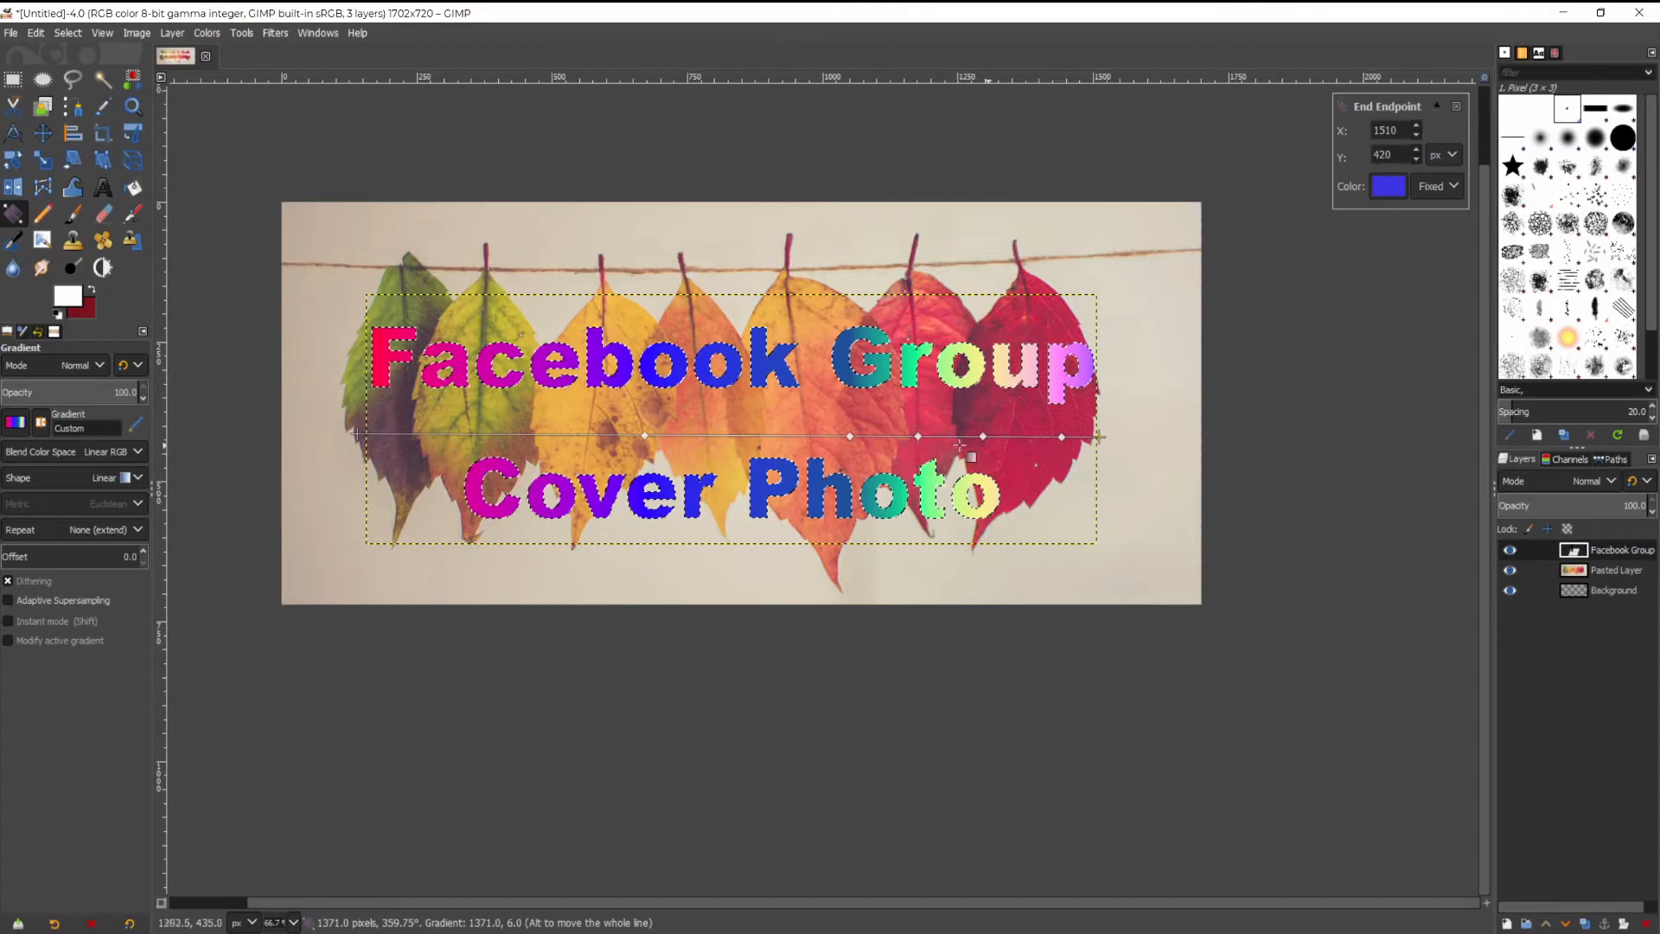
left_click(358, 432)
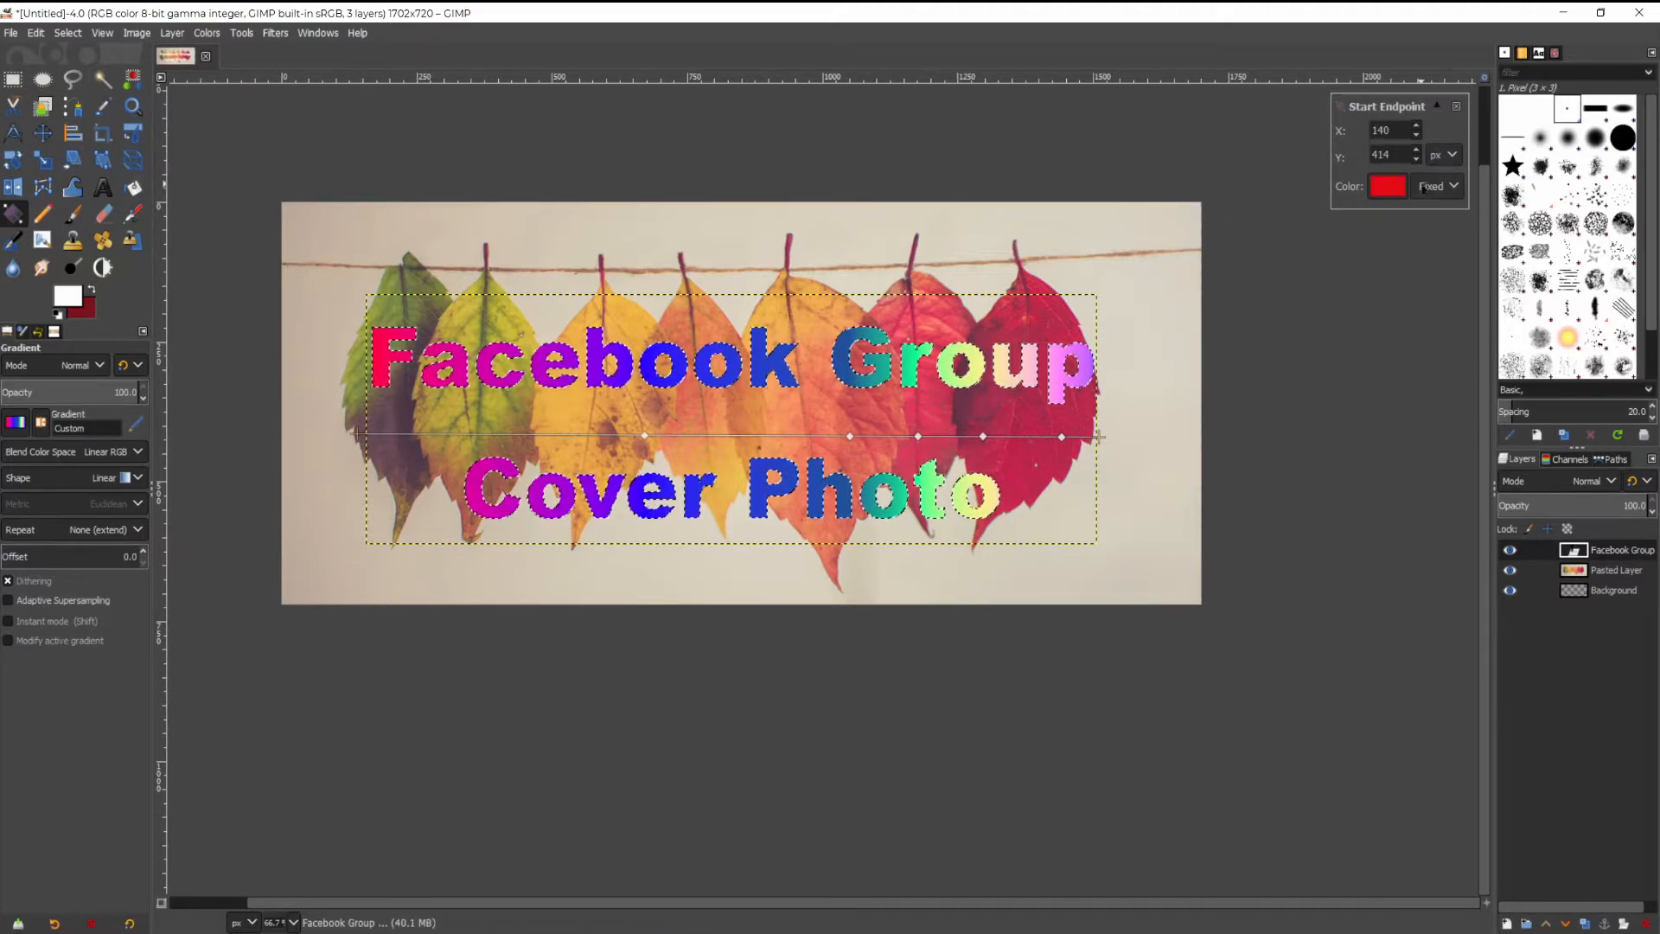
left_click(1390, 180)
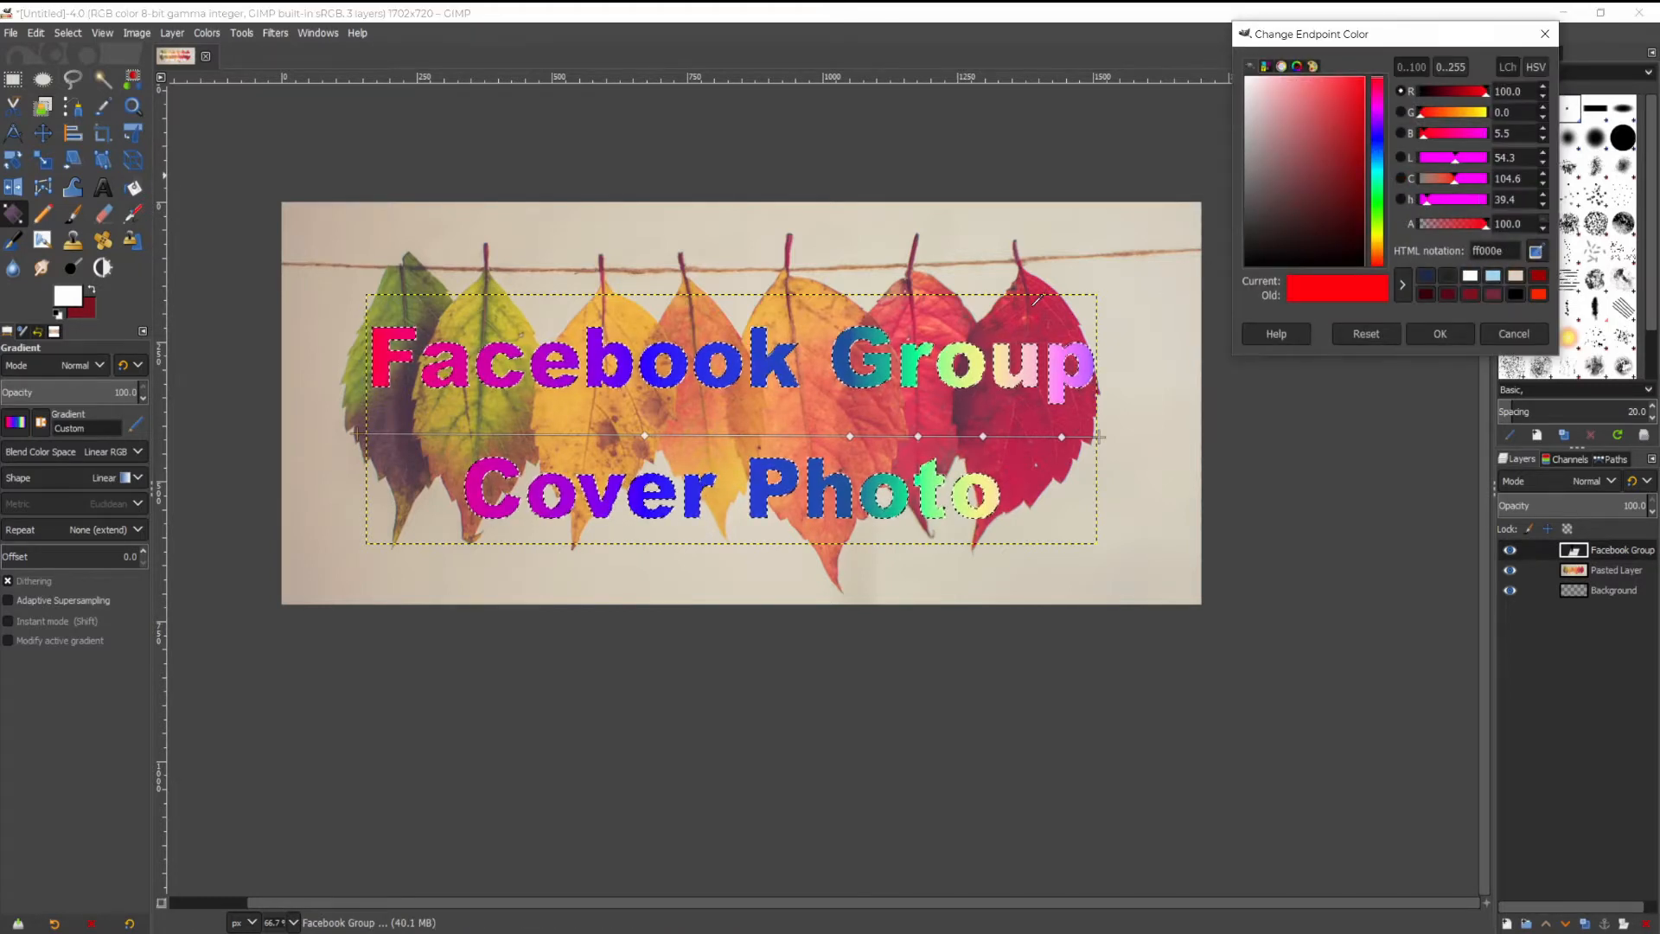
left_click(1100, 385)
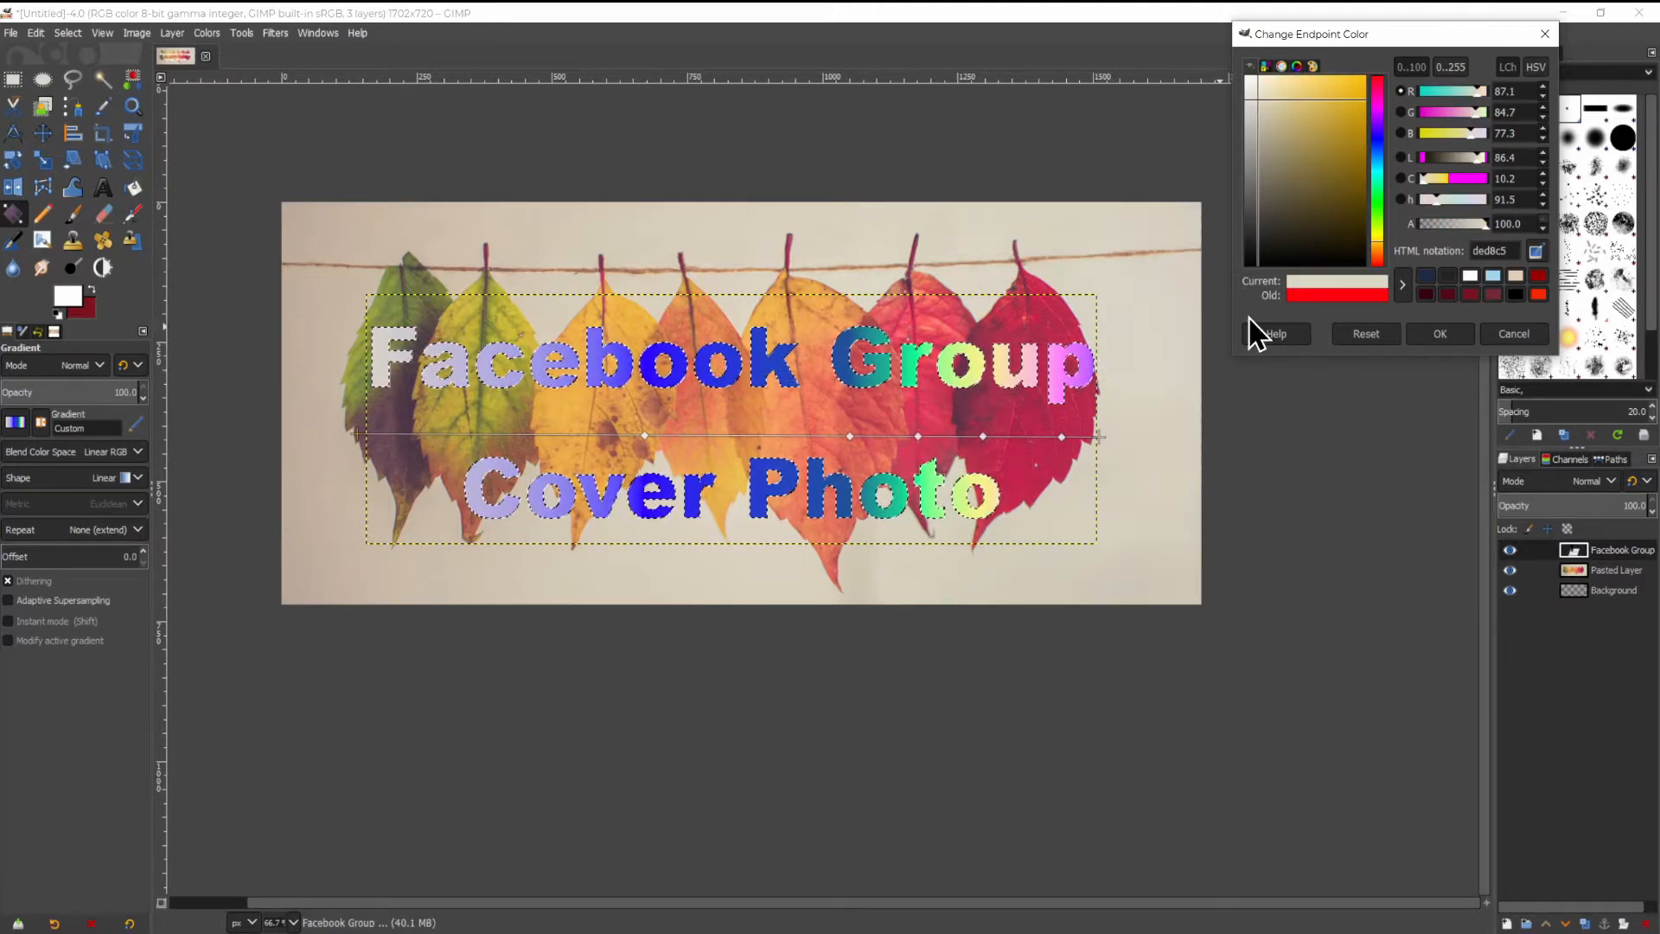
left_click(1536, 252)
left_click(1381, 110)
left_click_drag(1356, 124, 1315, 92)
left_click(1440, 334)
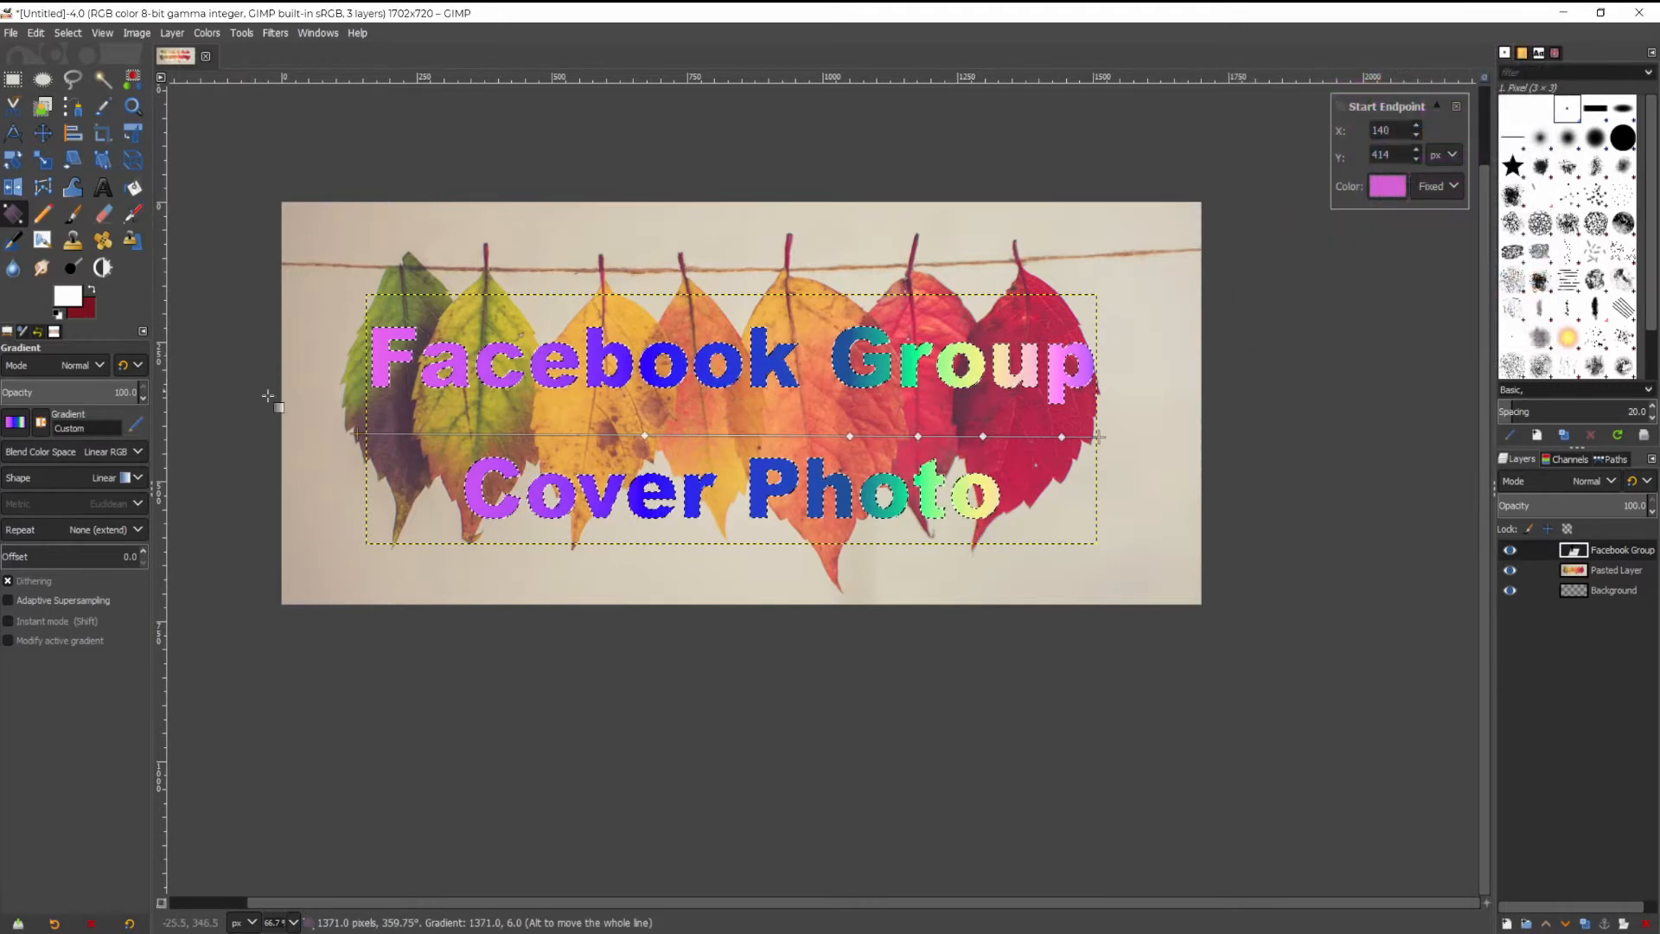
Change the color of the gradient's first intermediate stop to pale yellow (f6f989).
left_click(644, 435)
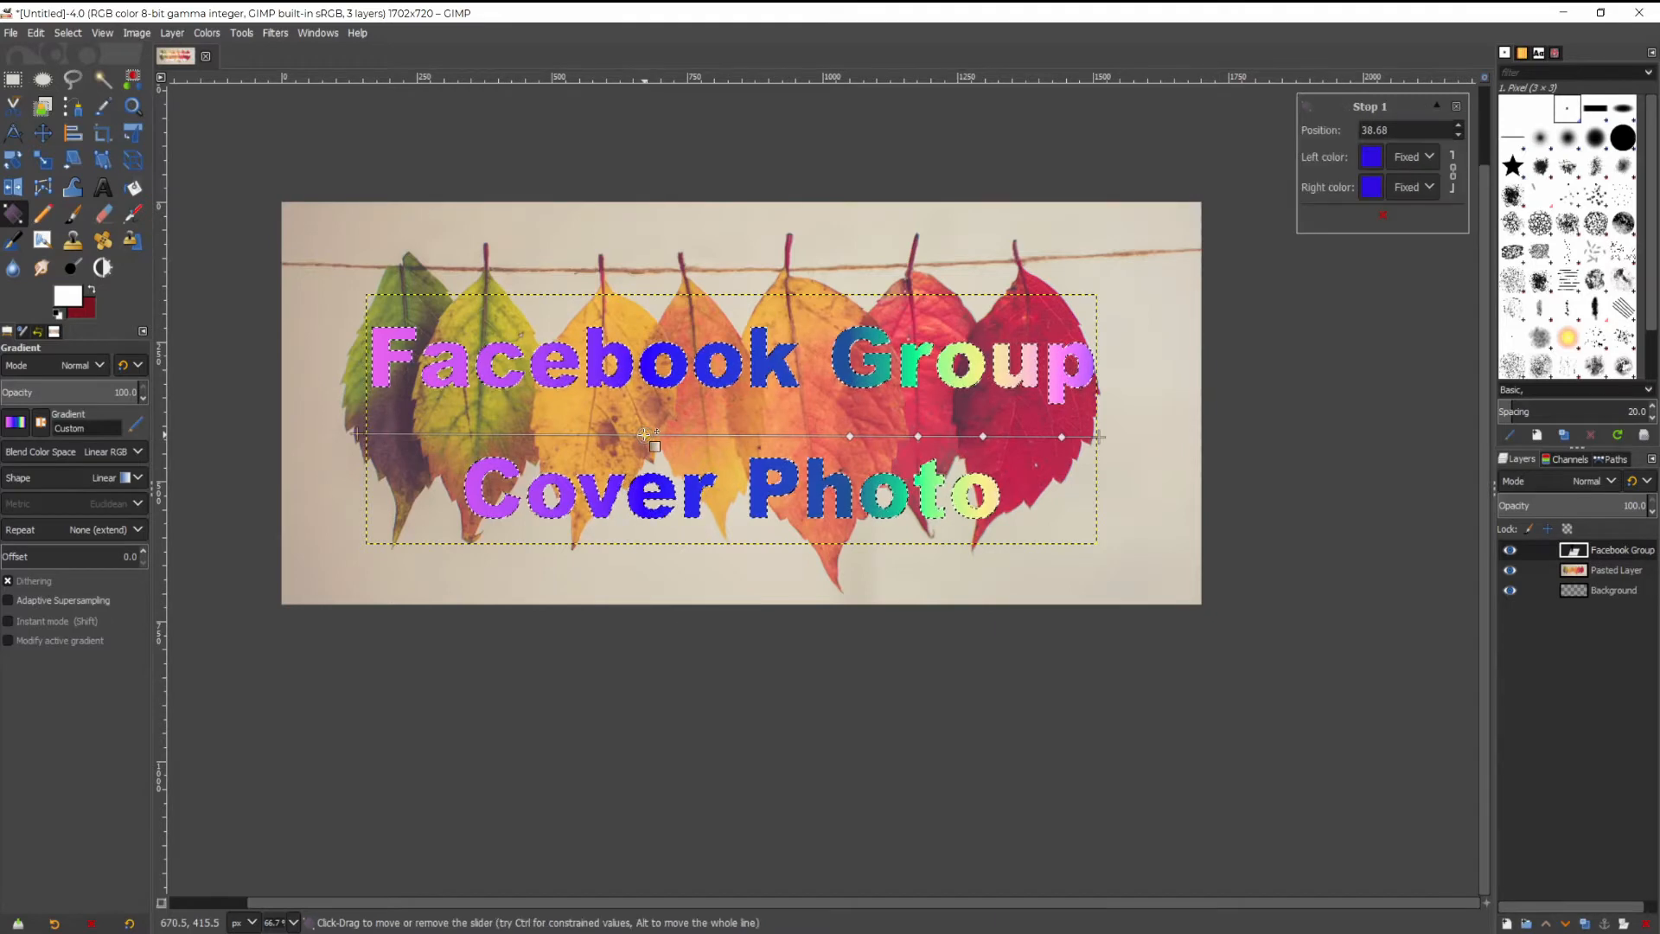
left_click(1372, 158)
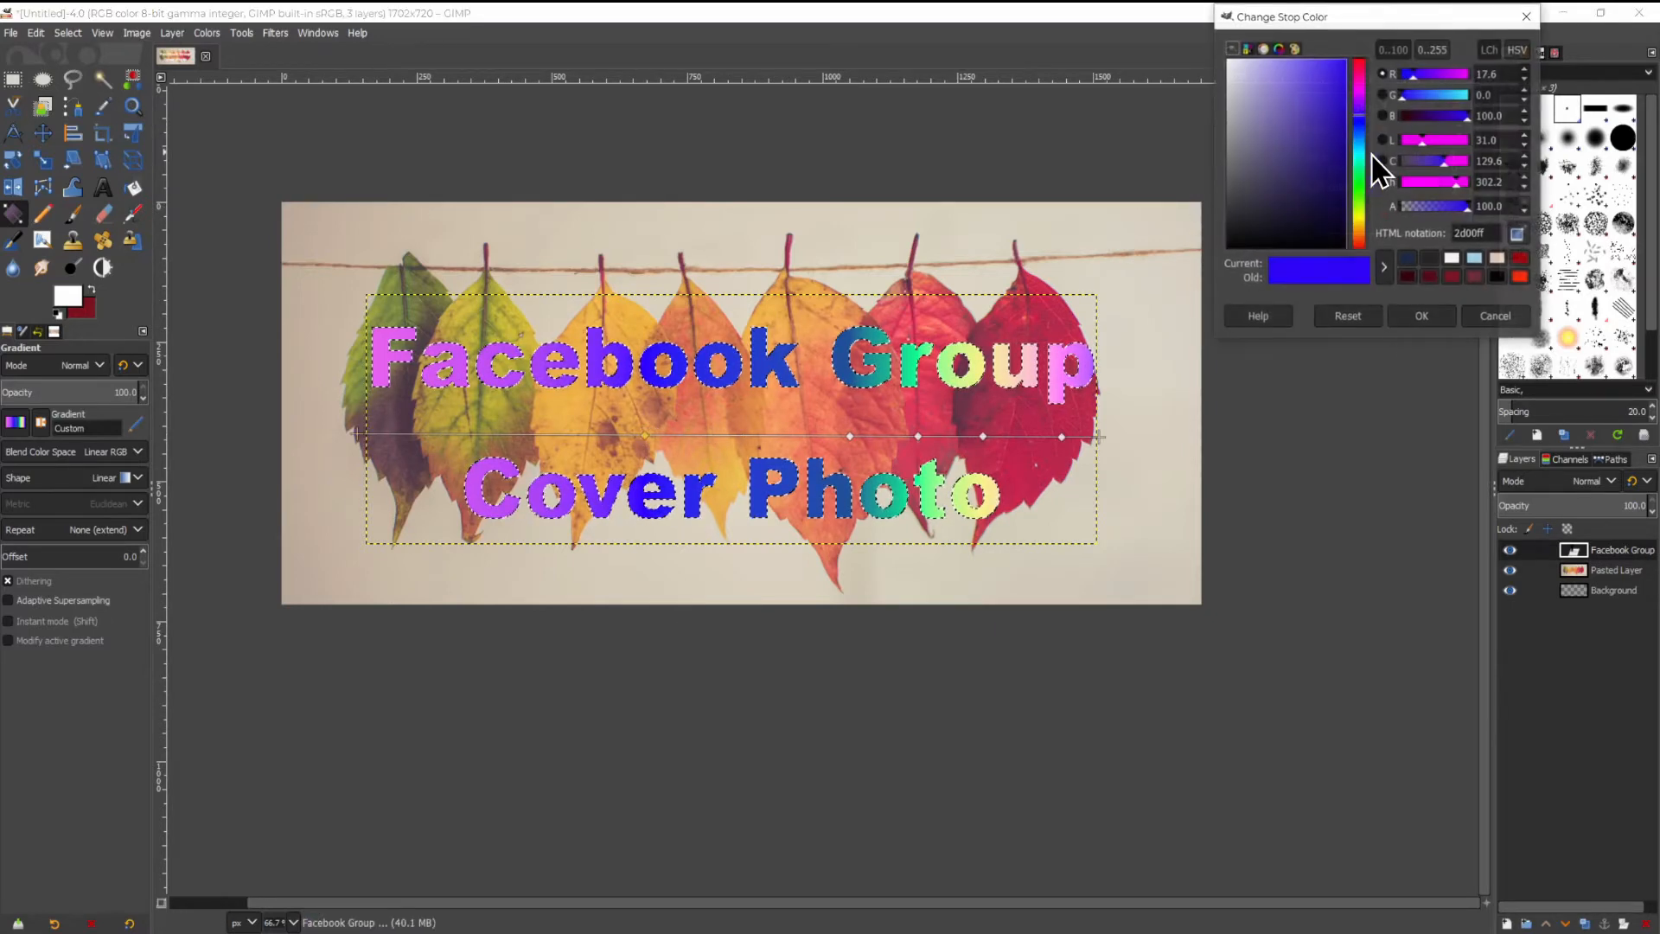
left_click(1359, 205)
left_click_drag(1359, 206, 1358, 216)
left_click_drag(1285, 95, 1280, 64)
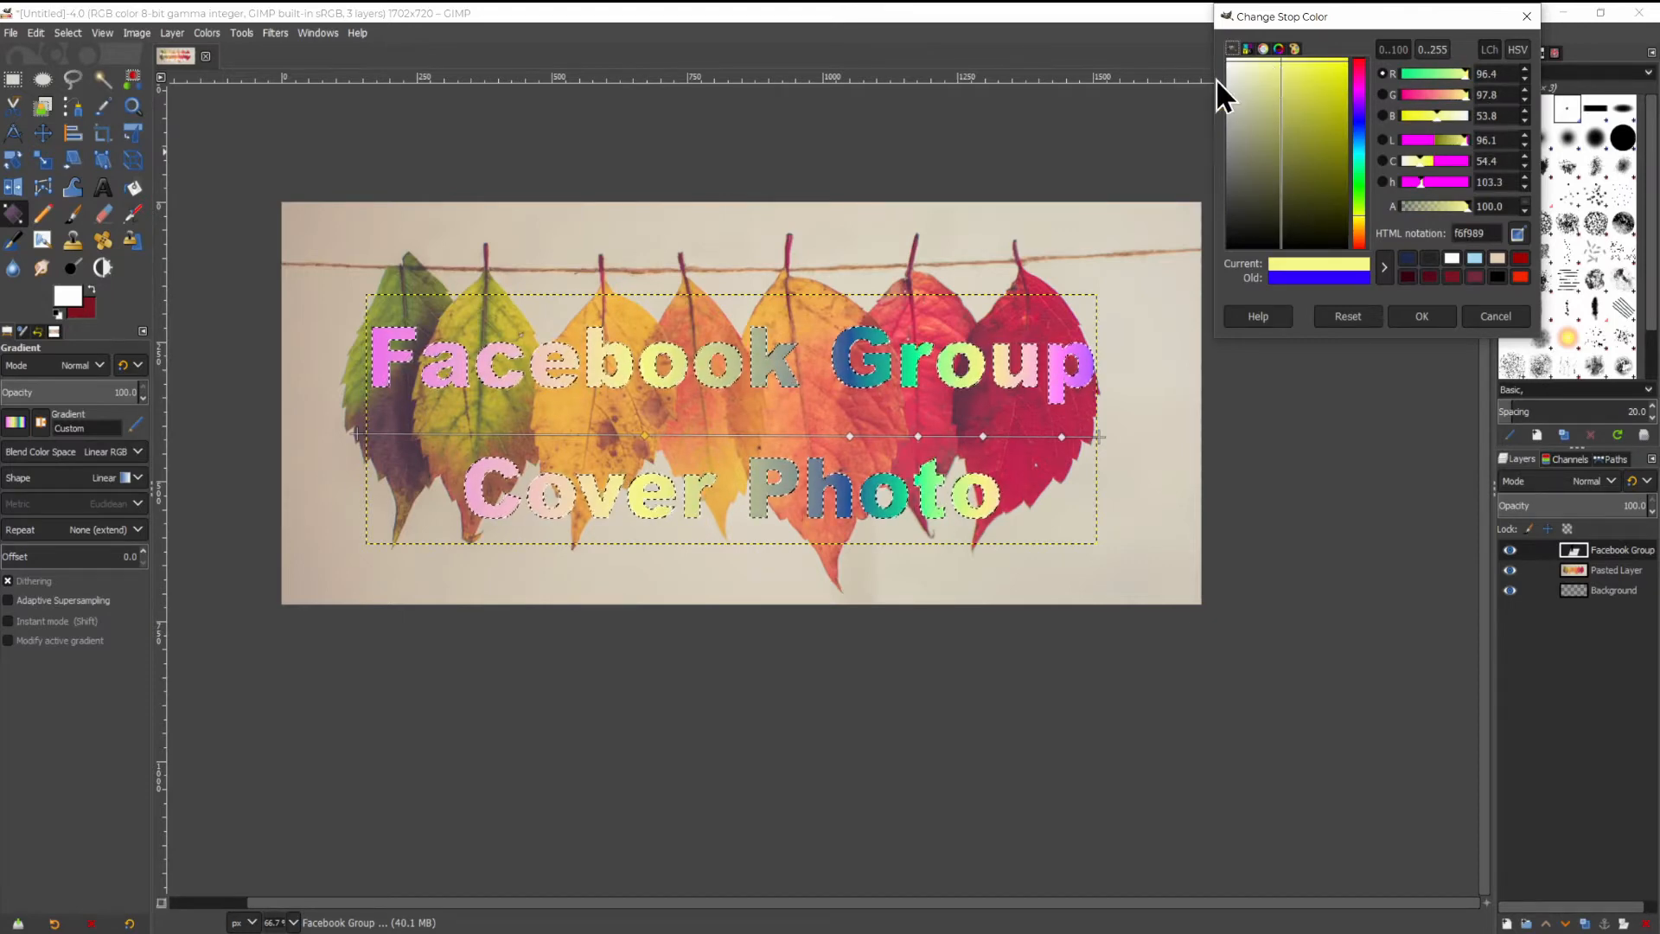
left_click(1417, 316)
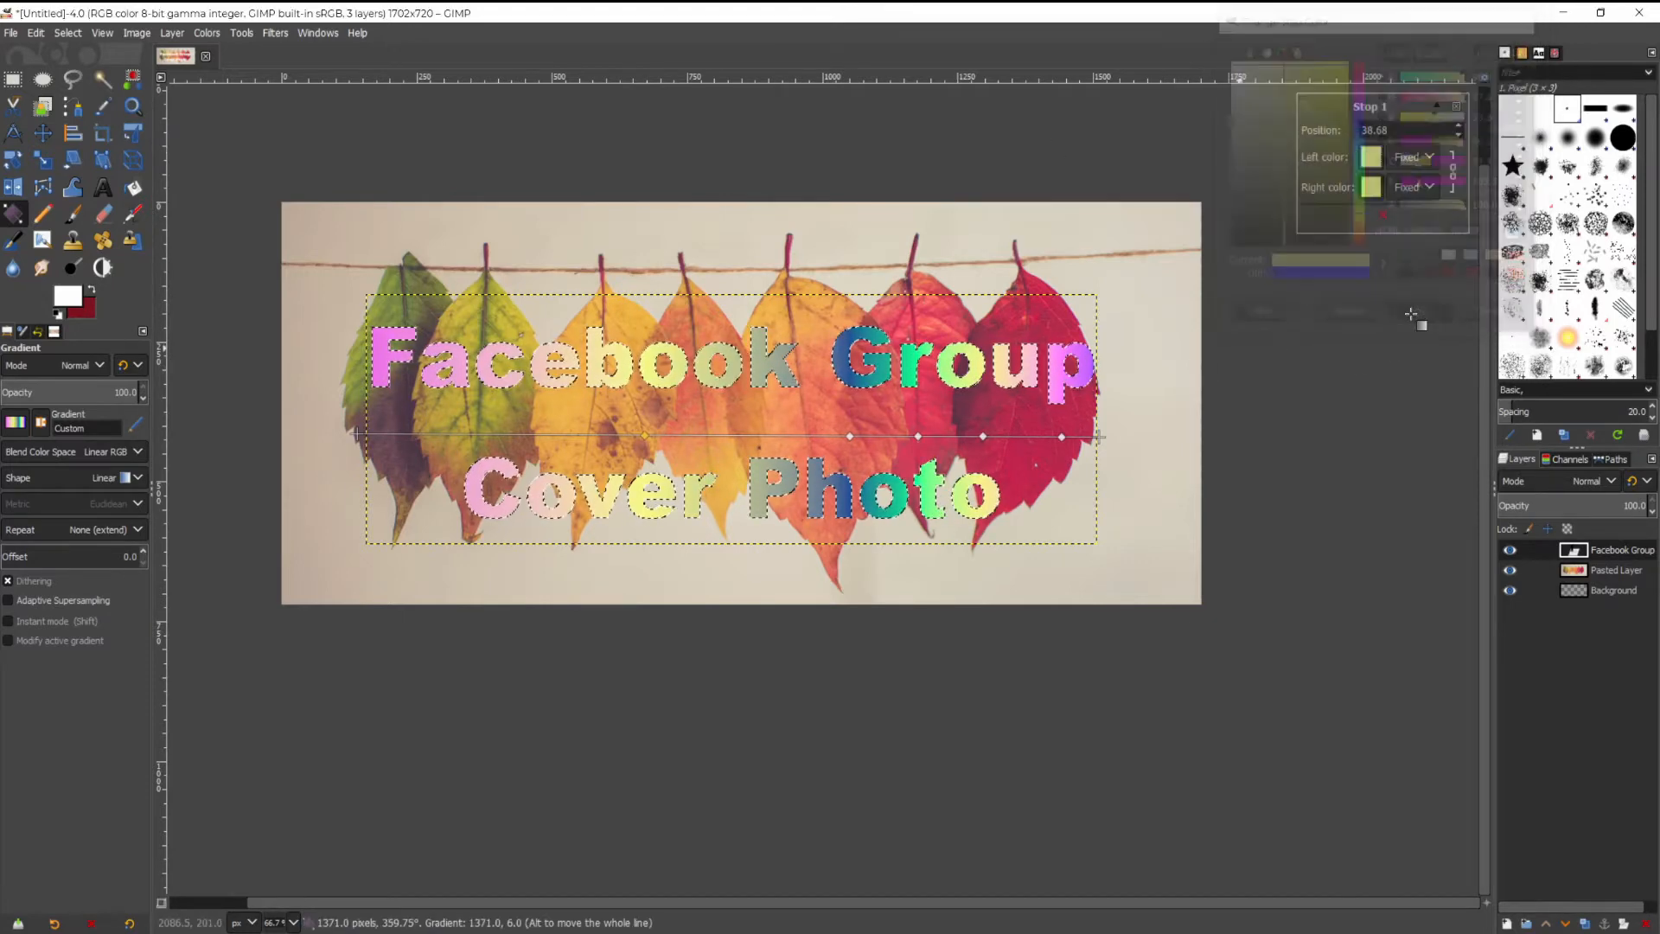
Change the color of the gradient's second intermediate stop to olive green (72951f).
left_click(851, 435)
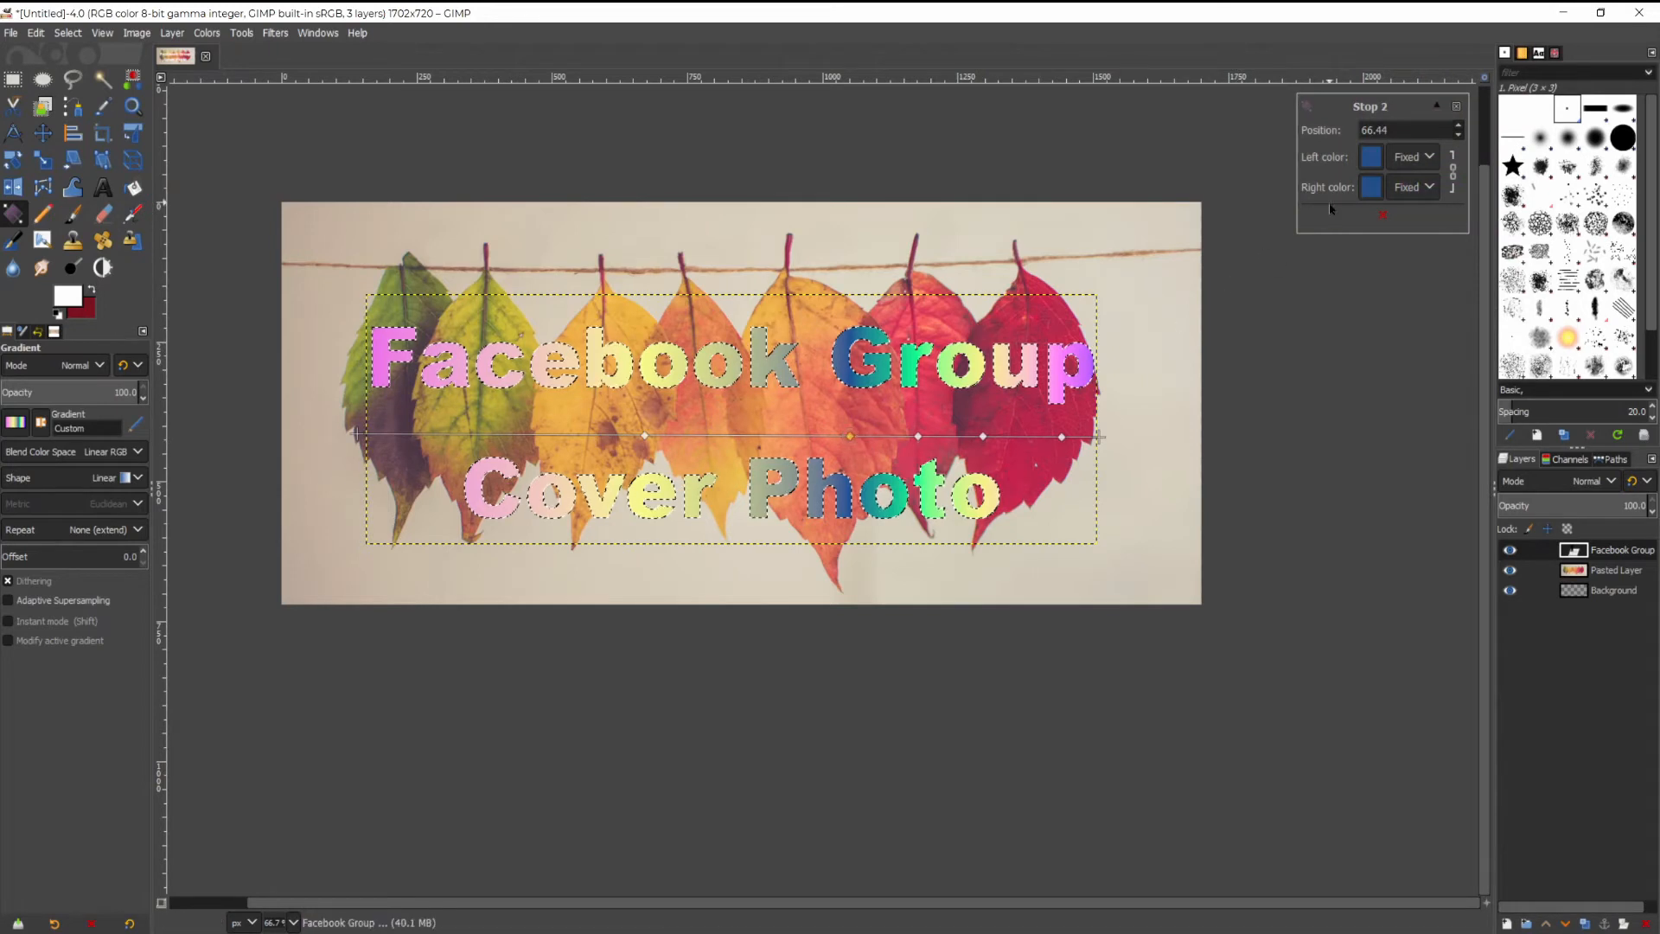
left_click(1372, 156)
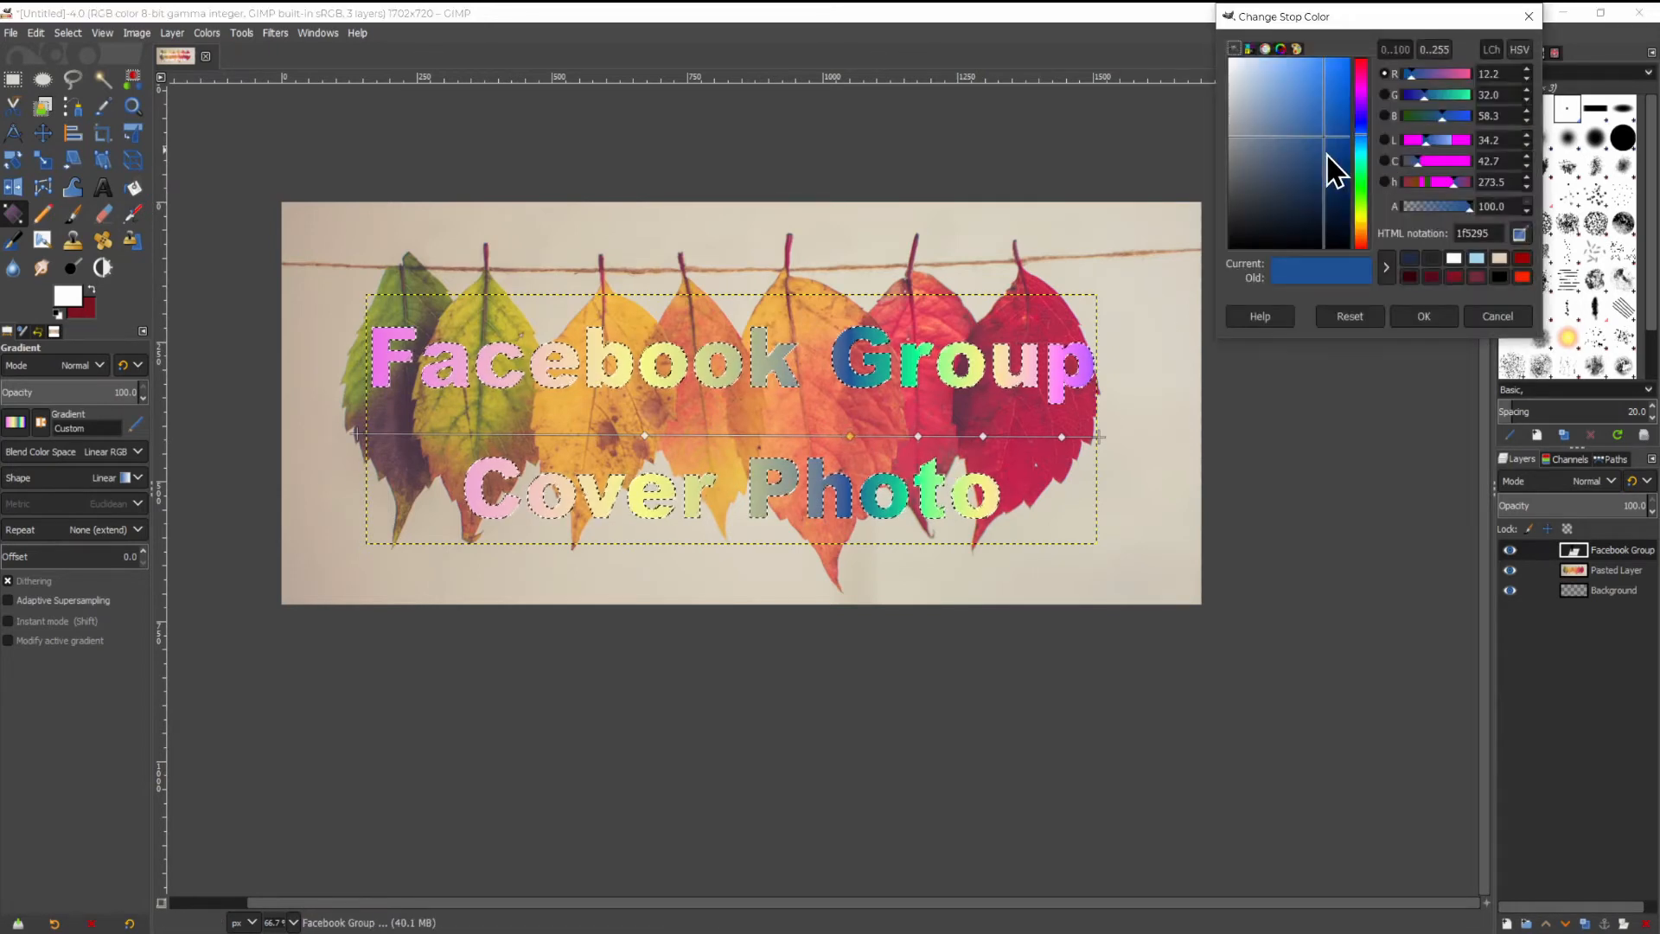
left_click_drag(1359, 185, 1359, 209)
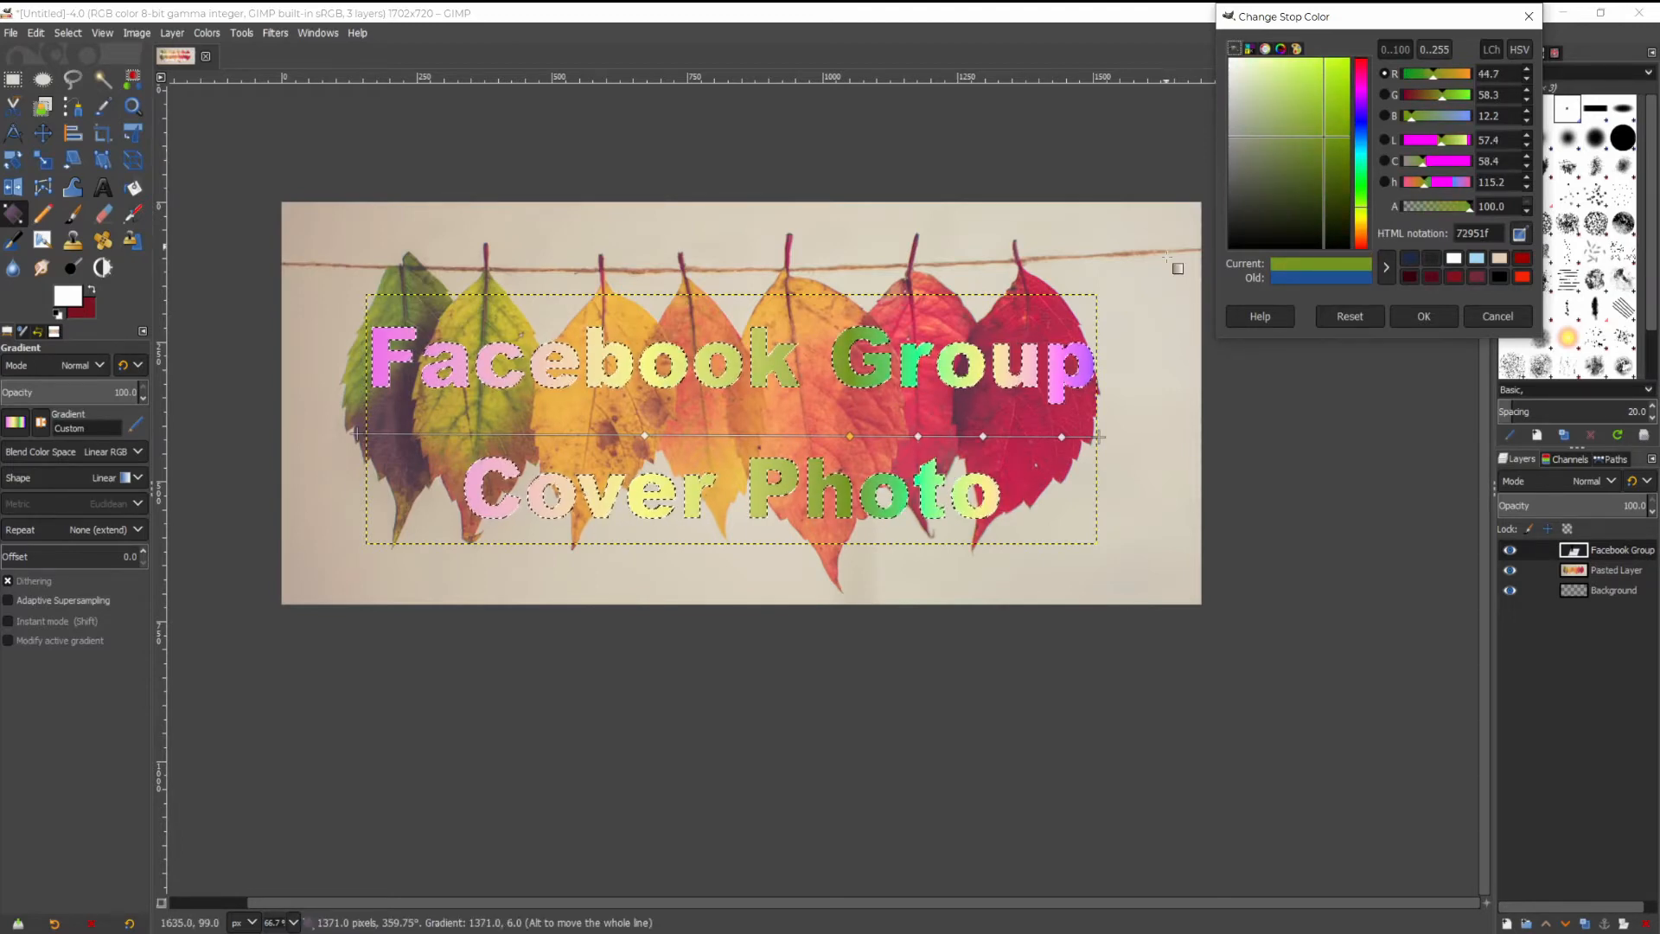
left_click(1423, 316)
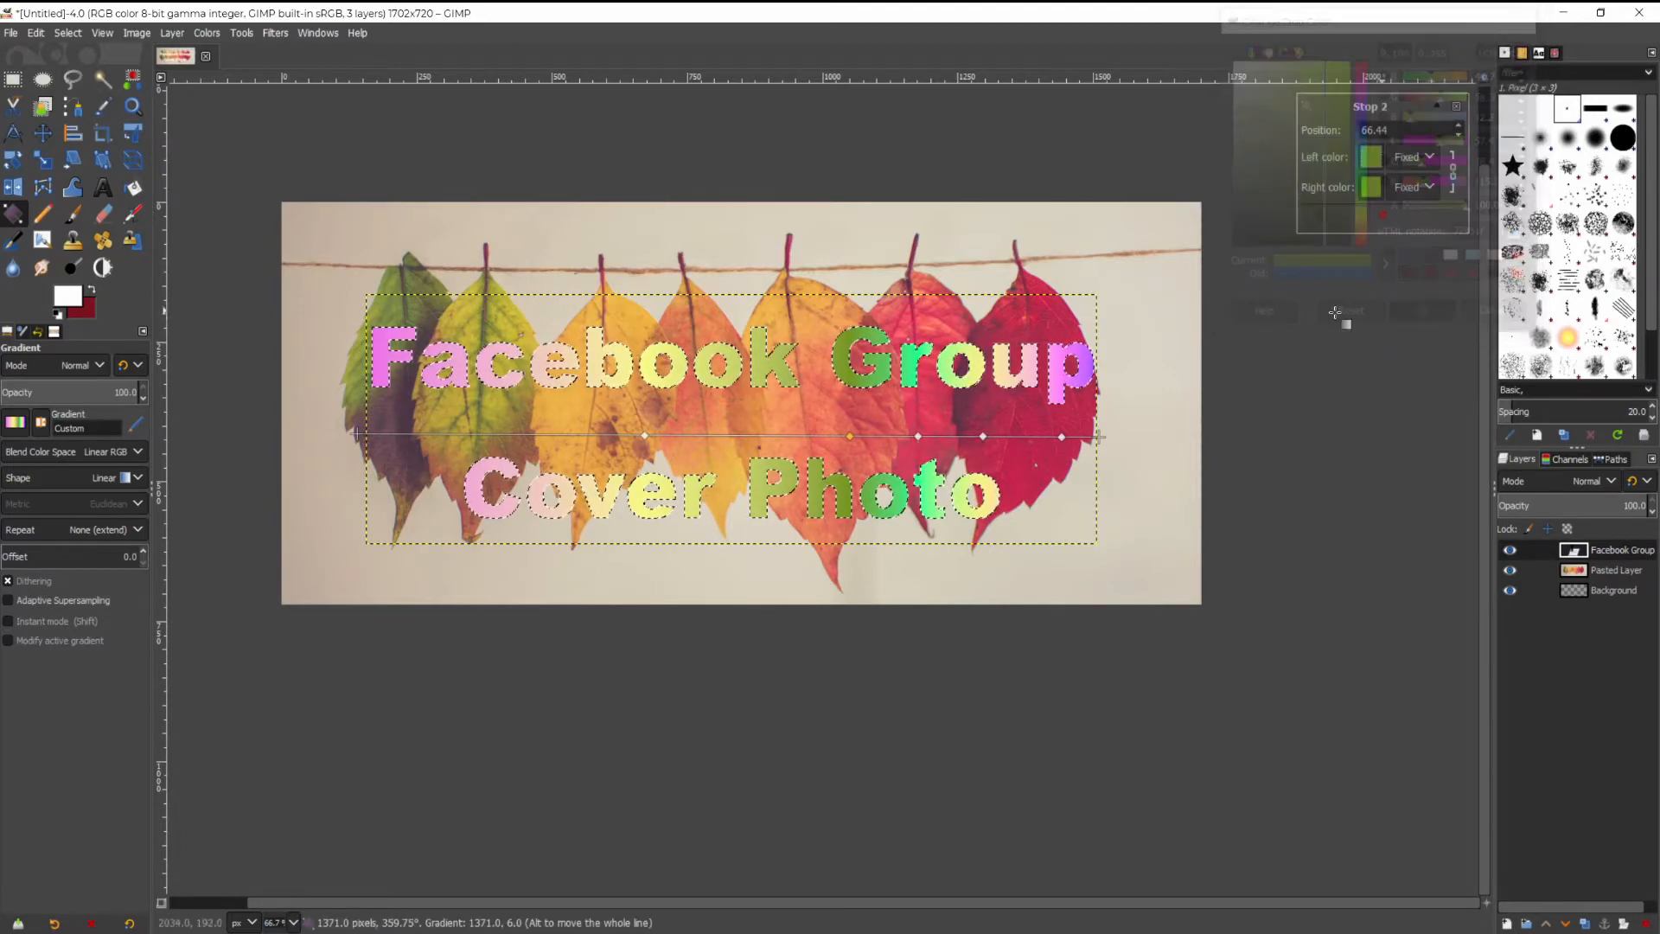
Change the color of the gradient's third intermediate stop to light blue (658efe).
left_click(919, 436)
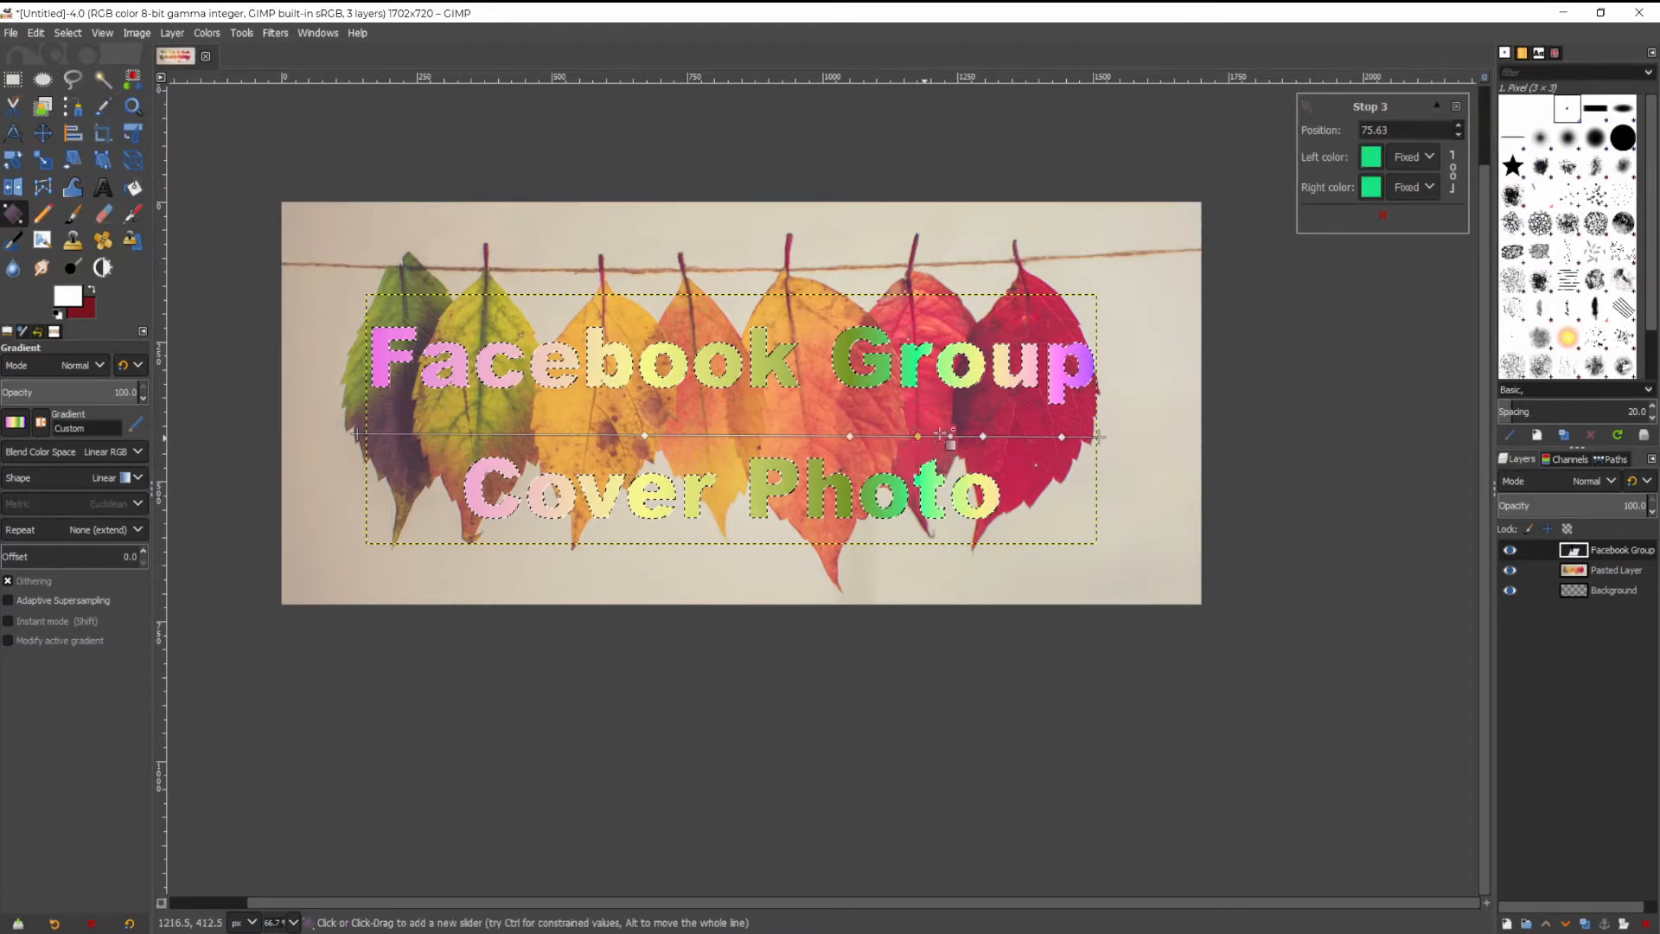
left_click(1374, 181)
left_click_drag(1346, 164, 1361, 154)
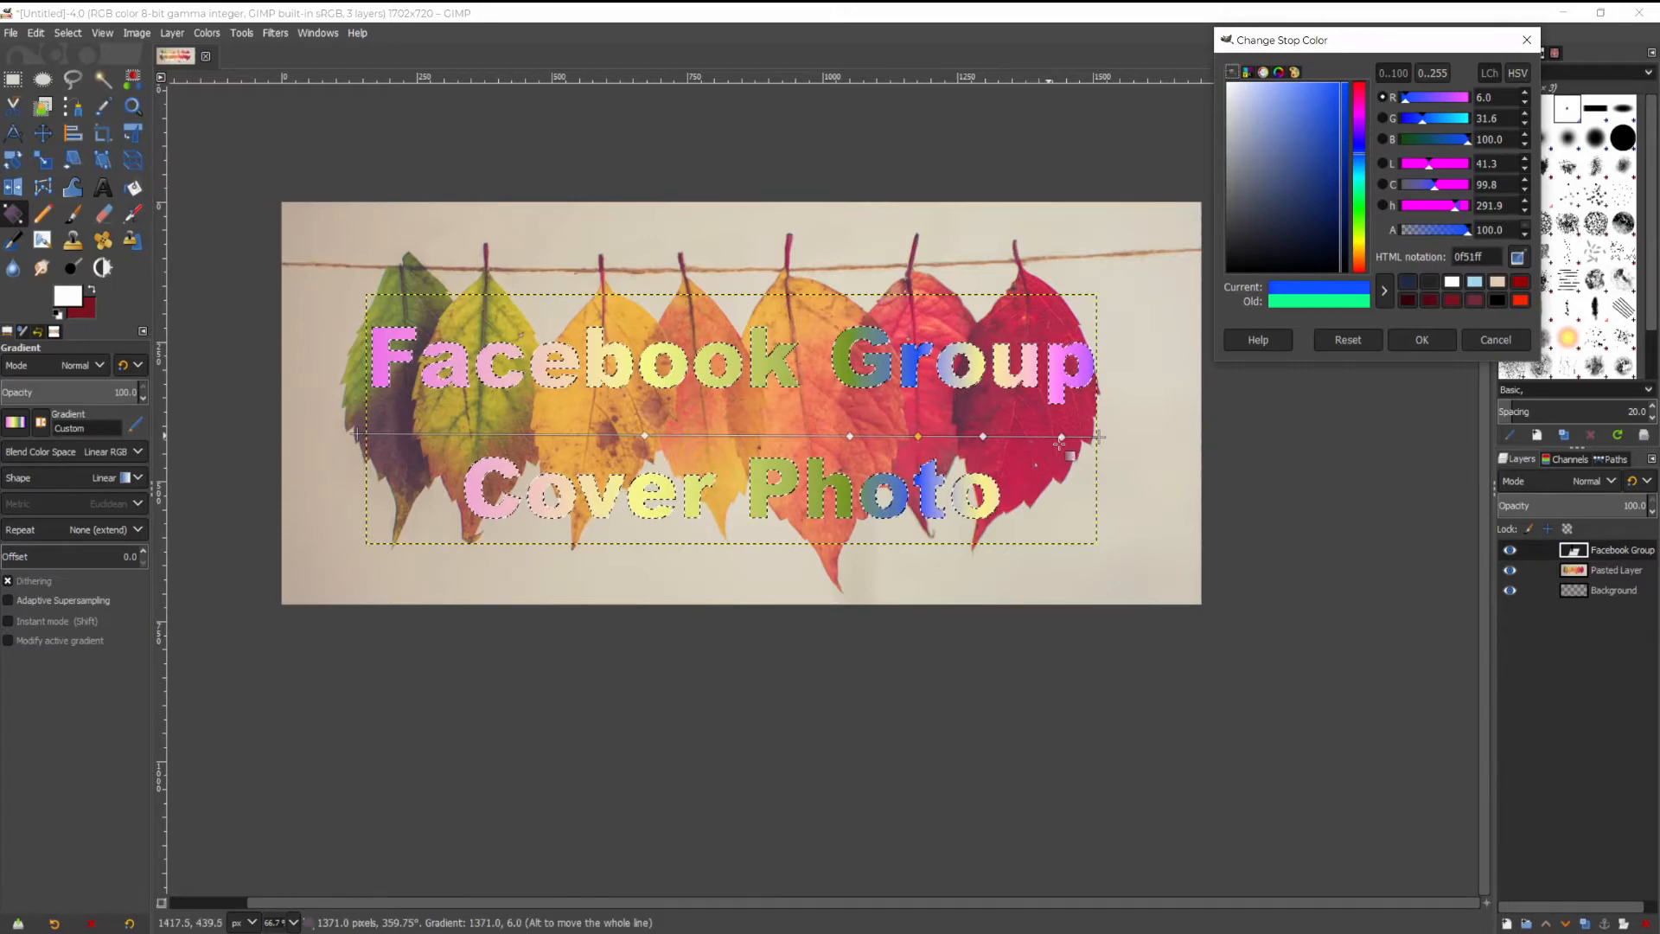
left_click_drag(1298, 242, 1301, 85)
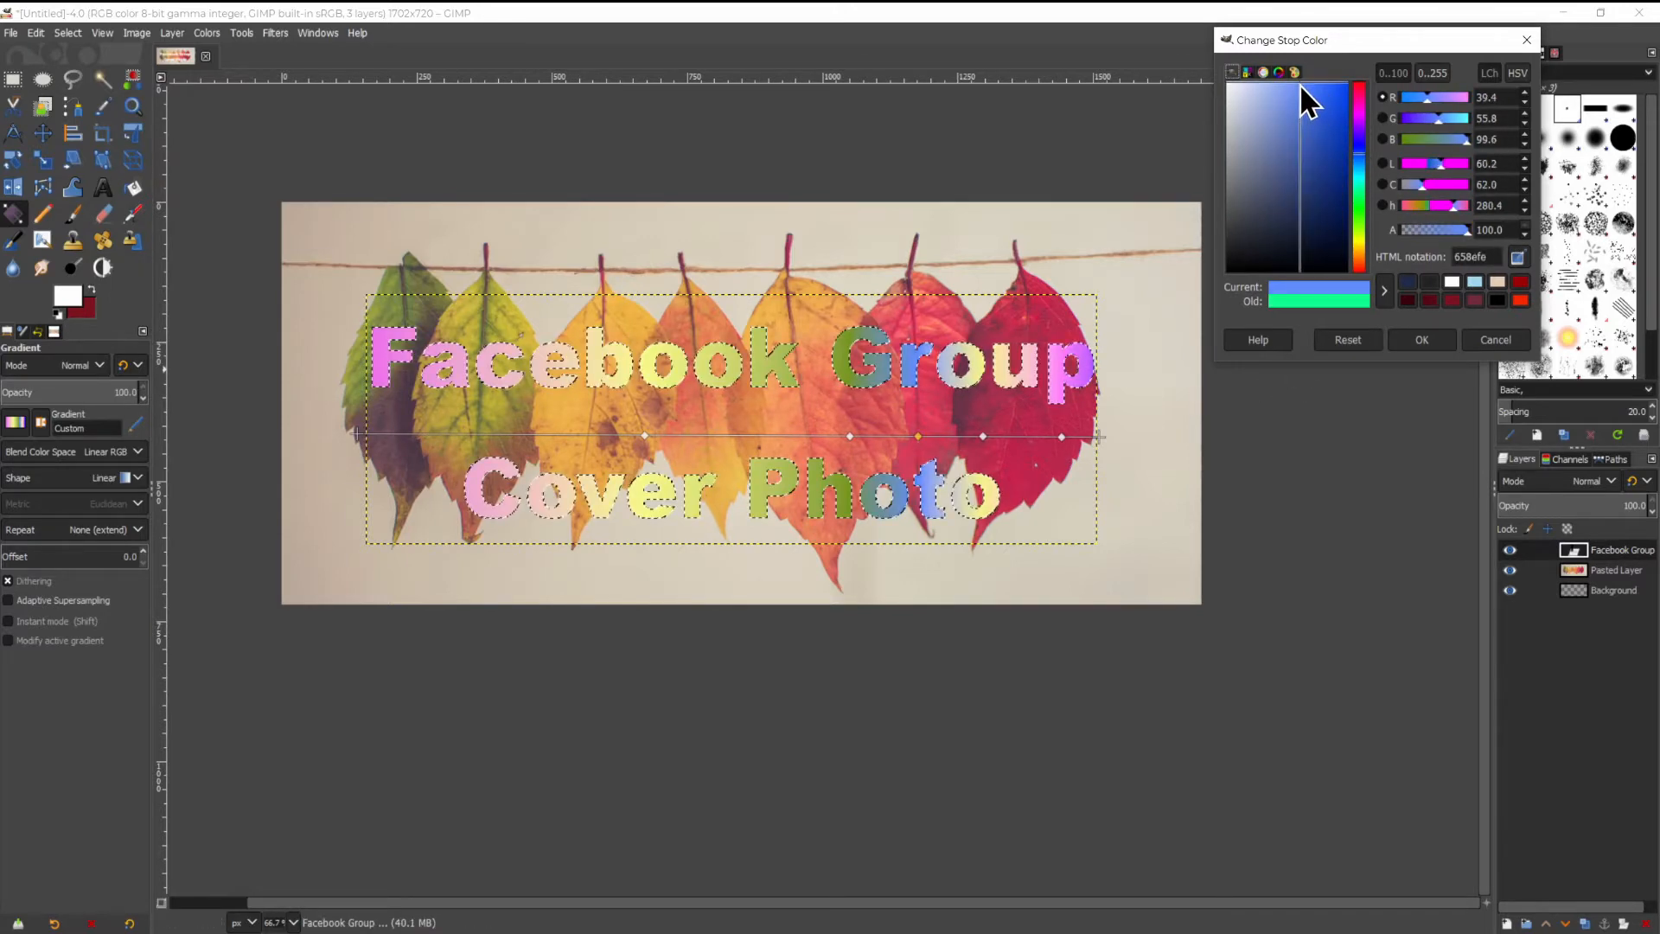
left_click(1421, 340)
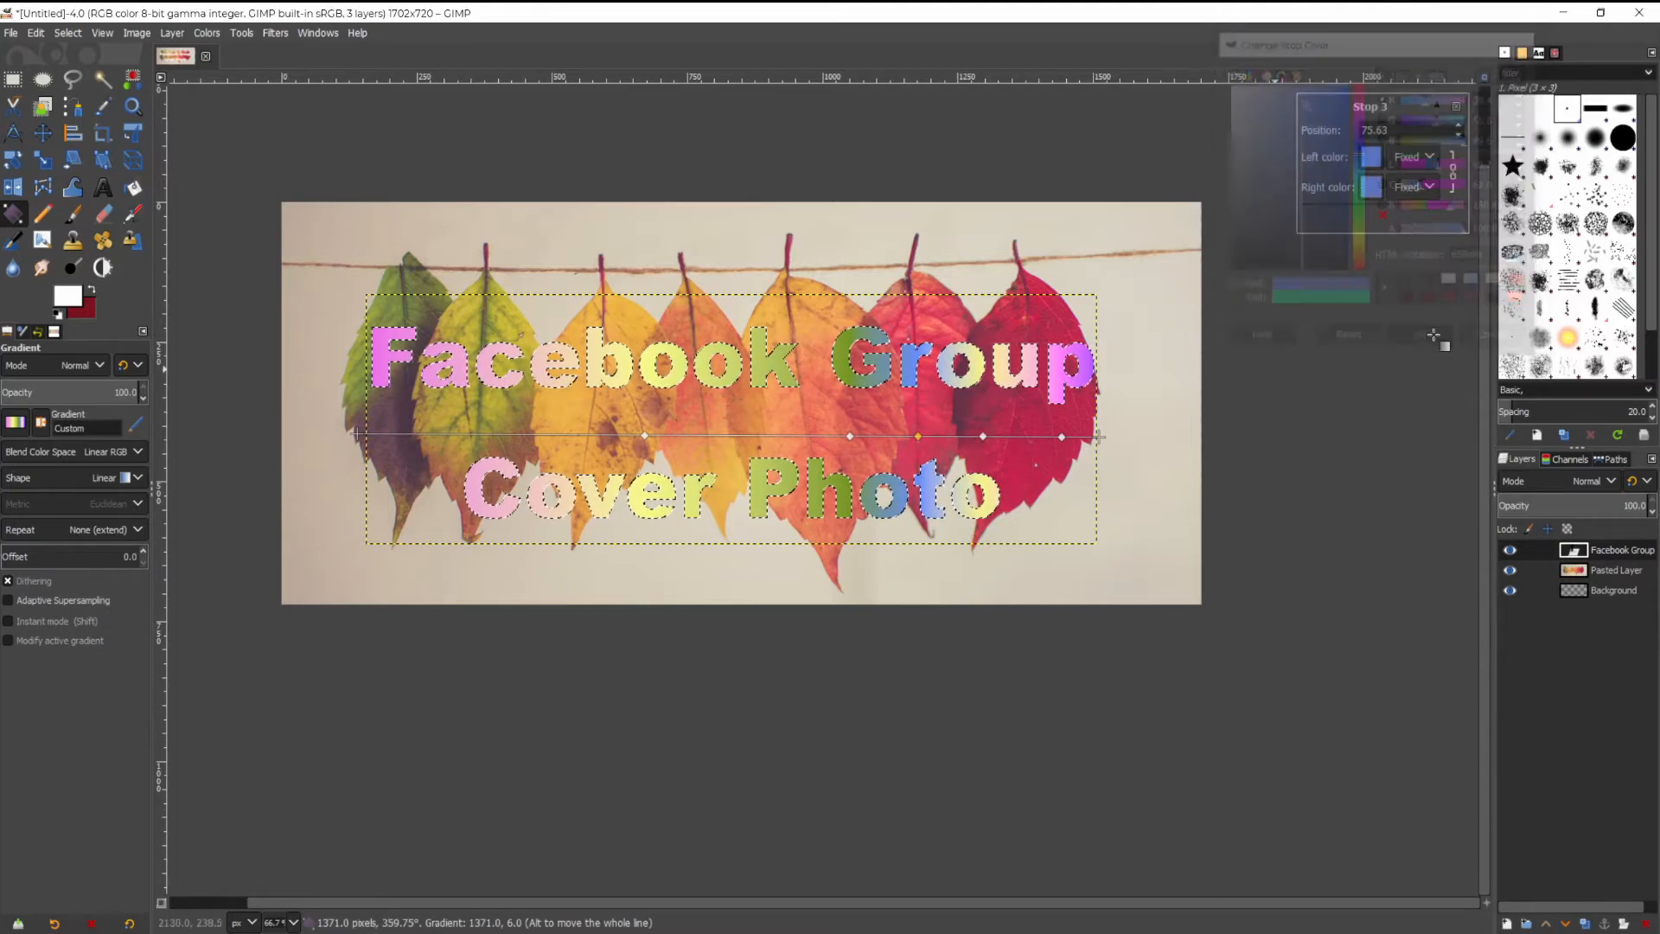
Lighten the olive green of the gradient's second intermediate stop to bbd973.
left_click(849, 437)
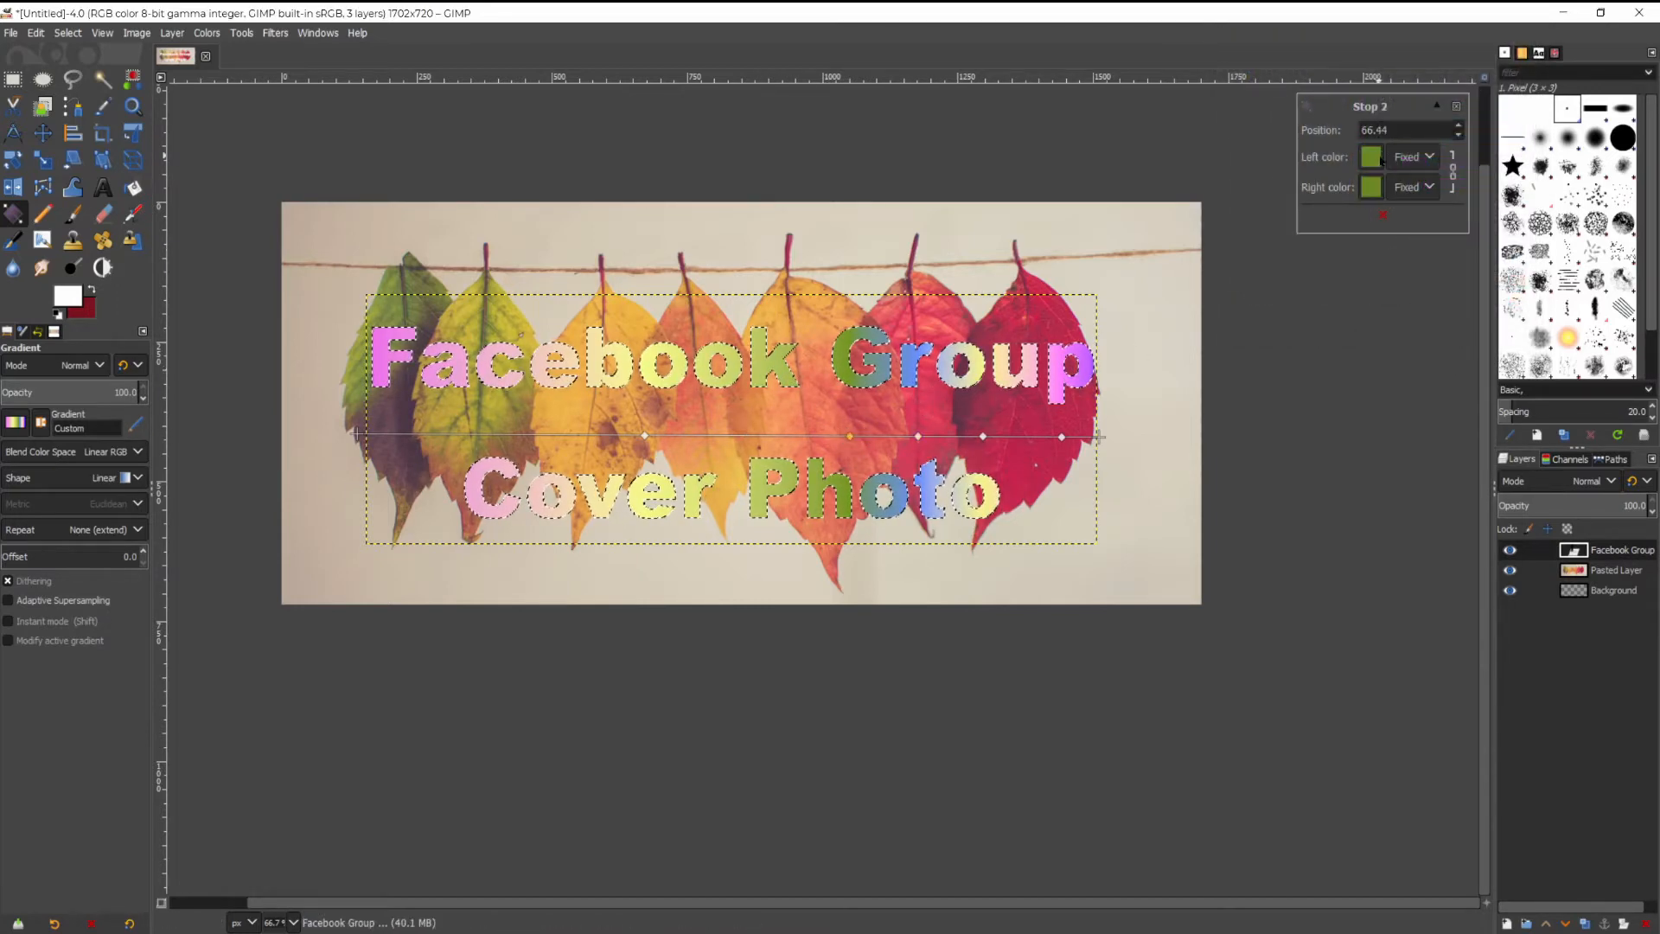
left_click(1371, 185)
left_click_drag(1290, 138, 1283, 86)
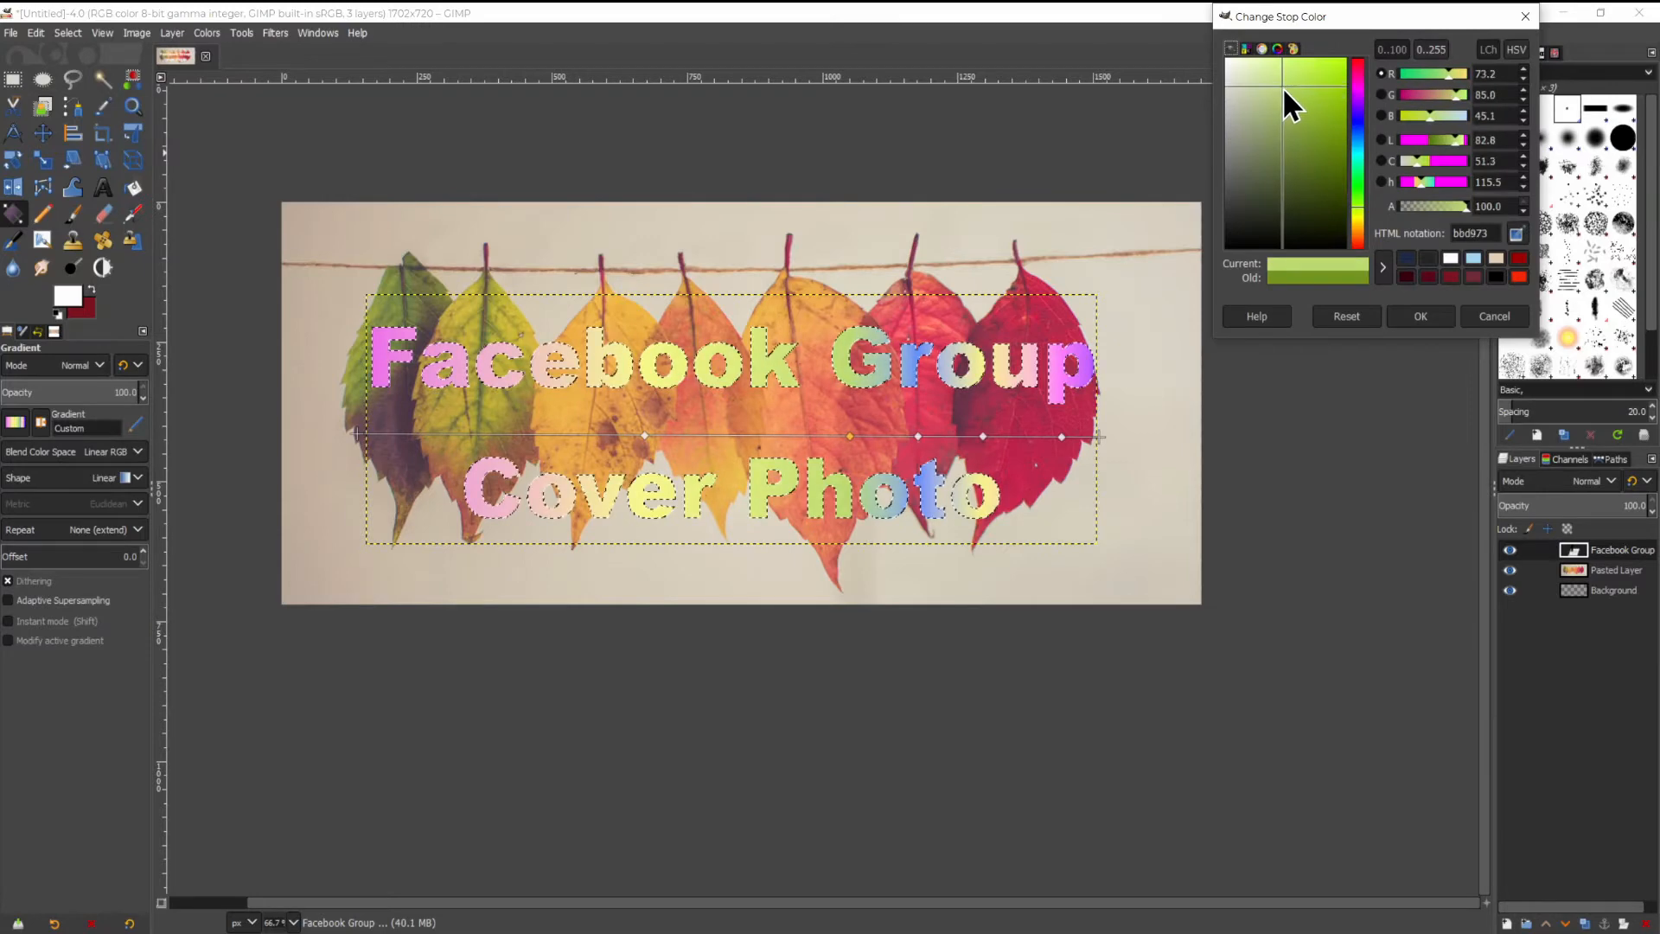
left_click(1417, 319)
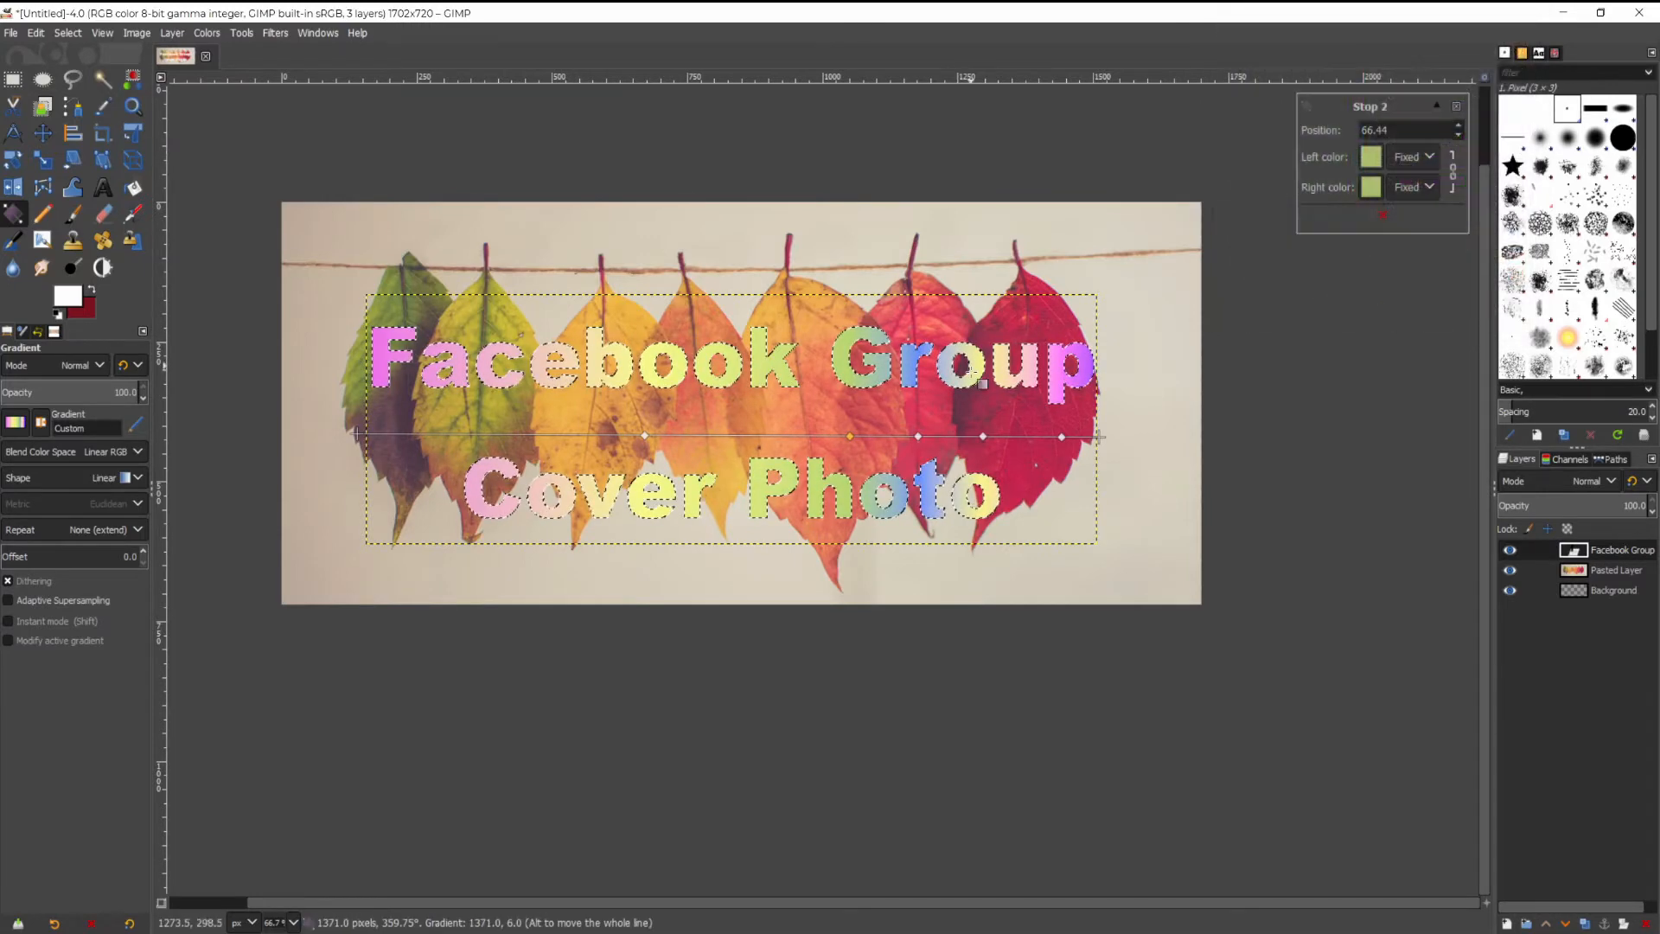
Change the color of the gradient's fourth intermediate stop to light purple (d188f7).
left_click(983, 436)
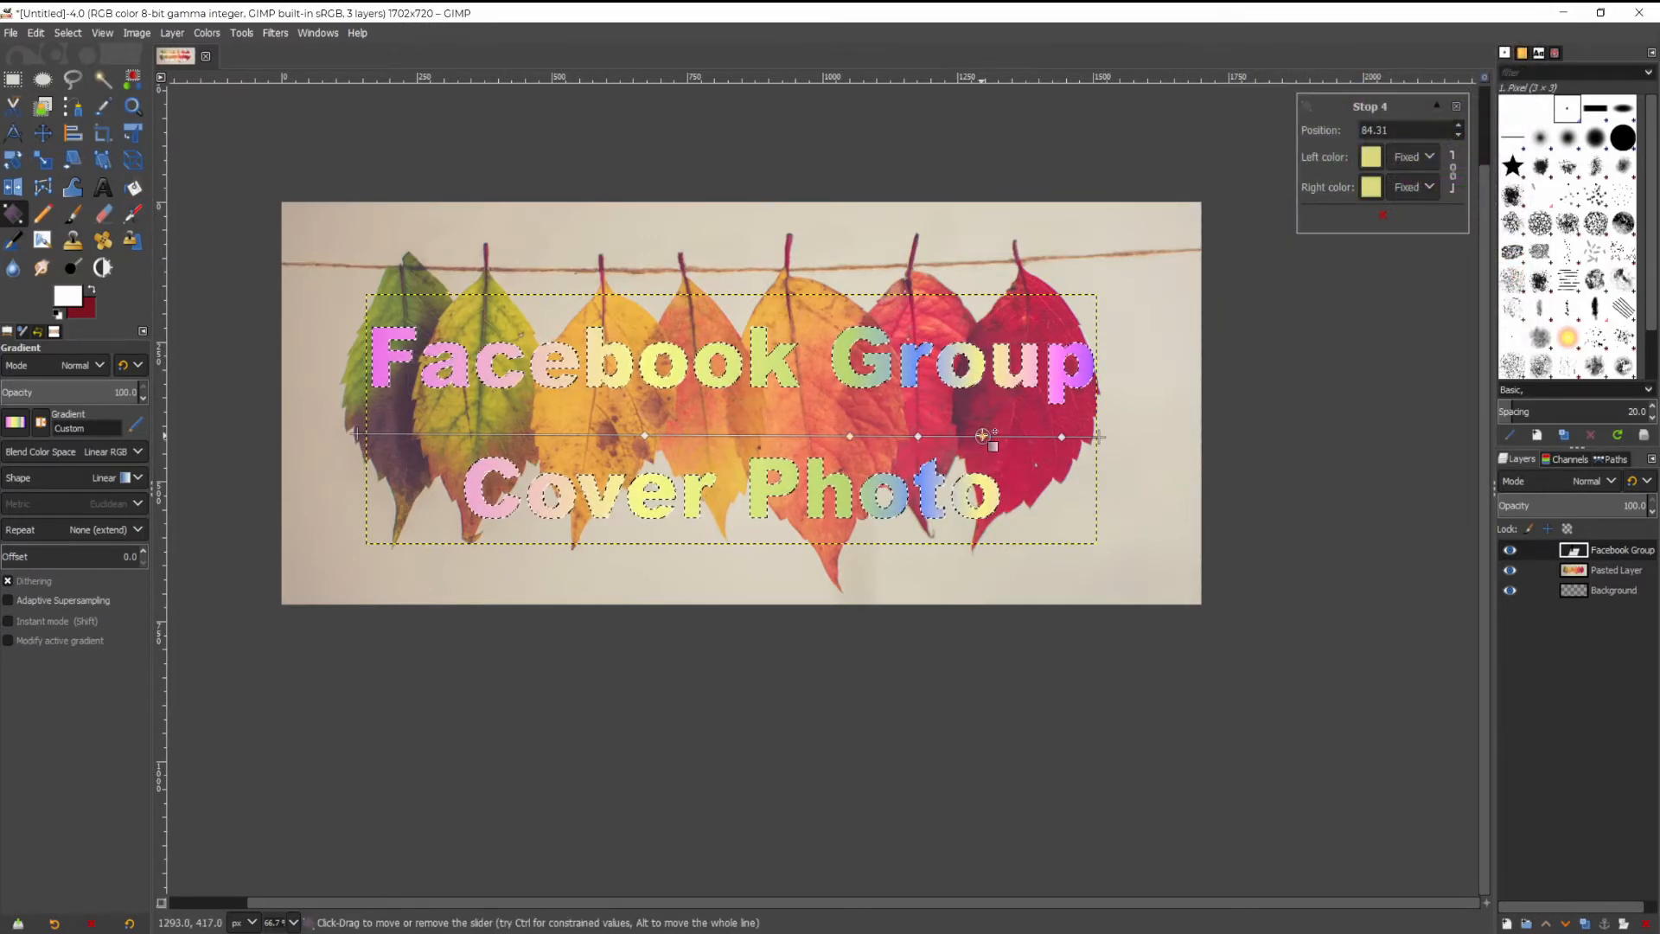
left_click(1370, 185)
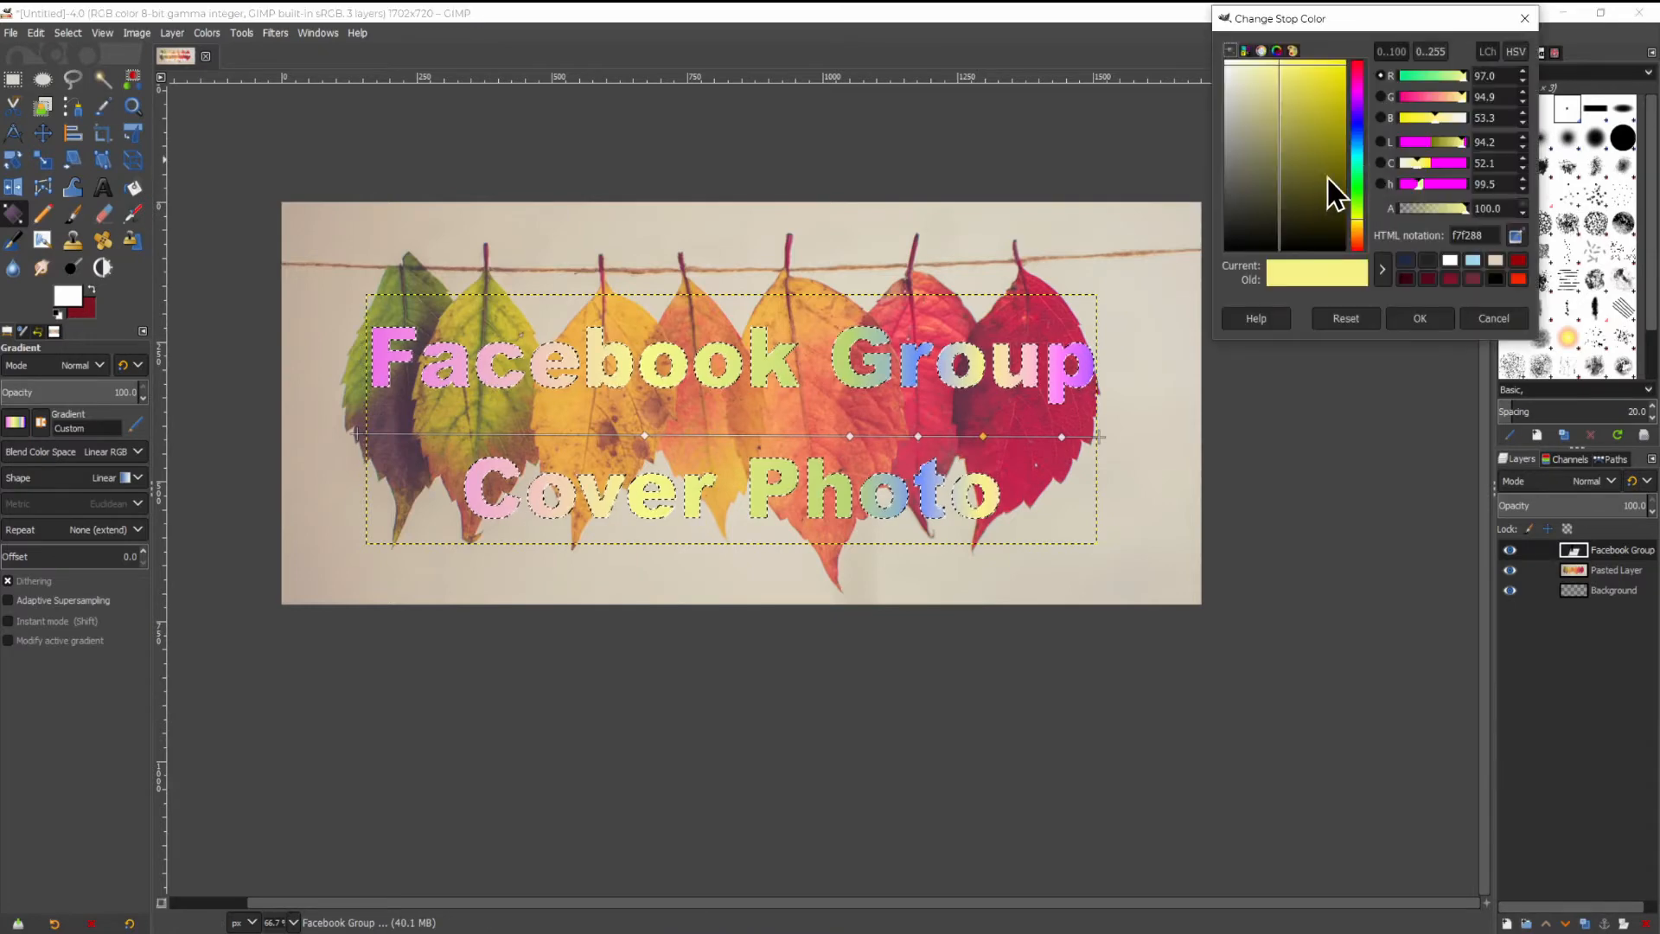
left_click_drag(1360, 138, 1358, 104)
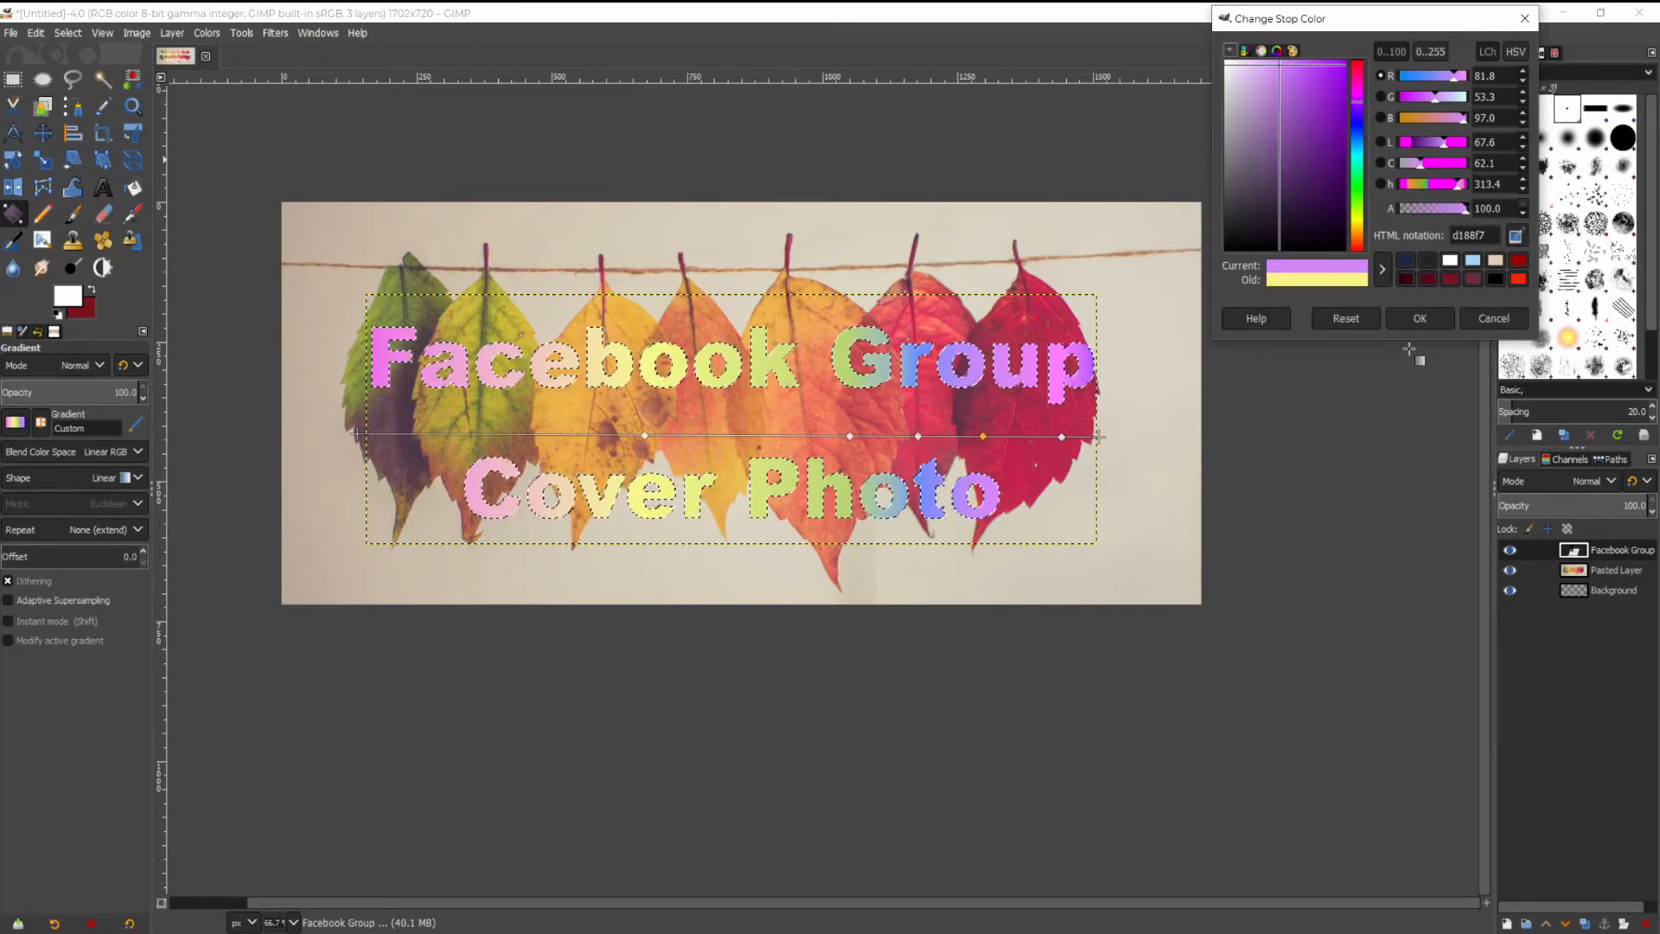
left_click(1418, 320)
Delete the gradient's fifth intermediate stop and move the fourth stop to a position of about 95.3.
left_click(1062, 436)
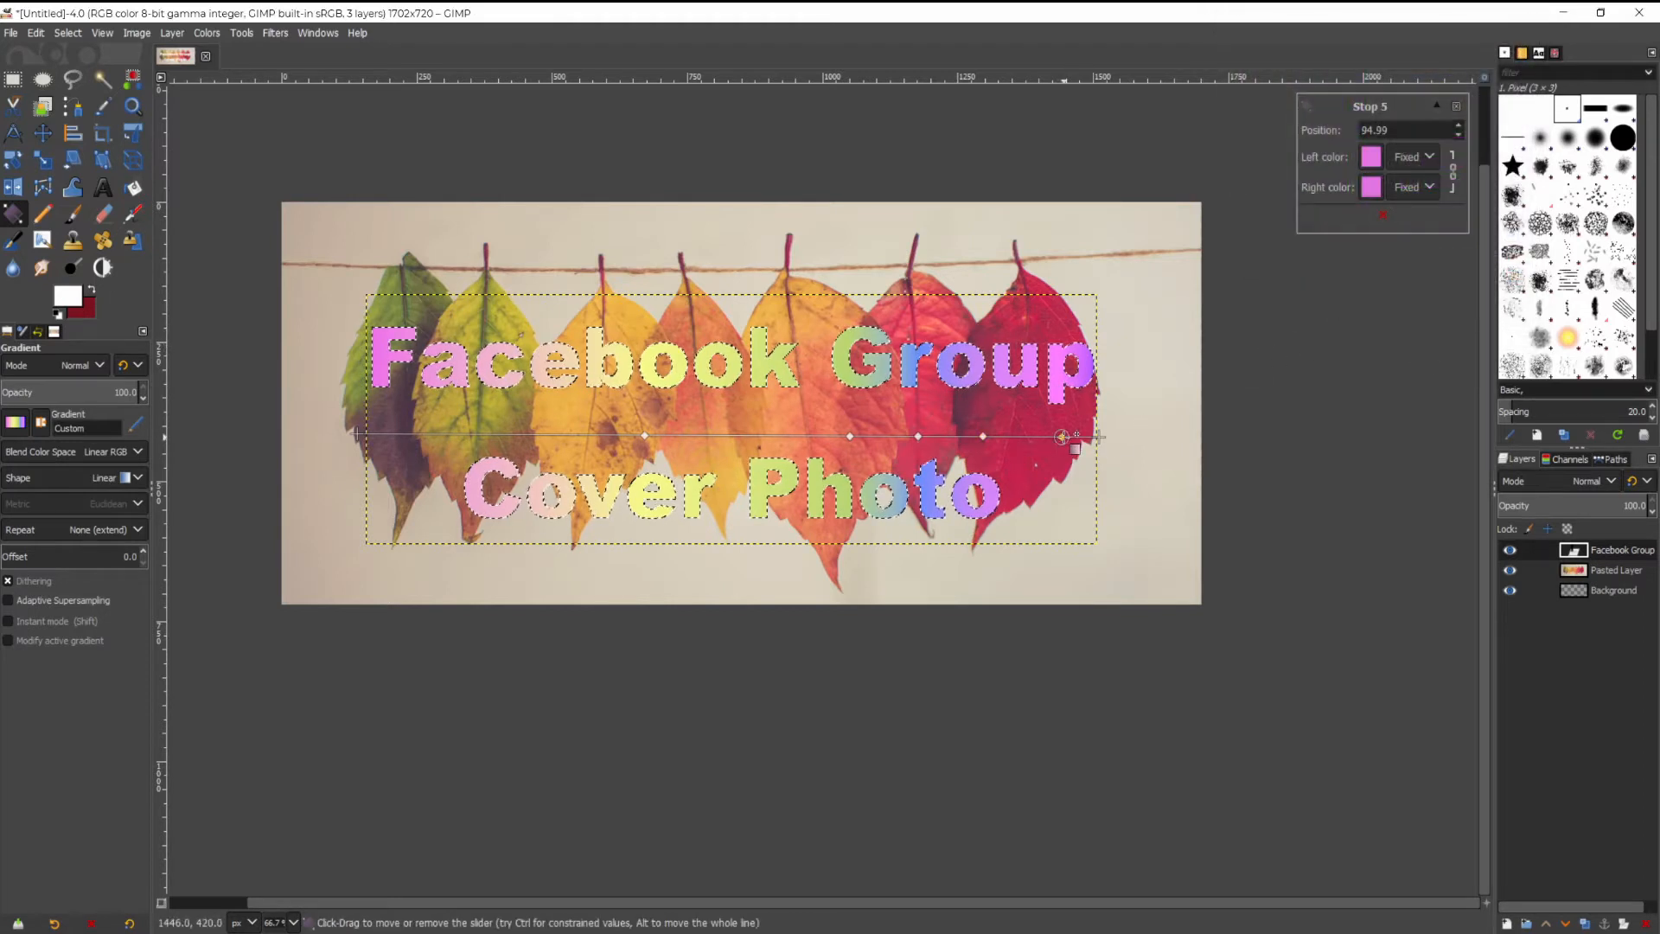
left_click(1383, 215)
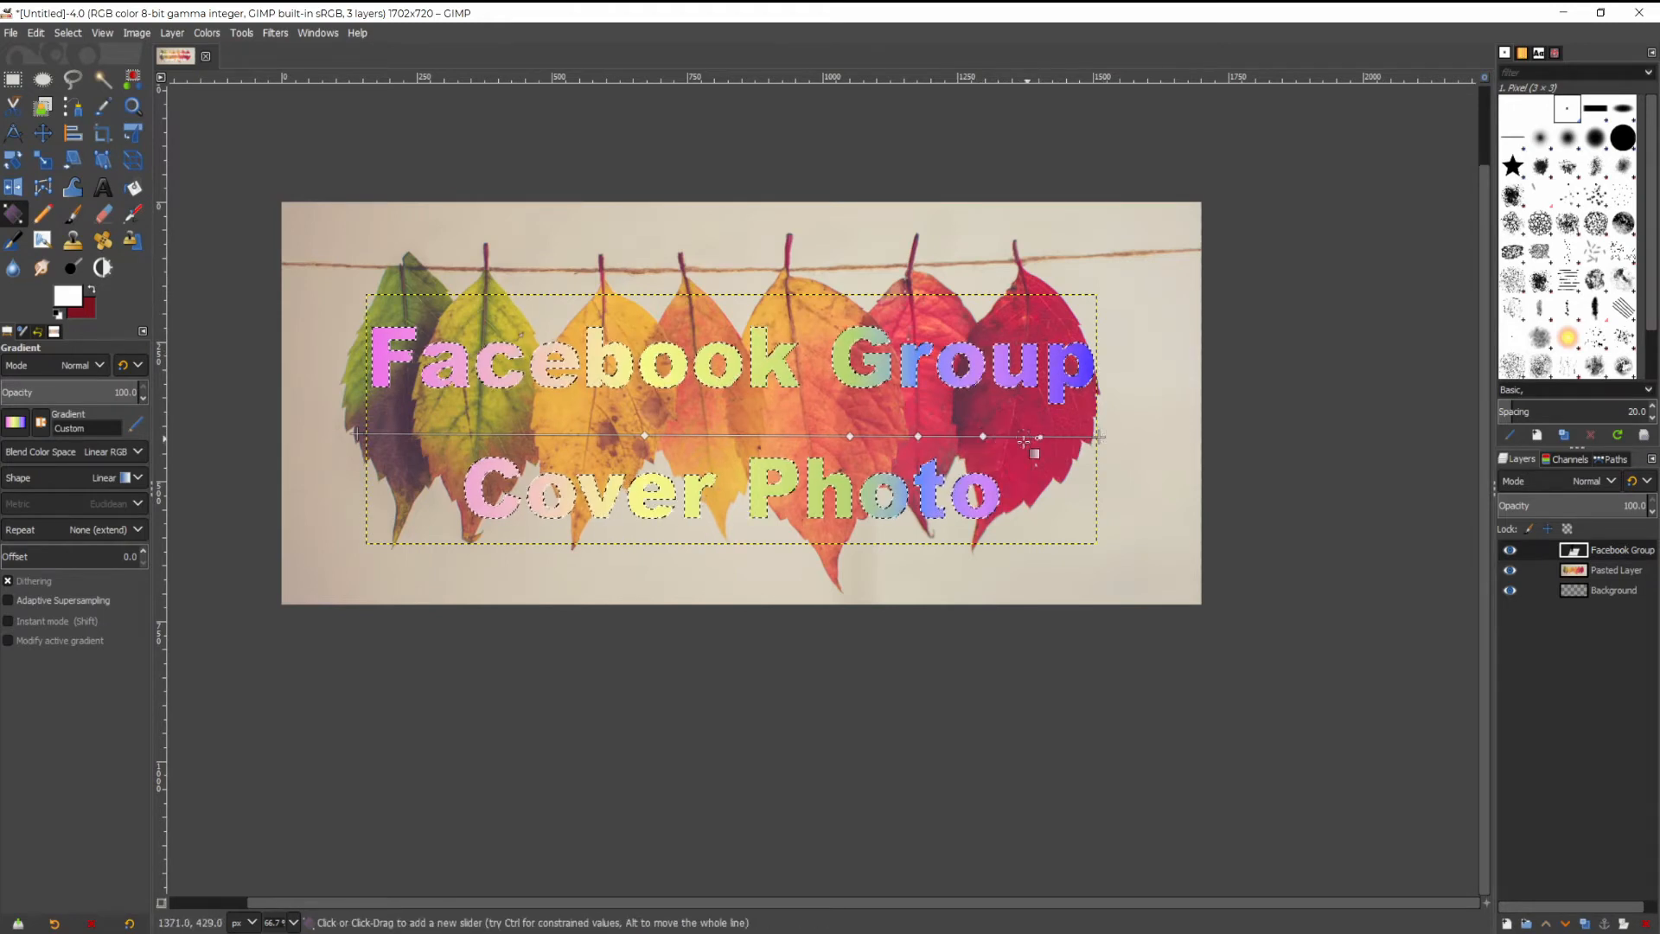
left_click_drag(984, 436, 1047, 435)
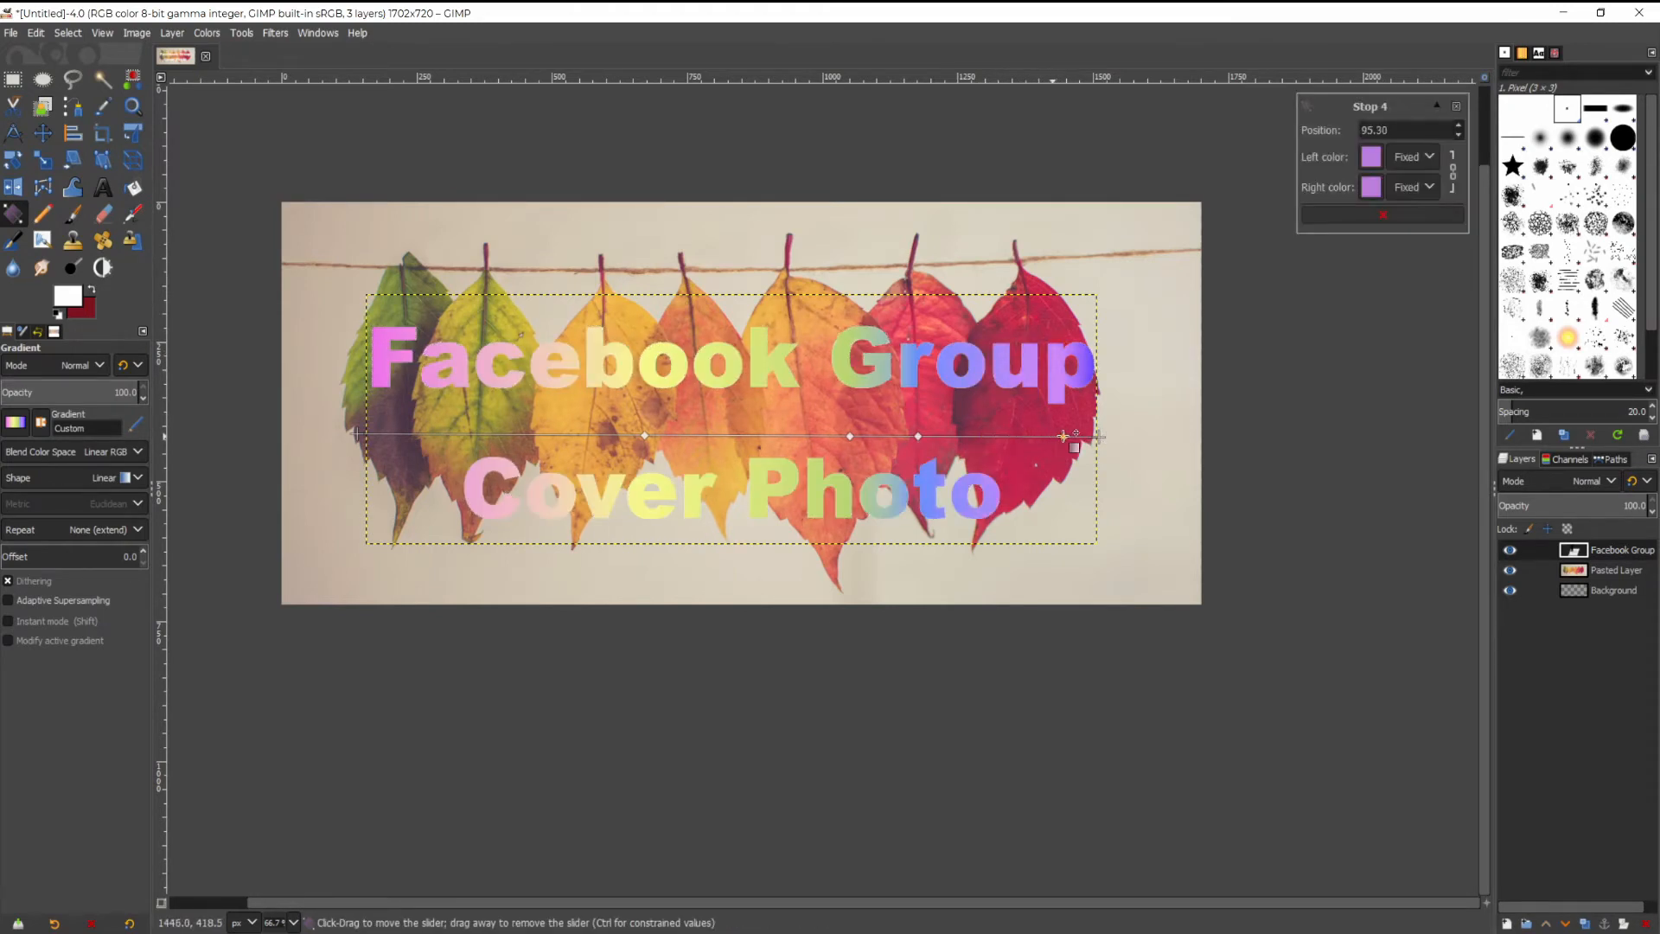
Change the color of the gradient's end endpoint to dark purple (4b3864).
left_click(1100, 436)
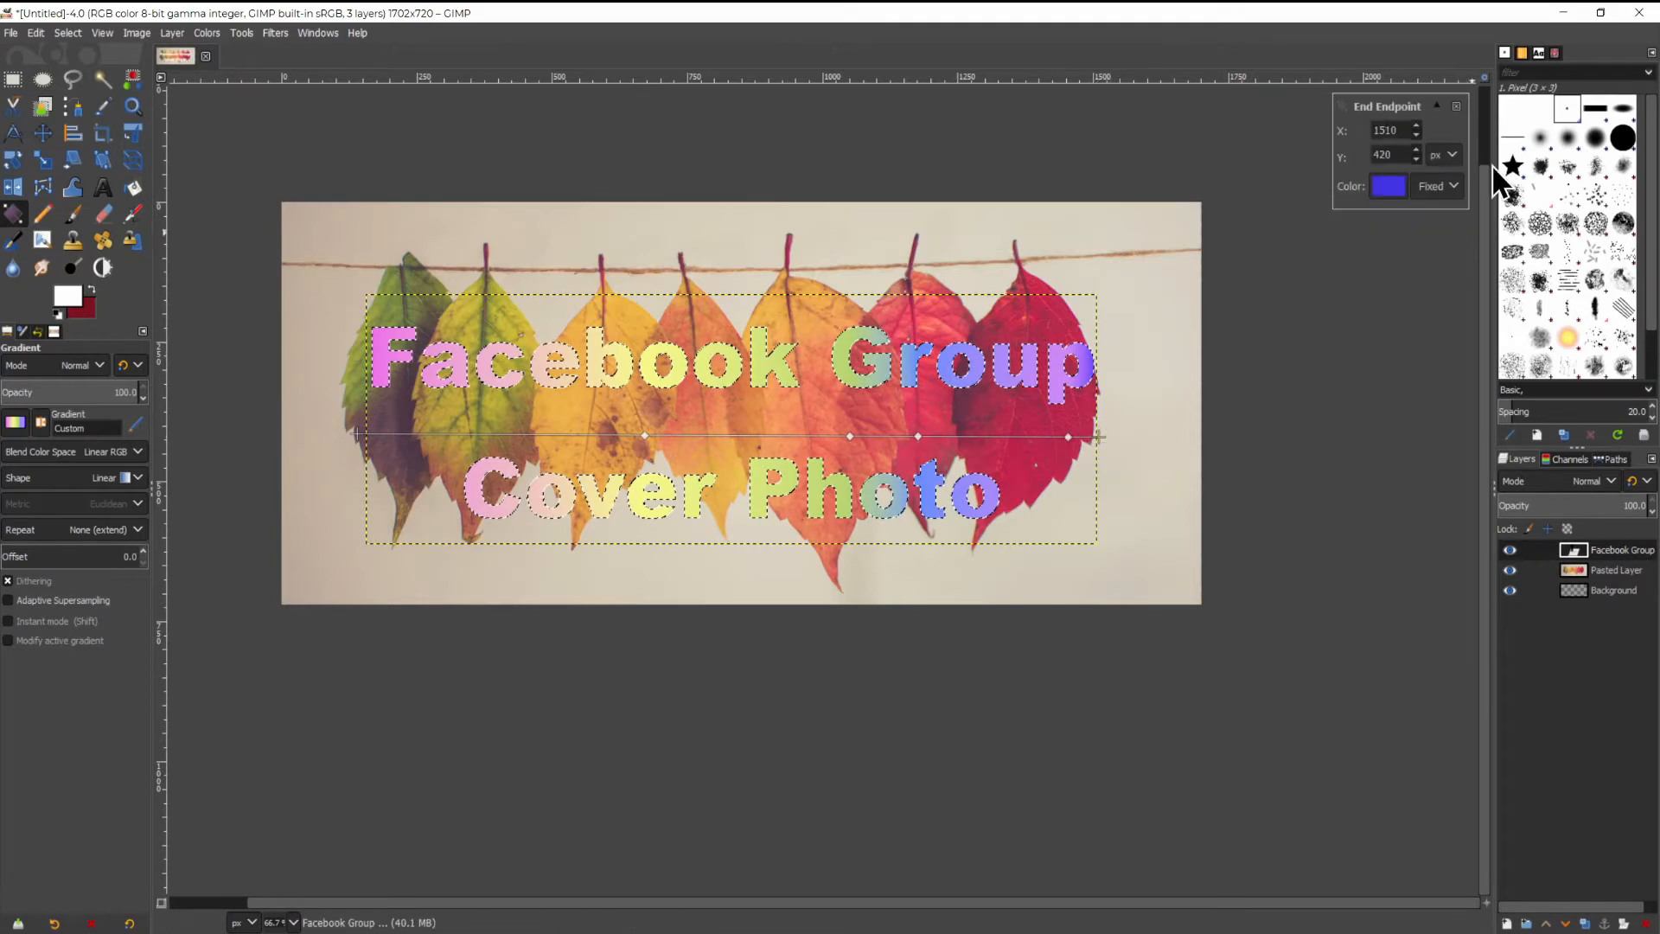
left_click(1390, 187)
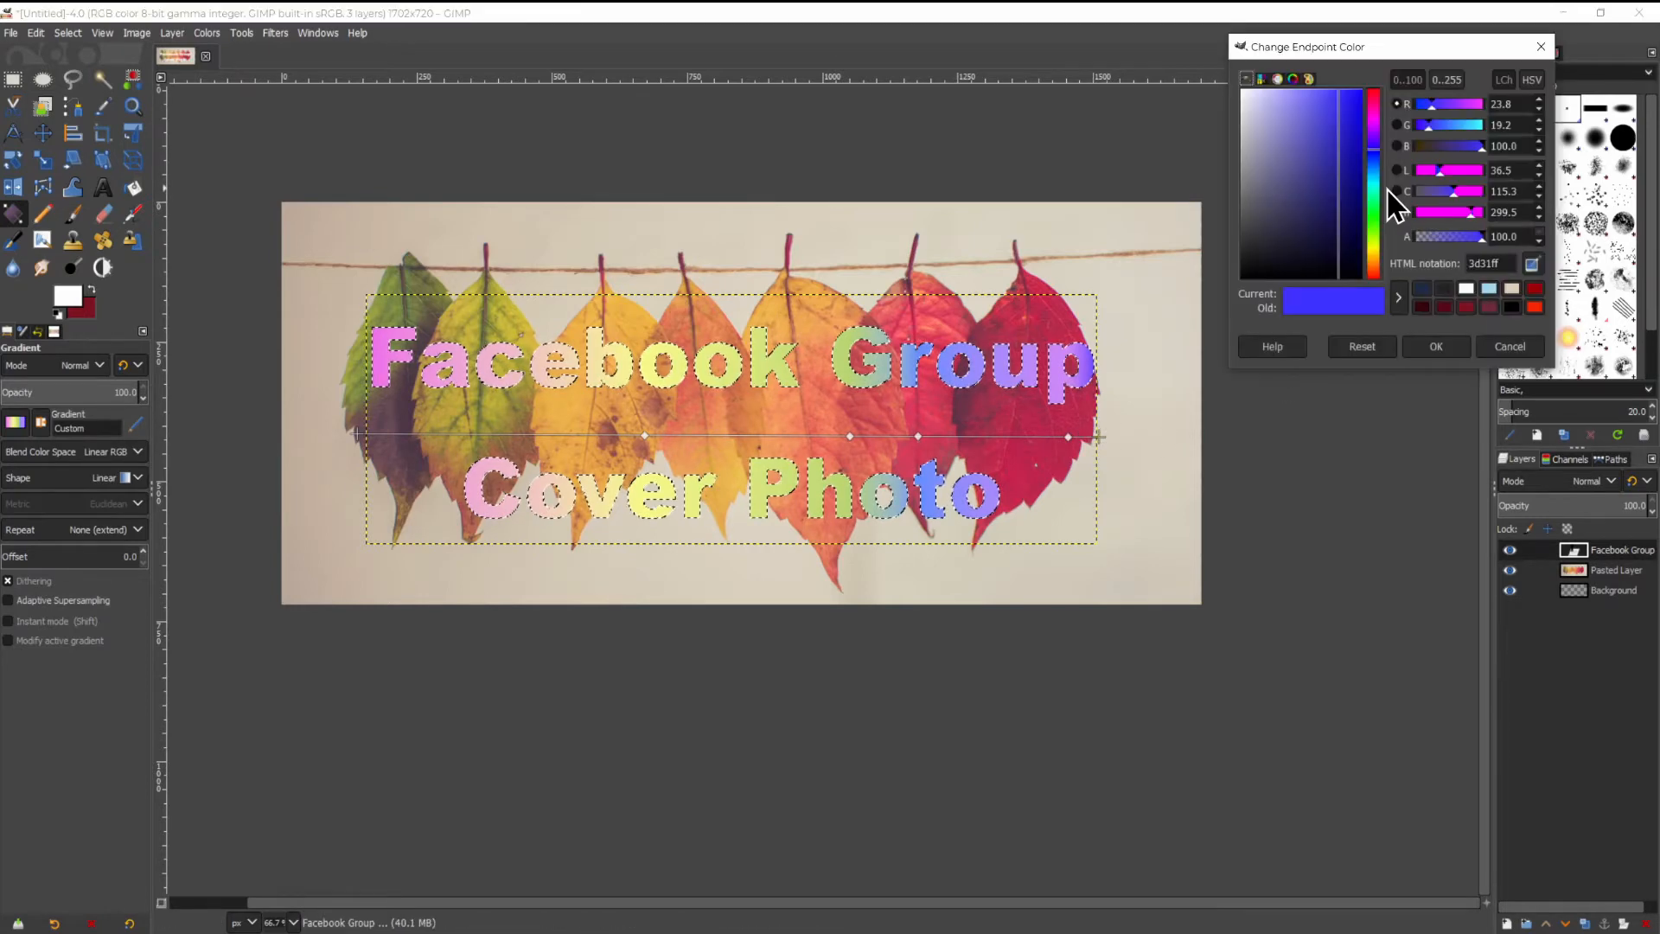
left_click(1371, 141)
left_click(1316, 163)
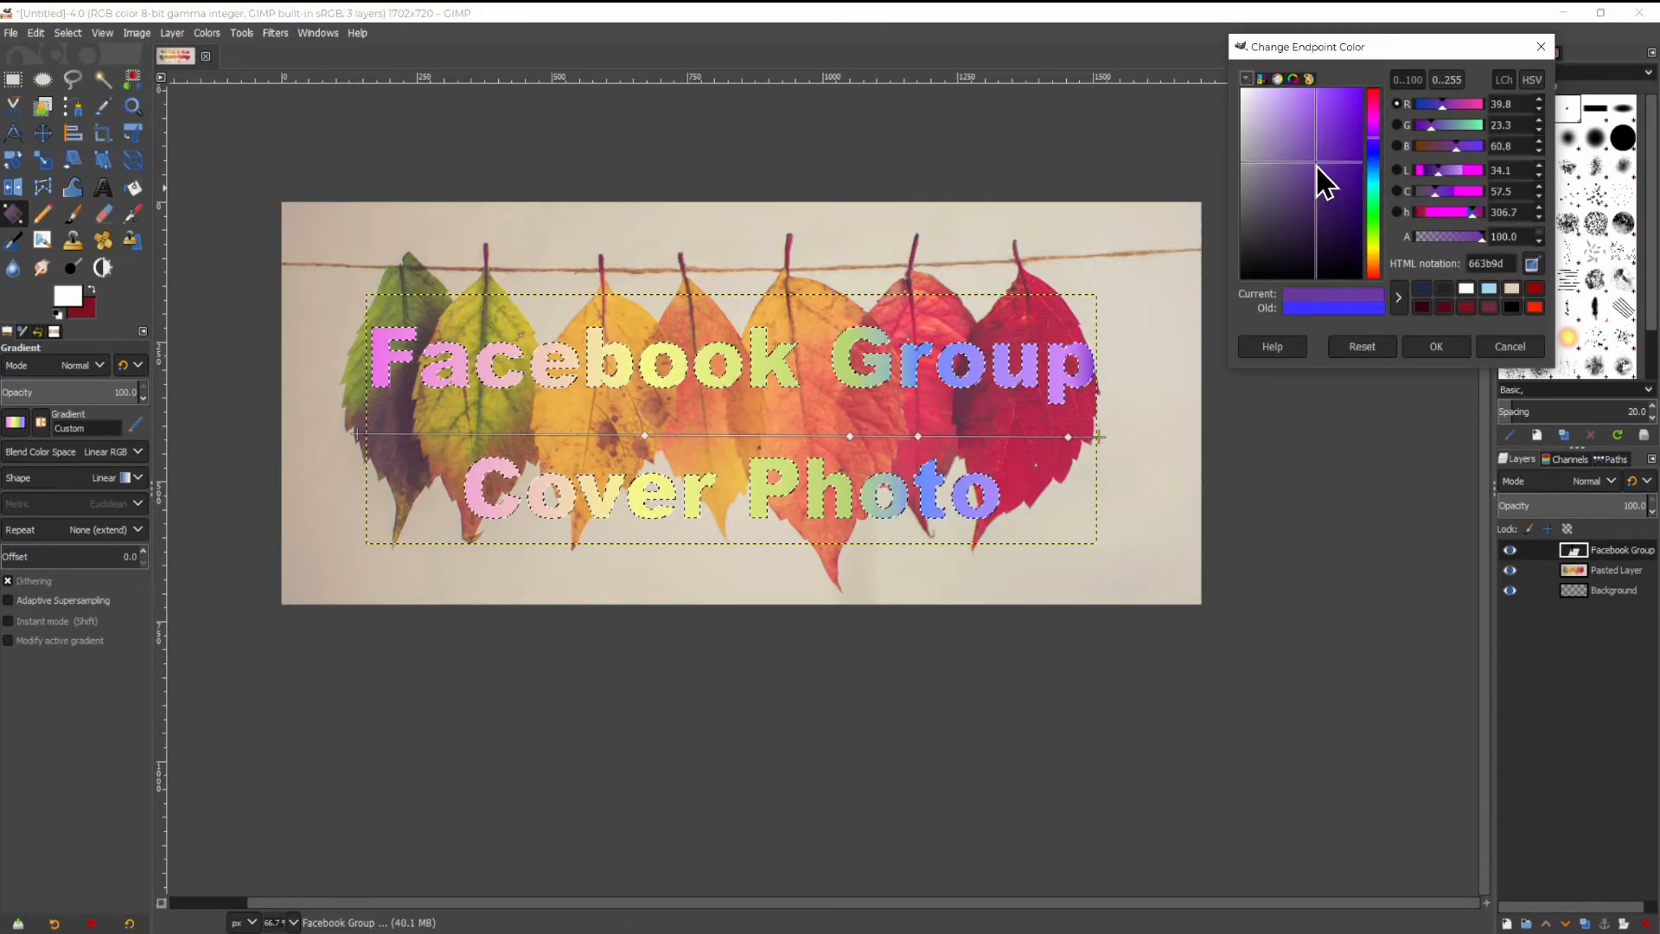
left_click_drag(1321, 178, 1295, 204)
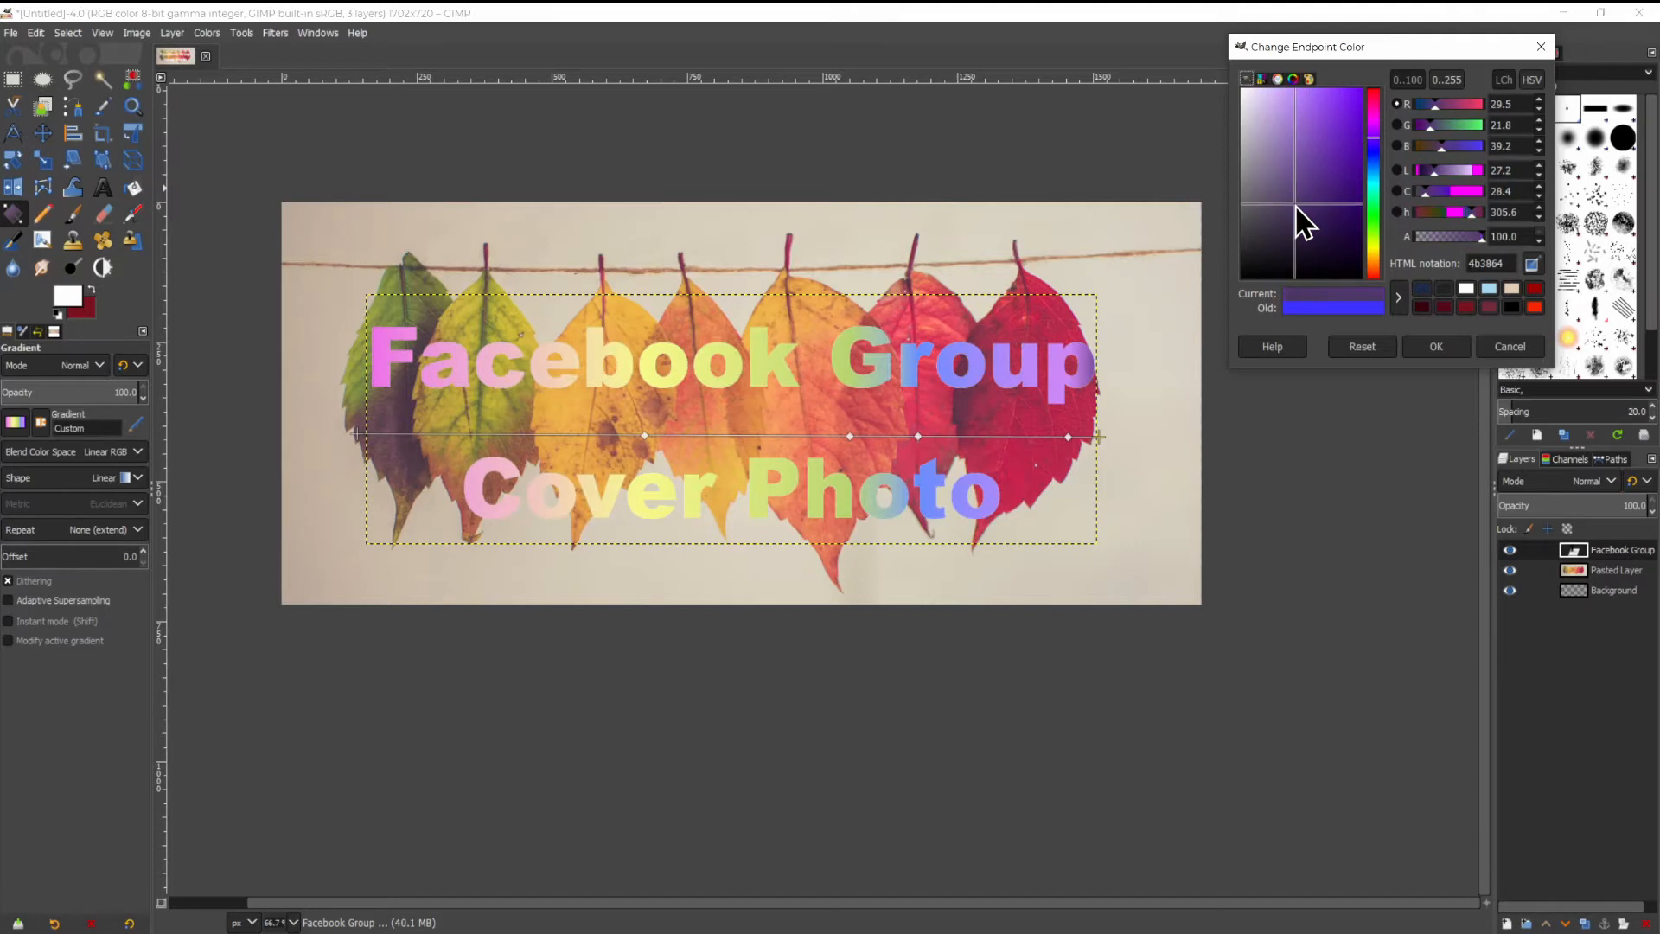
left_click(1450, 346)
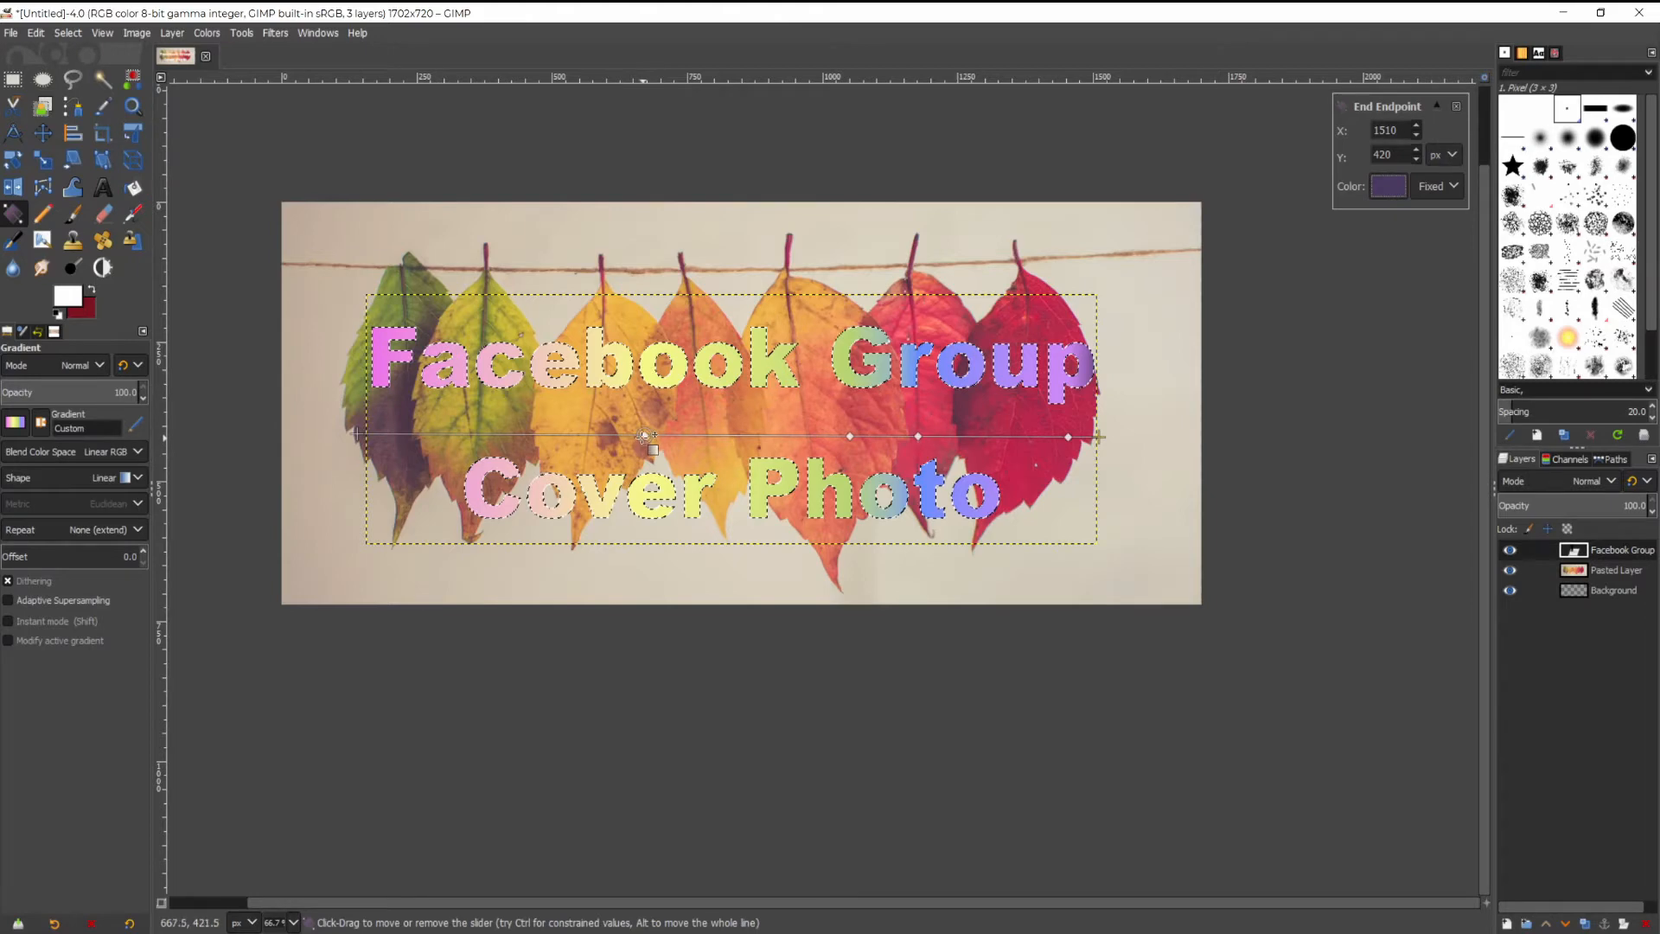
Move the gradient's first intermediate stop to a position of about 18 and the second to about 32.
left_click_drag(642, 437, 493, 430)
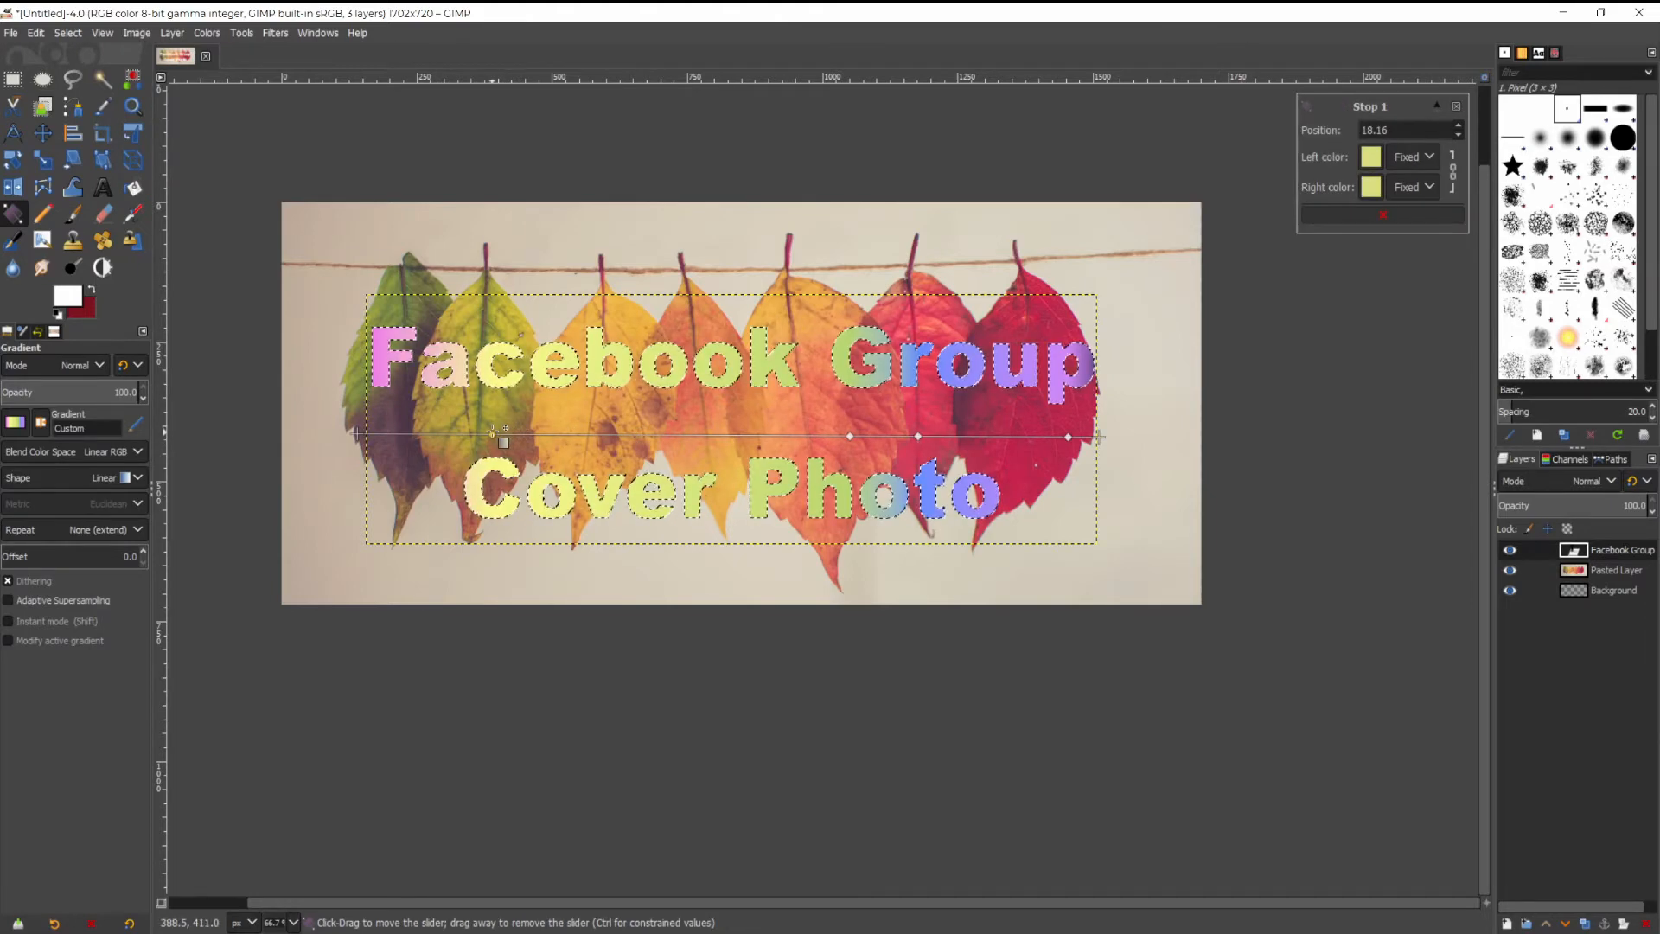
left_click_drag(850, 437, 595, 435)
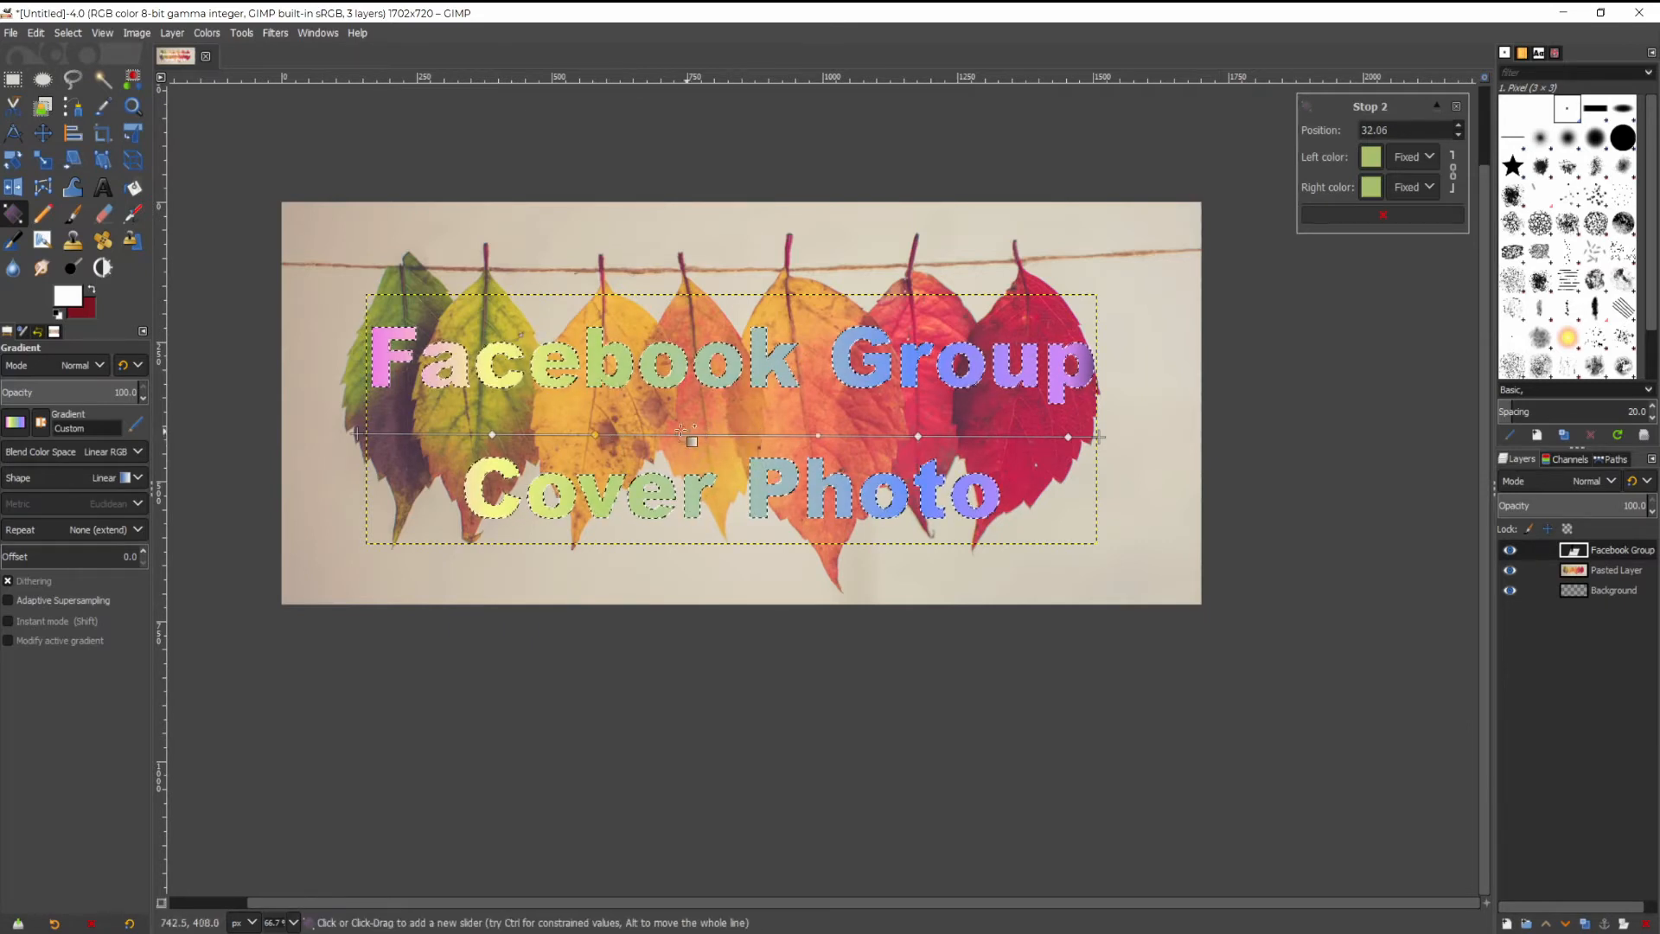
Add a gradient stop at position 53.84, between the light green and blue stops.
left_click(731, 435)
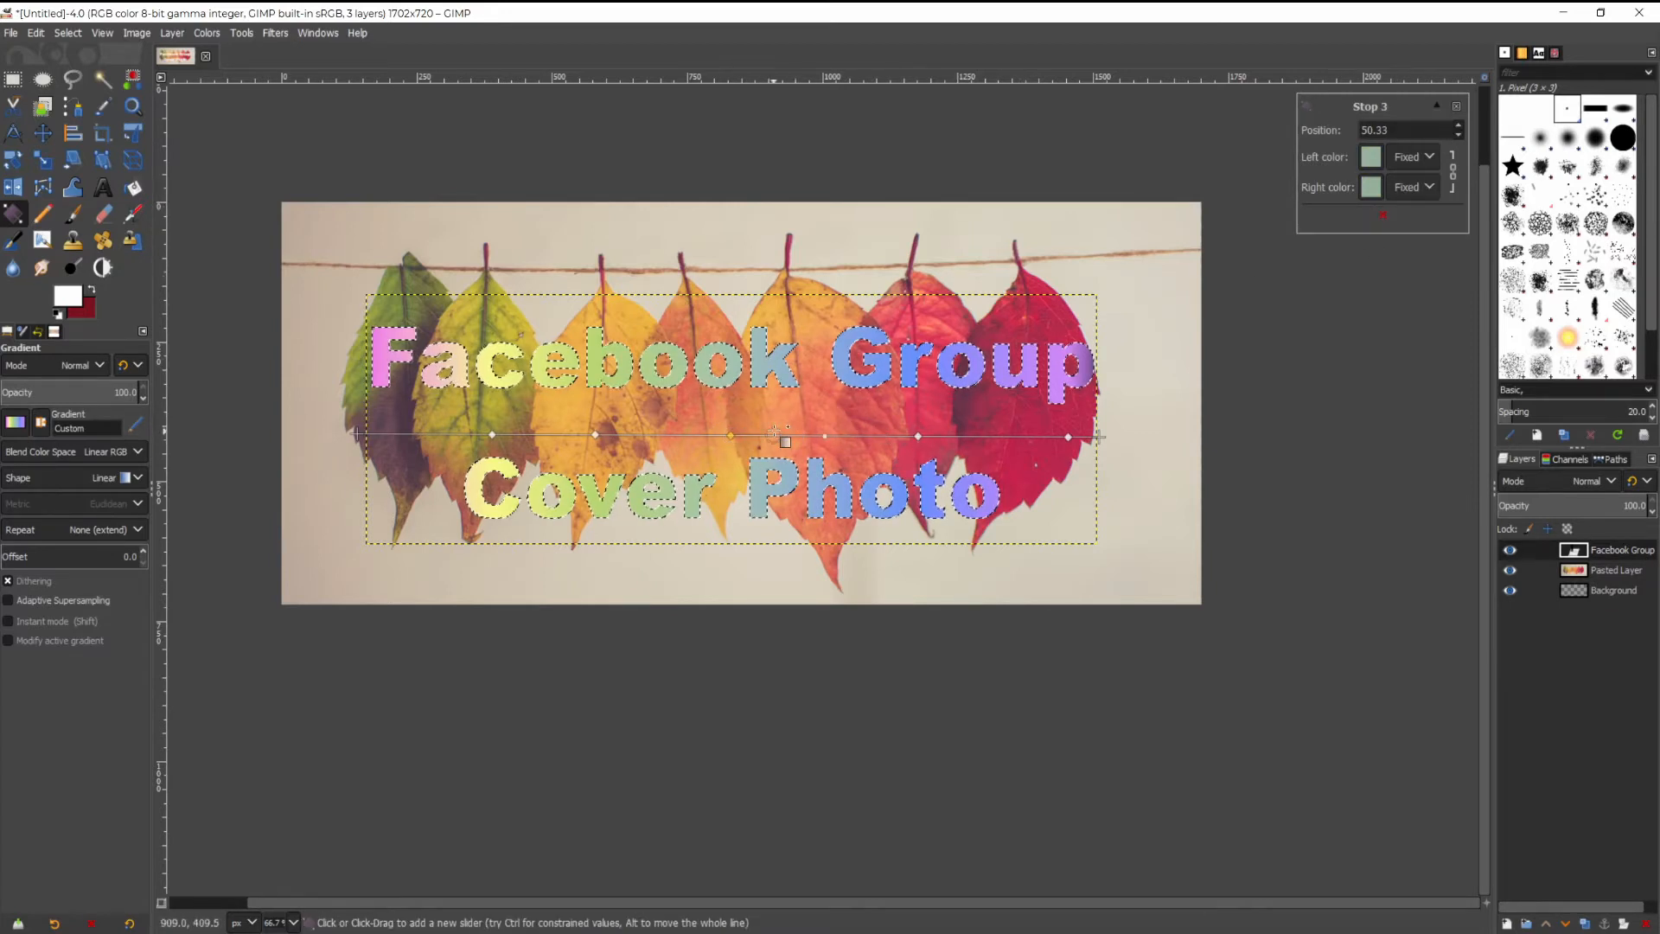
left_click(1384, 217)
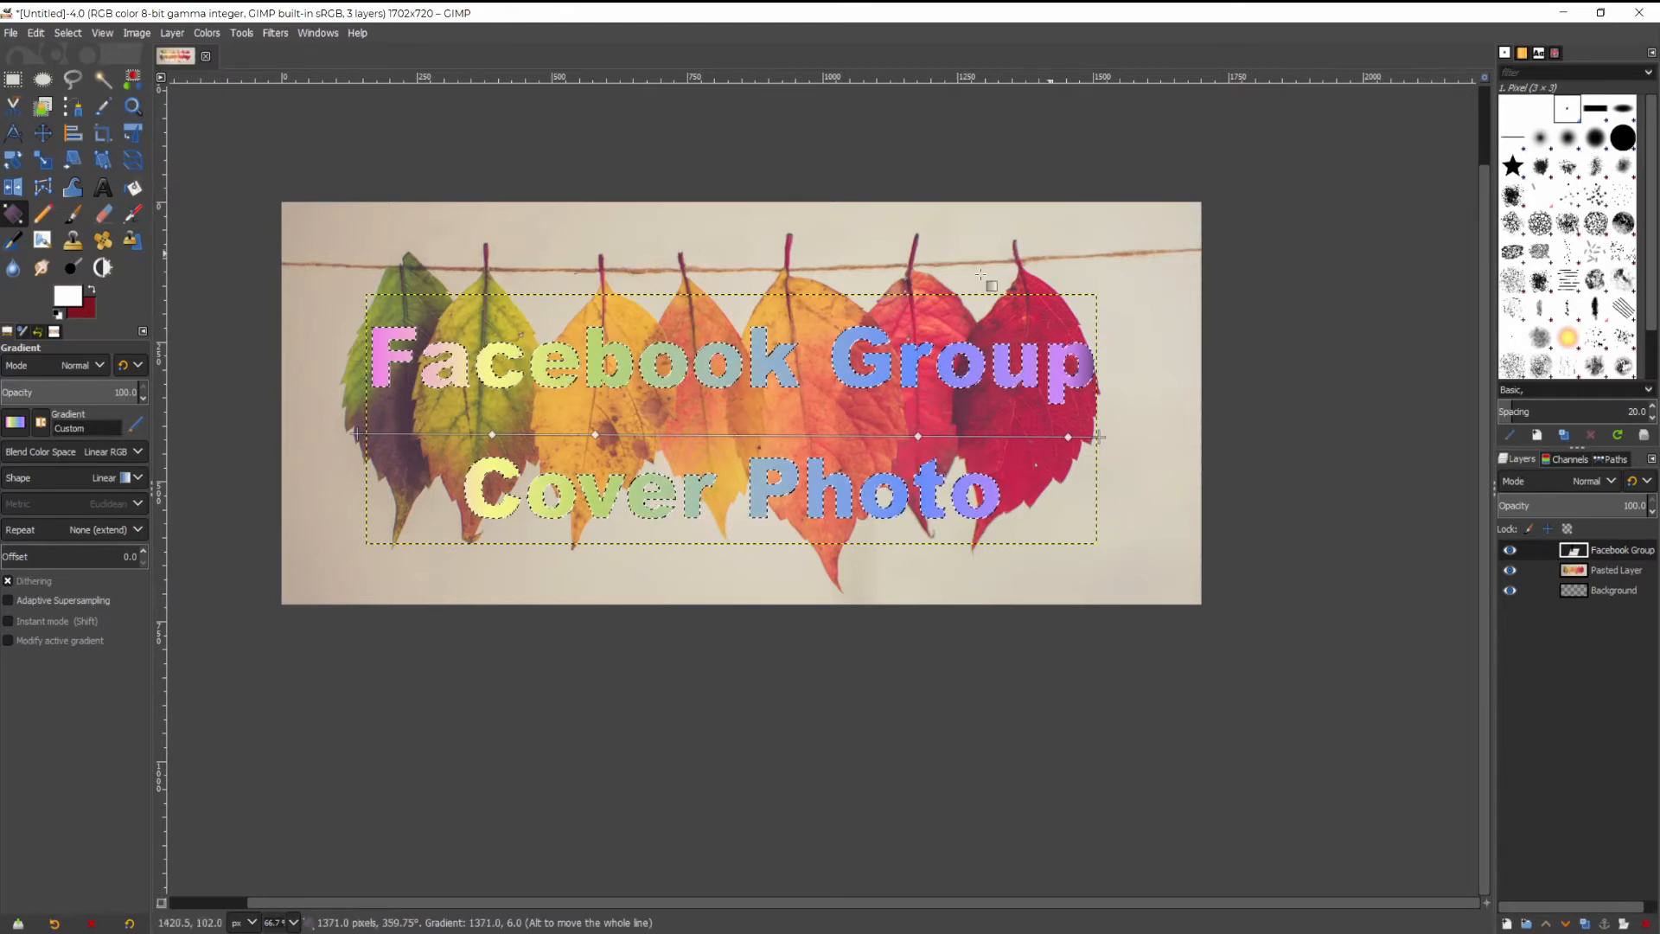
left_click(756, 435)
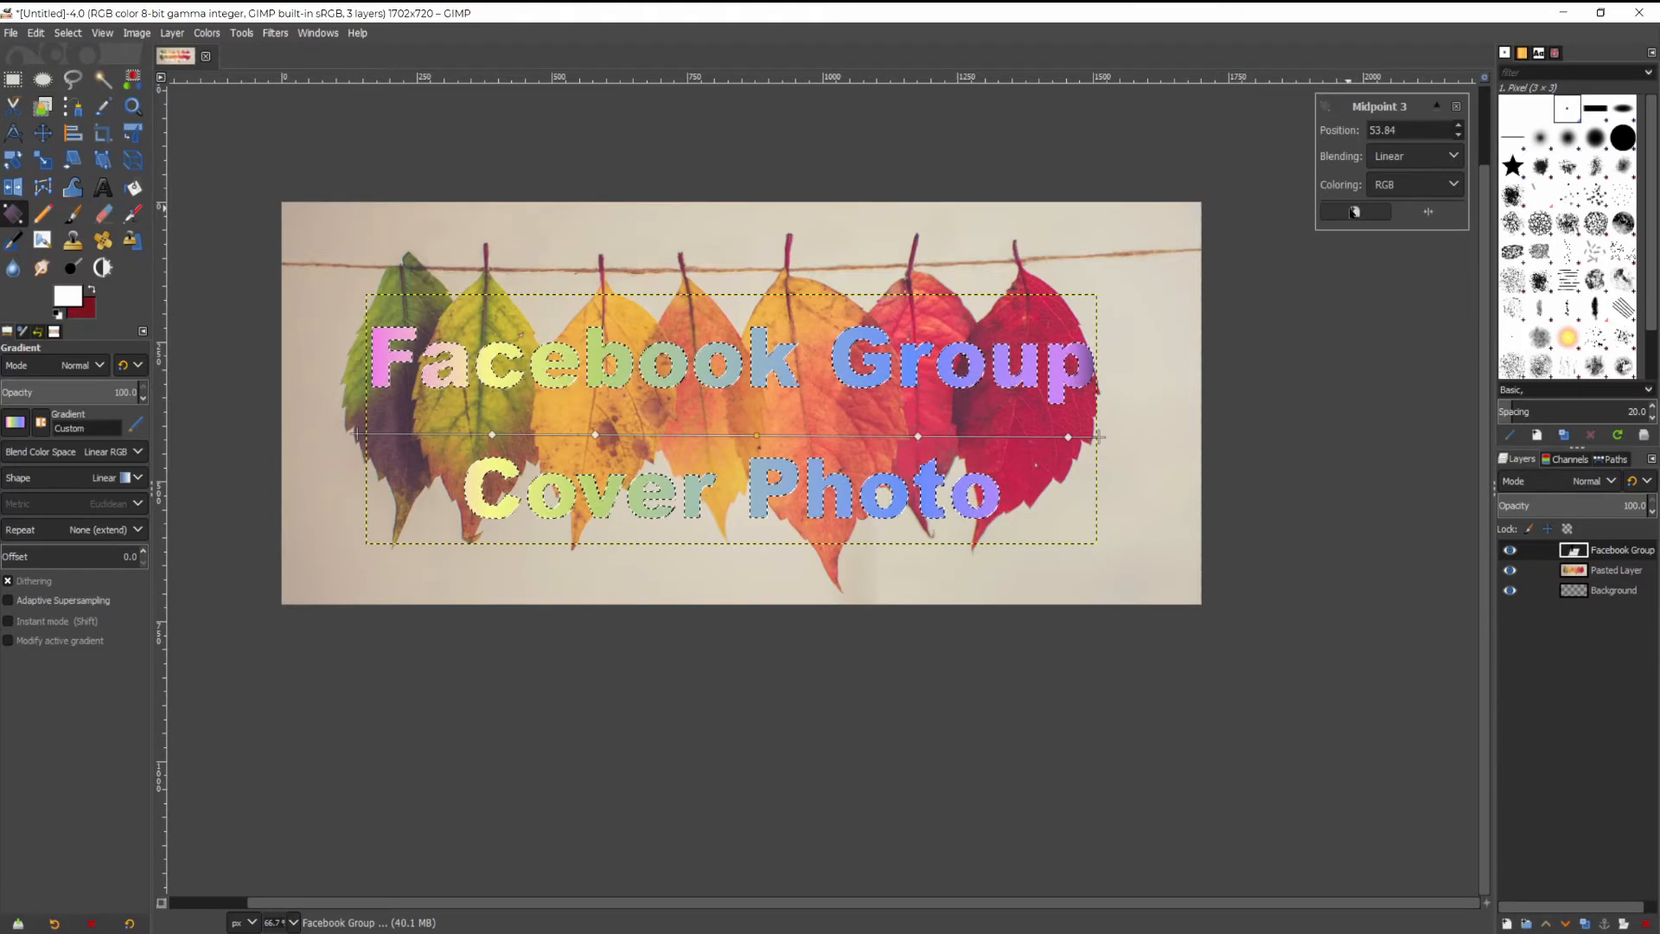
left_click(1355, 213)
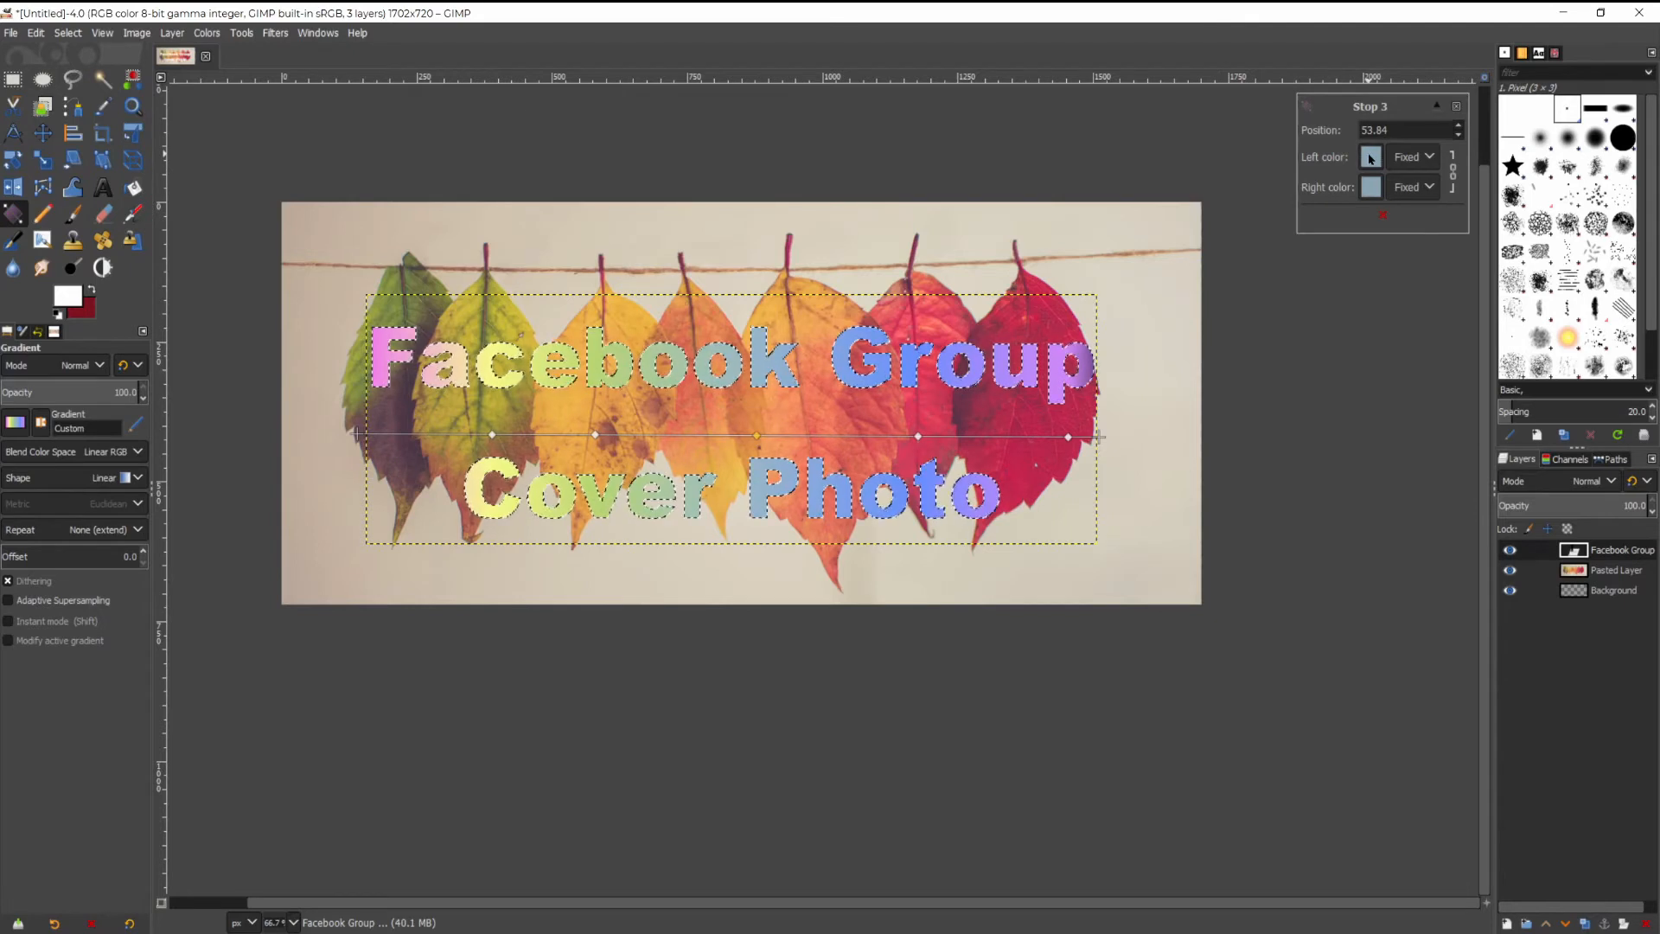
Change the color of the gradient's new third intermediate stop to sky blue (65c8ff).
left_click(1371, 157)
left_click_drag(1325, 105, 1298, 55)
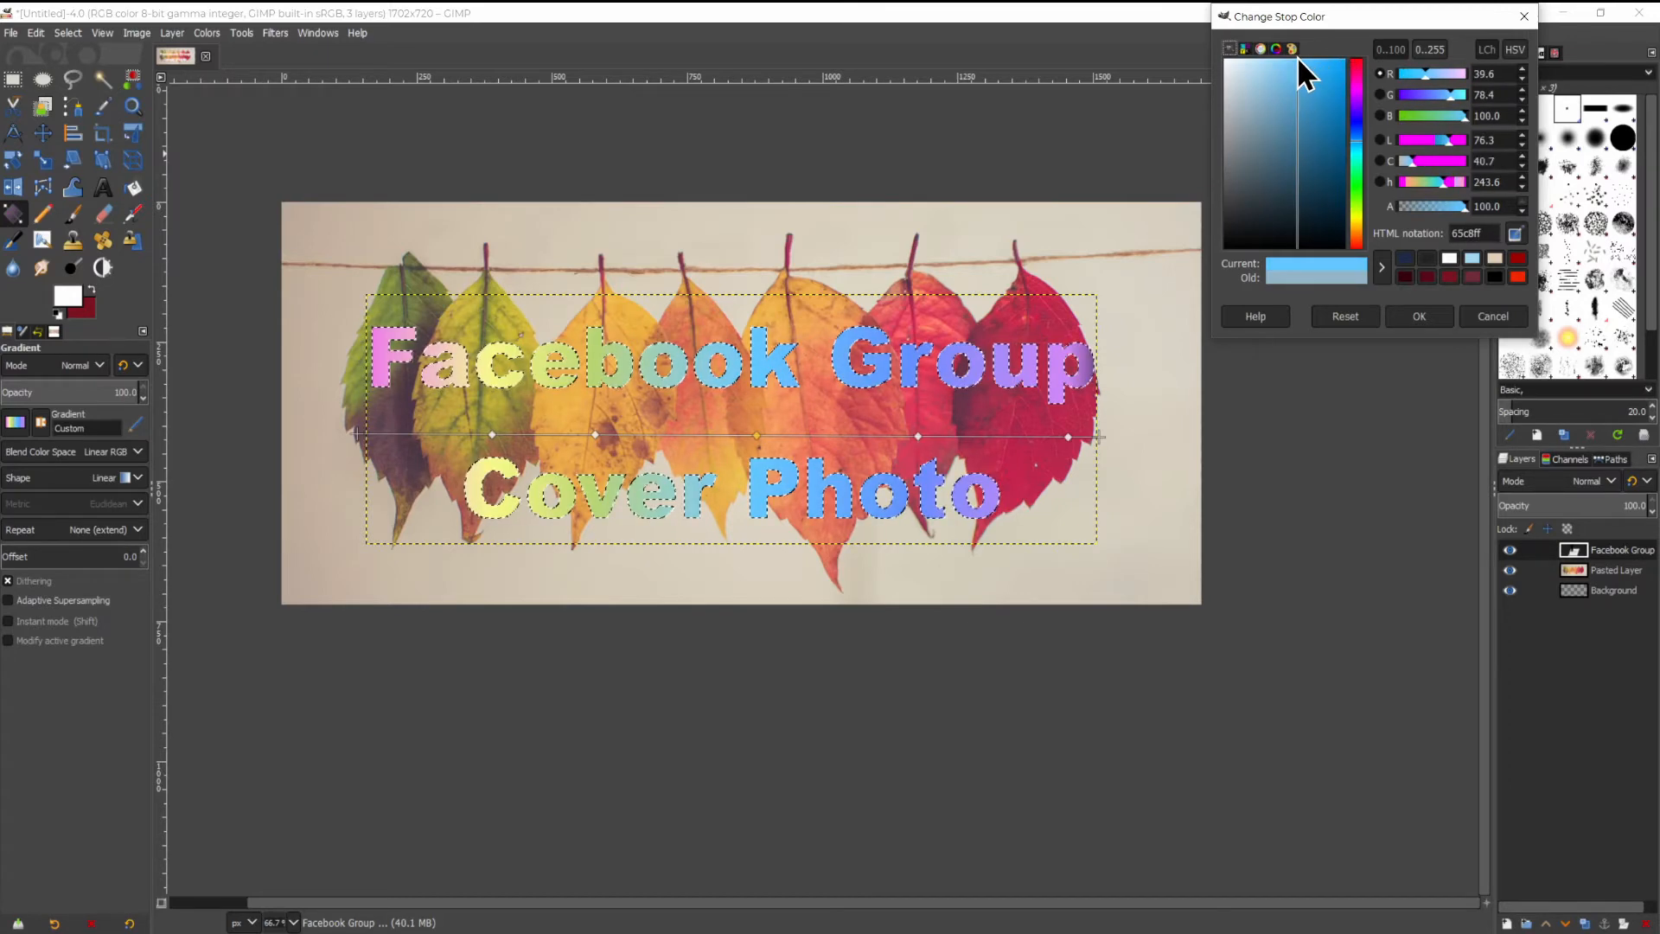
left_click(1430, 323)
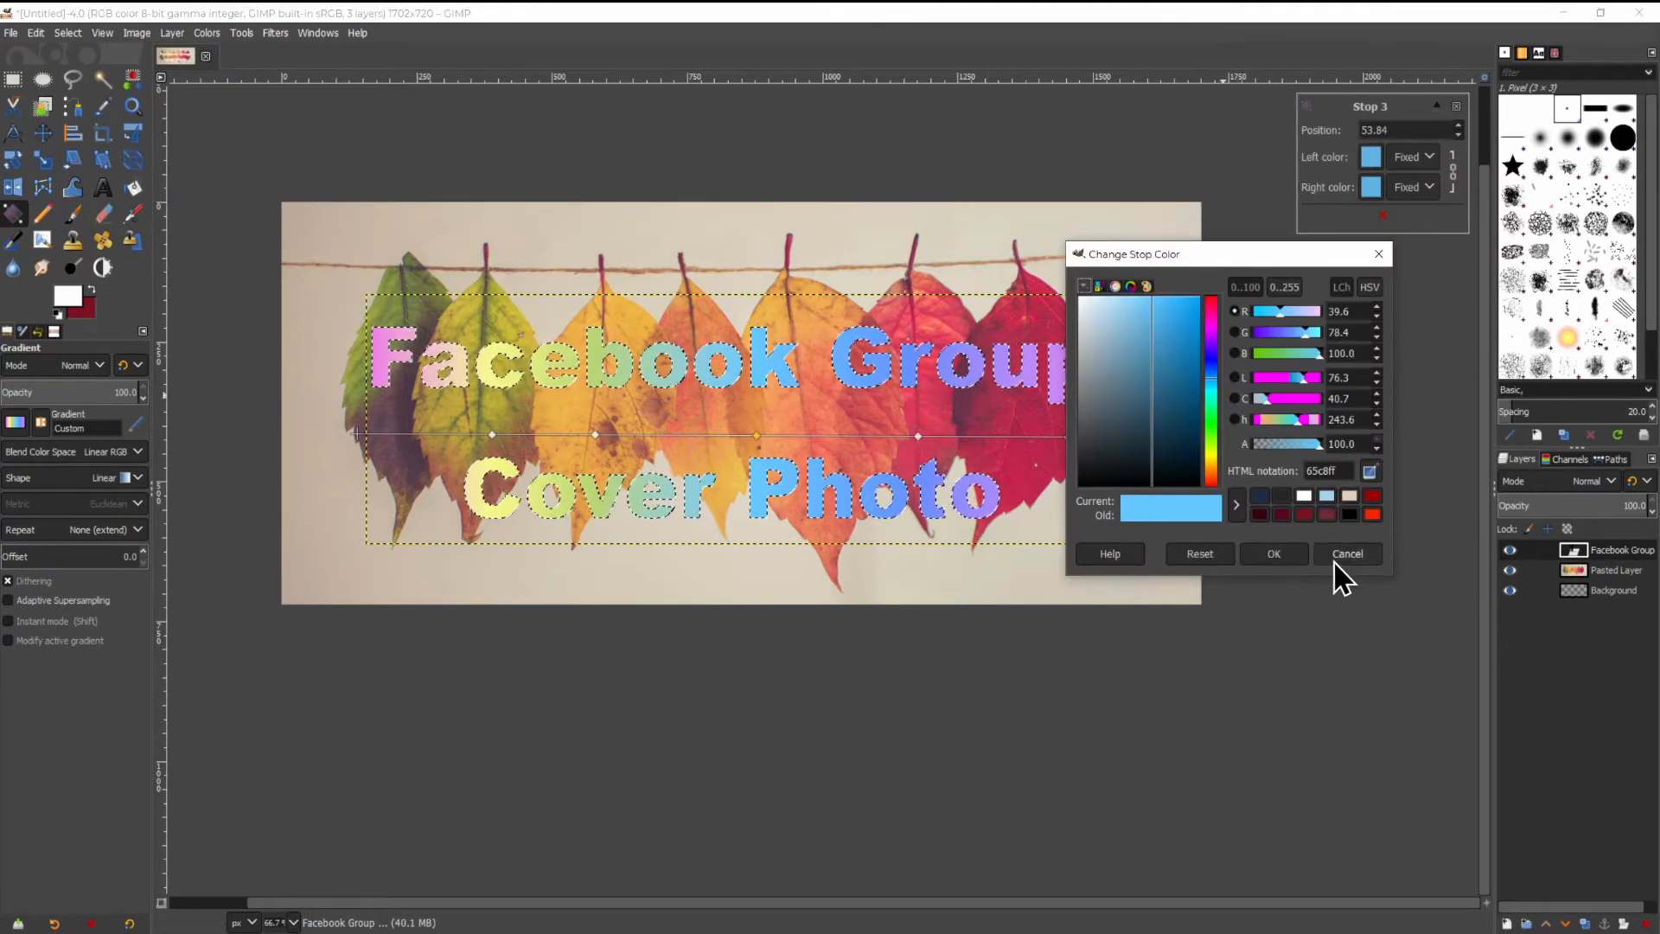
left_click(1337, 556)
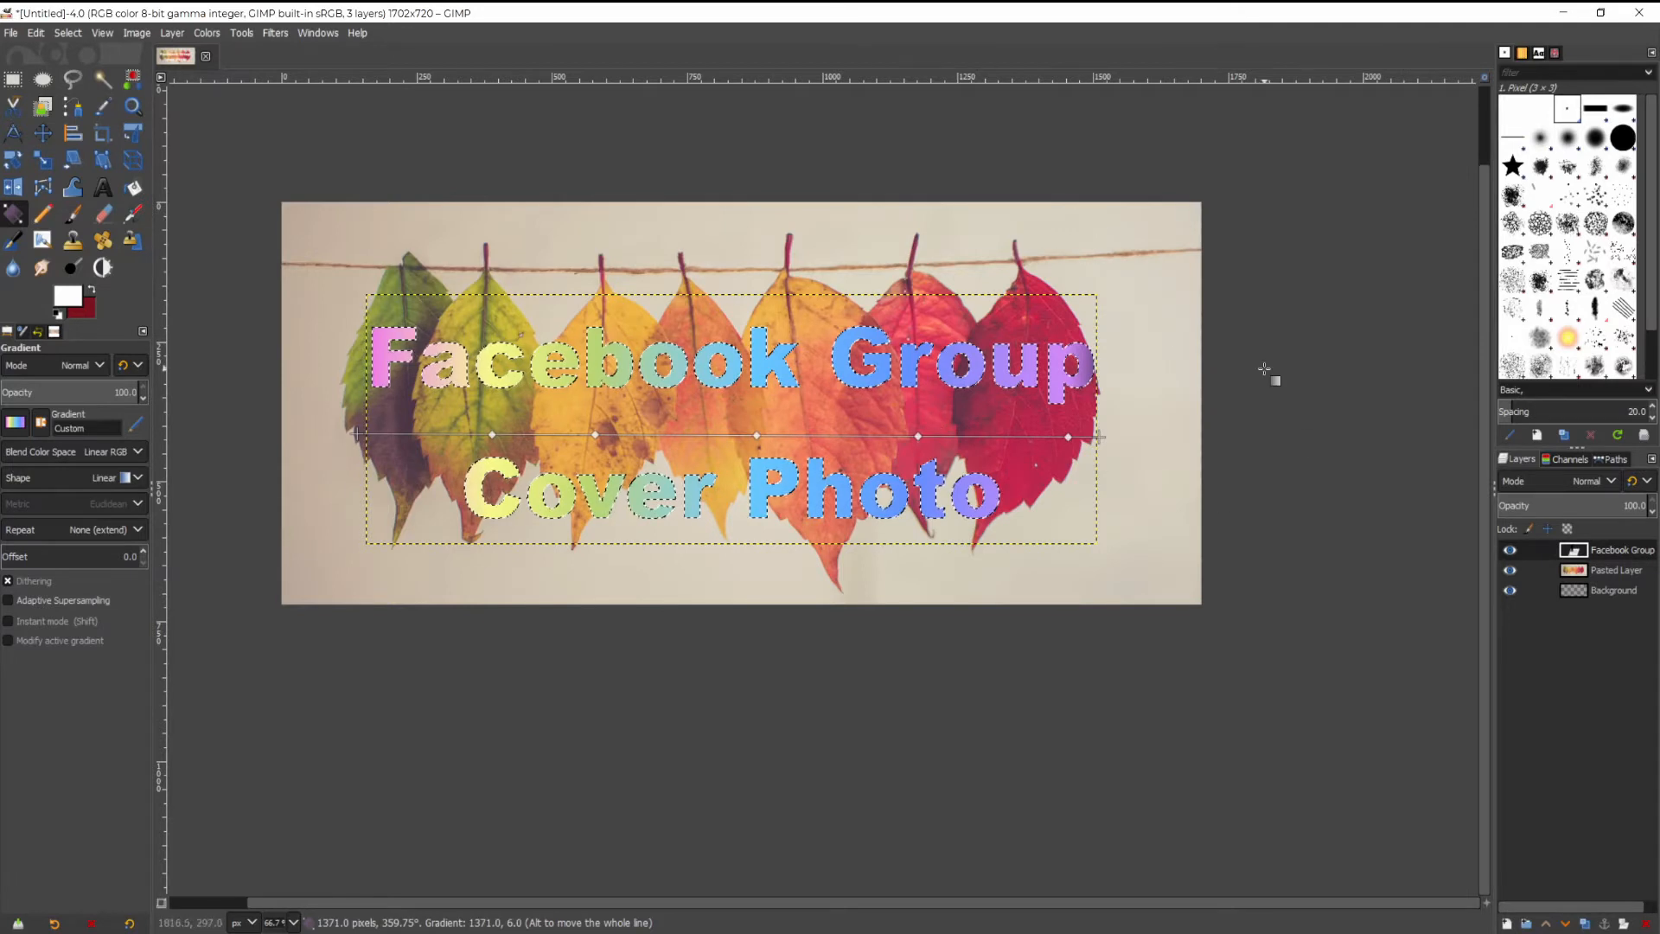
Apply the gradient to the lettering and extend the selection to the entire image.
key("Return")
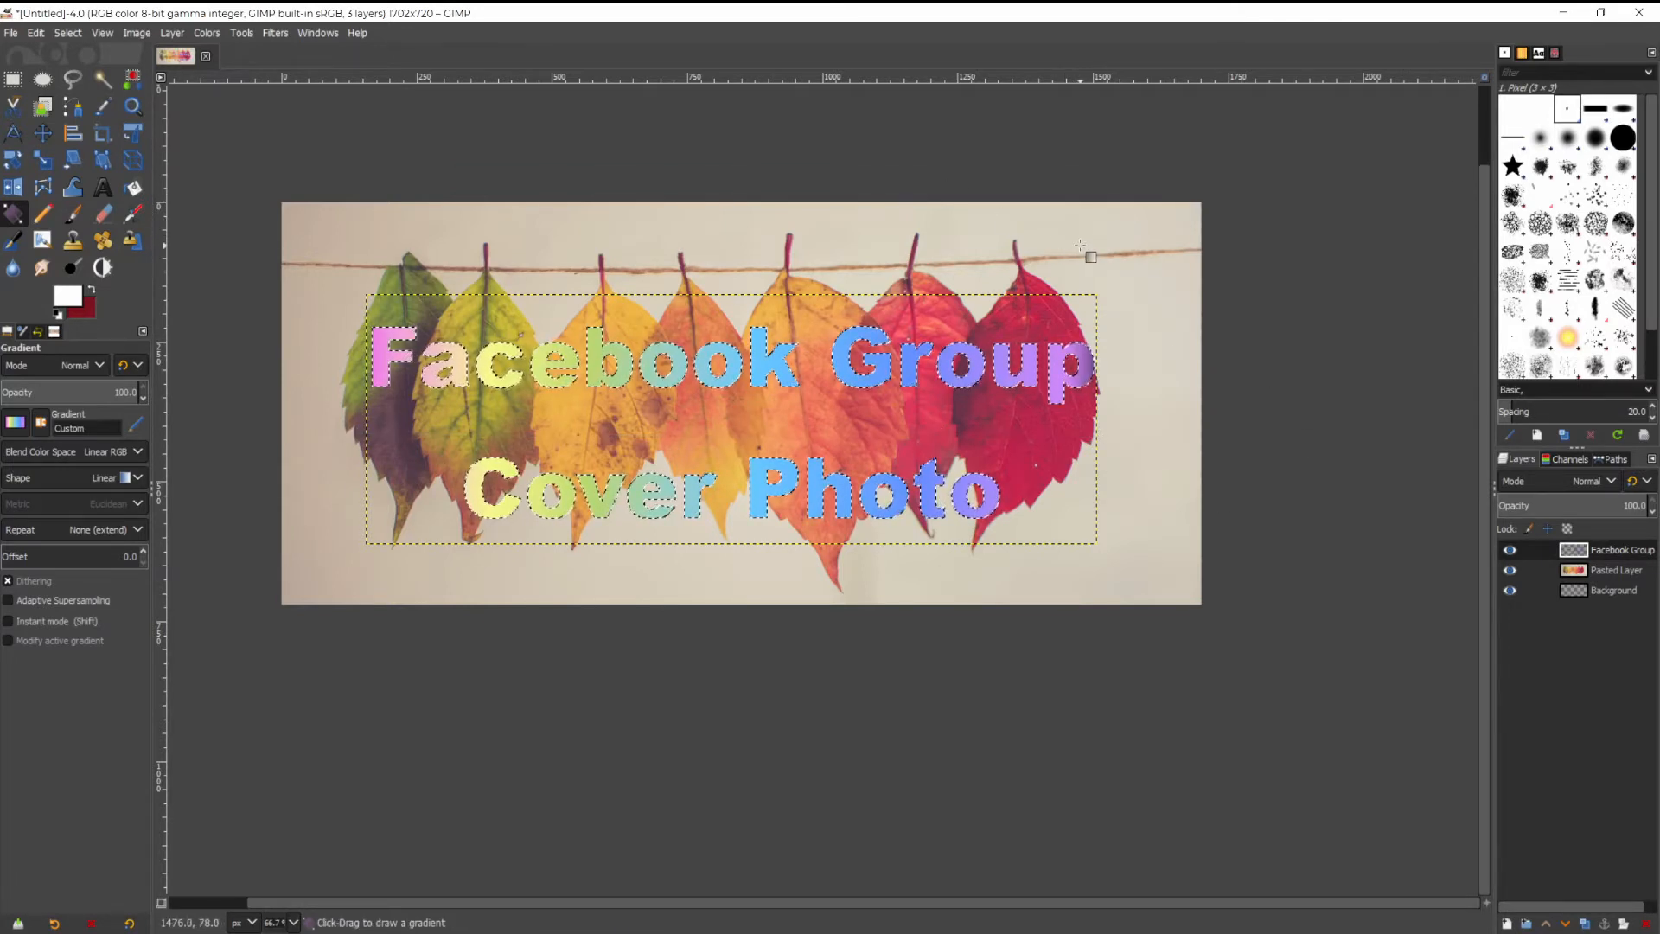
key("ctrl+a")
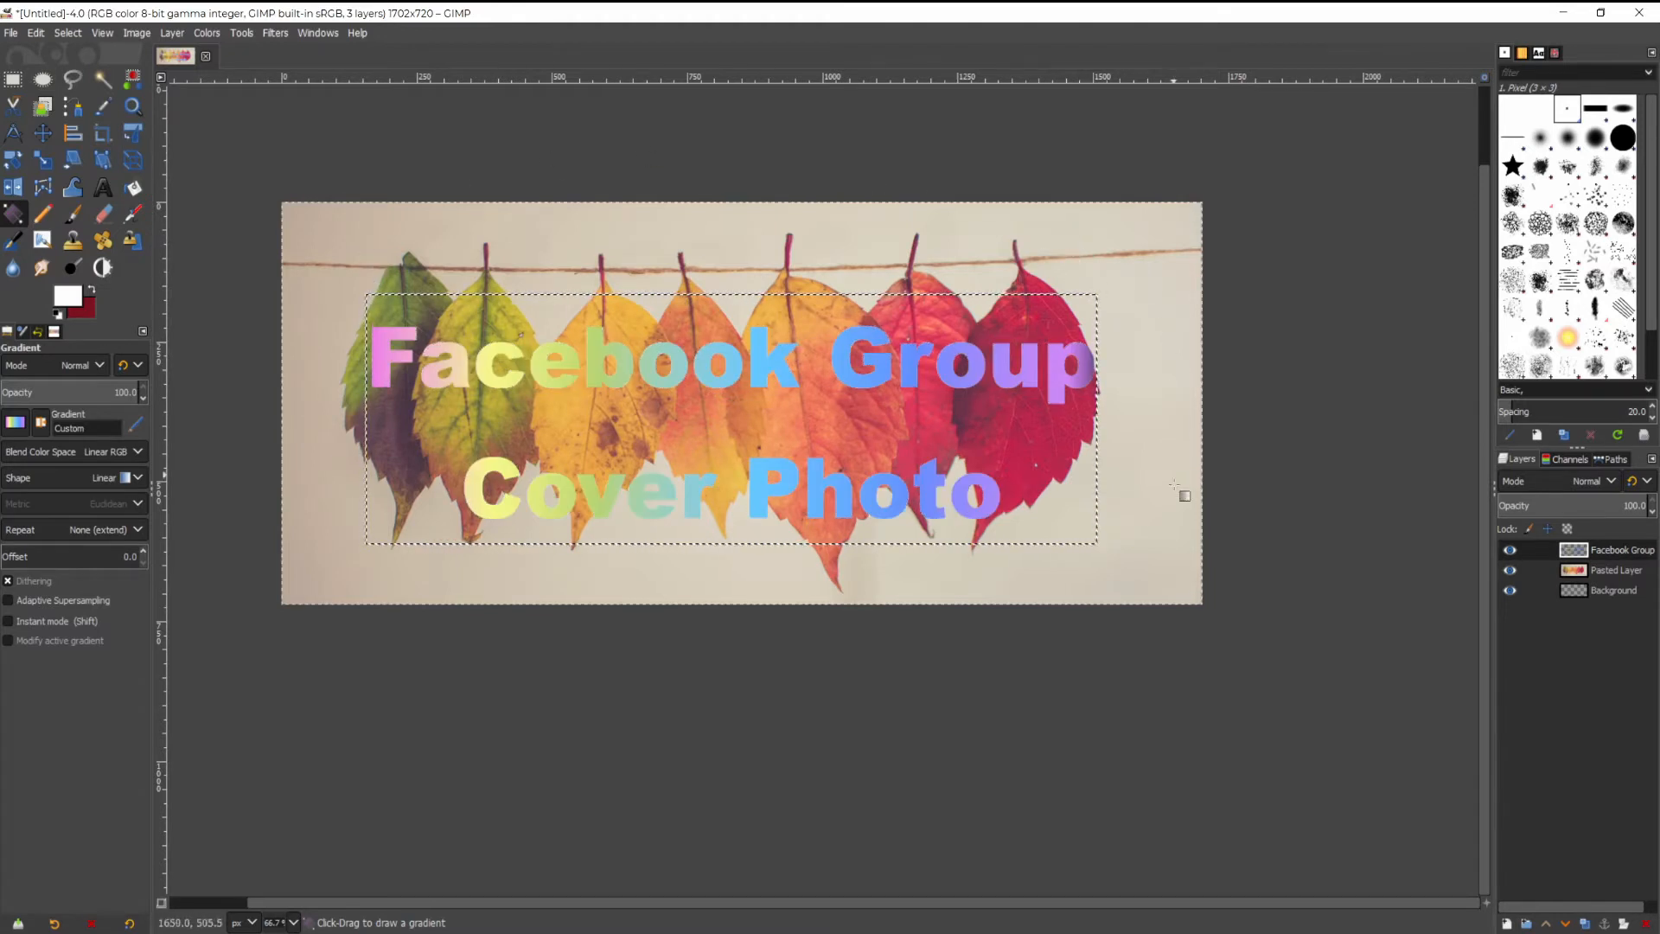
Hide the Pasted Layer to examine the lettering on transparency, and show the layer again.
left_click(1586, 572)
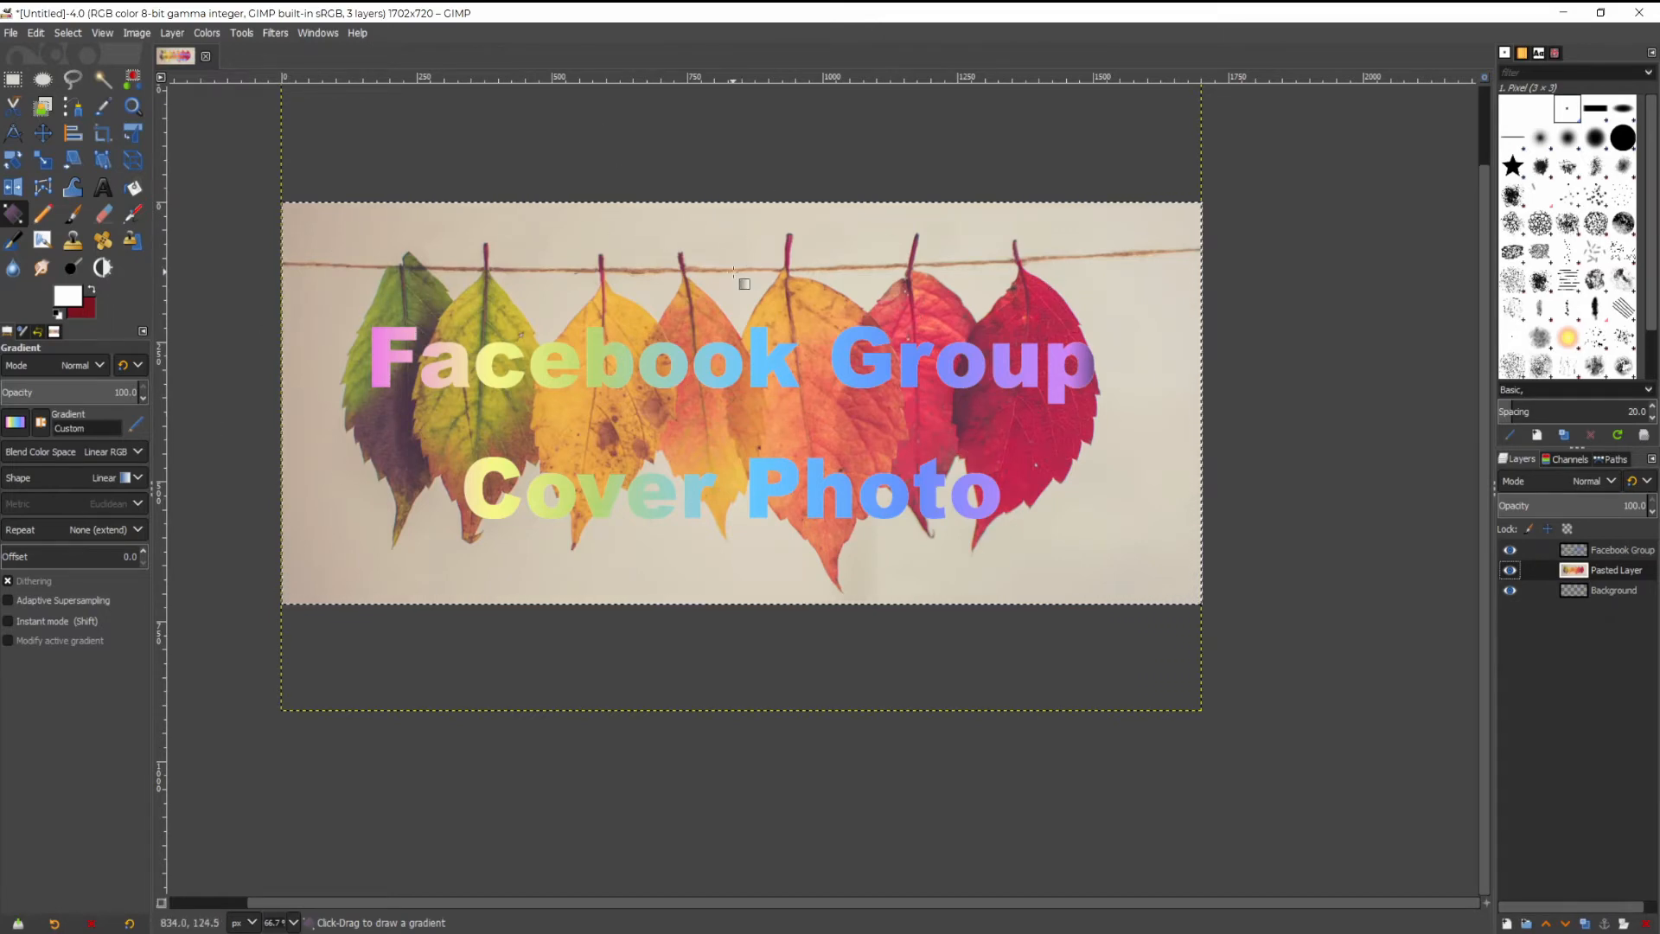
left_click(1510, 570)
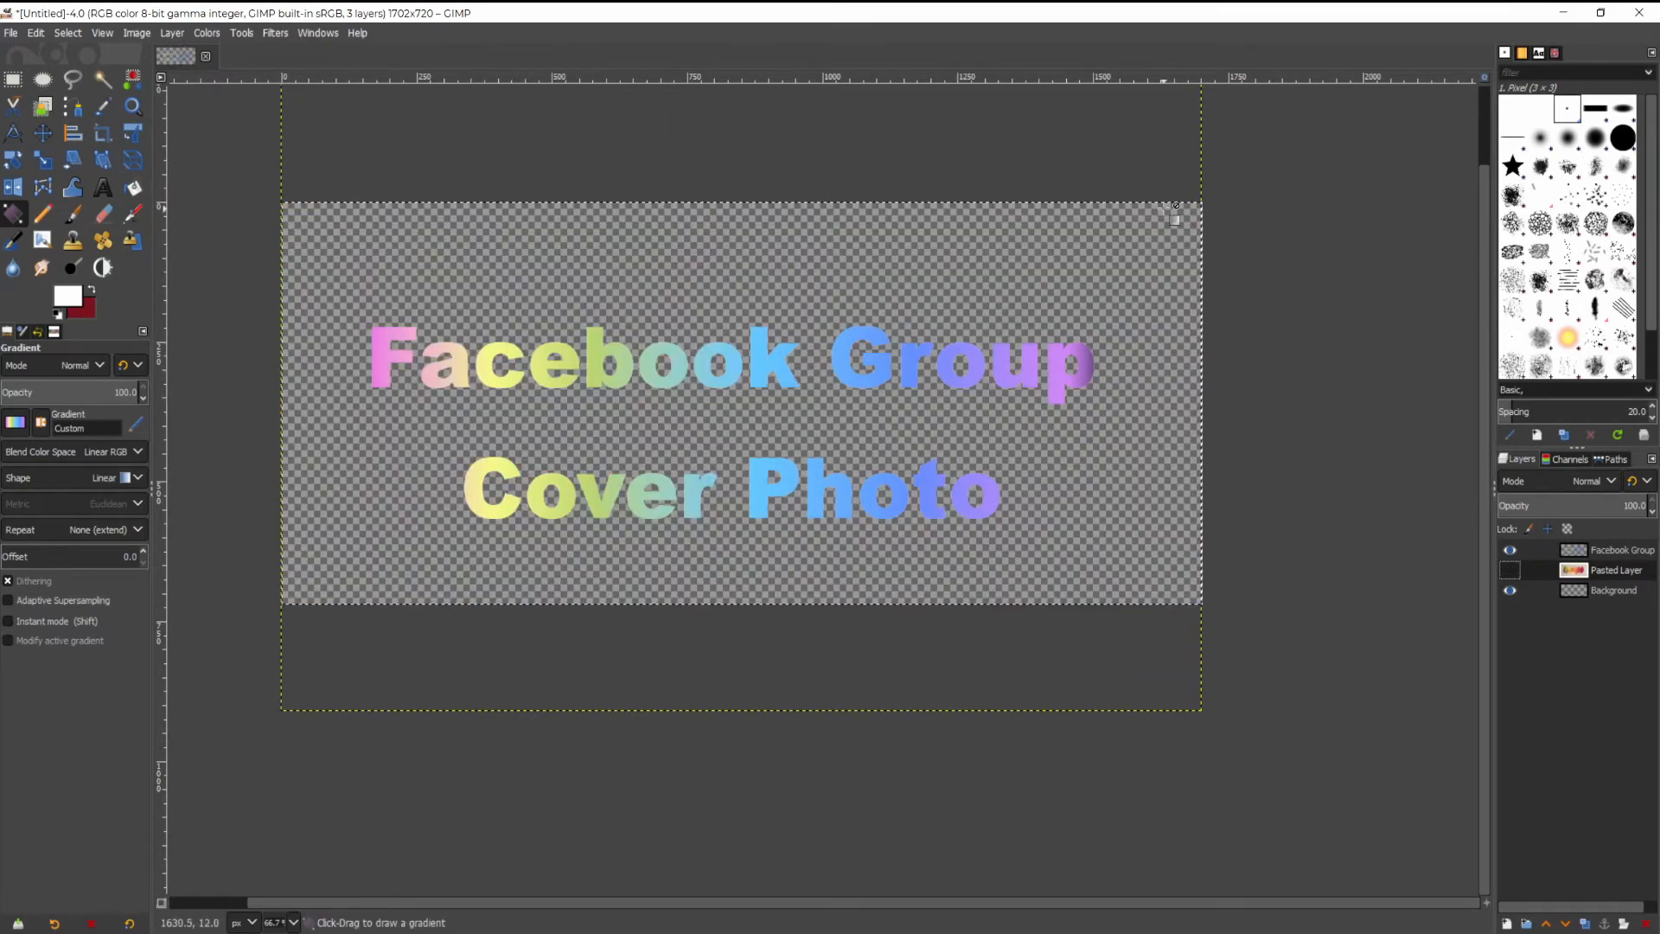
left_click(1509, 569)
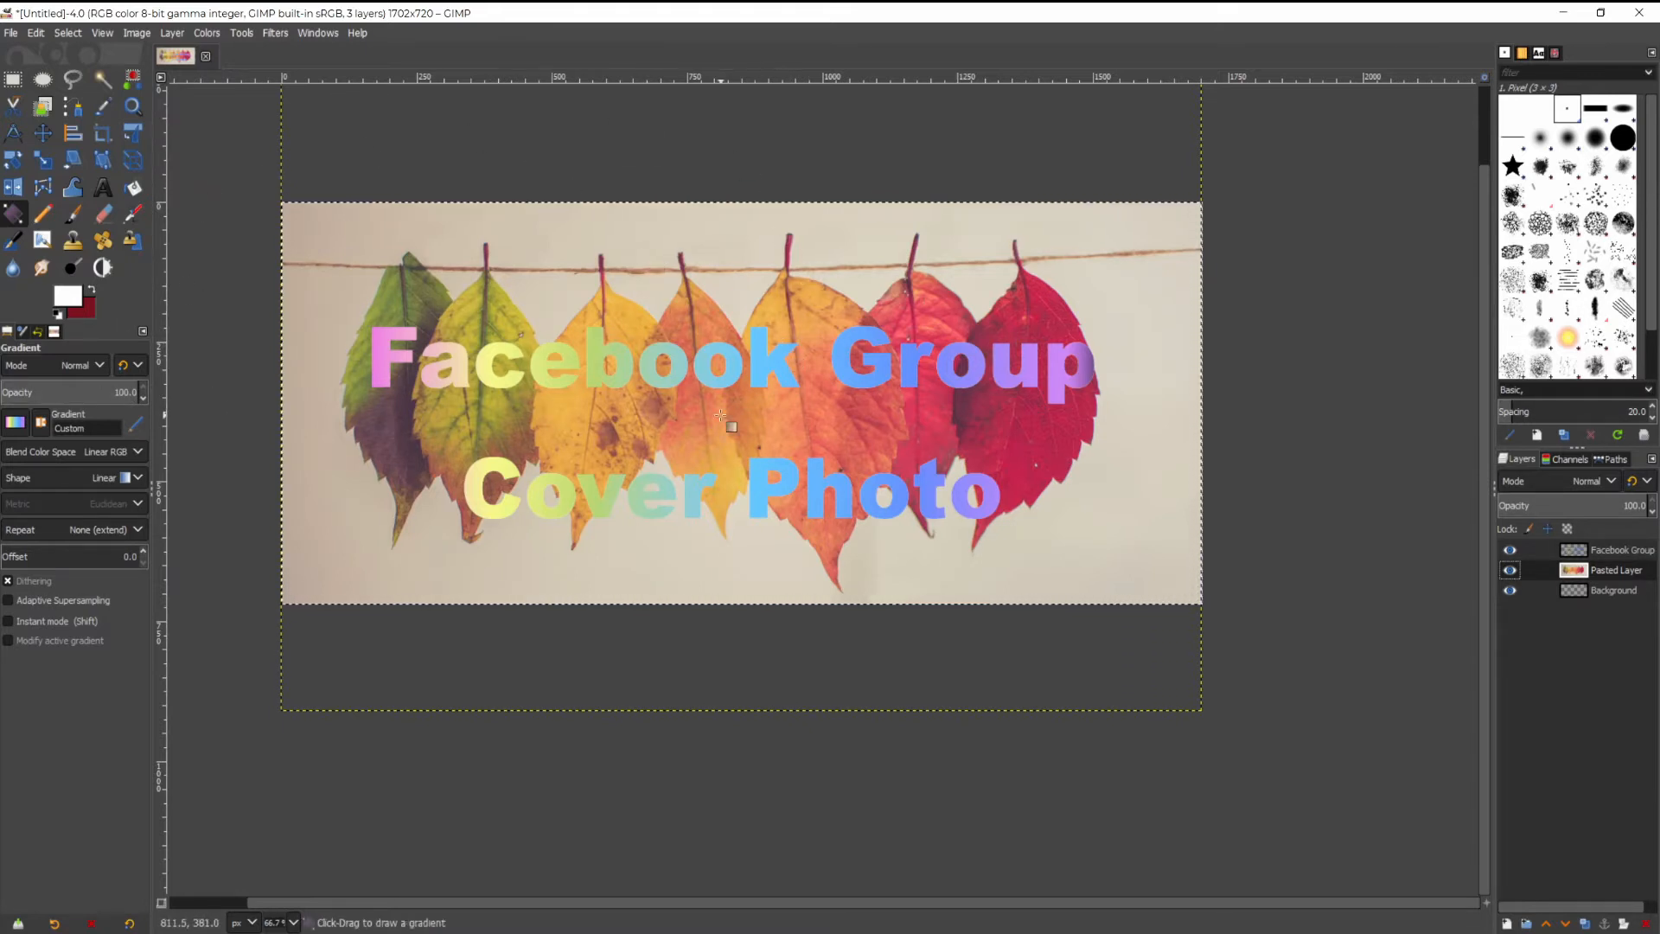
Select the letter shapes of the Facebook Group layer with Alpha to Selection.
left_click(1623, 552)
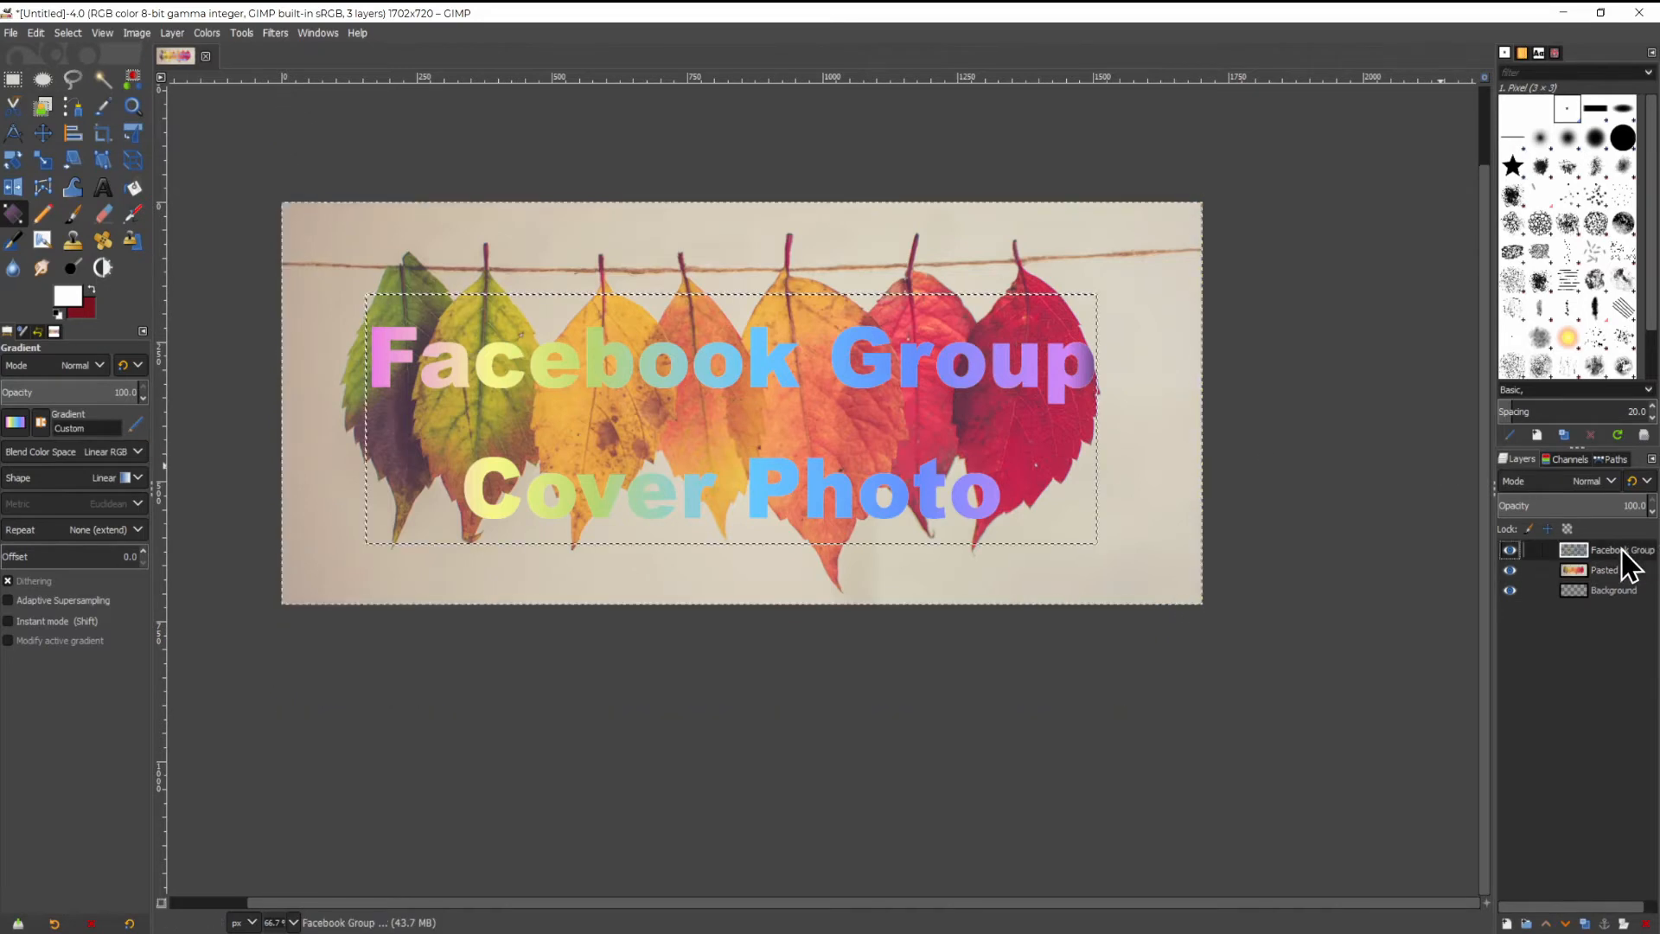
right_click(1622, 552)
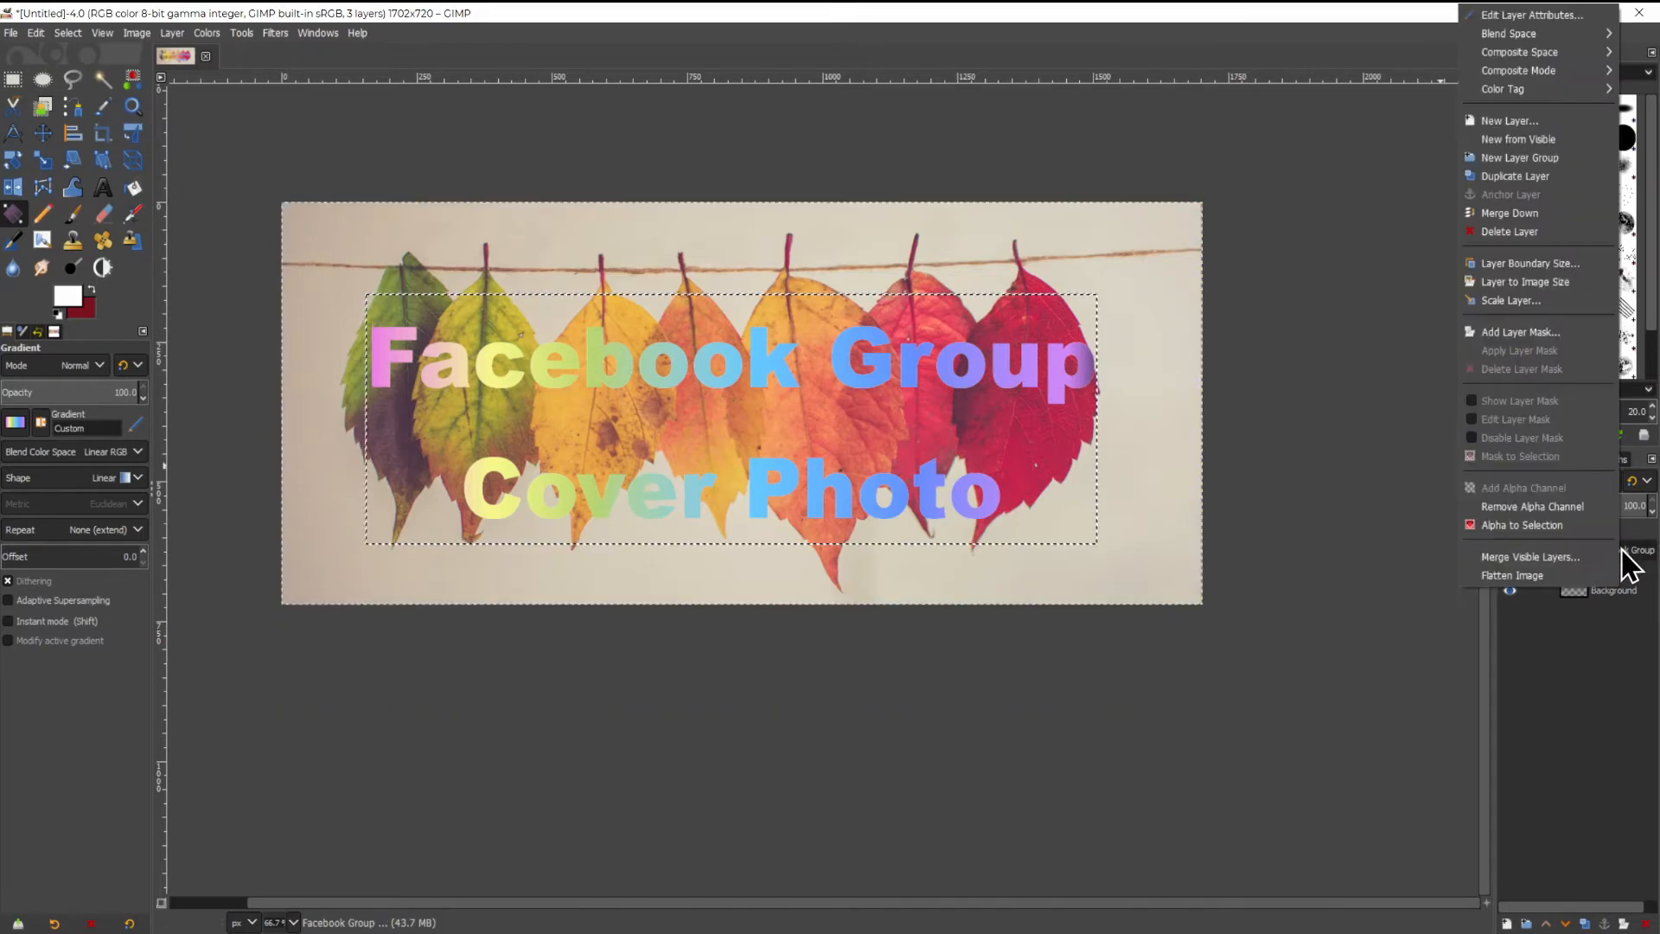
left_click(1518, 528)
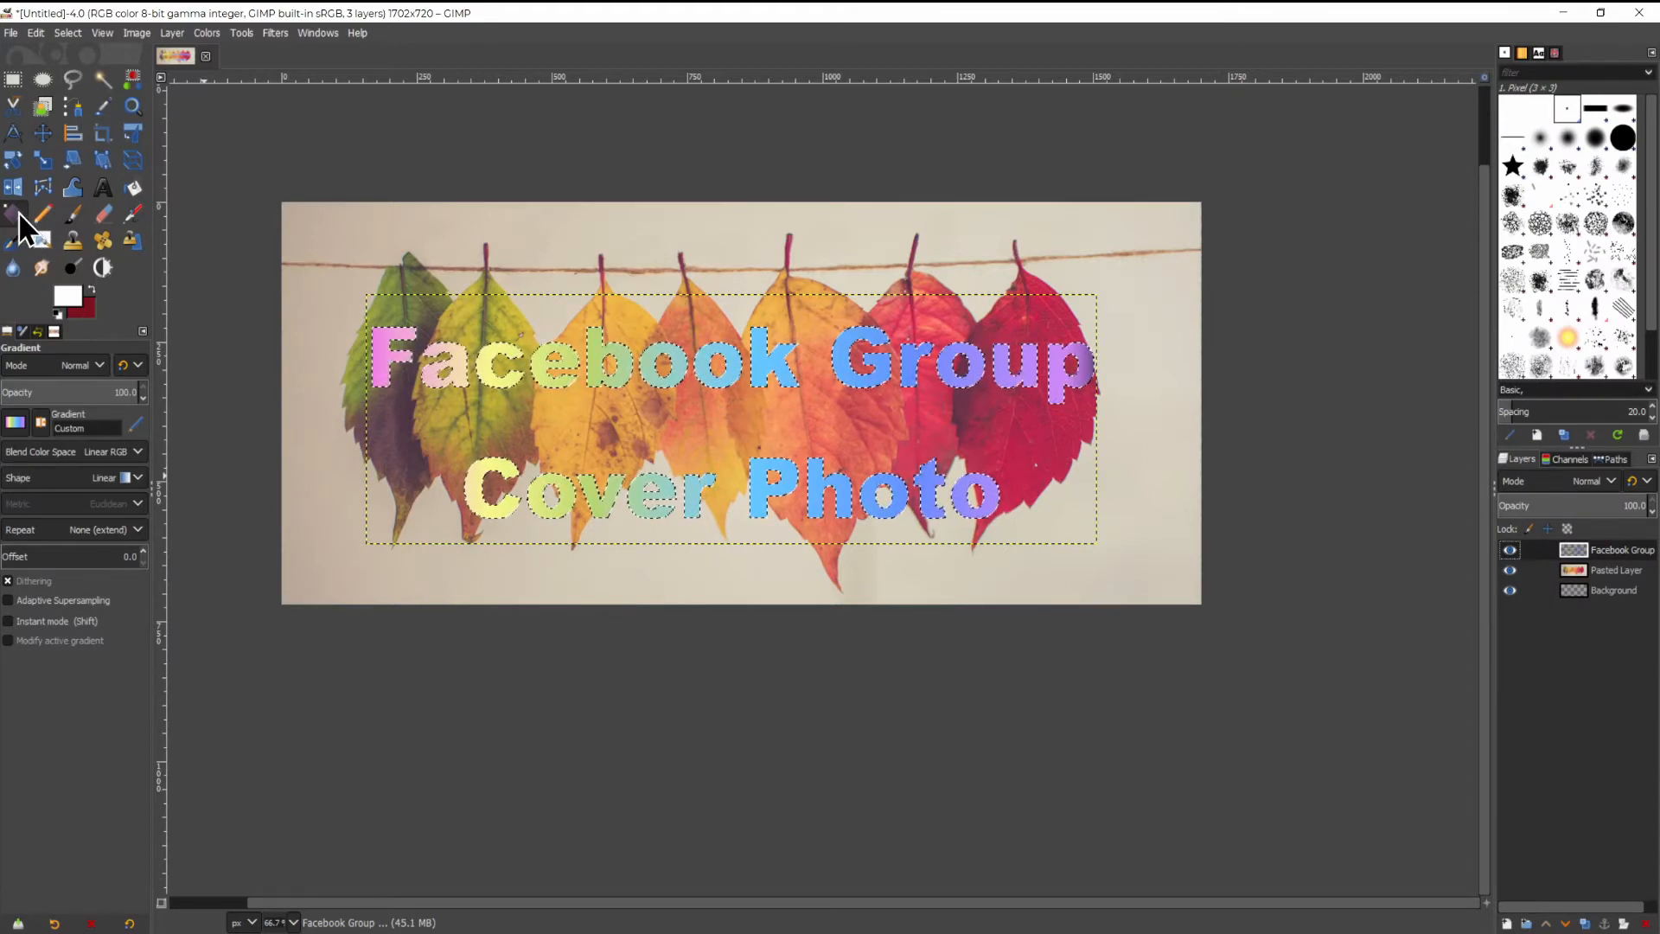
Draw an FG to BG (Hardedge) linear gradient horizontally across the lettering, ending at about X 1588, Y 418.
left_click(16, 422)
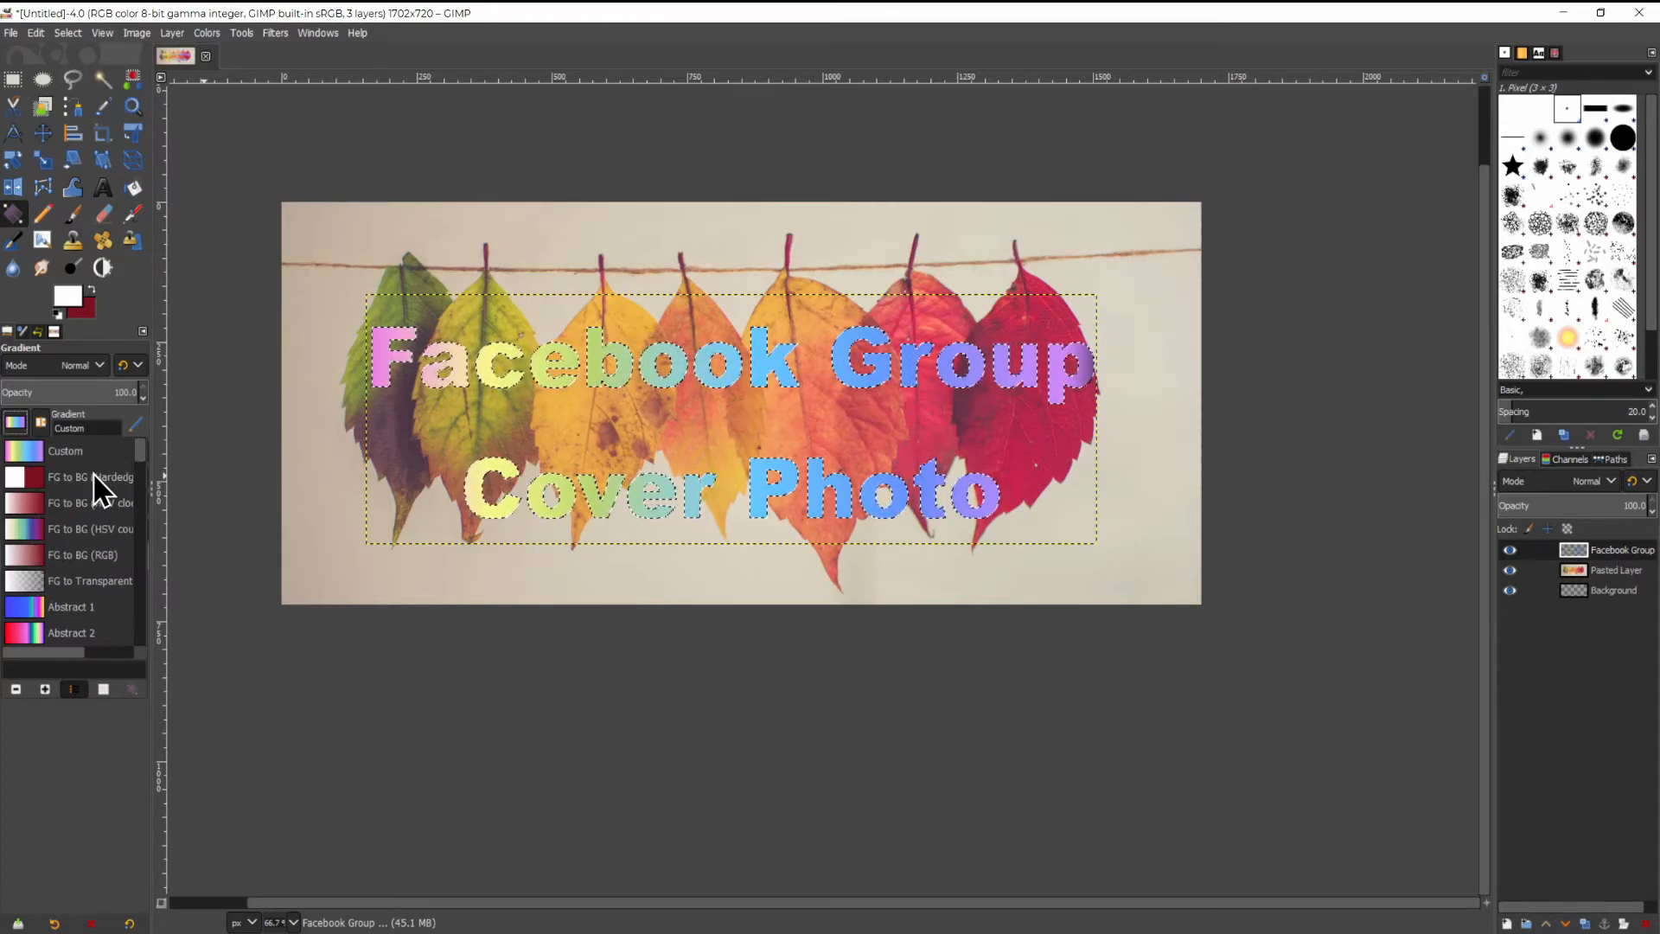
left_click(50, 481)
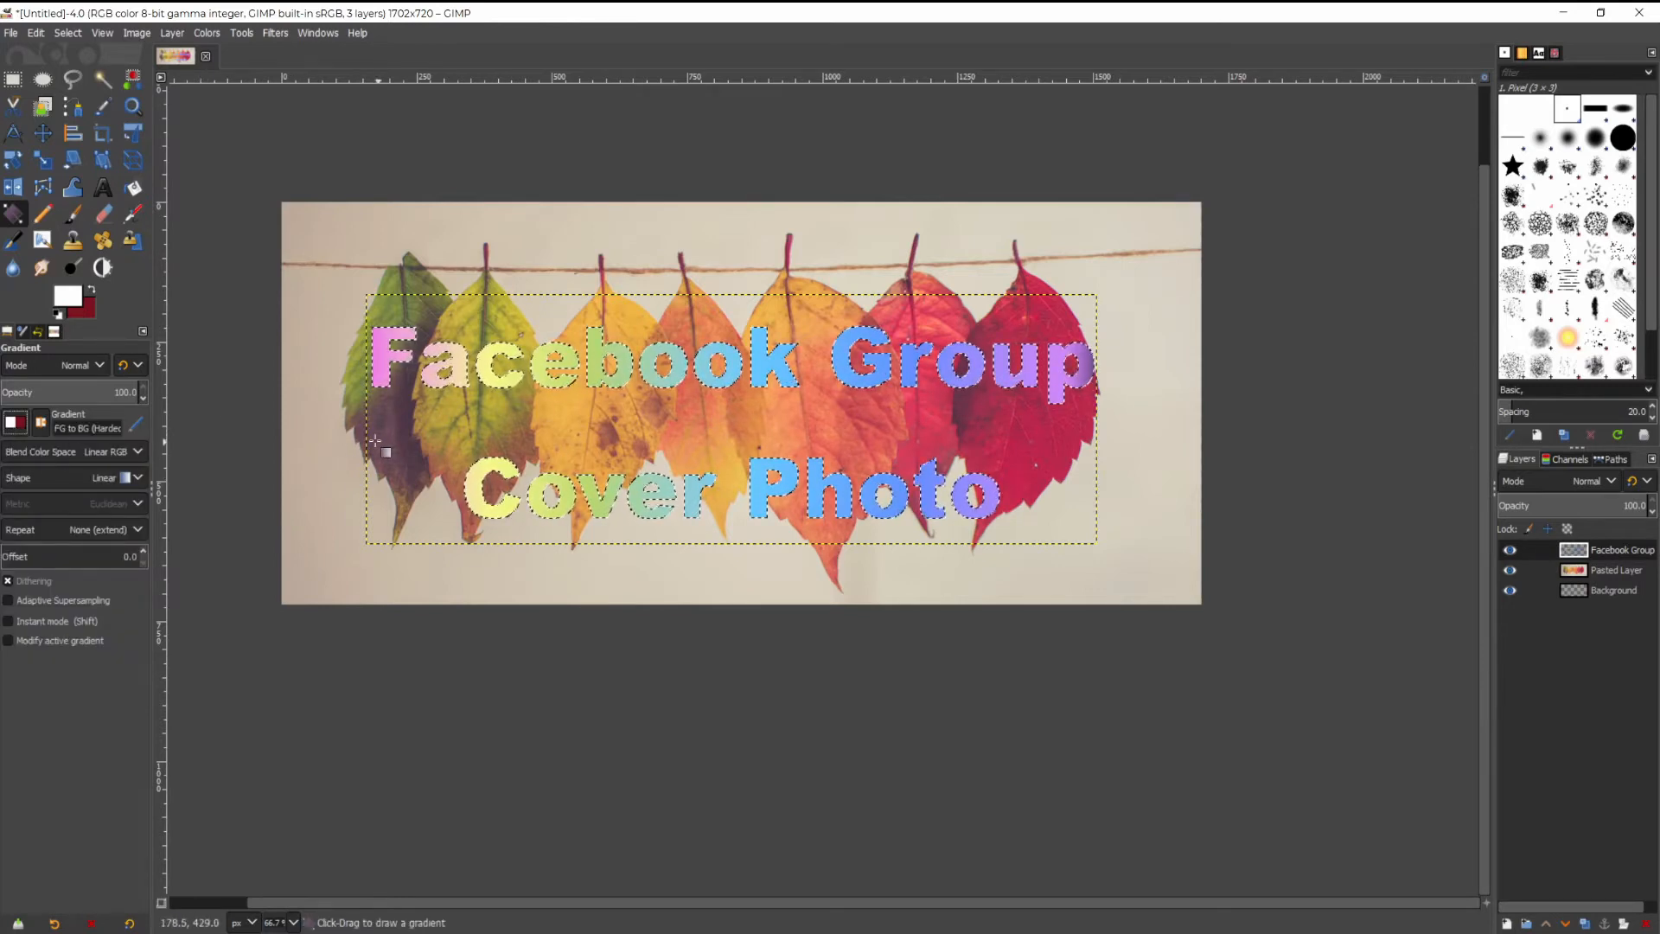
left_click_drag(352, 429, 1163, 439)
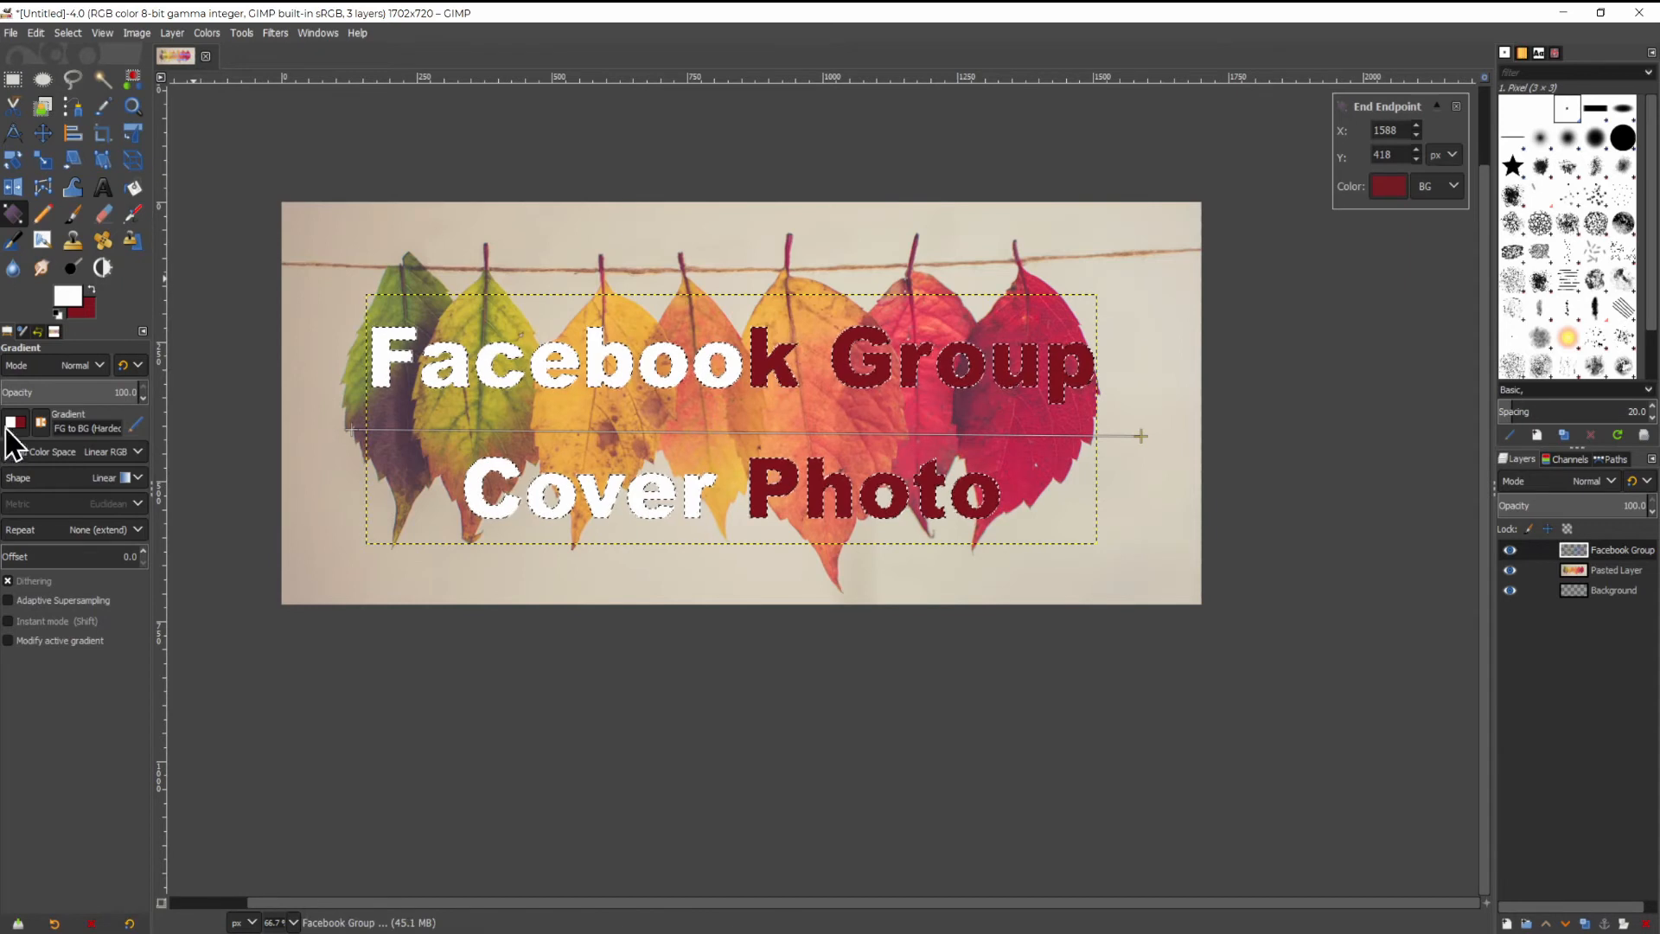
Change the foreground color from which the gradient starts to bright green.
left_click(66, 297)
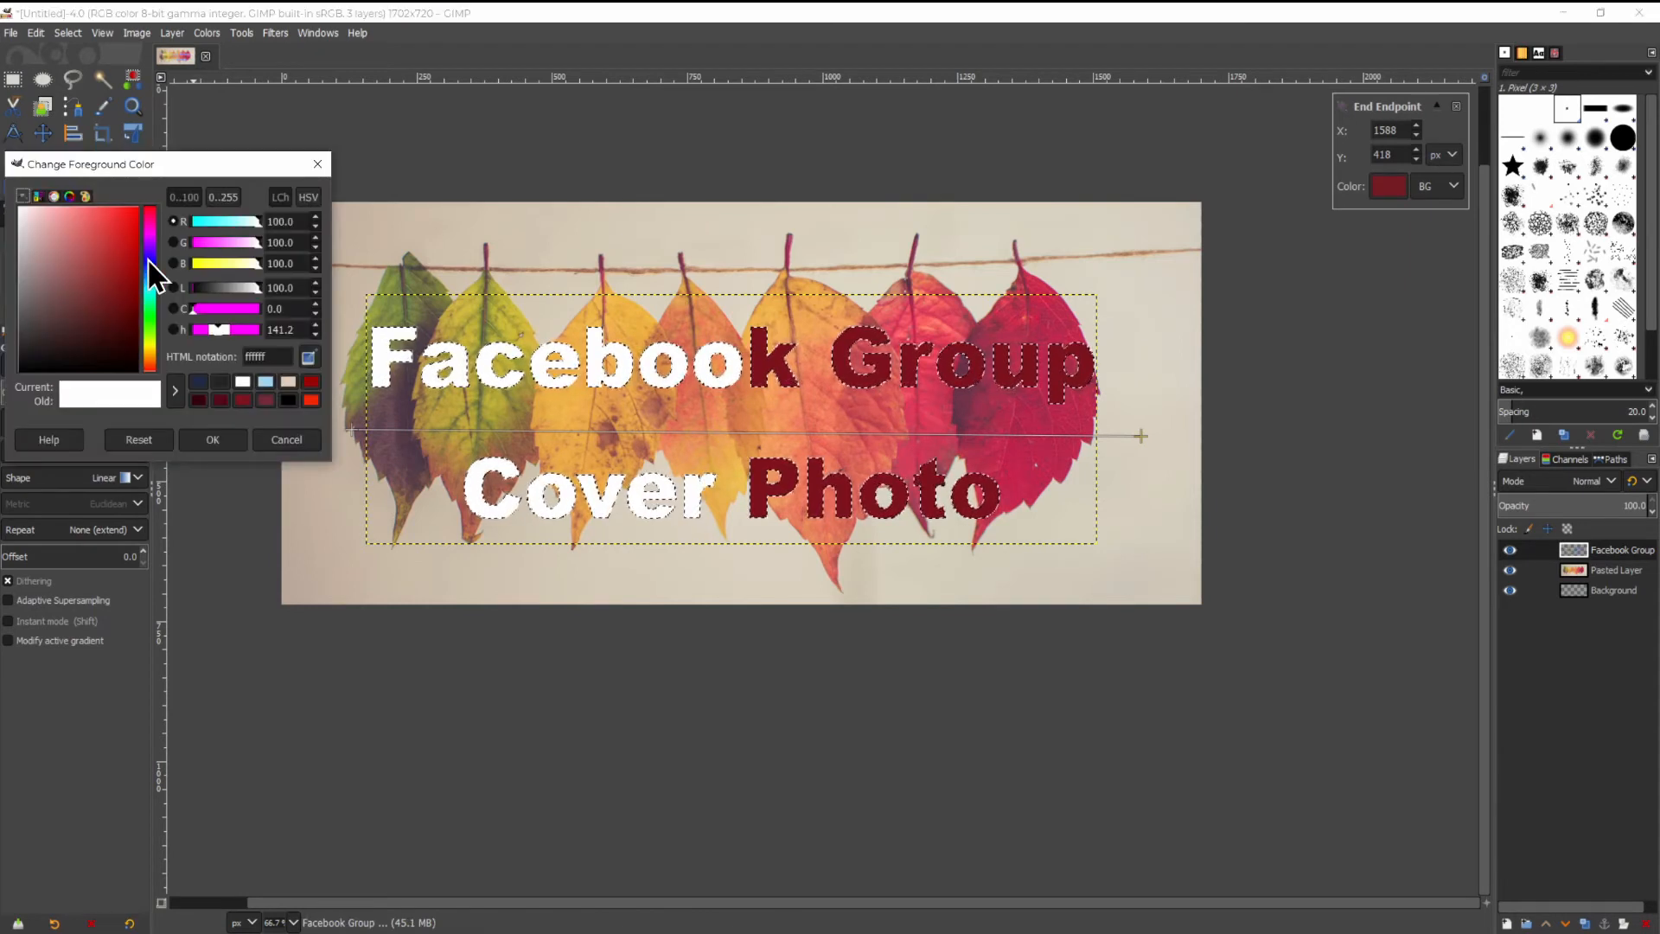
left_click(149, 264)
left_click_drag(110, 289, 142, 173)
left_click(150, 320)
left_click(201, 447)
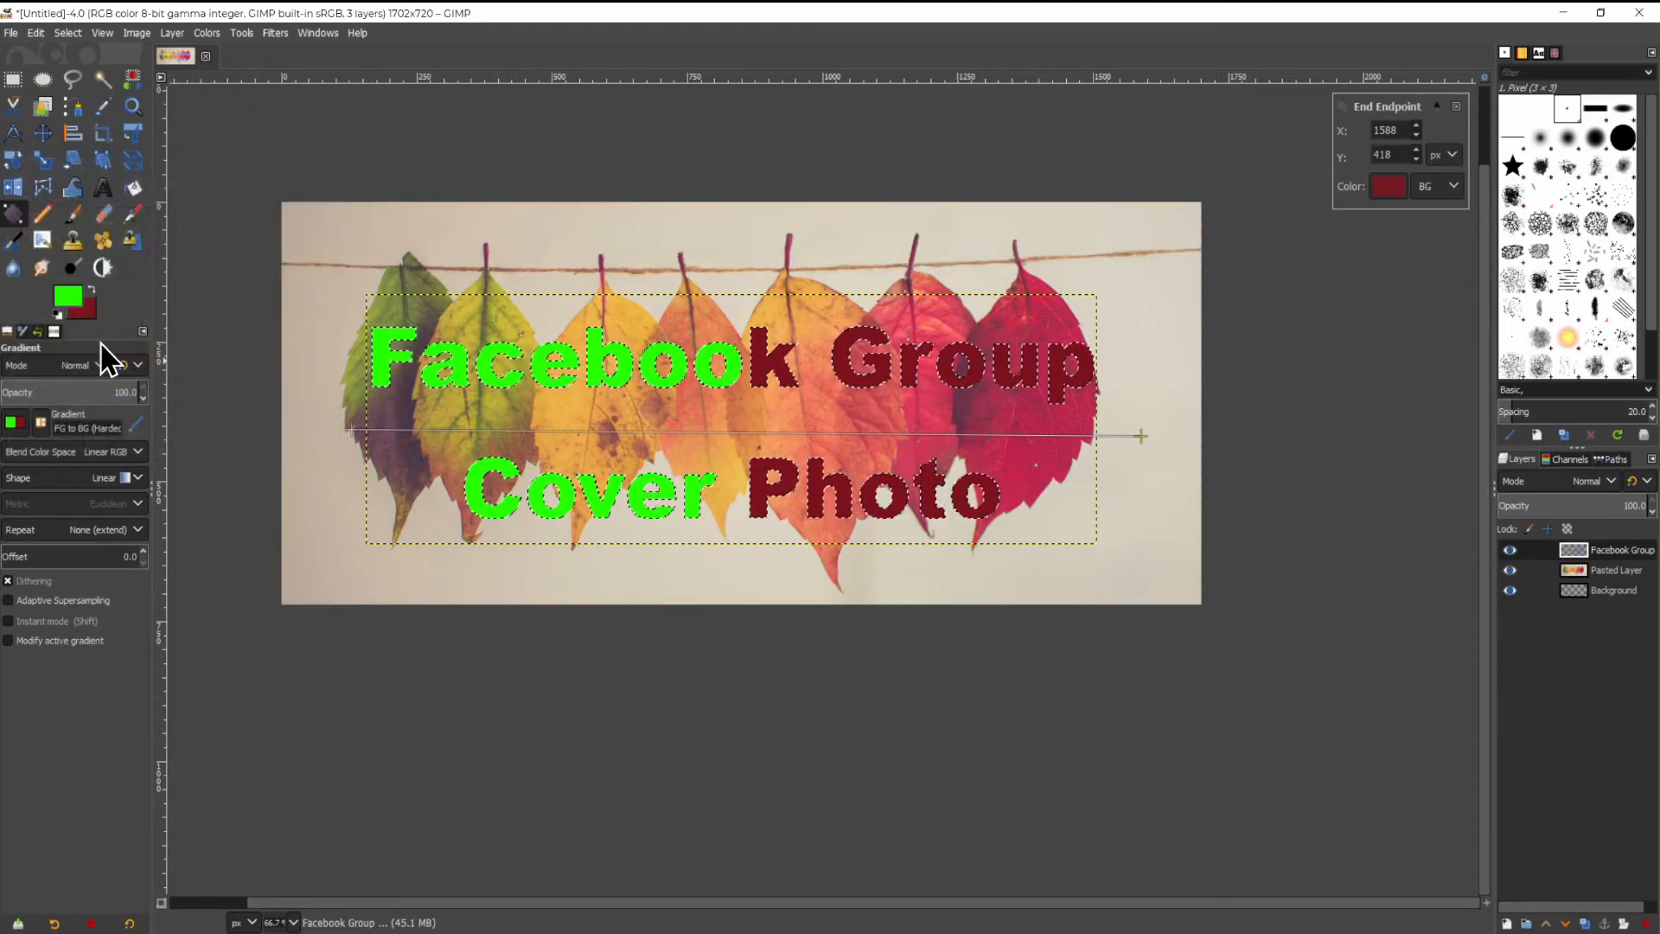
Change the background color at which the gradient ends to black (000000).
left_click(84, 316)
left_click_drag(86, 321, 13, 394)
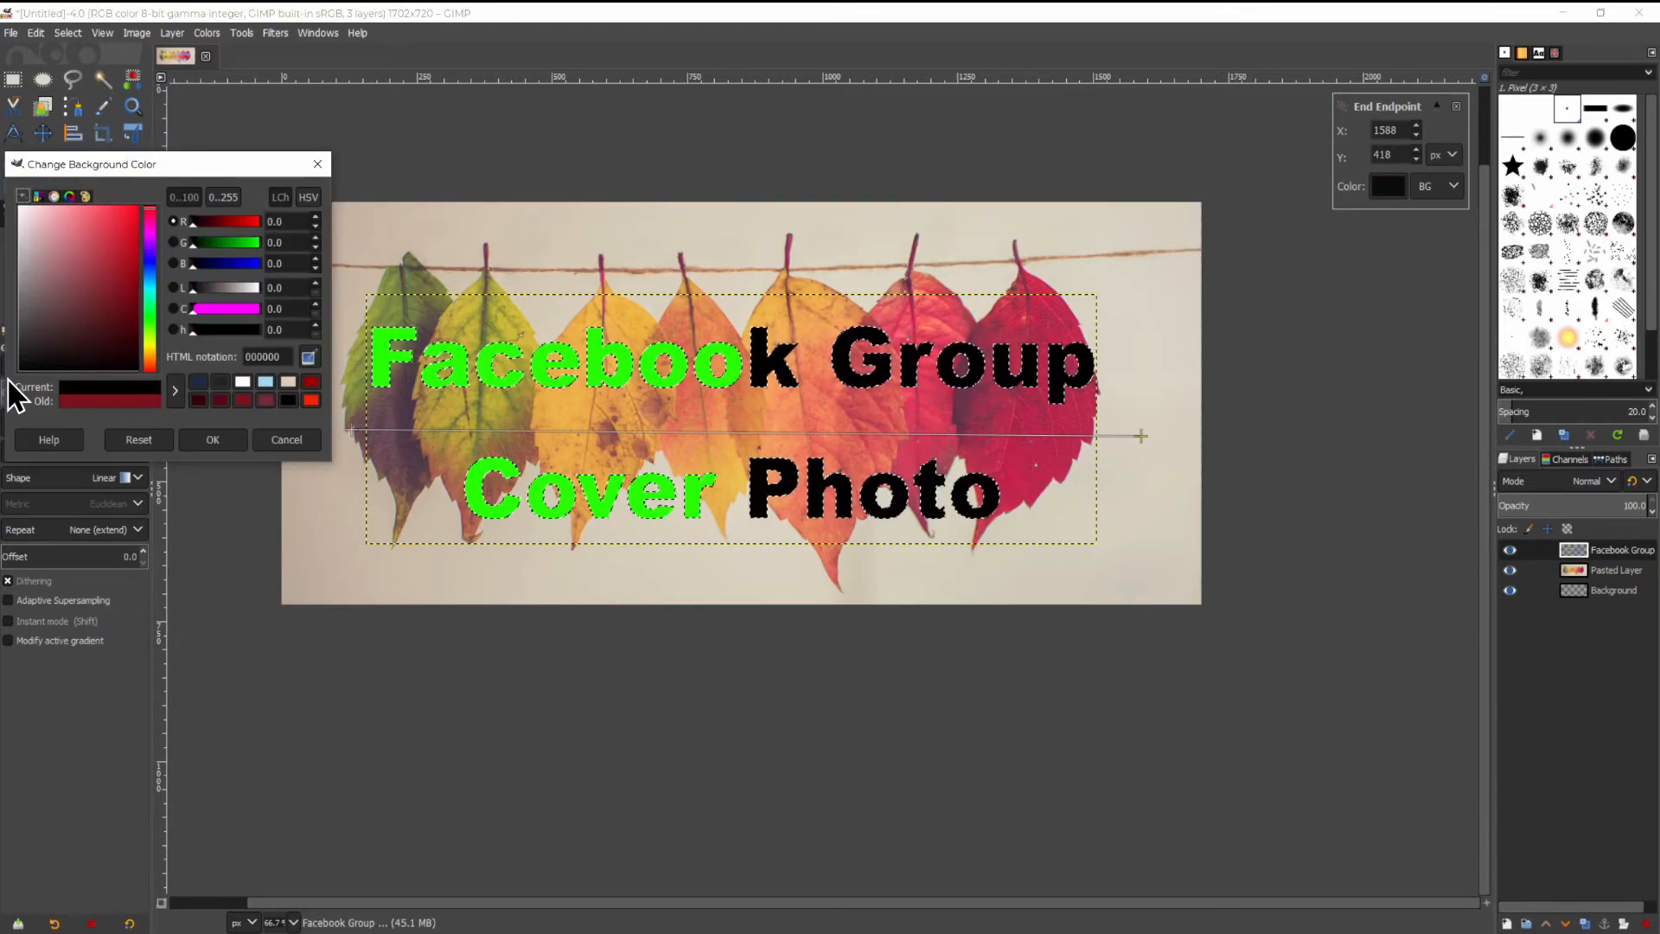
left_click(209, 441)
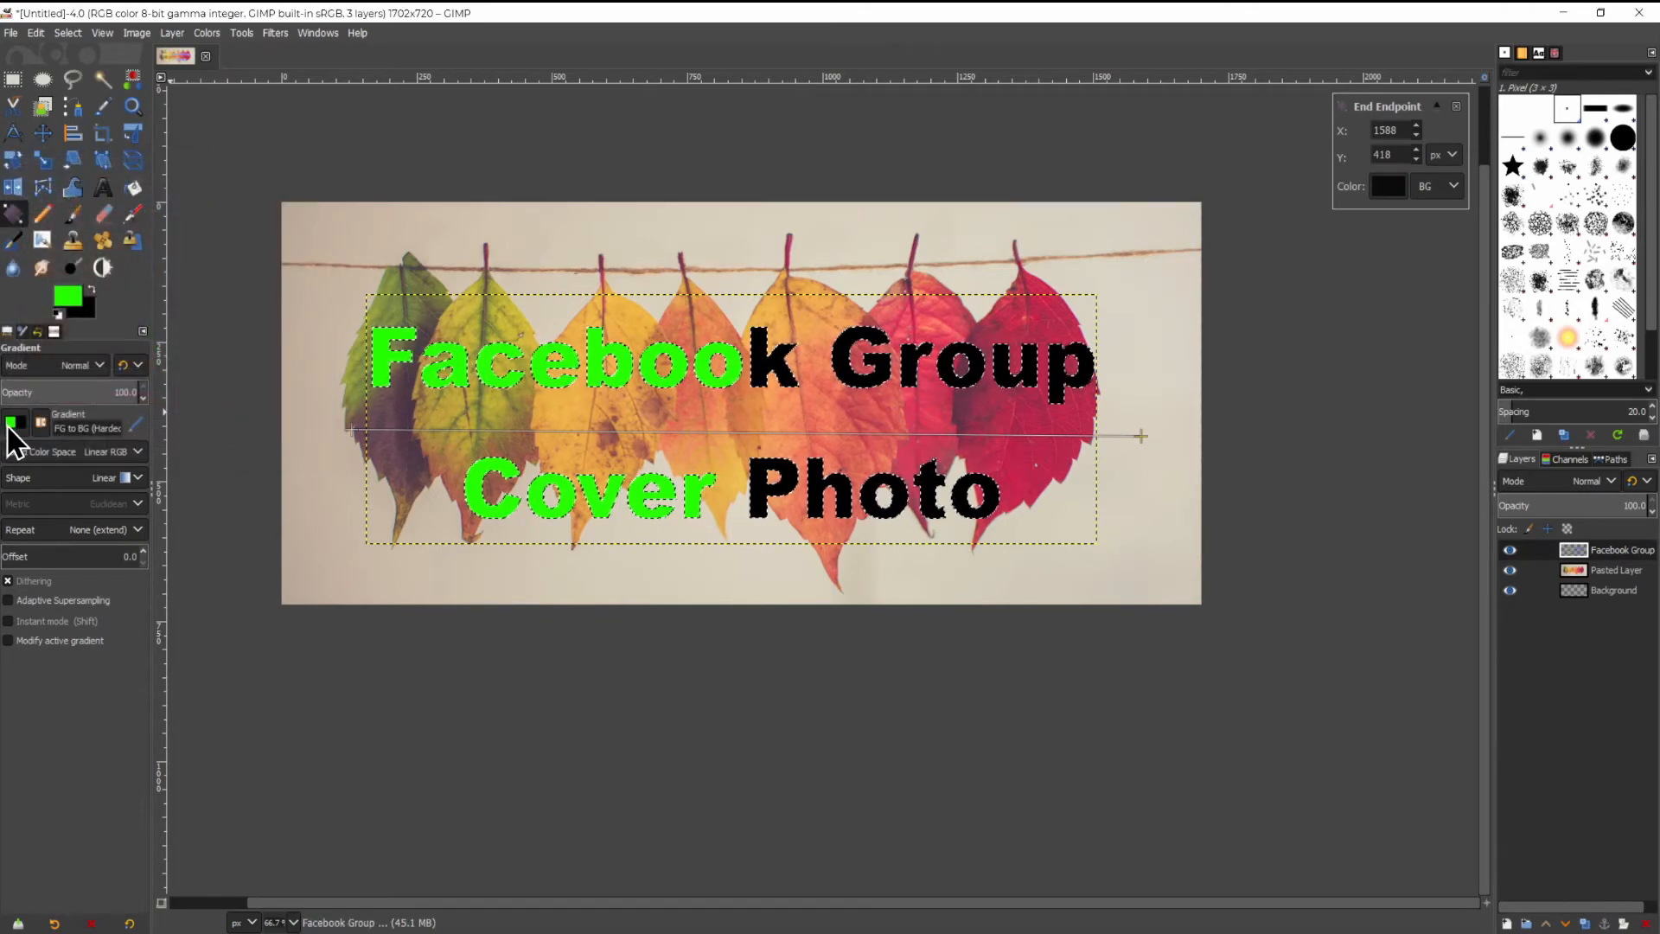
Set the gradient shape to Radial and move its end endpoint to about X 994, Y 400.
left_click(95, 483)
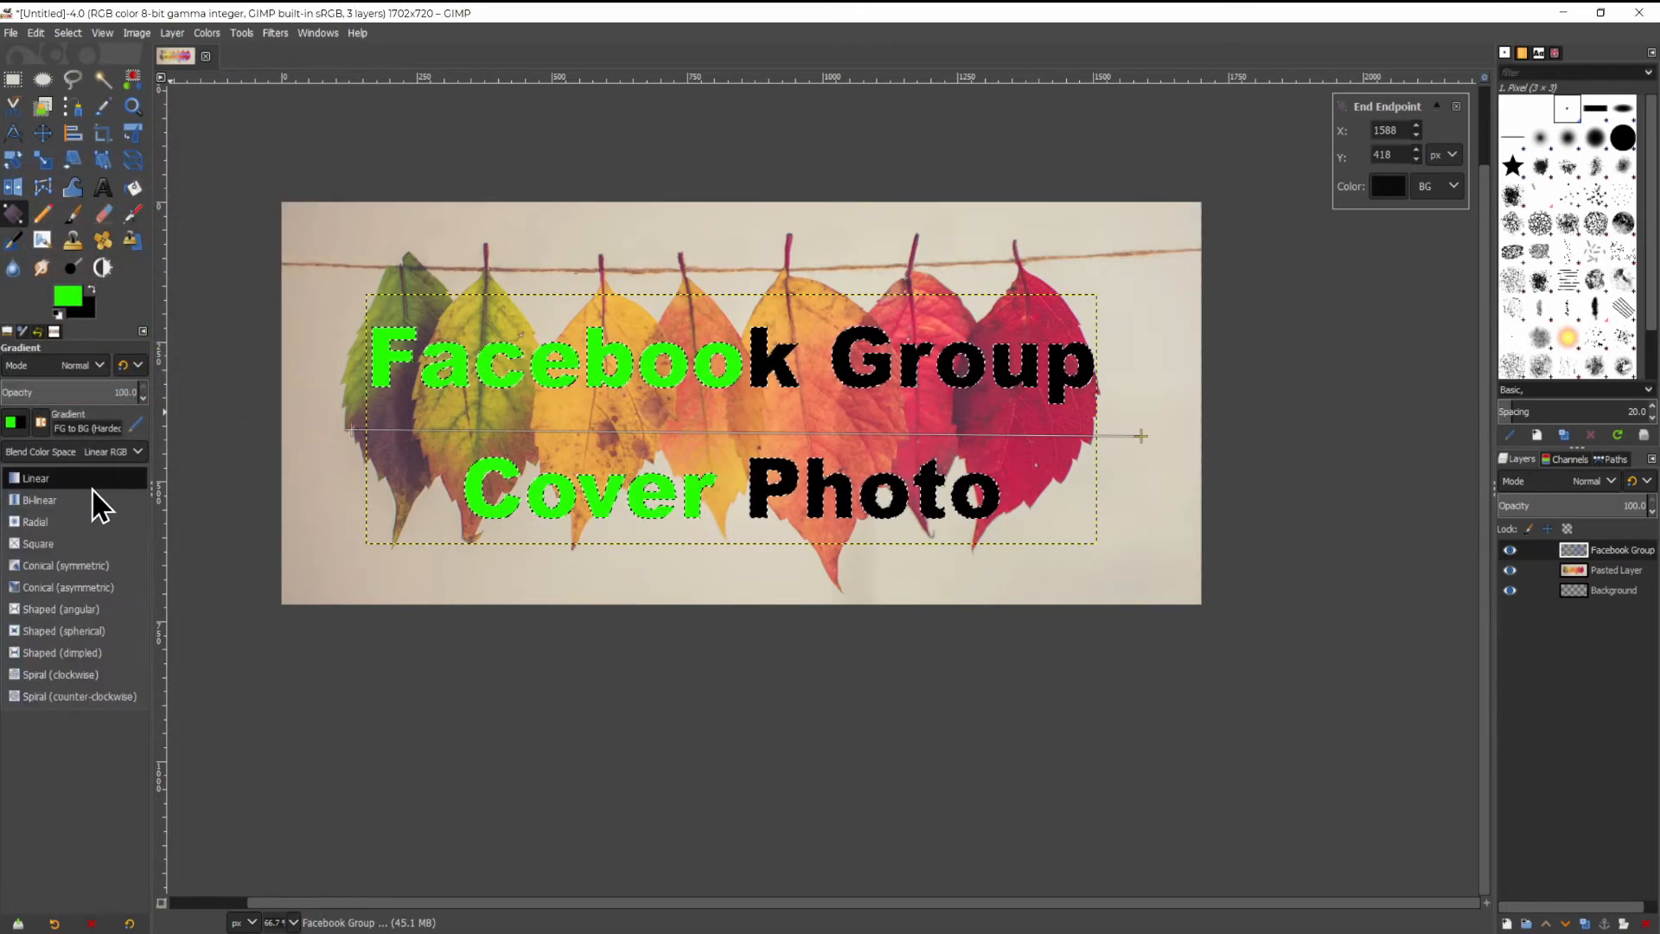
left_click(79, 524)
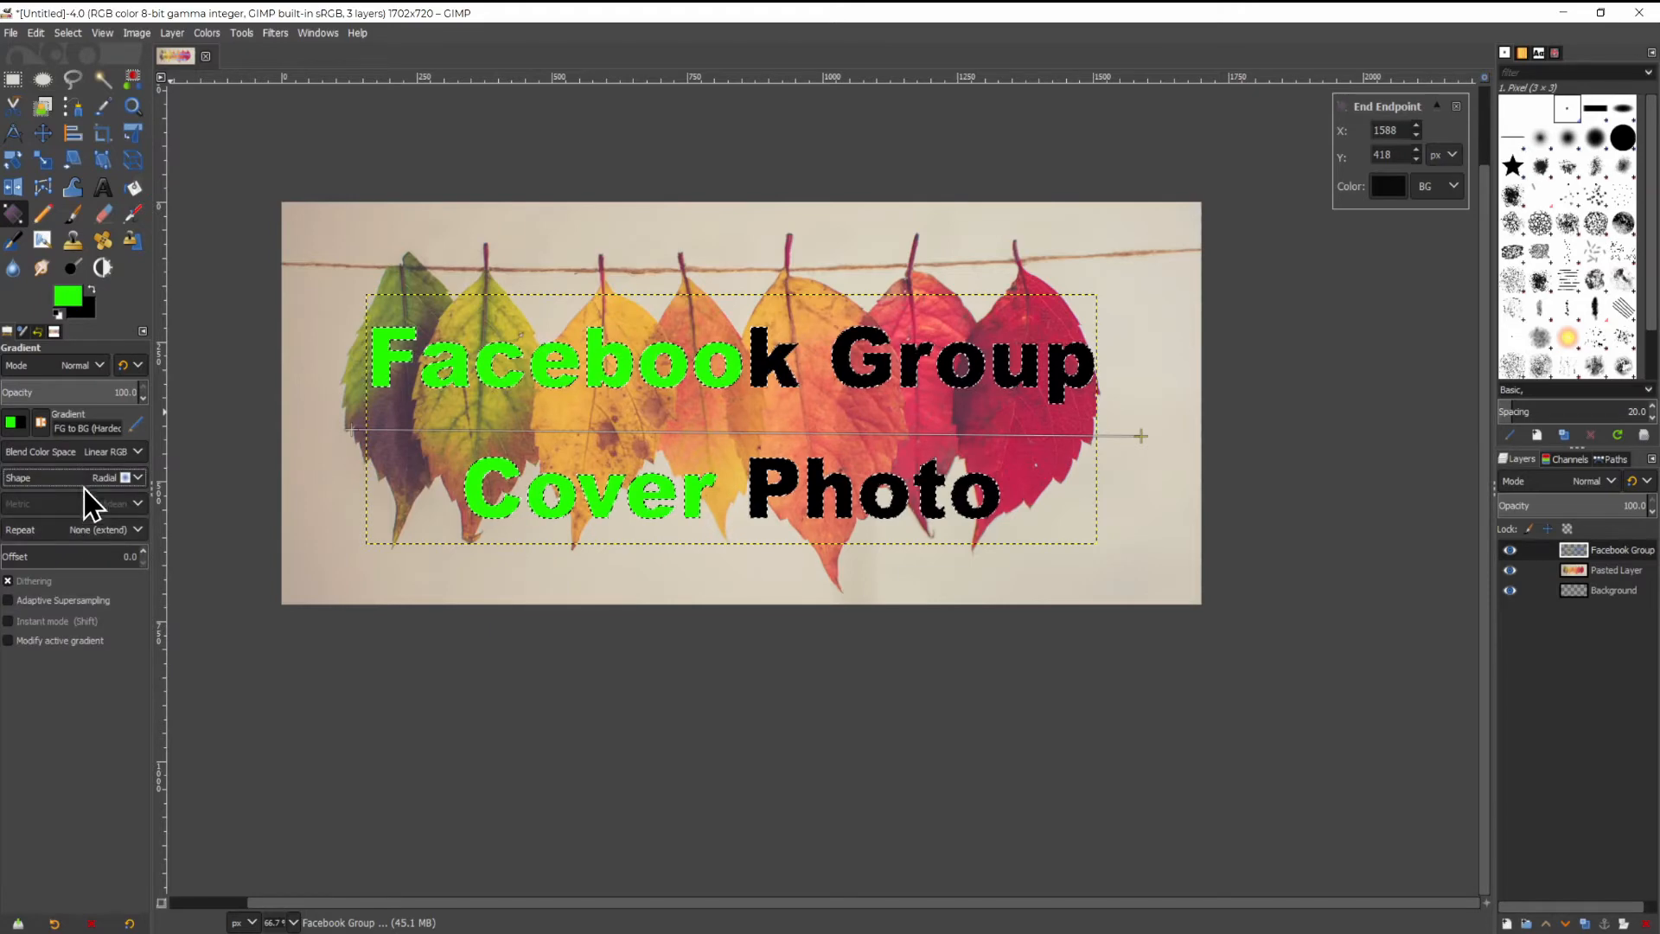
left_click_drag(1141, 435, 742, 423)
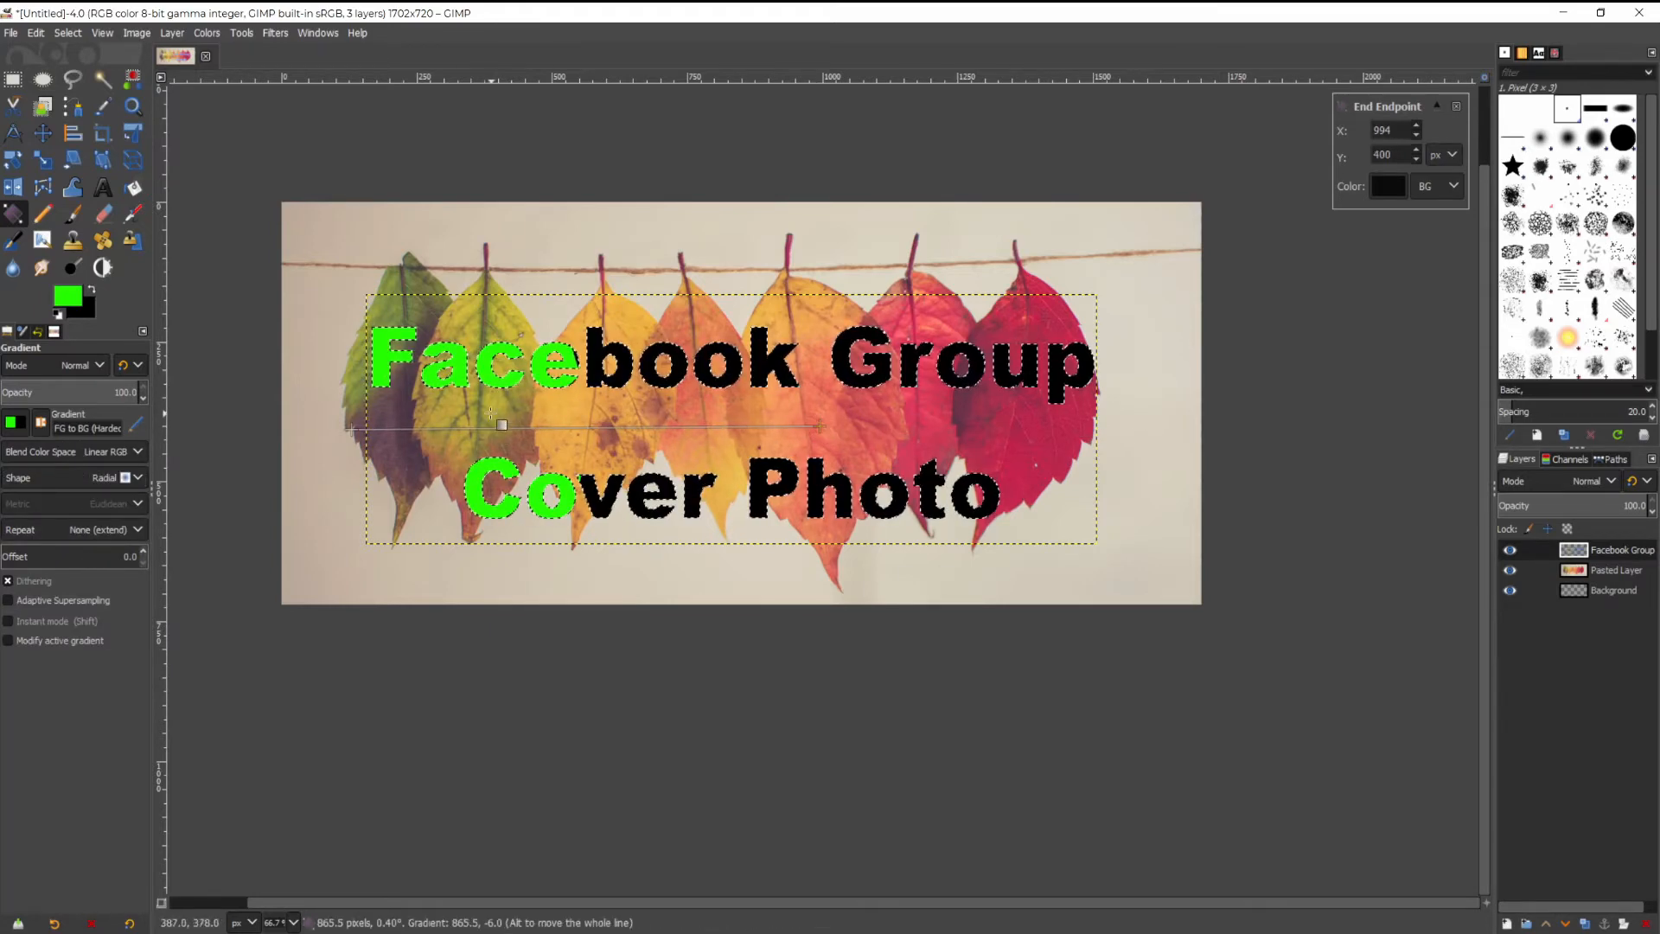
Try the Conical (symmetric) shape on the lettering's hard-edged gradient.
left_click(19, 424)
left_click(168, 422)
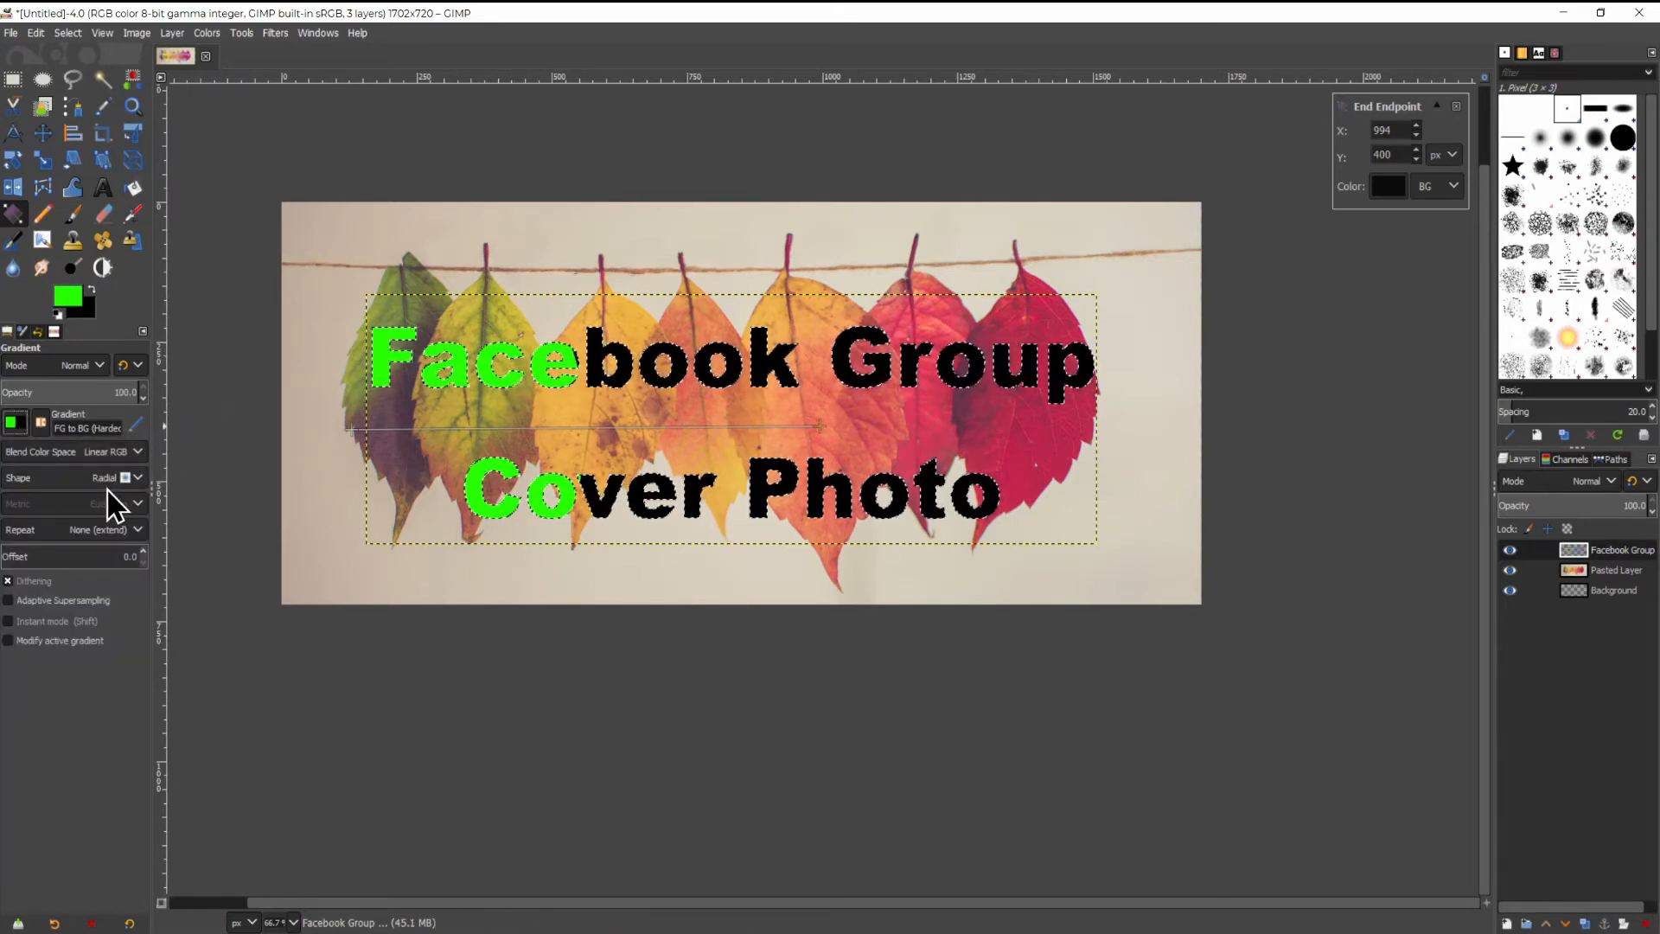
left_click(136, 481)
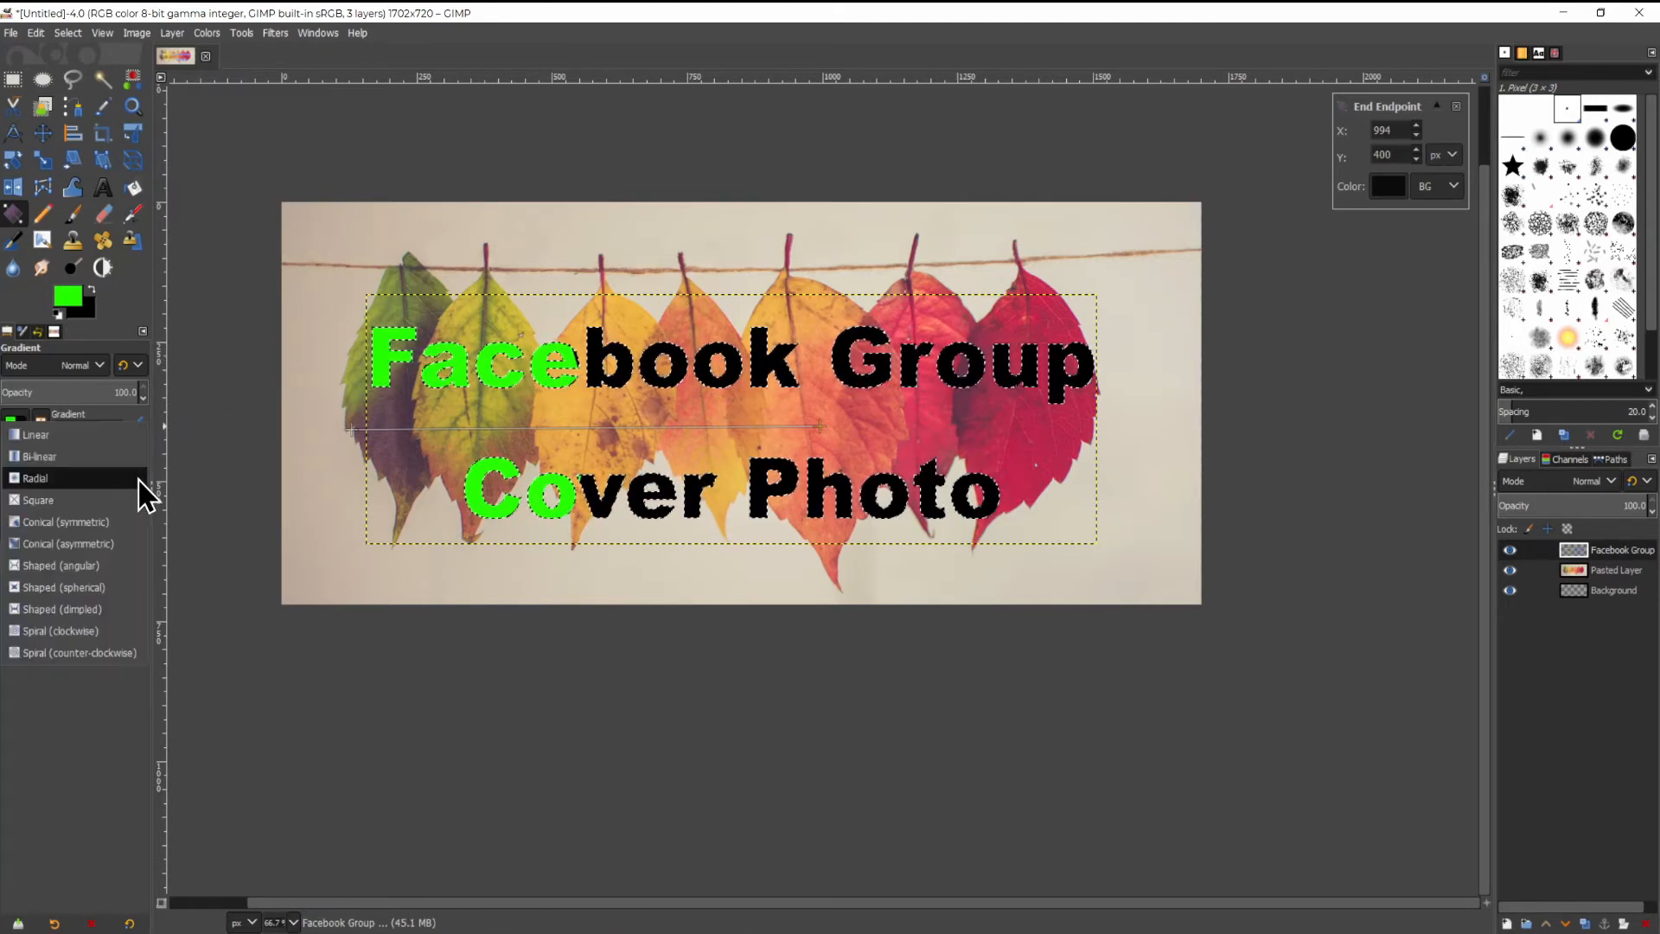
left_click(43, 522)
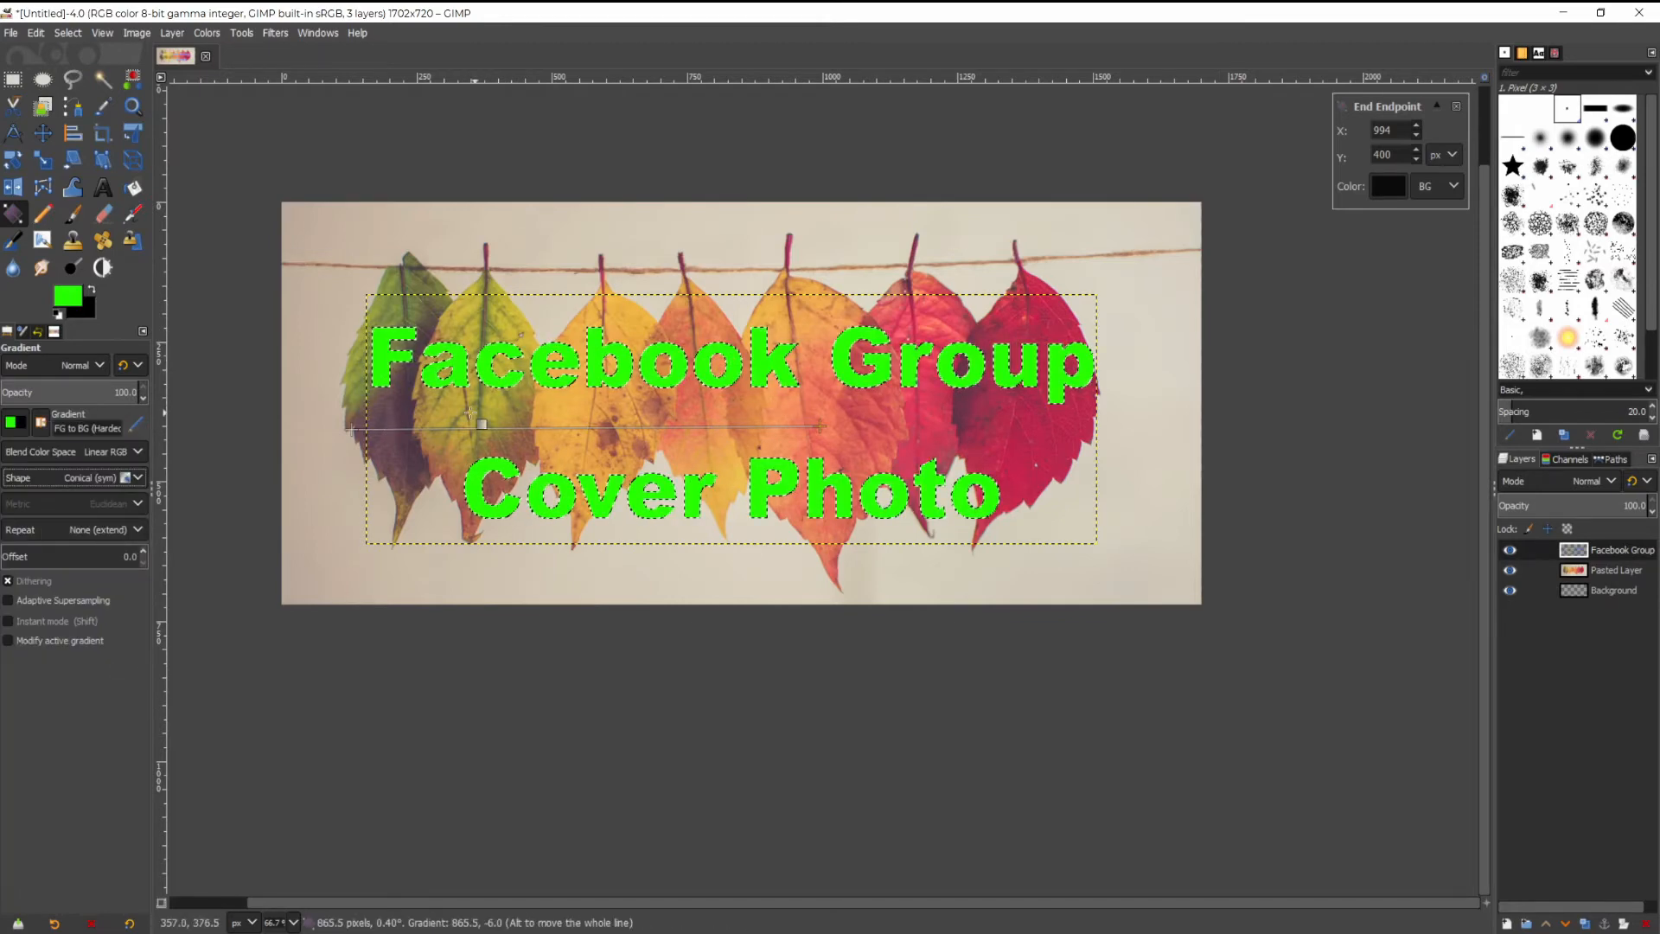
Set the gradient shape to Linear and extend its end endpoint to about X 1598, Y 411.
left_click(133, 480)
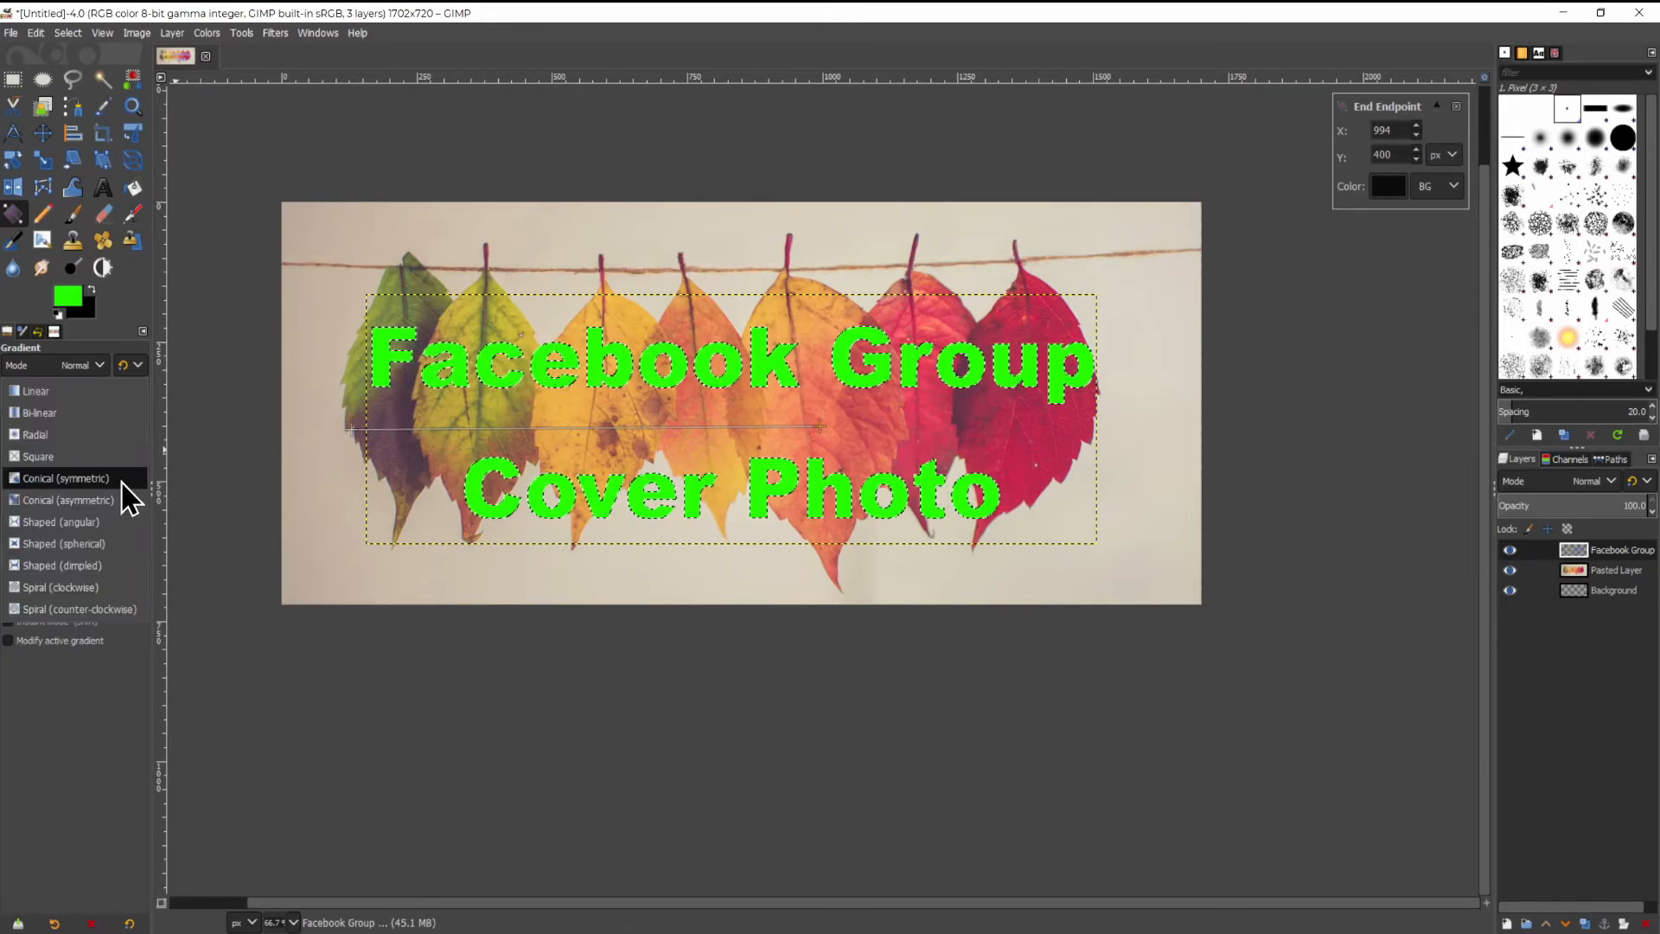
left_click(57, 394)
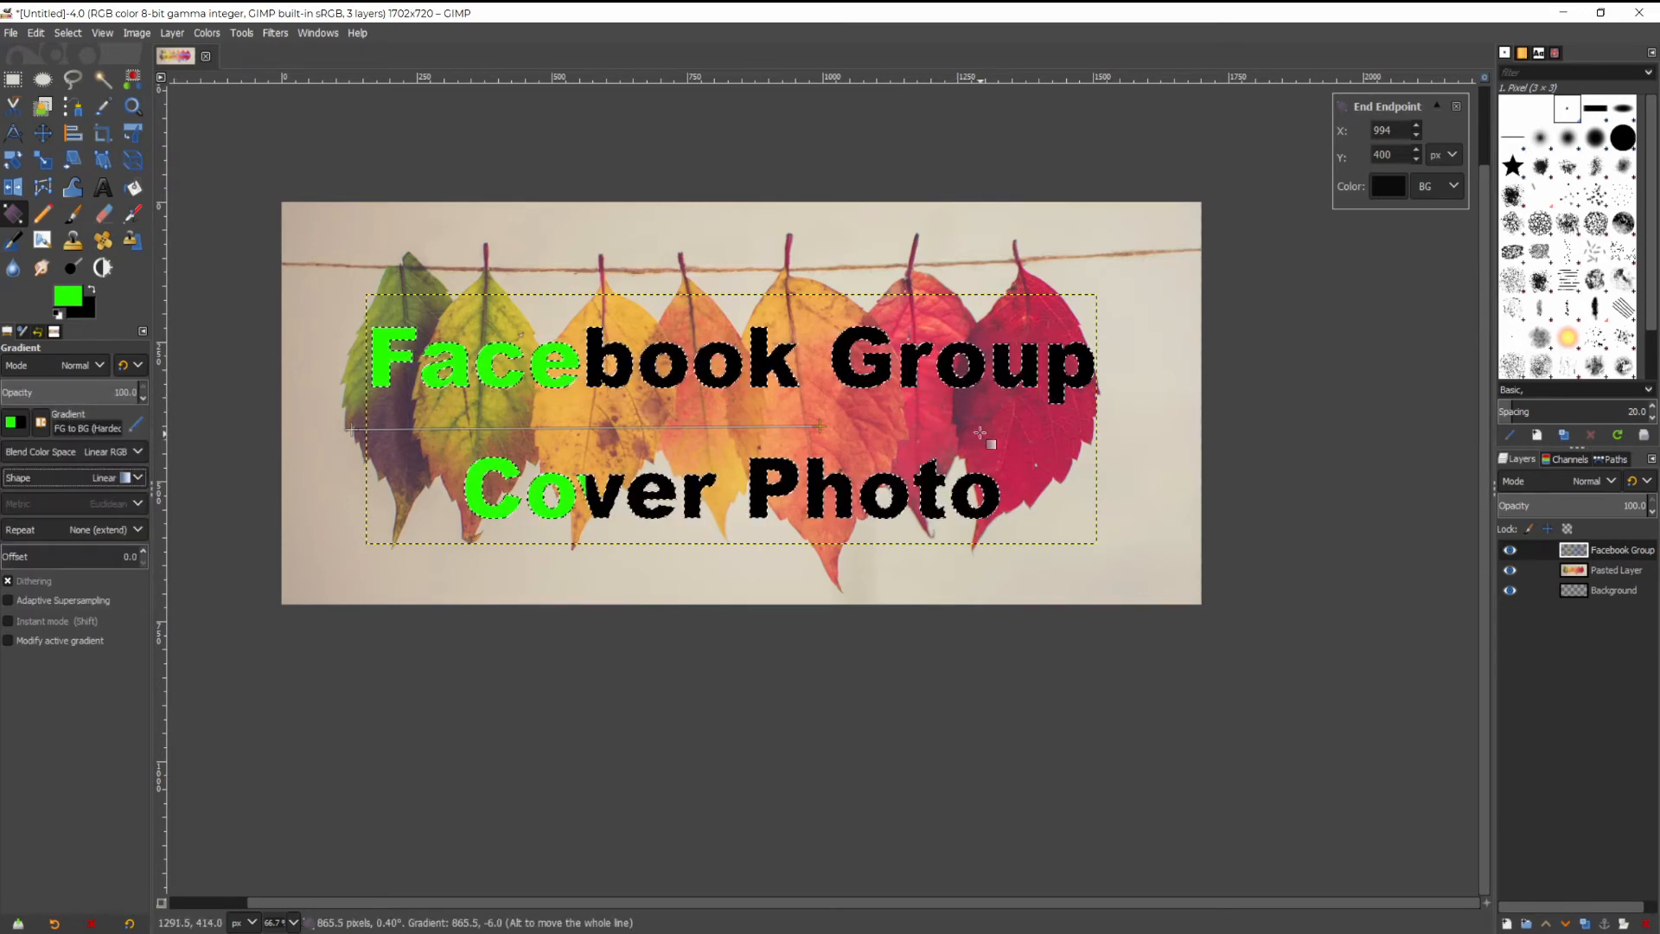
left_click_drag(821, 435, 1147, 431)
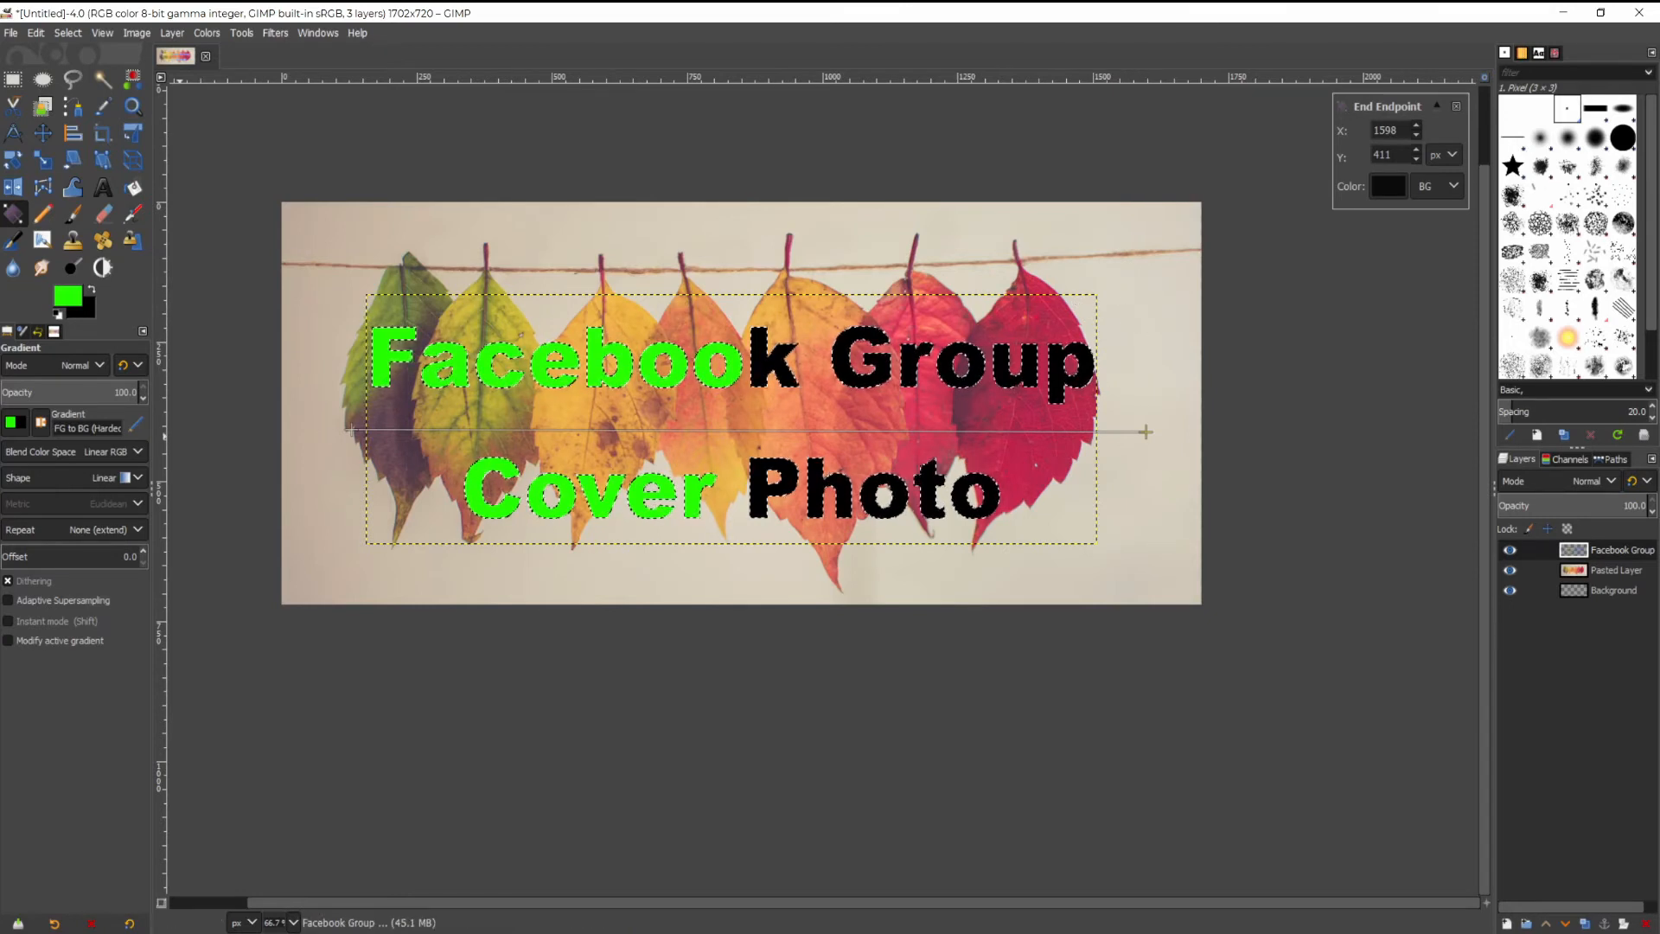
Switch the lettering's gradient to FG to BG (HSV clockwise) and select its start endpoint.
left_click(19, 422)
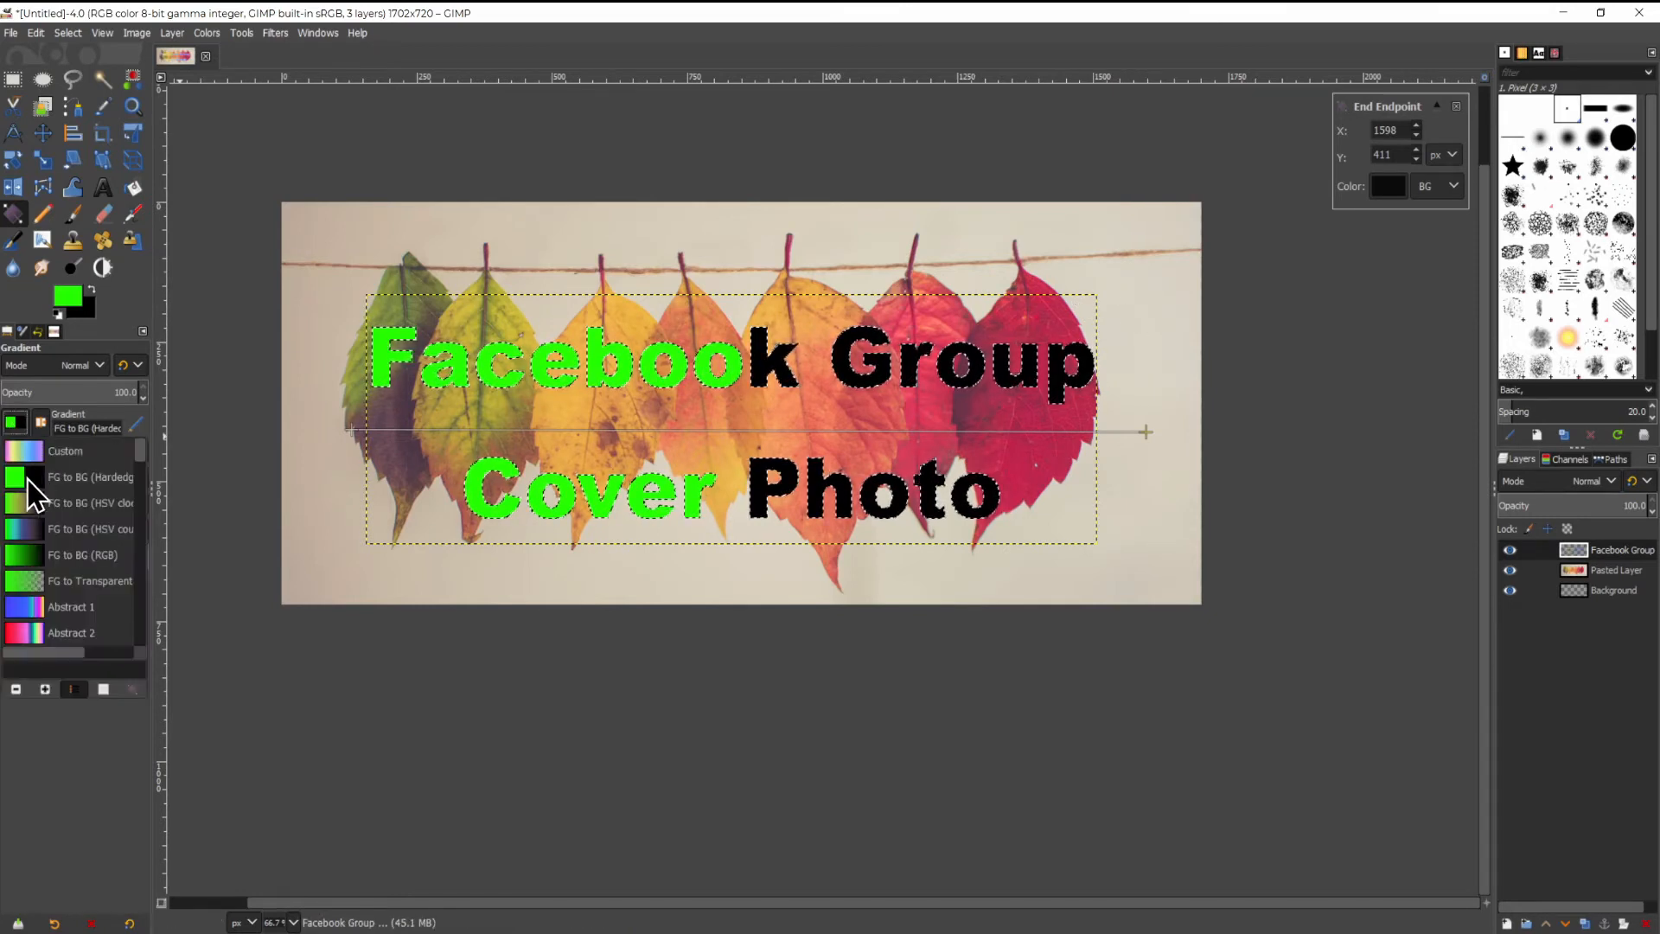
left_click(30, 503)
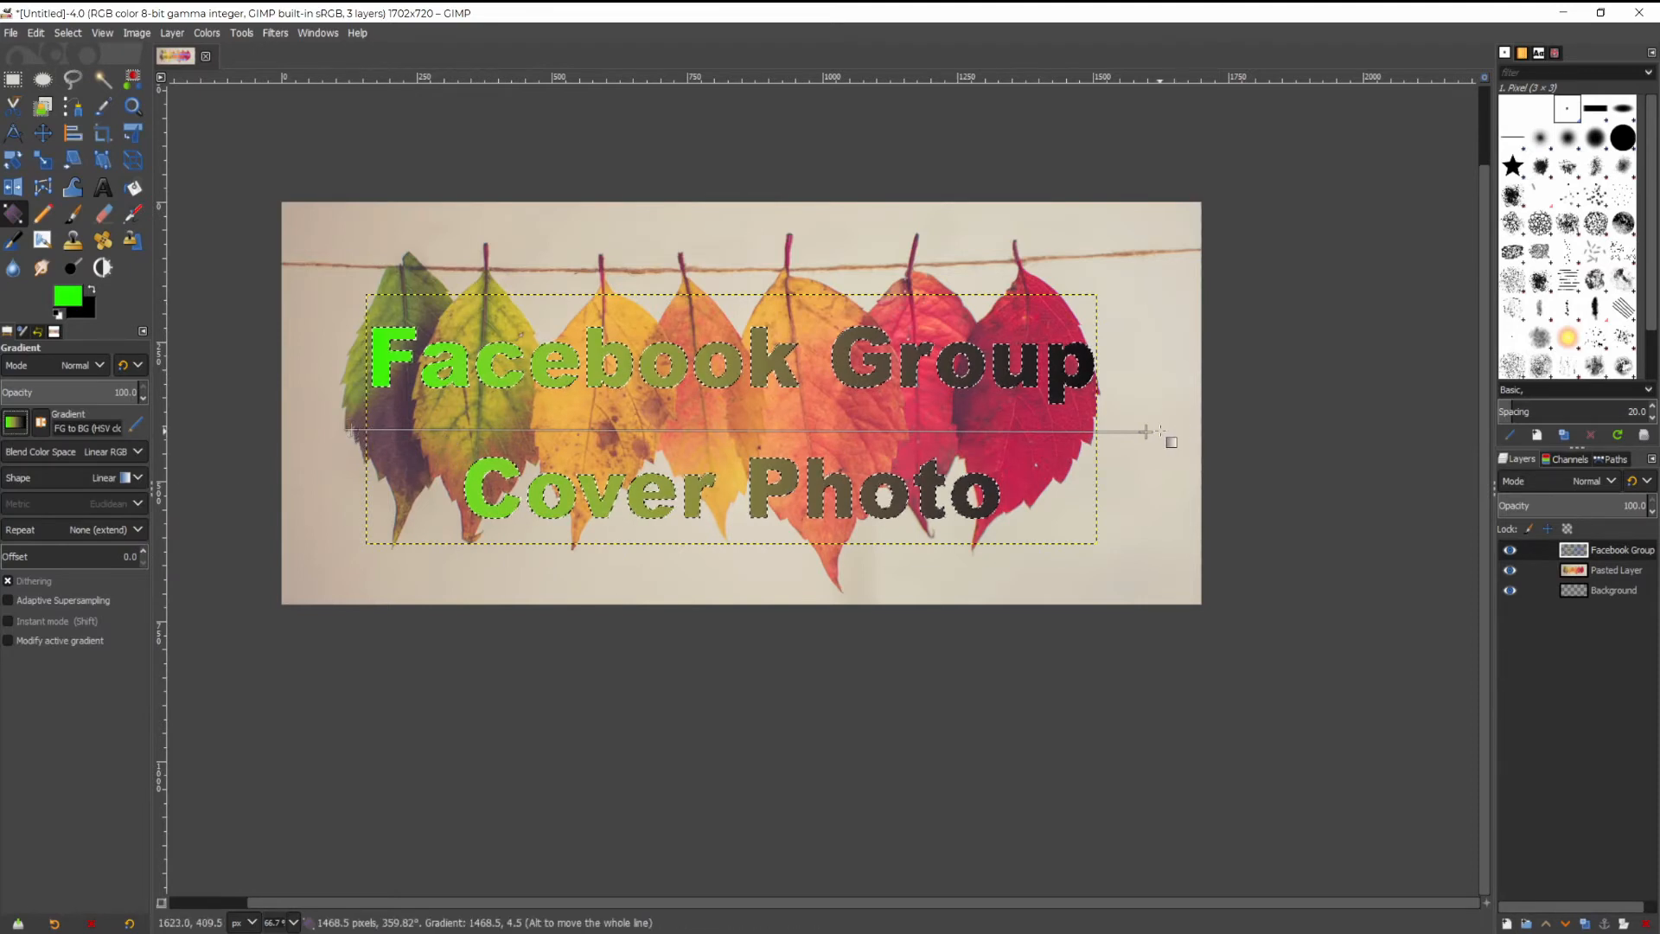
left_click(351, 428)
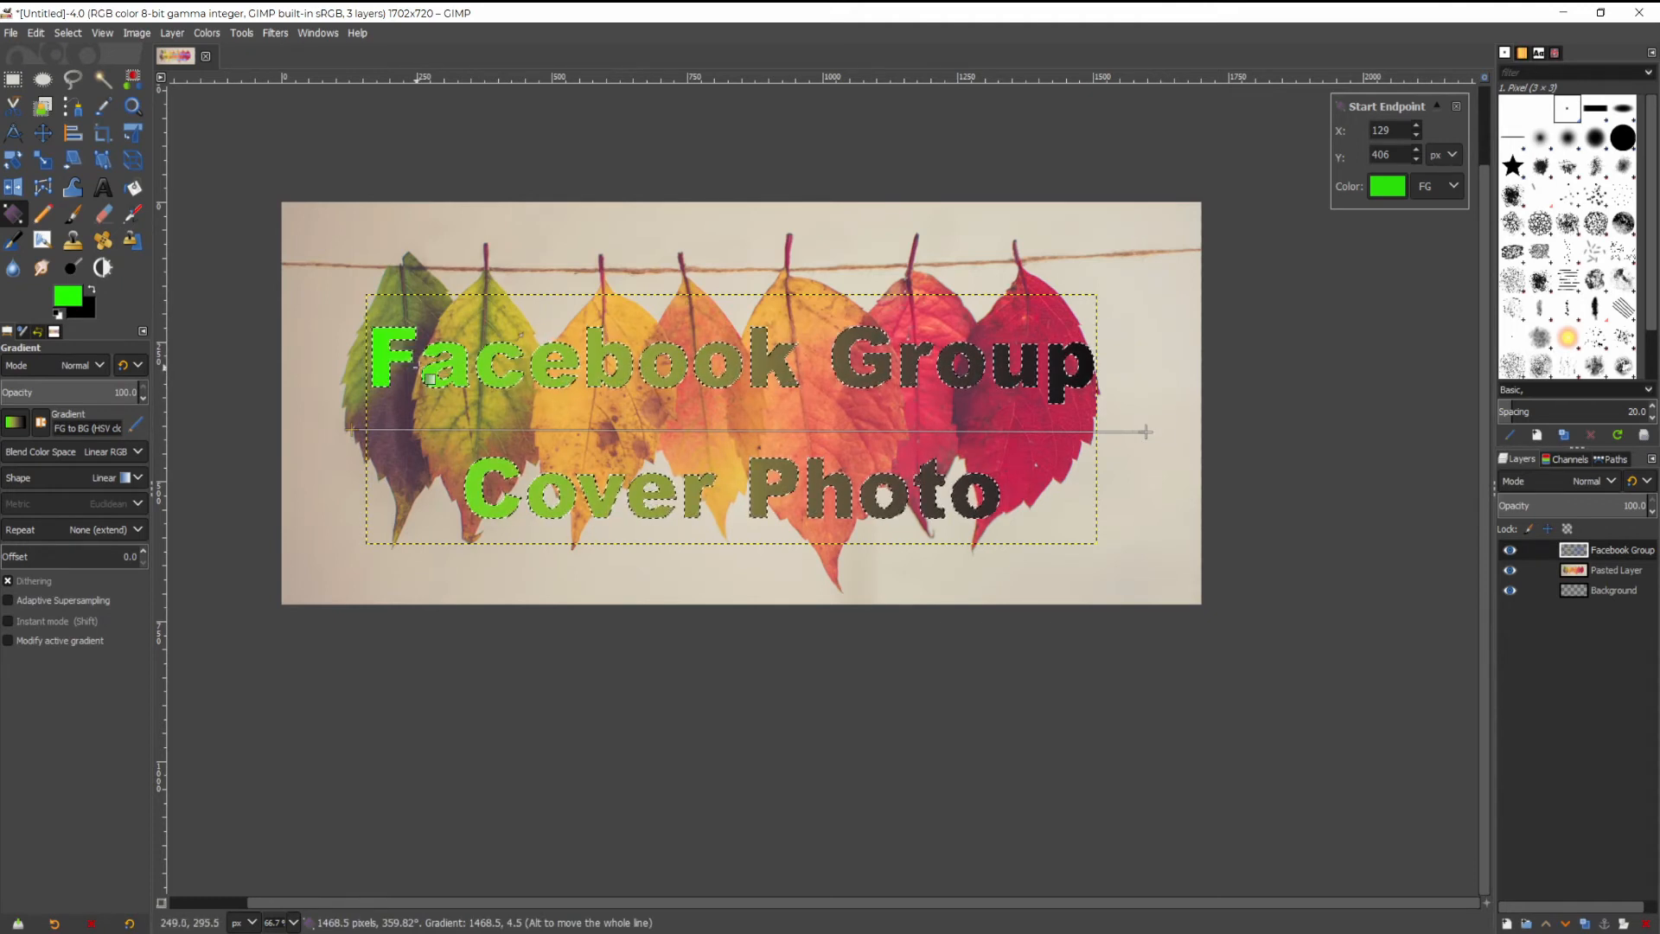
Switch the lettering to the FG to BG (RGB) gradient and move its end endpoint to about X 1546, Y 435.
left_click(14, 422)
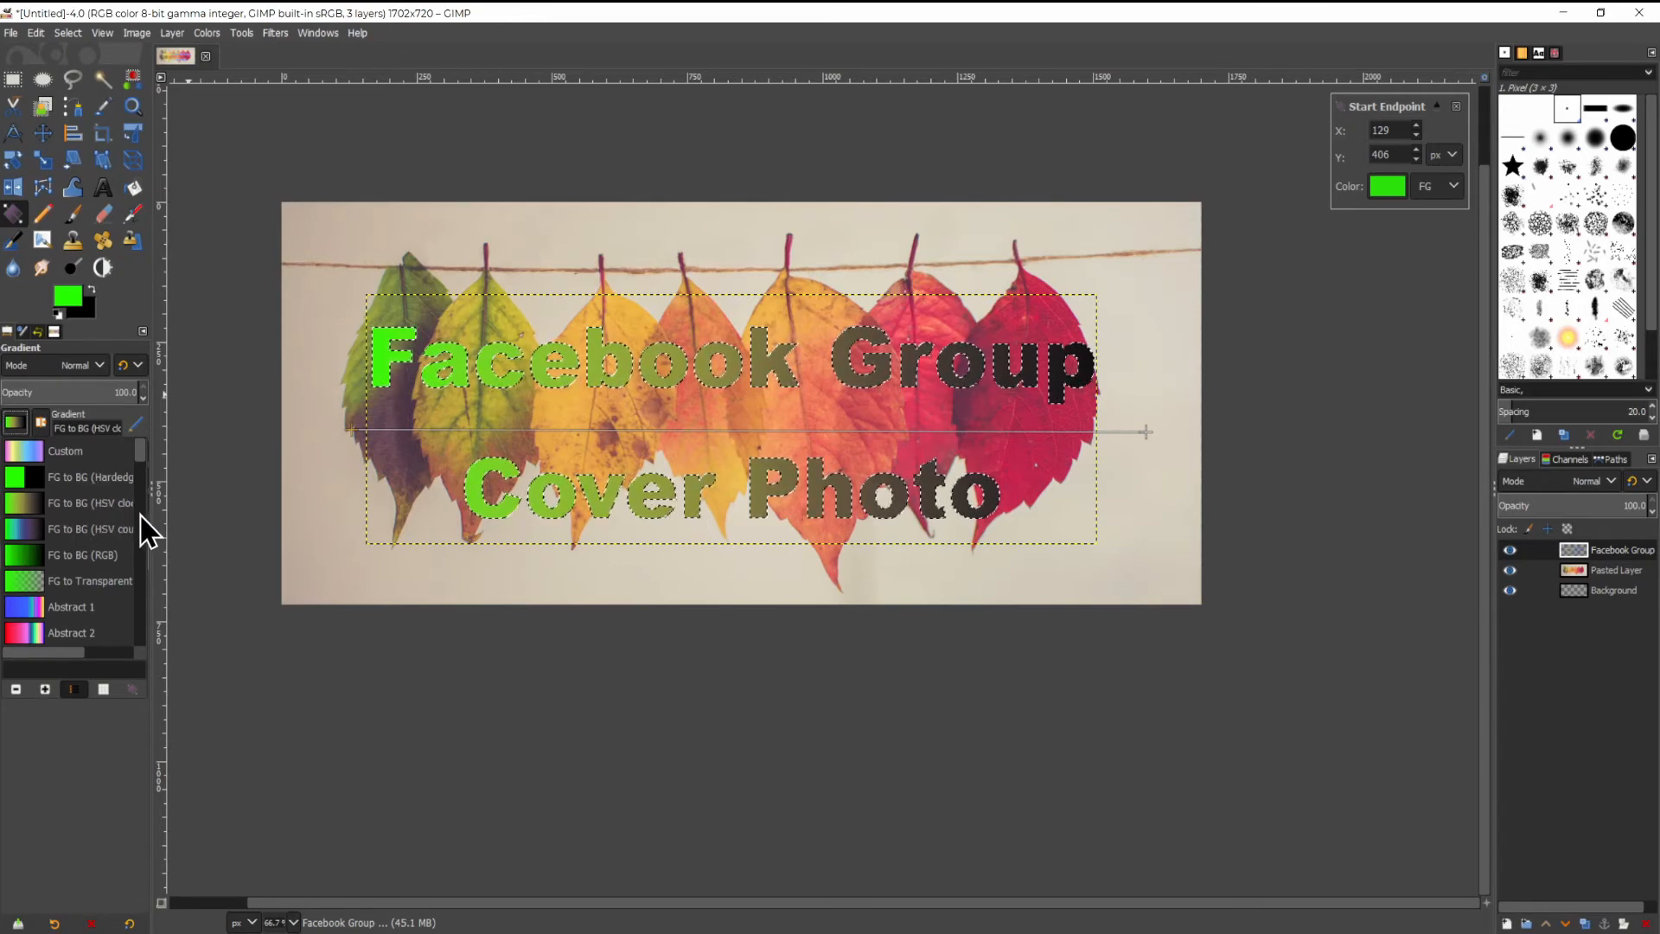
left_click(33, 557)
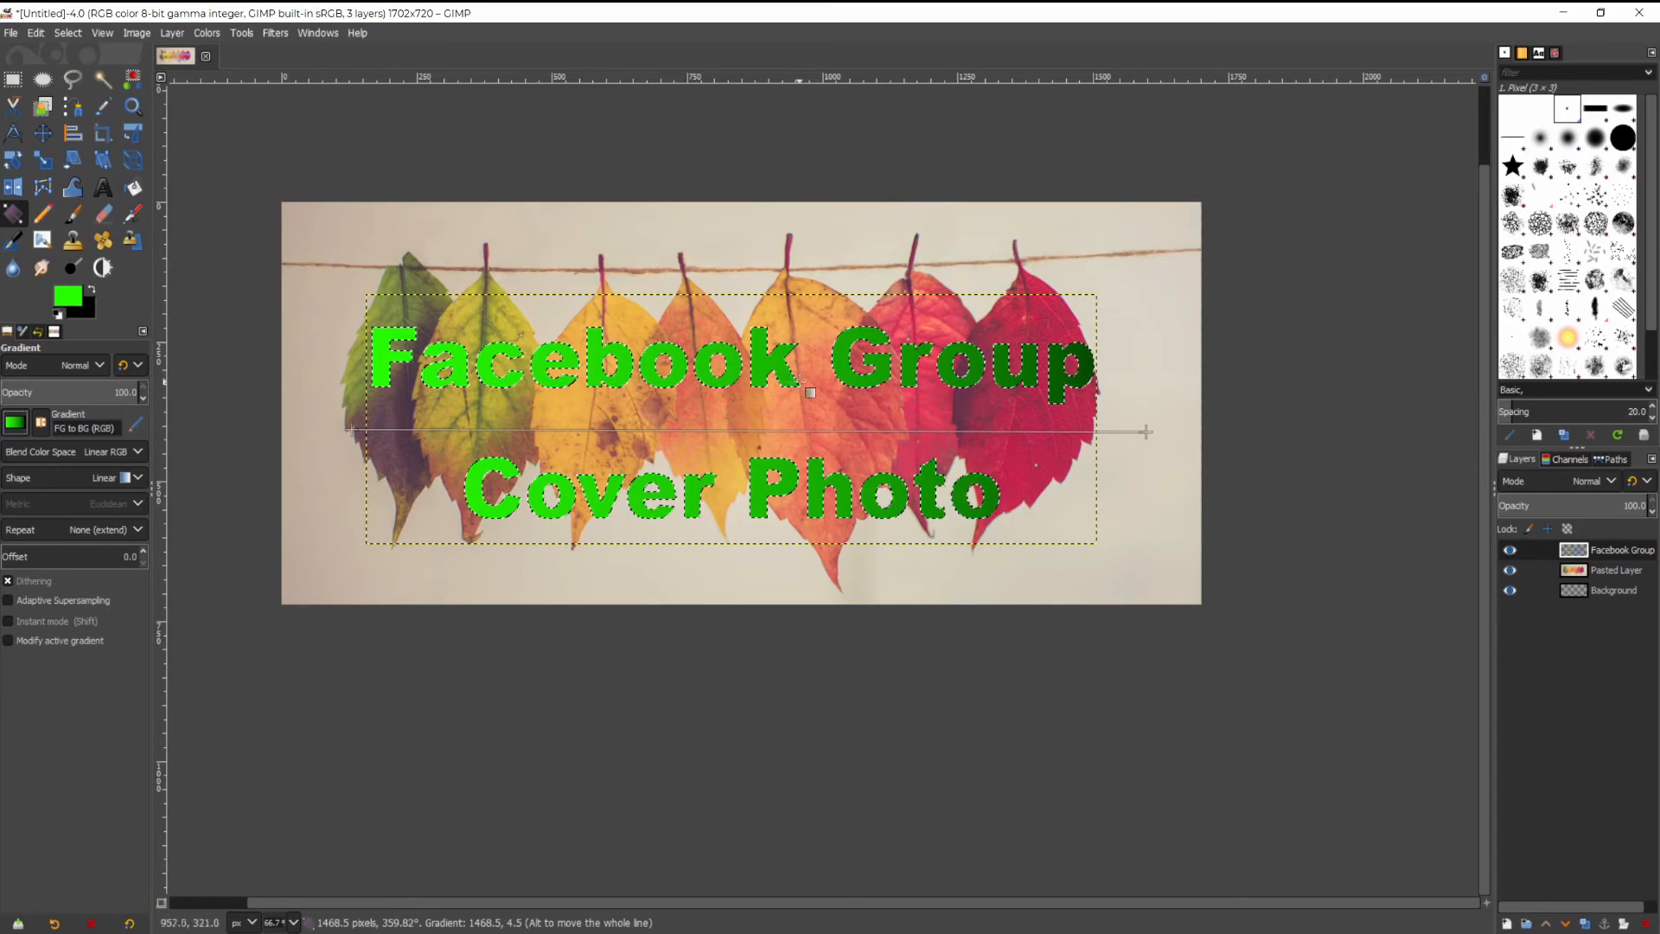
left_click_drag(1146, 430, 1119, 445)
Compare FG to BG (HSV clockwise) with FG to BG (HSV counter-clockwise), extending the latter's end endpoint to about X 1802, Y 394.
left_click(63, 424)
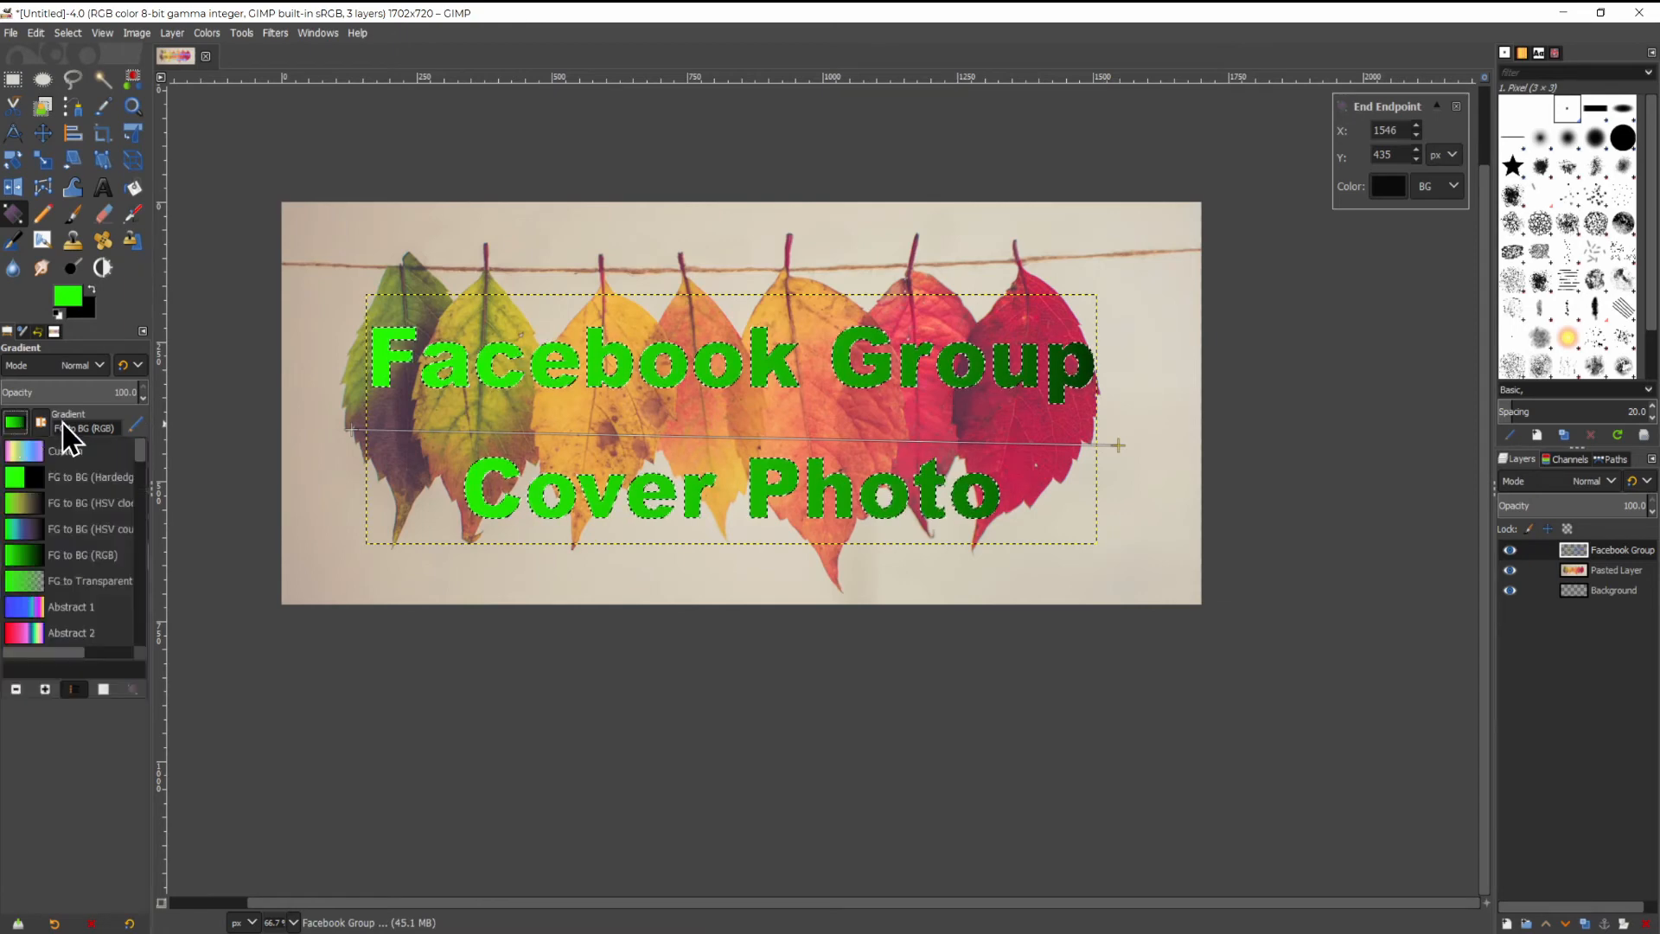
left_click(37, 508)
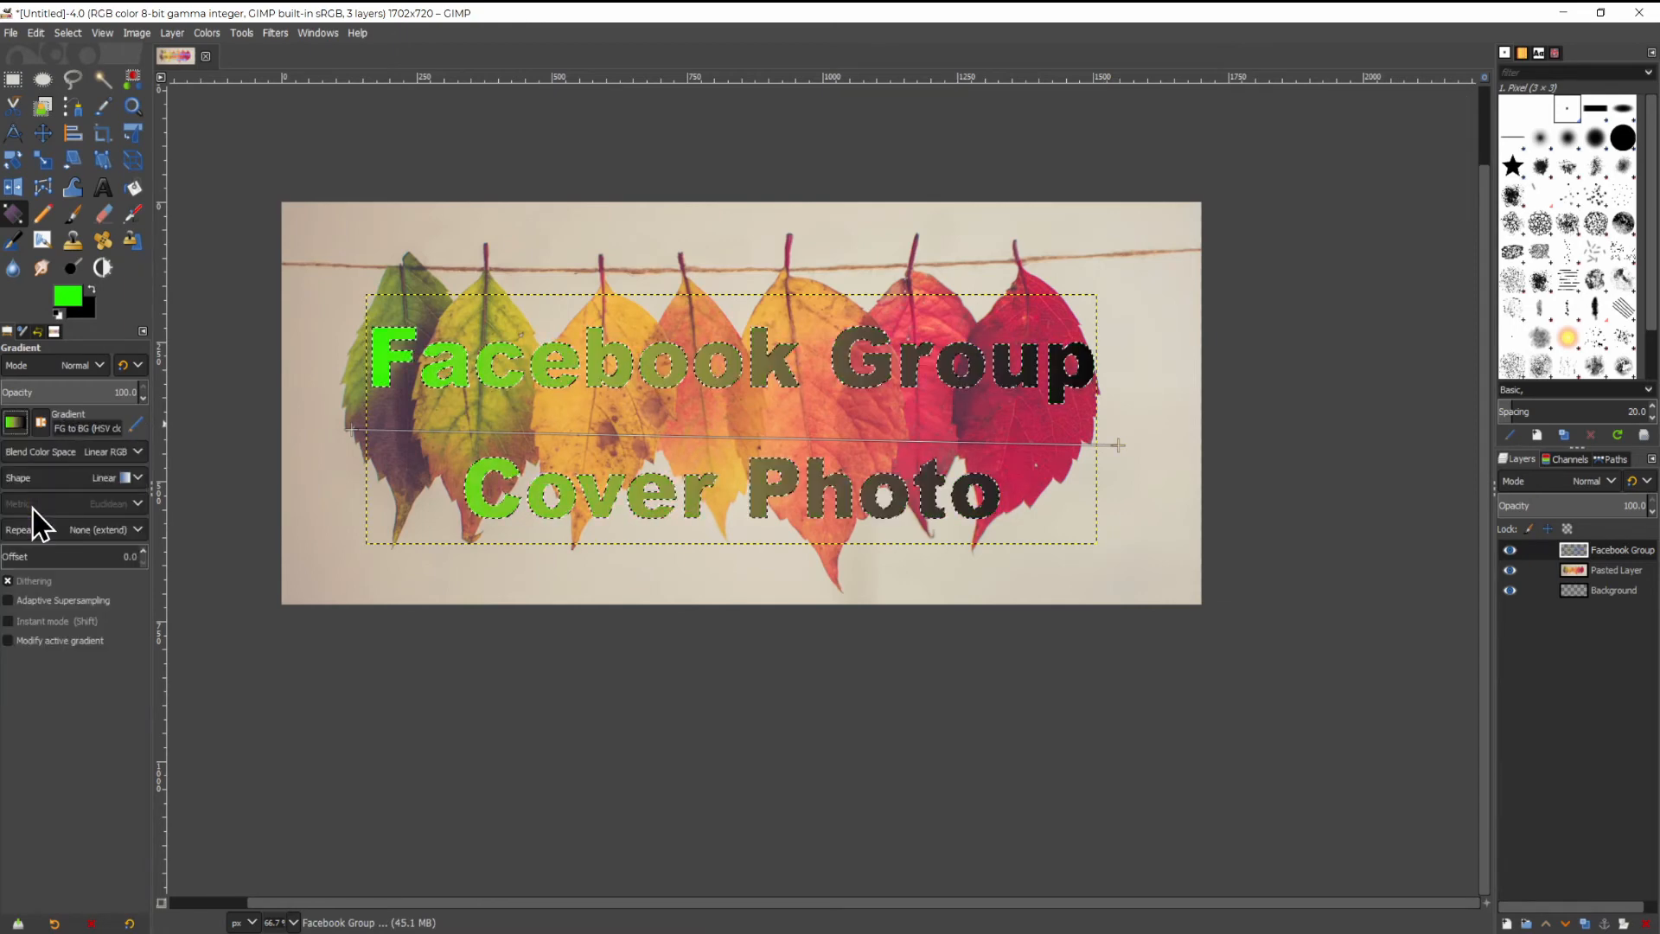
left_click(15, 421)
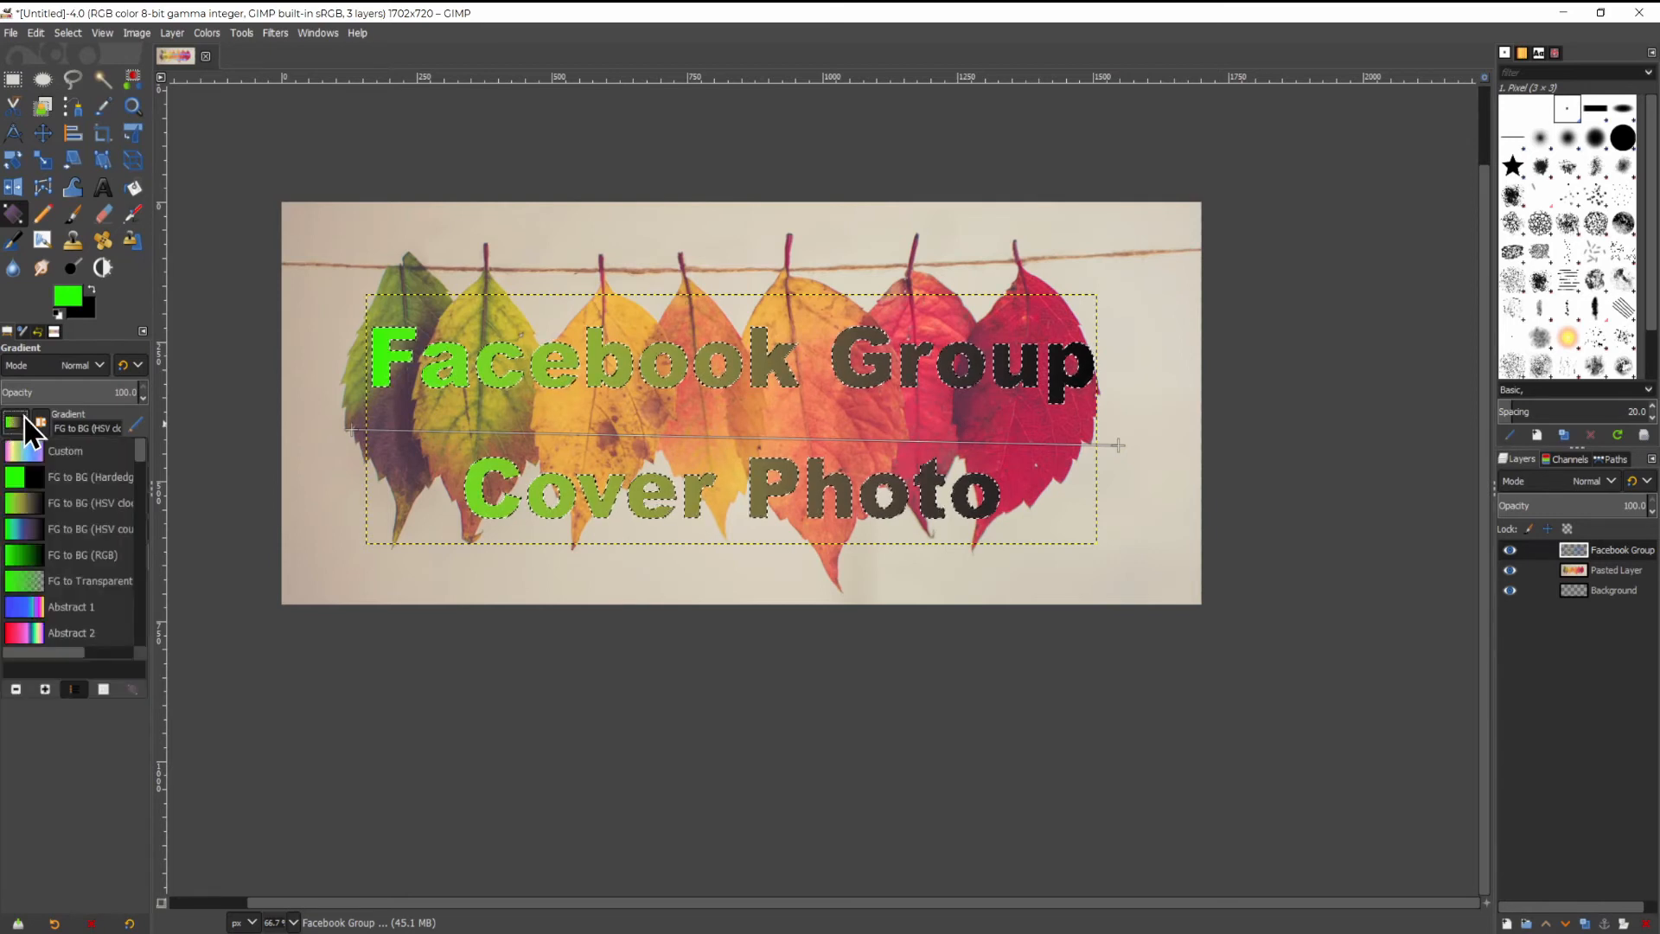
left_click(17, 536)
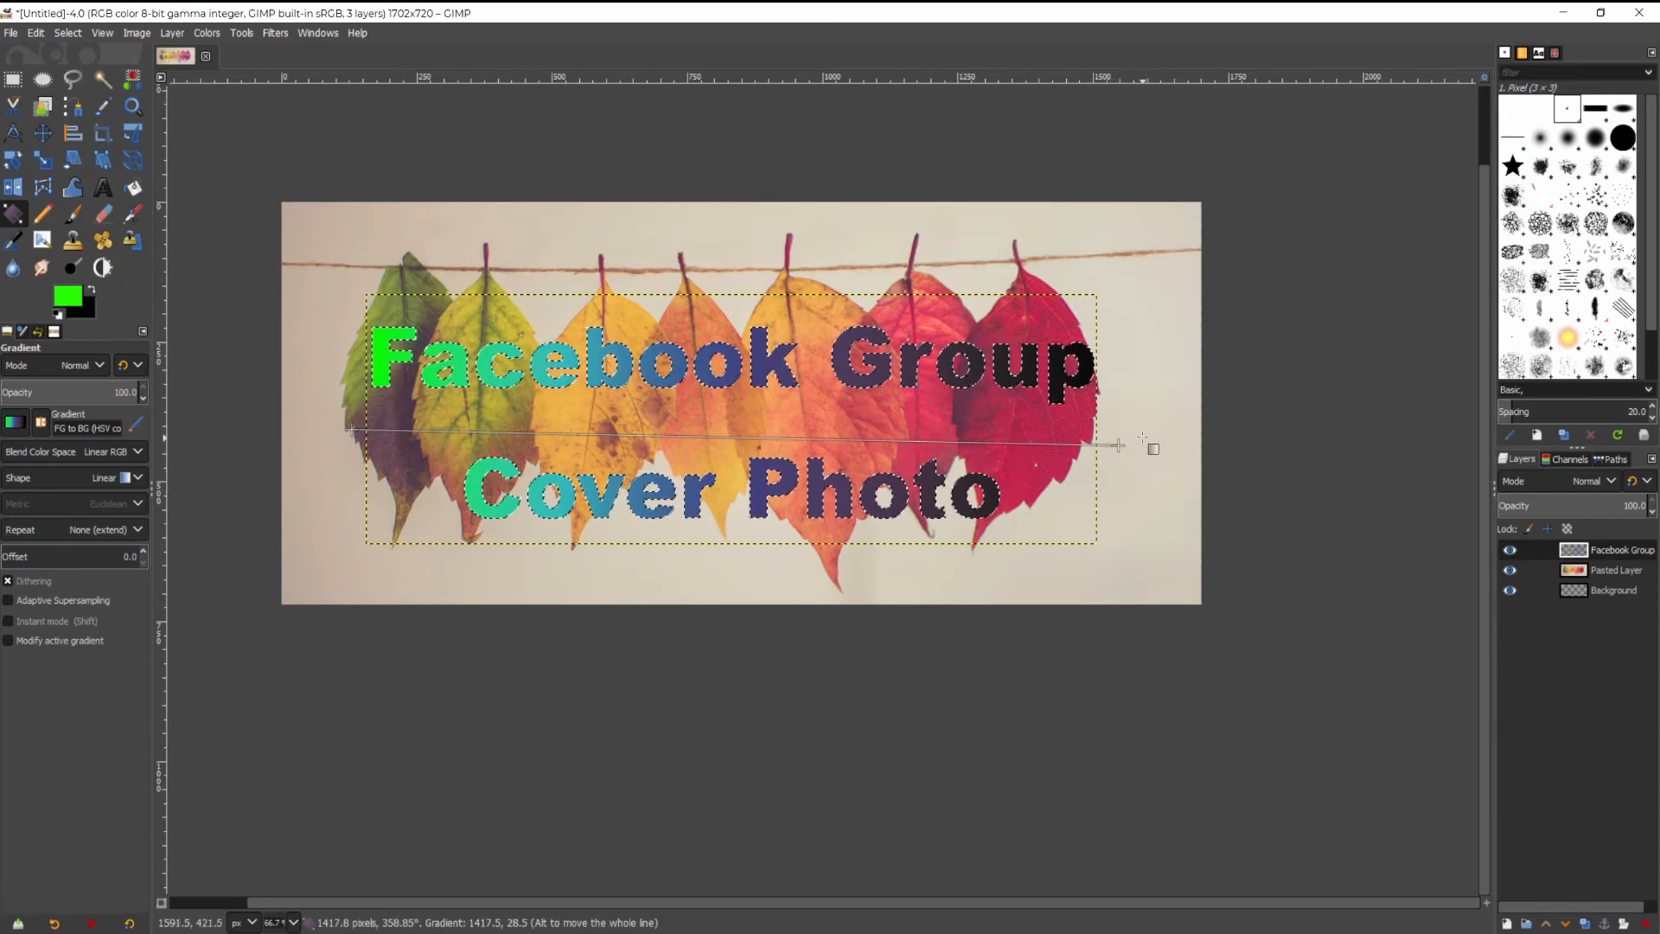
left_click_drag(1119, 445, 1257, 423)
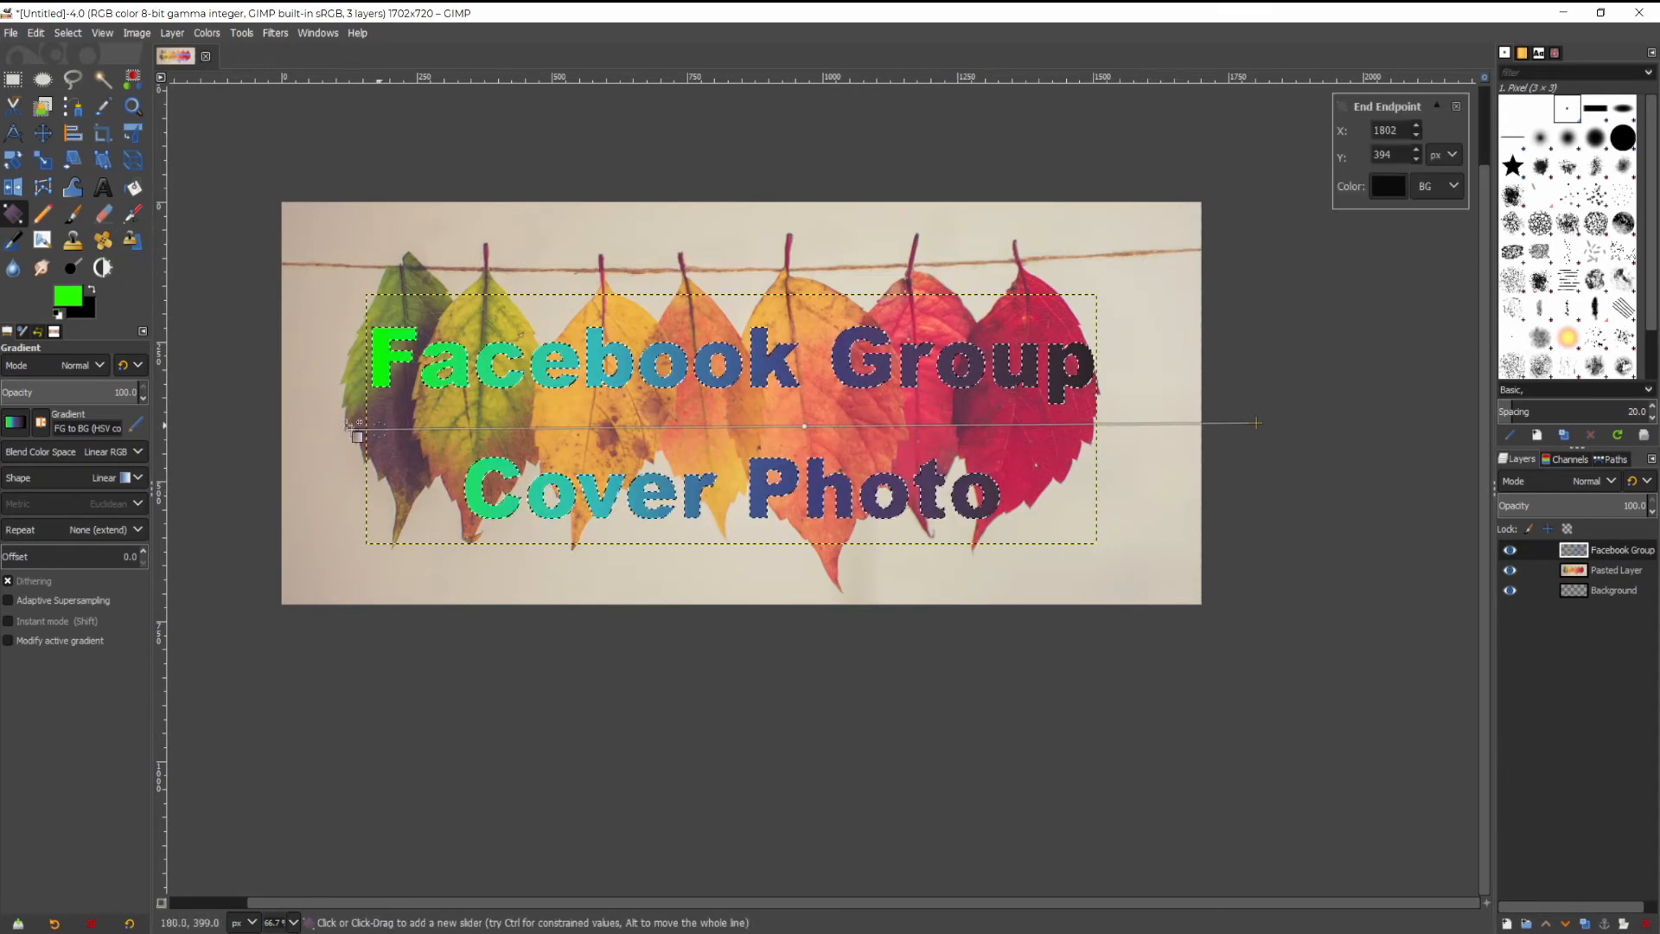
Apply the Abstract 1 gradient to the lettering and move its start endpoint to about X -309, Y 722, beyond the image's lower-left corner.
left_click(15, 422)
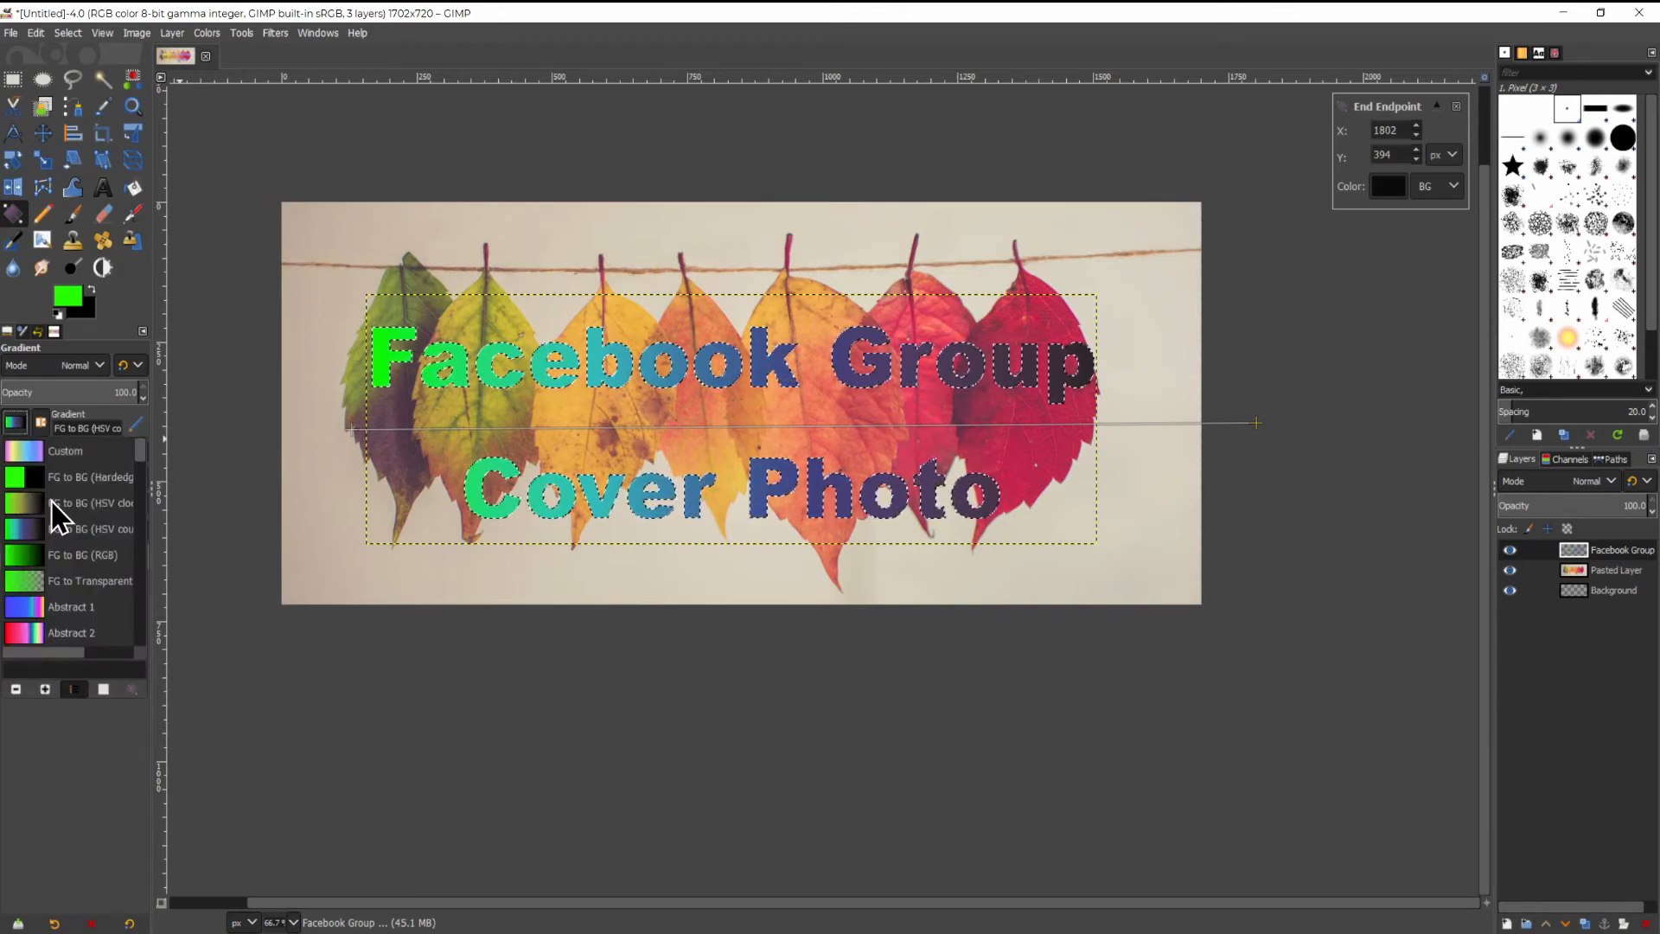
scroll(54, 615, "down", 2)
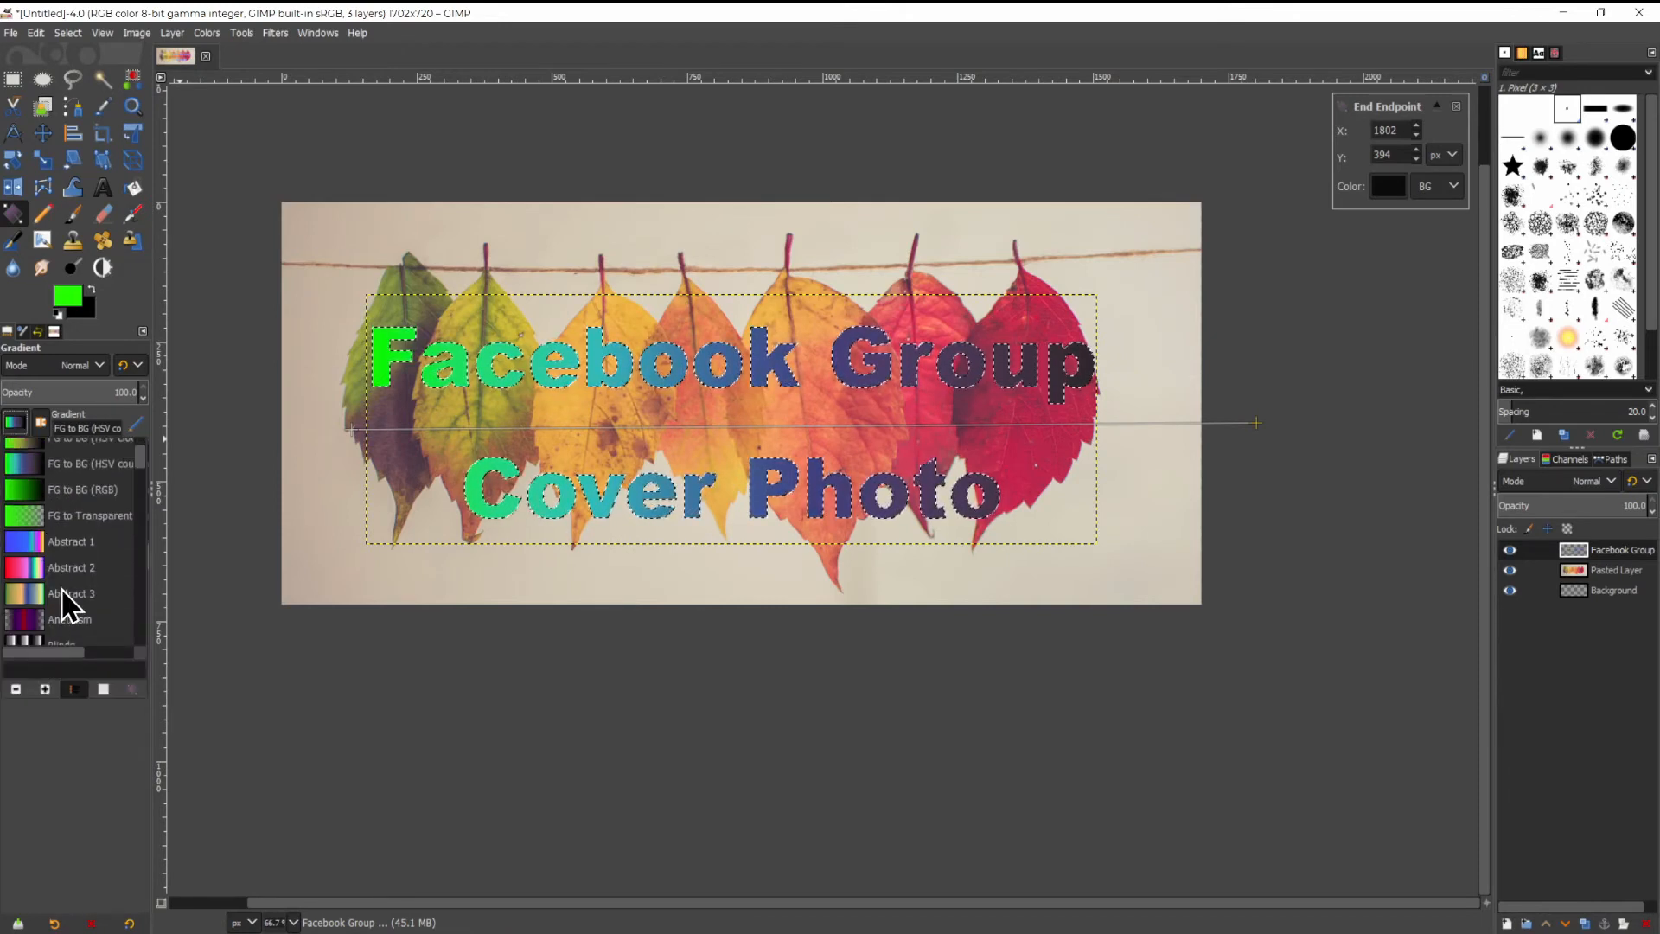
scroll(64, 591, "down", 2)
scroll(73, 597, "up", 3)
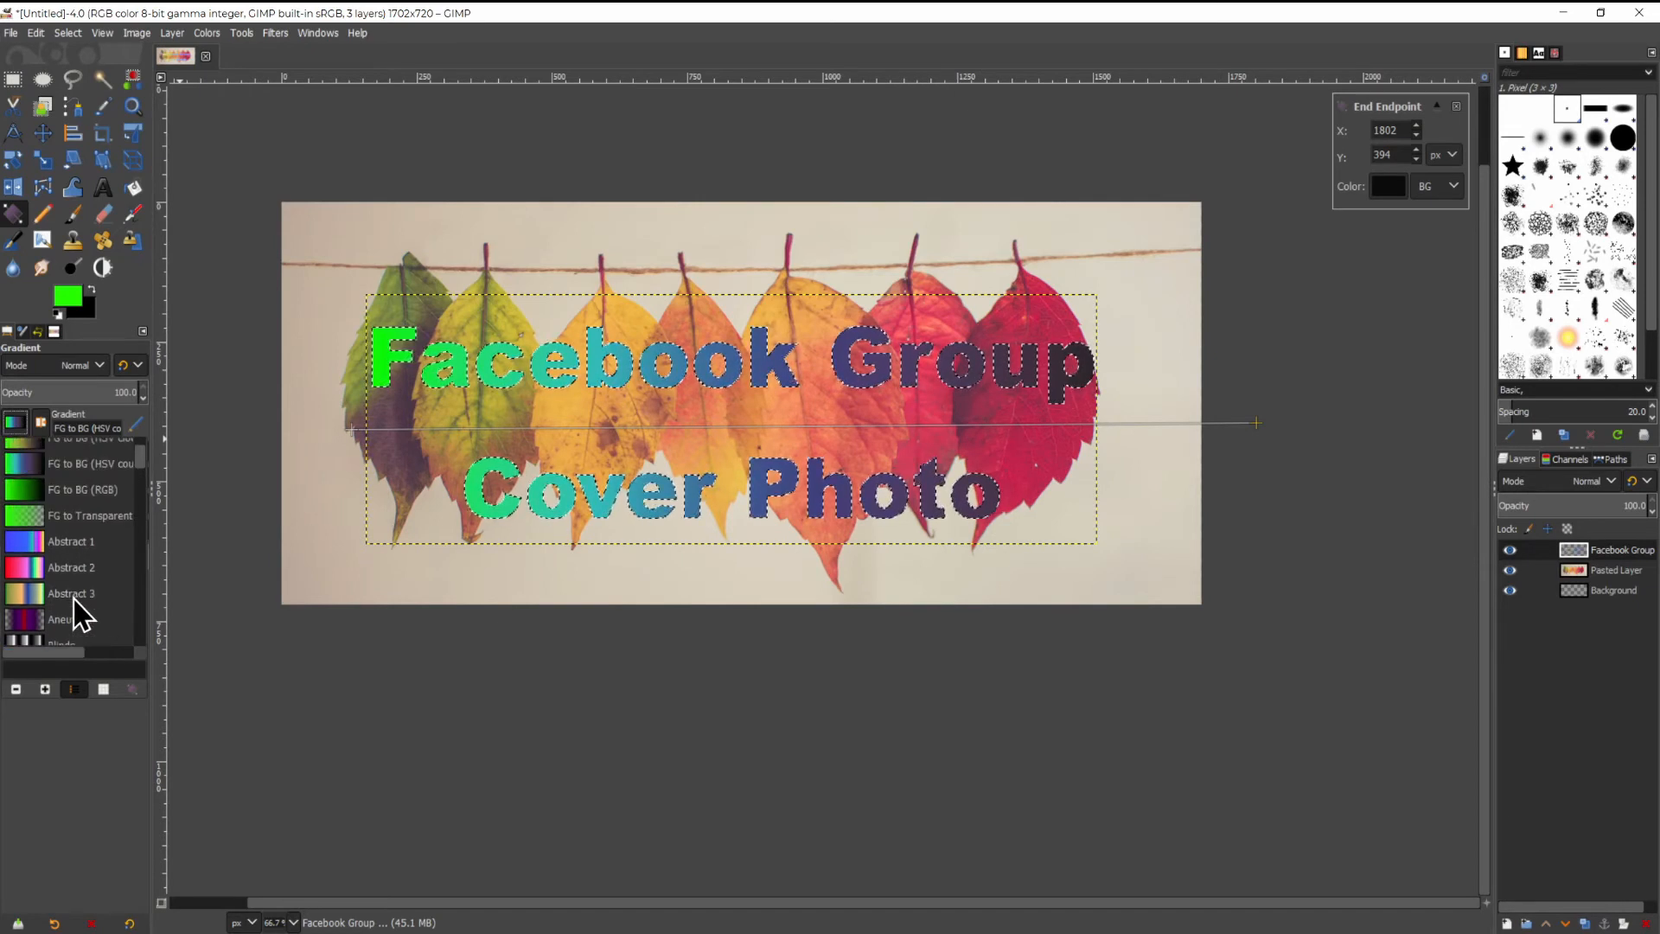
left_click(33, 548)
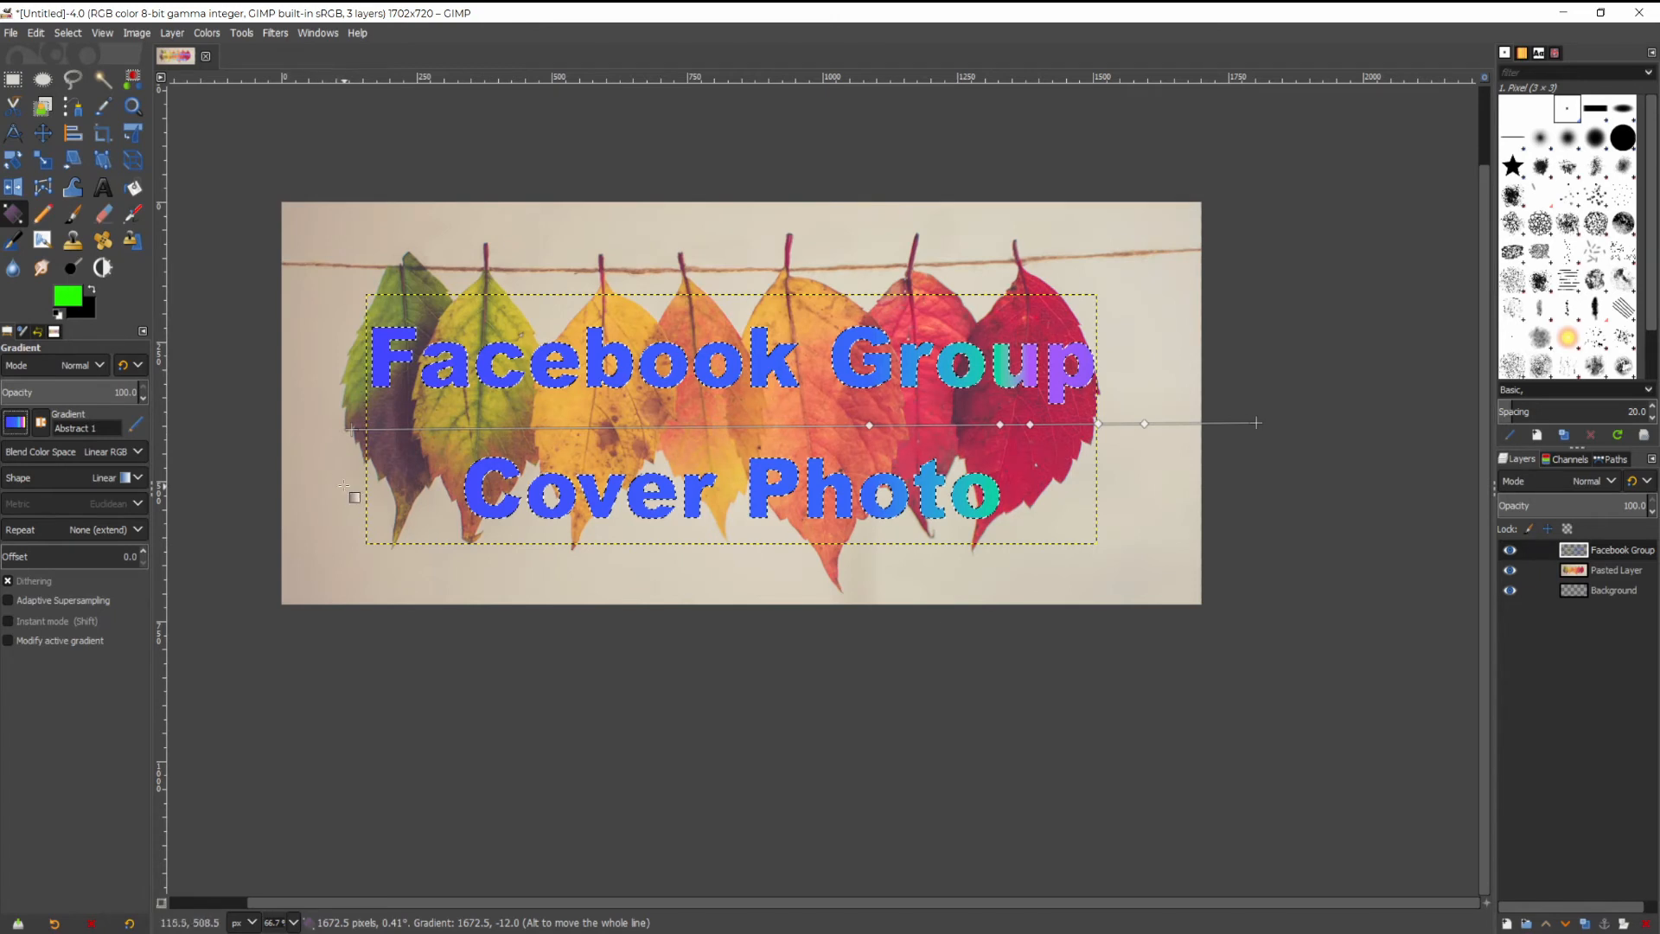
left_click_drag(350, 427, 116, 595)
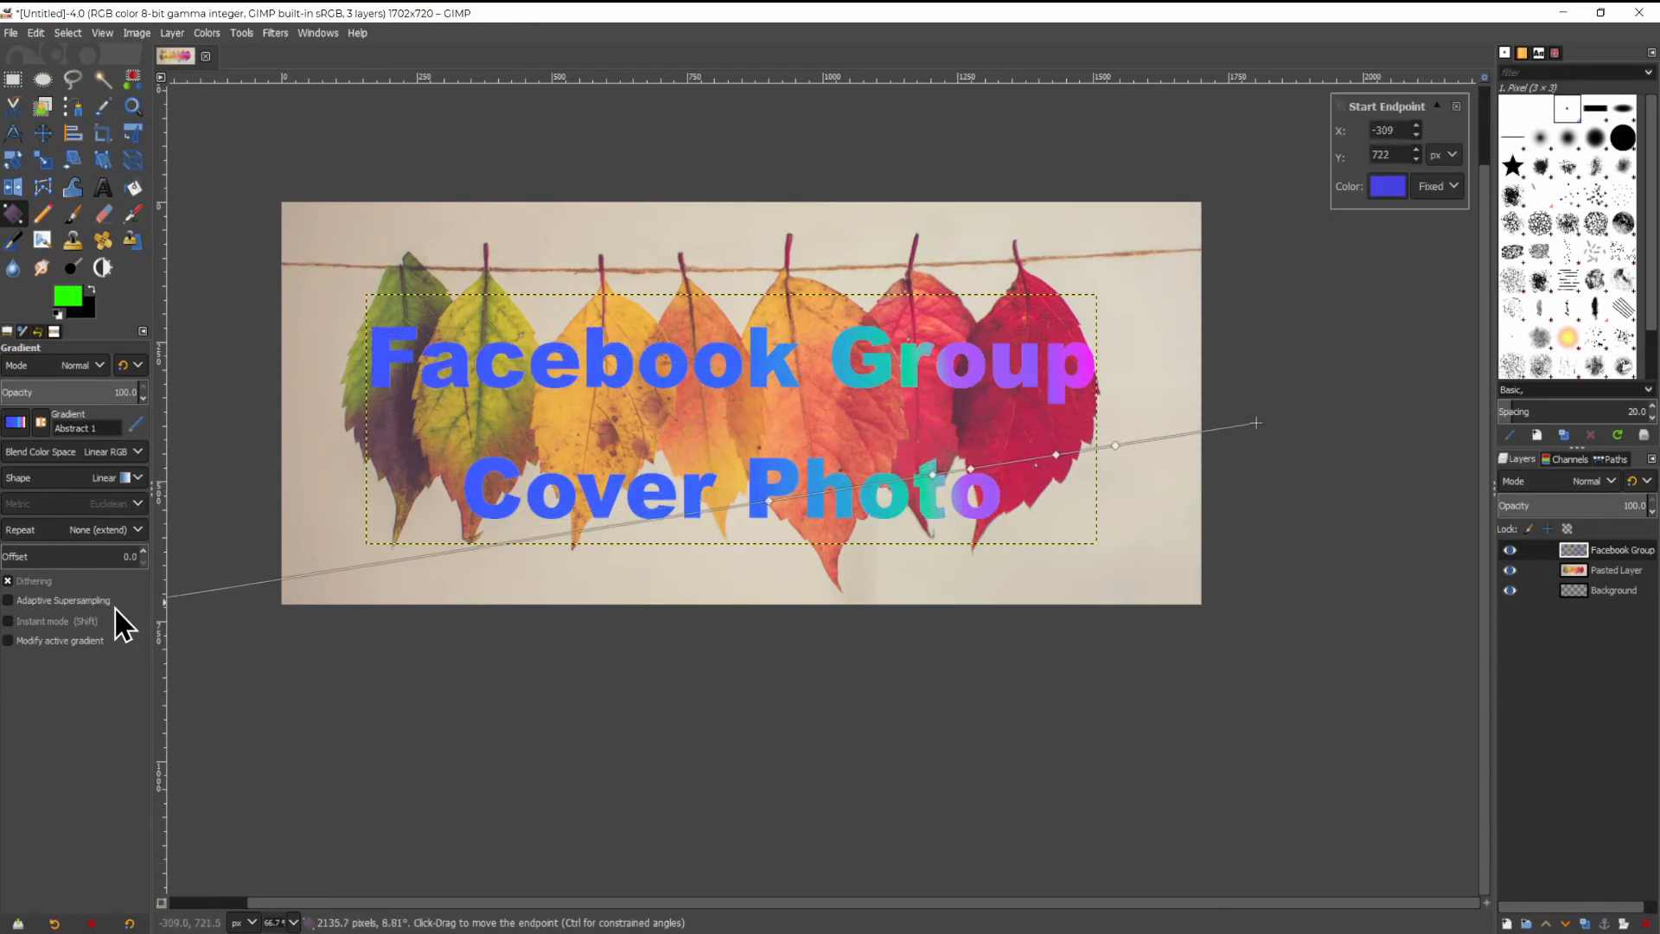
Remove the blue stop at position 57.14 from the gradient line.
left_click(772, 517)
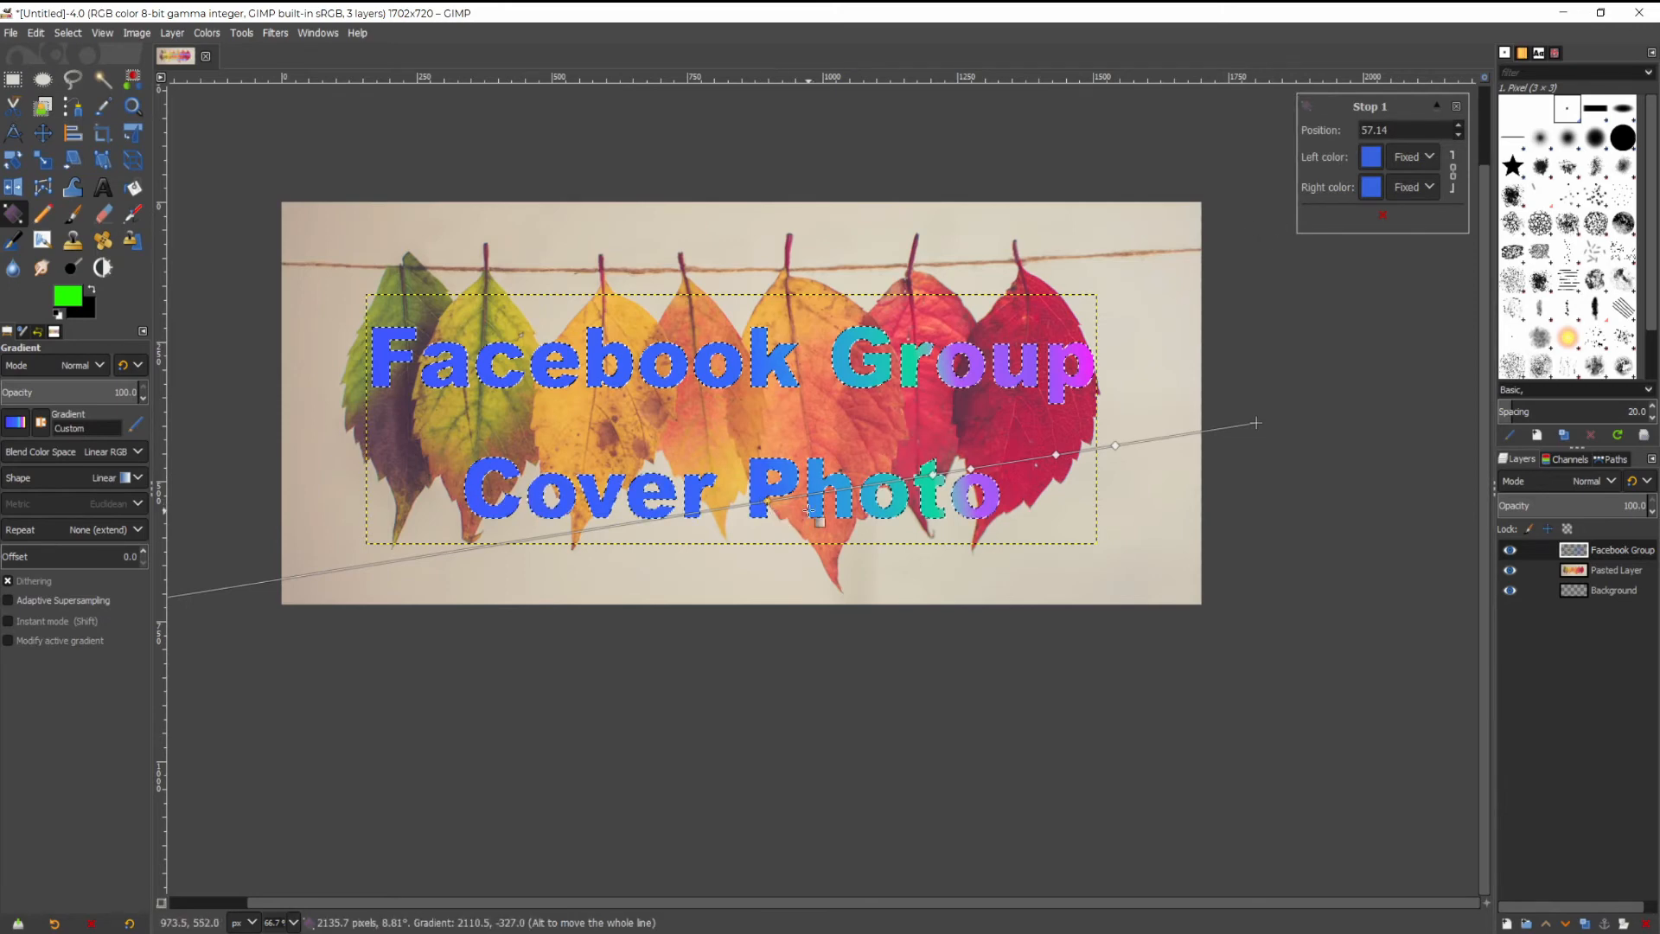
left_click_drag(772, 517, 182, 638)
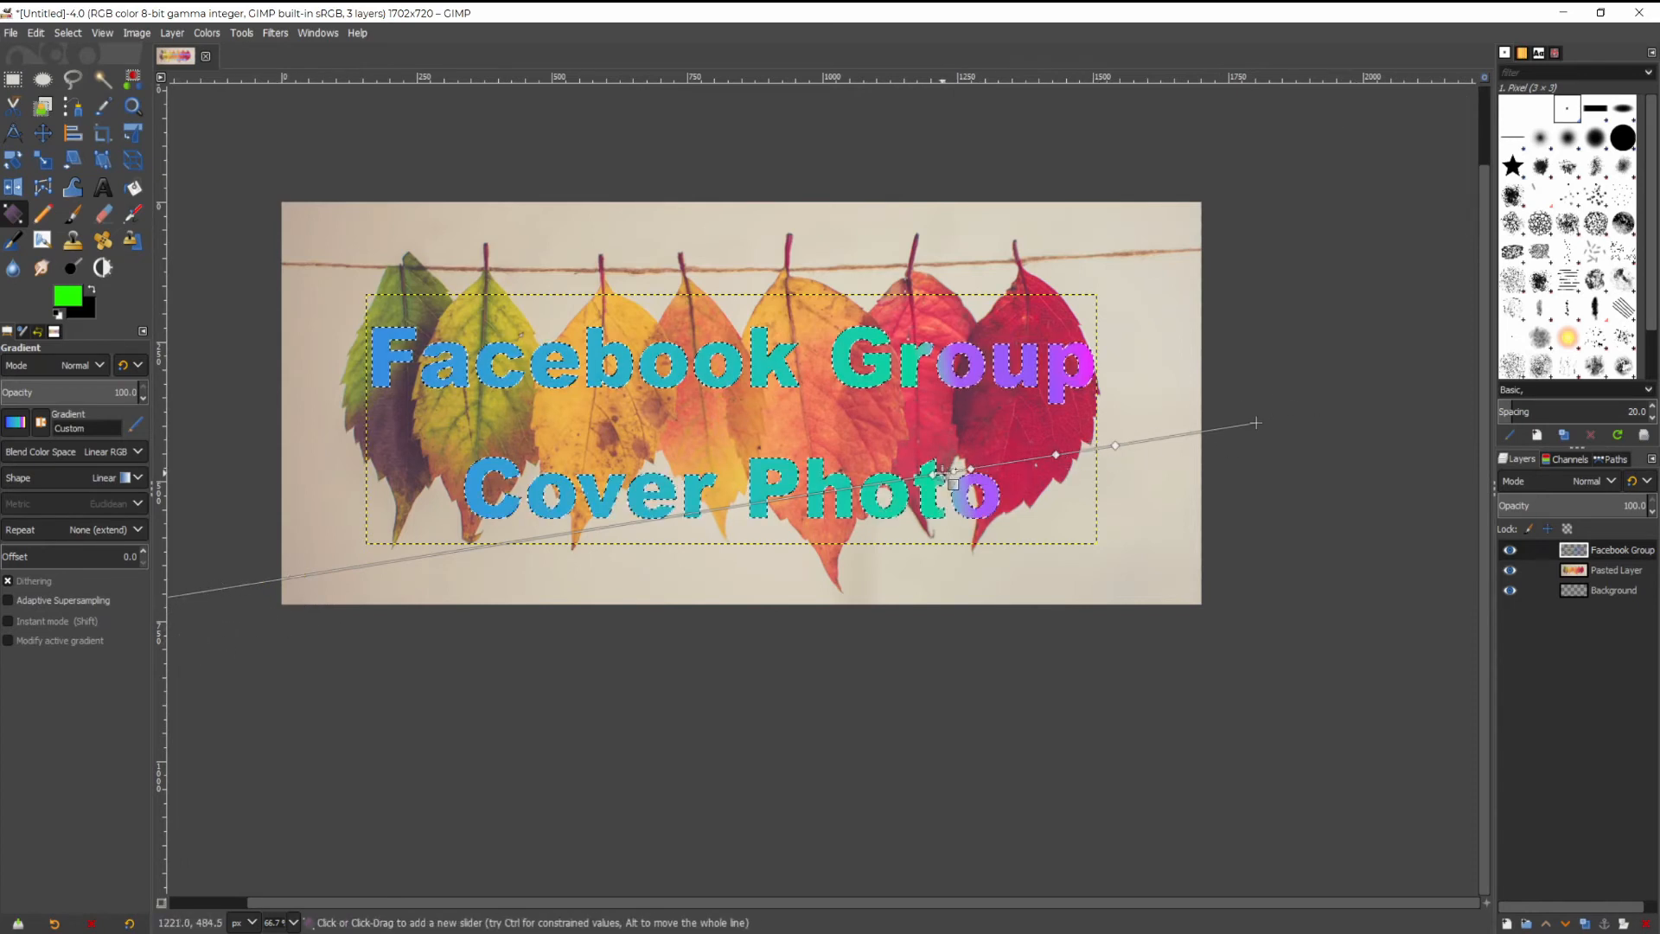
Place gradient stops at about 46.98, 63.59 and 80.03, and move the end endpoint to about X 1479, Y 364.
left_click_drag(942, 472, 745, 503)
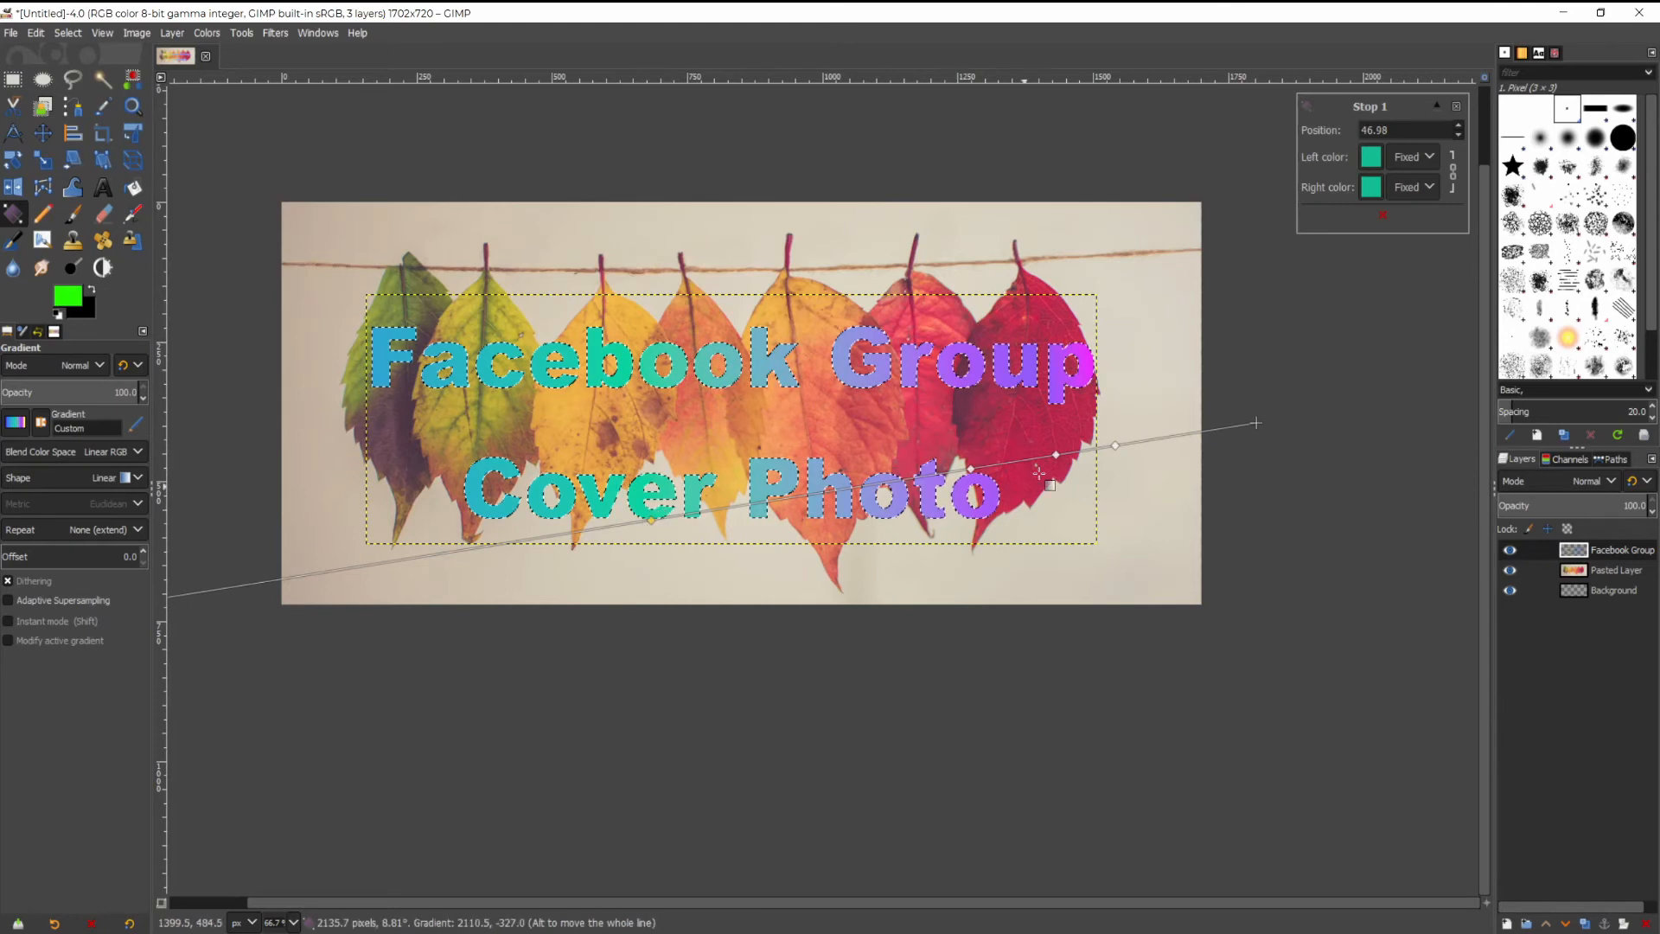
left_click_drag(971, 468, 882, 480)
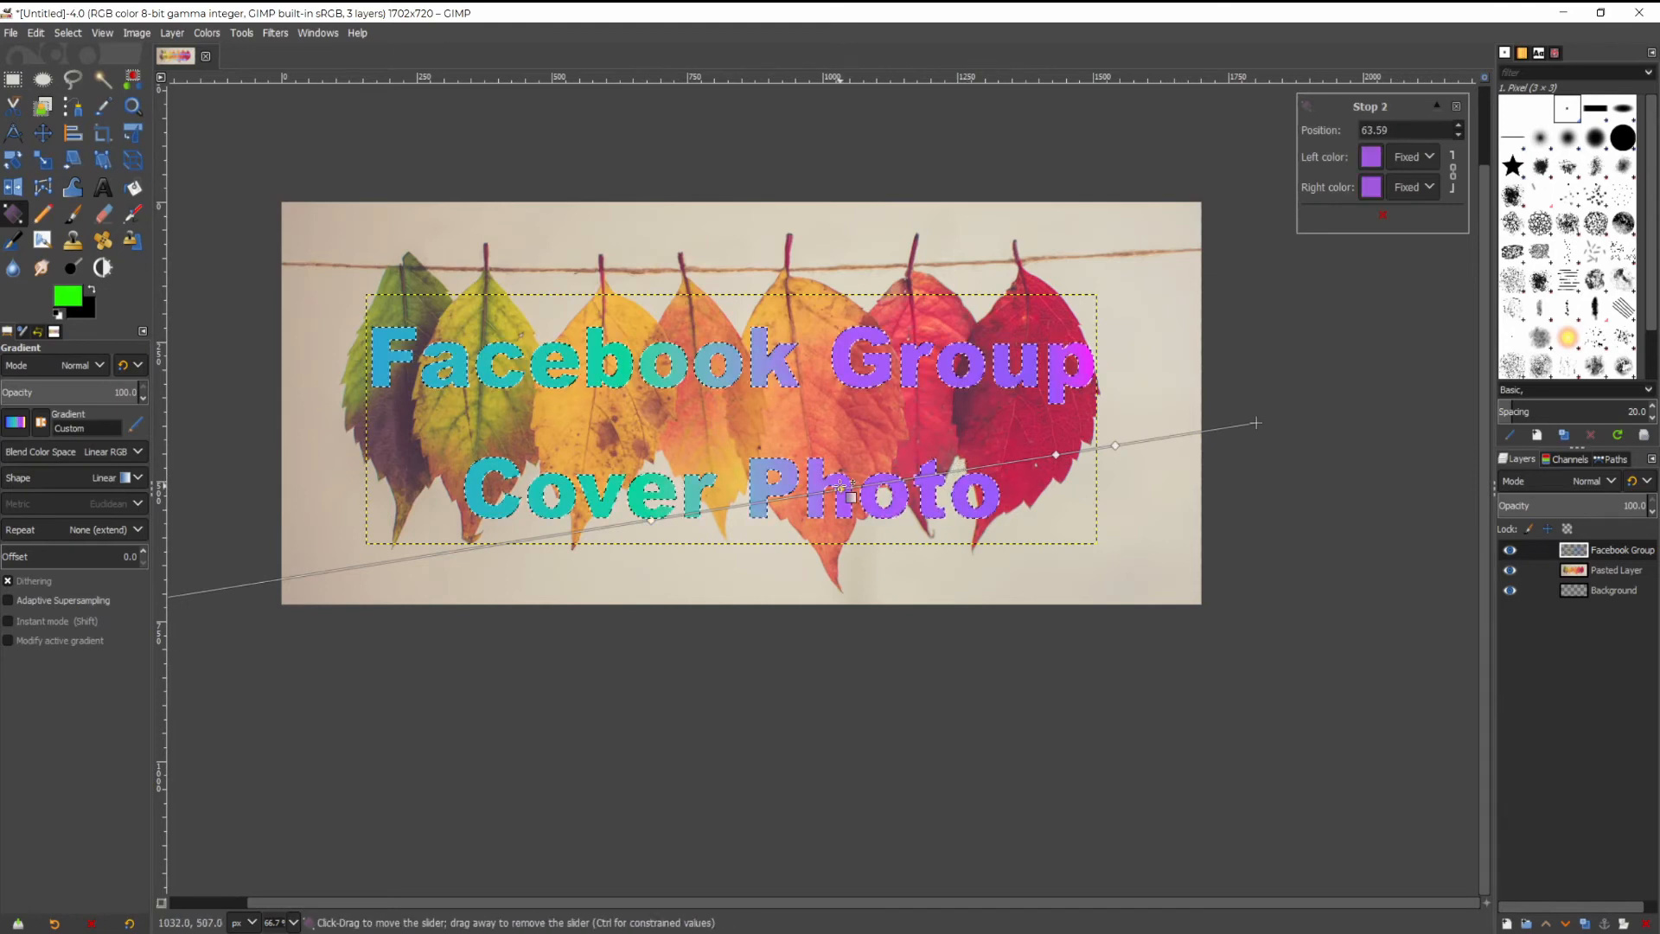
left_click_drag(1056, 454, 1030, 459)
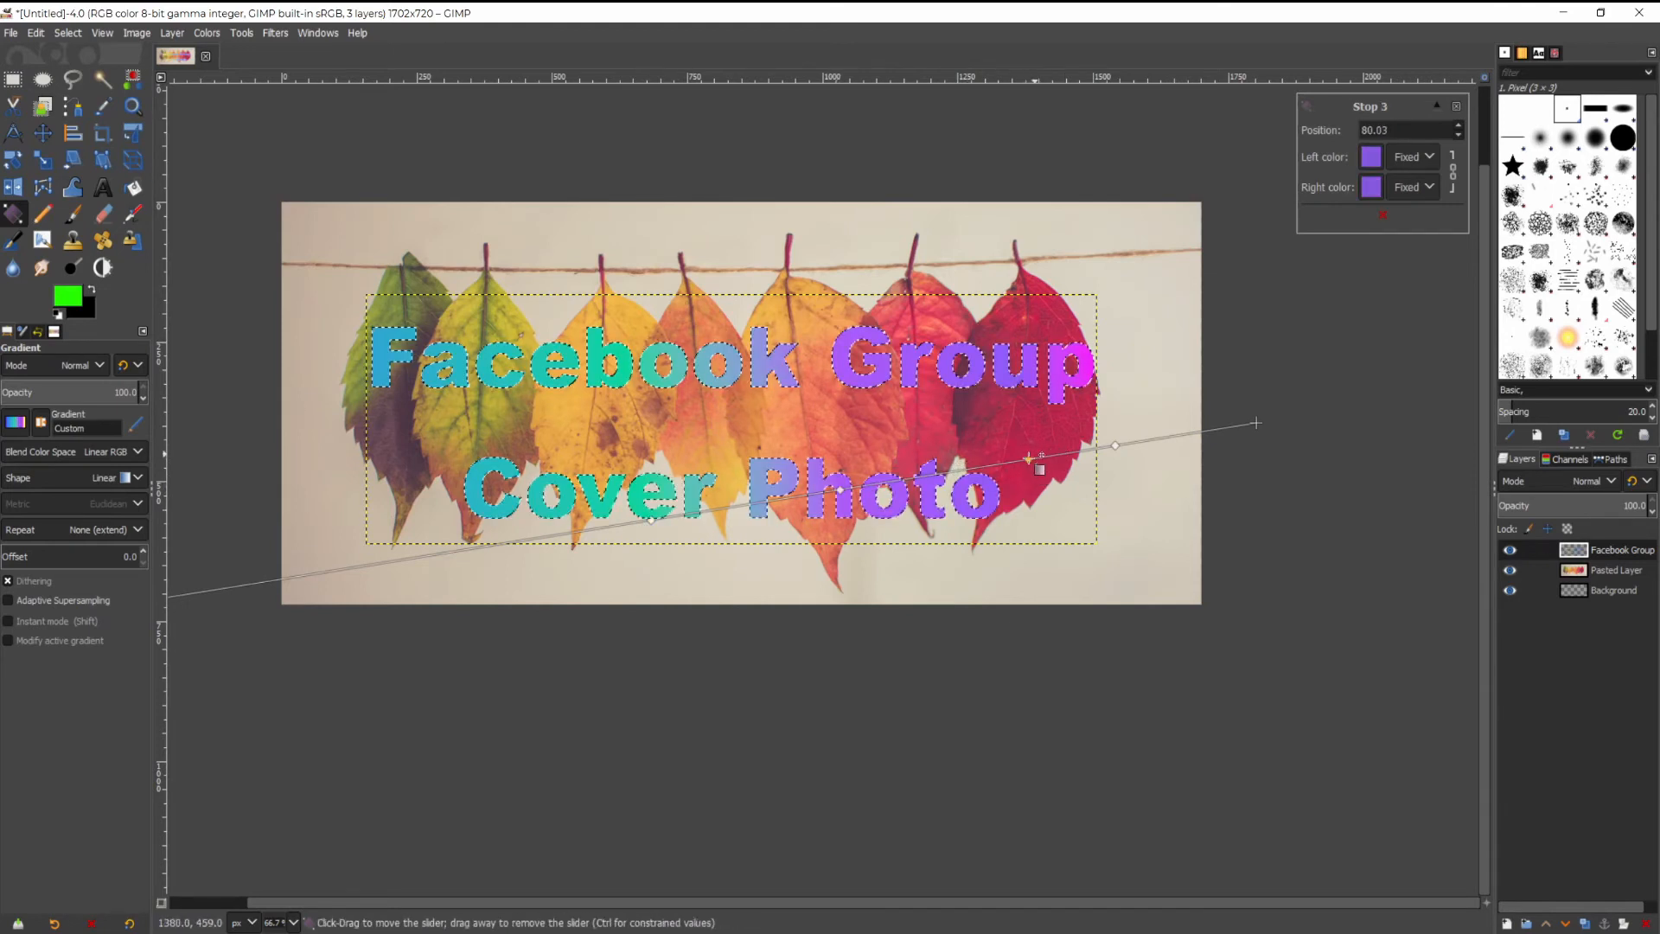
left_click(1115, 444)
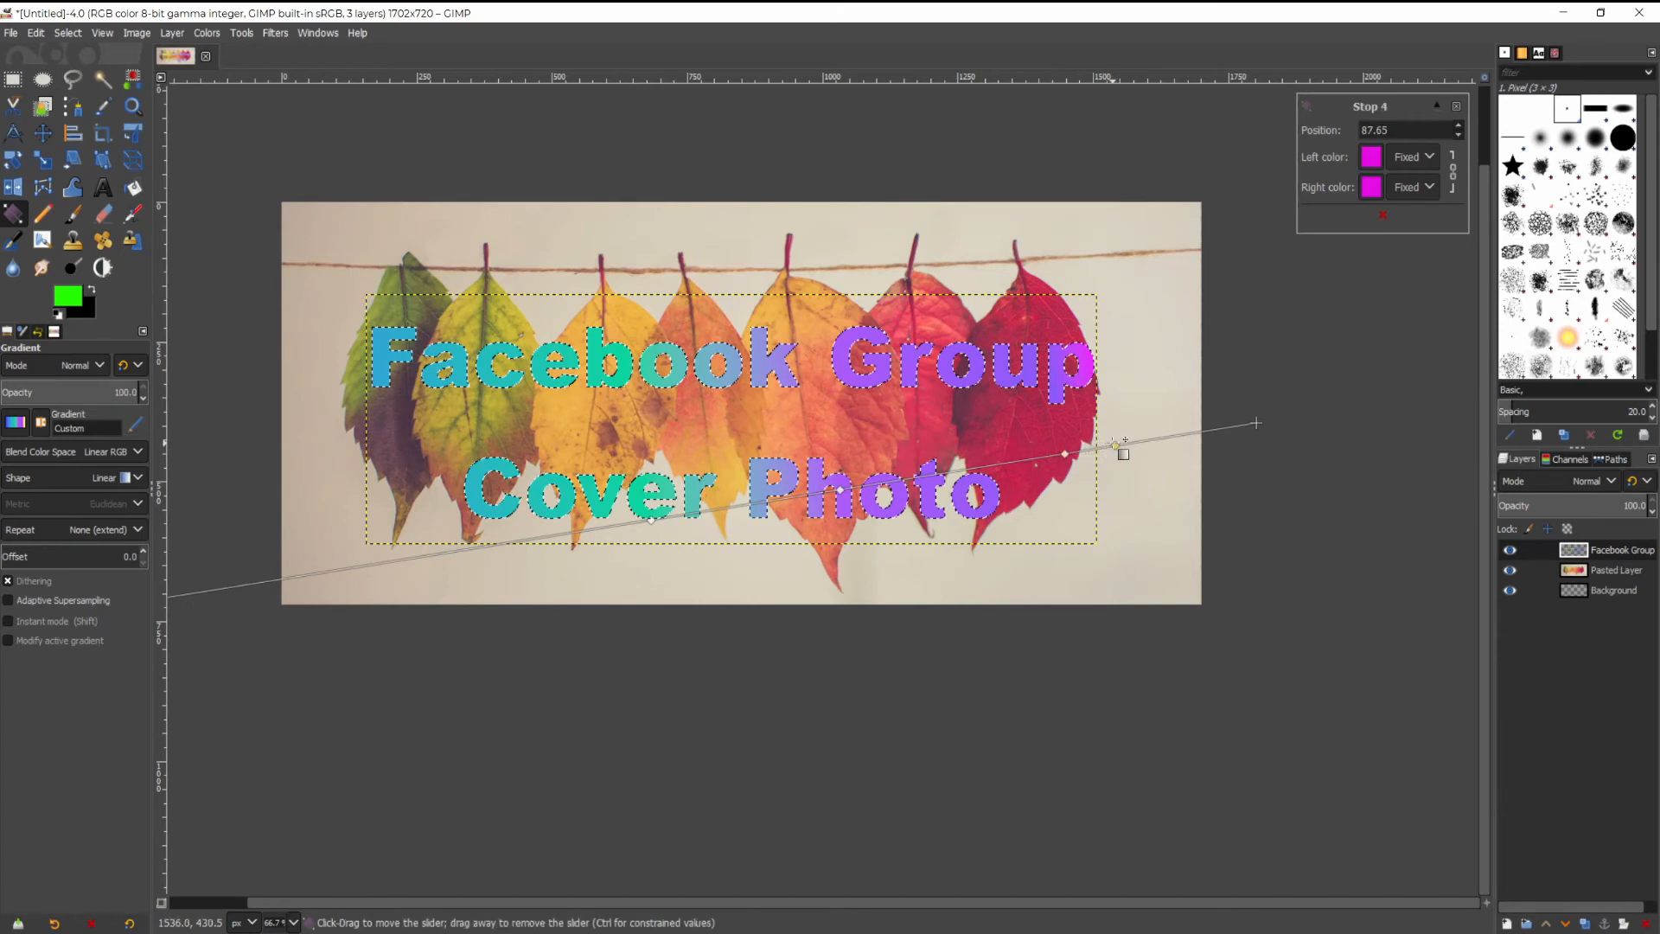
left_click_drag(1221, 424, 1129, 387)
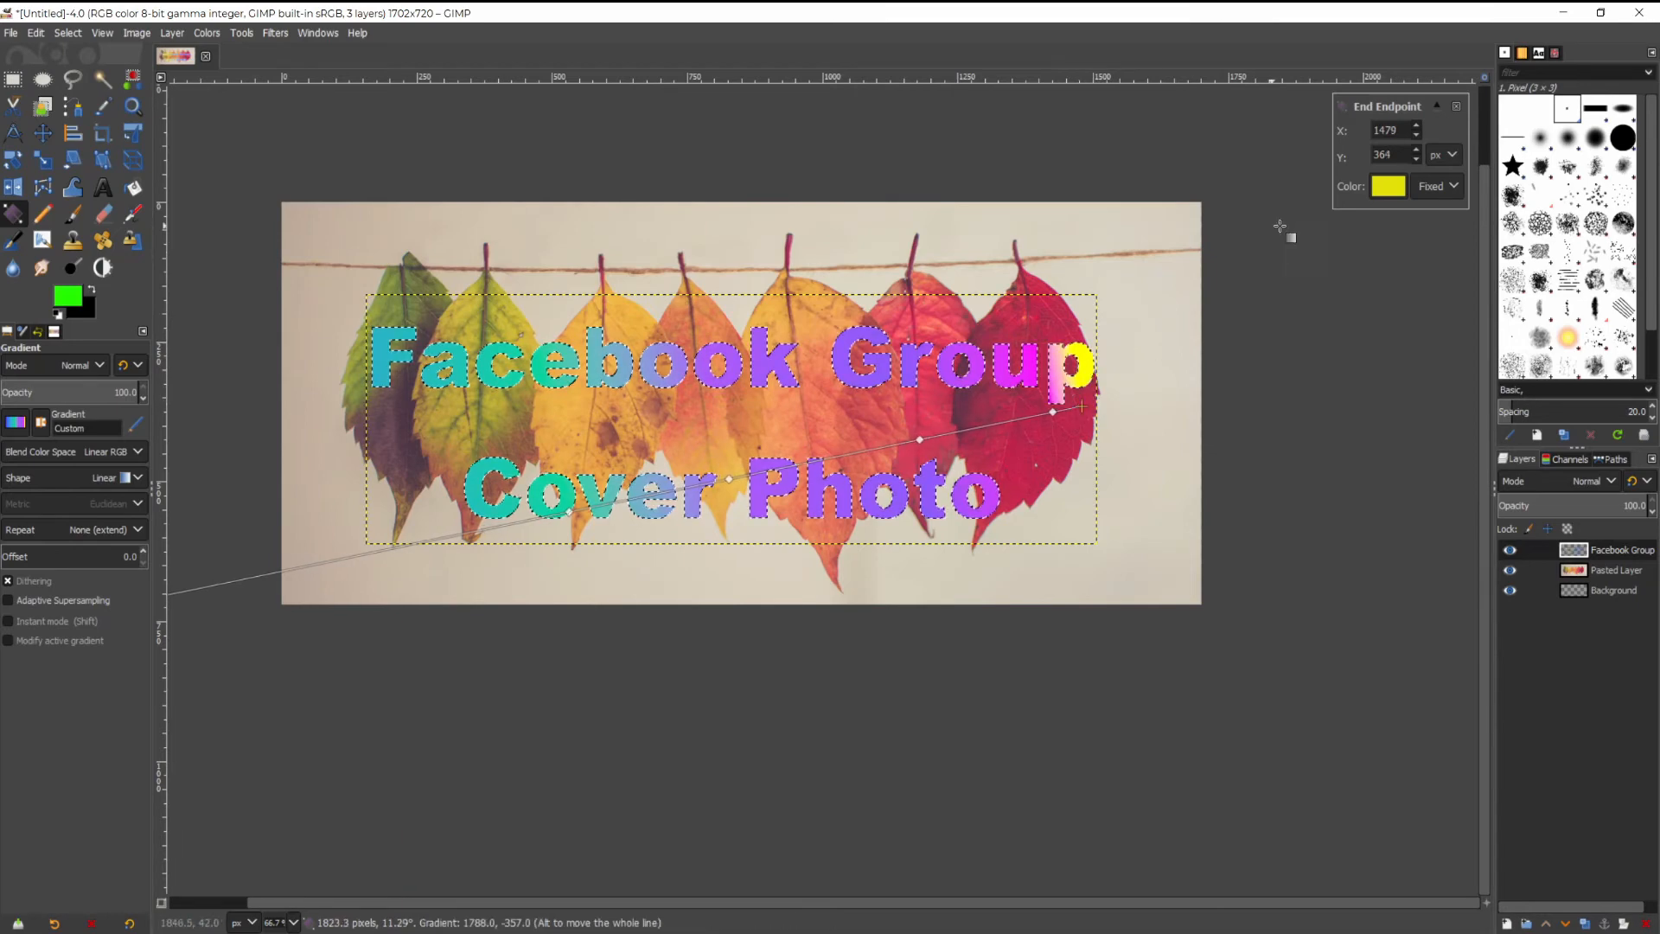
left_click(1388, 186)
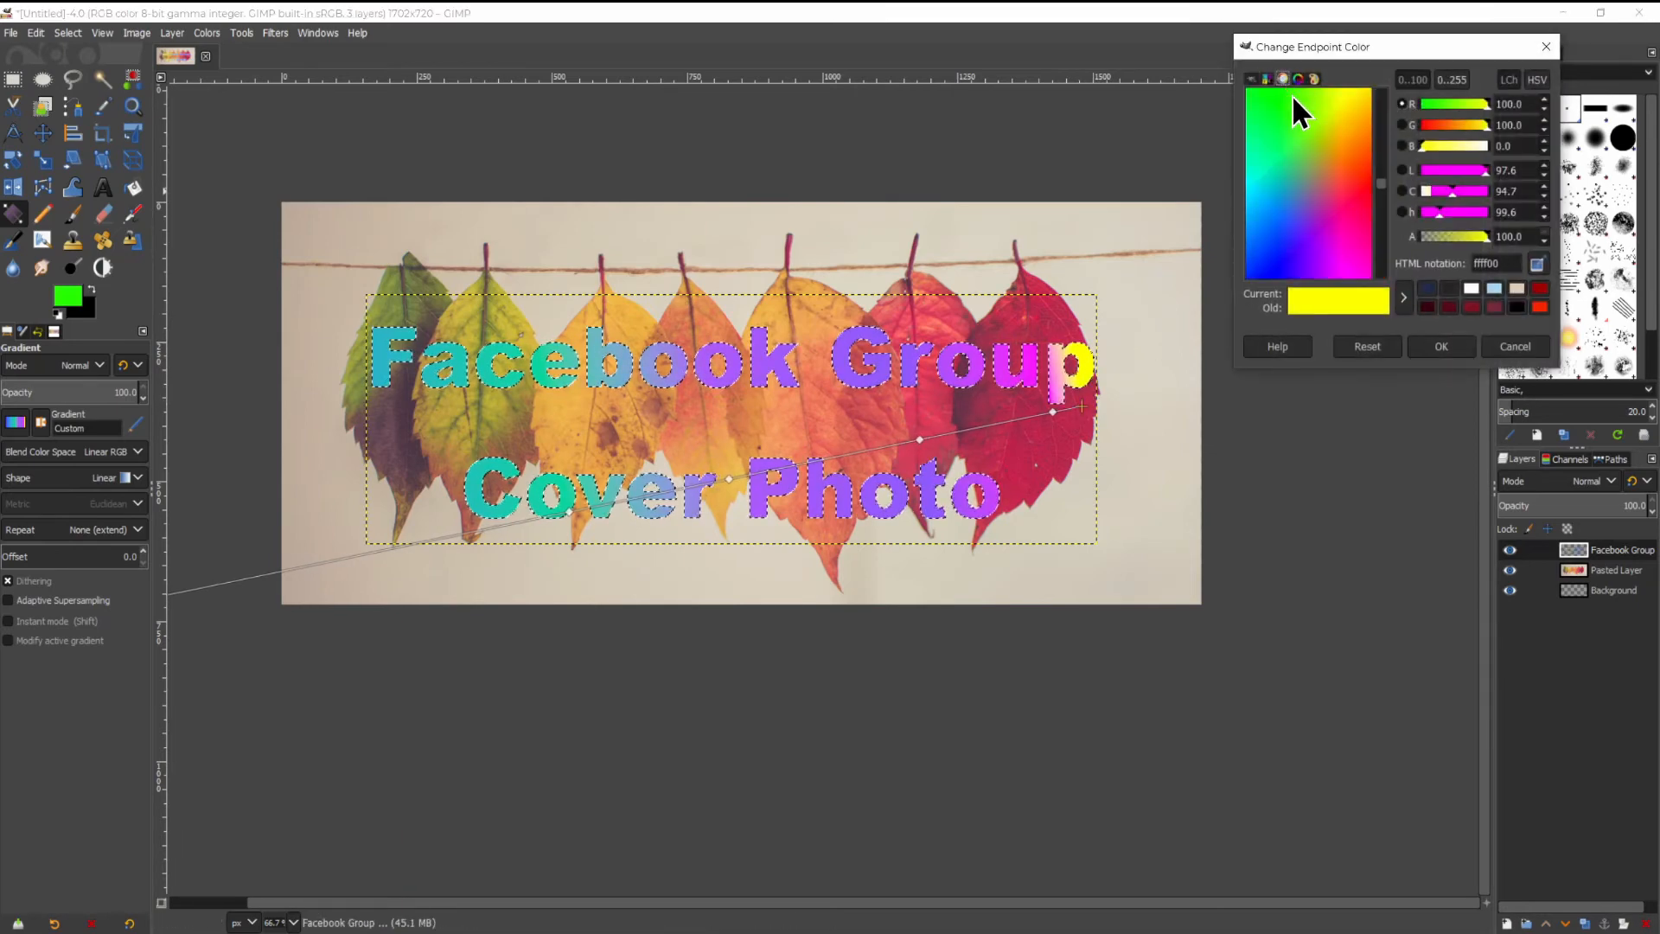
left_click(1340, 102)
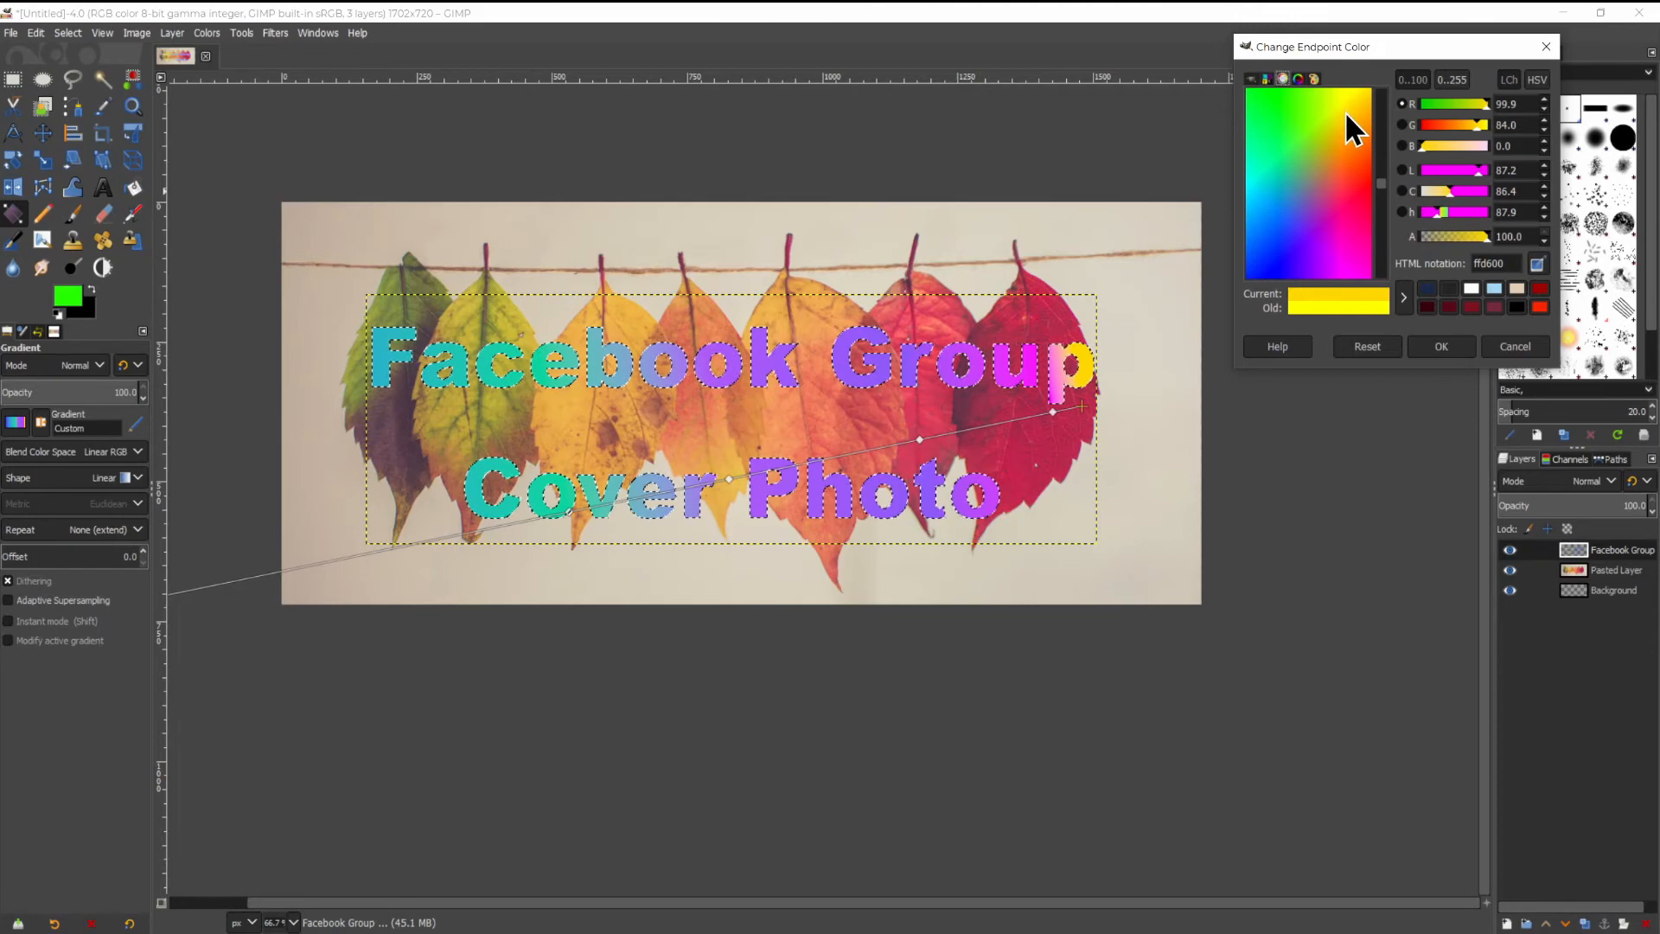
left_click(1356, 159)
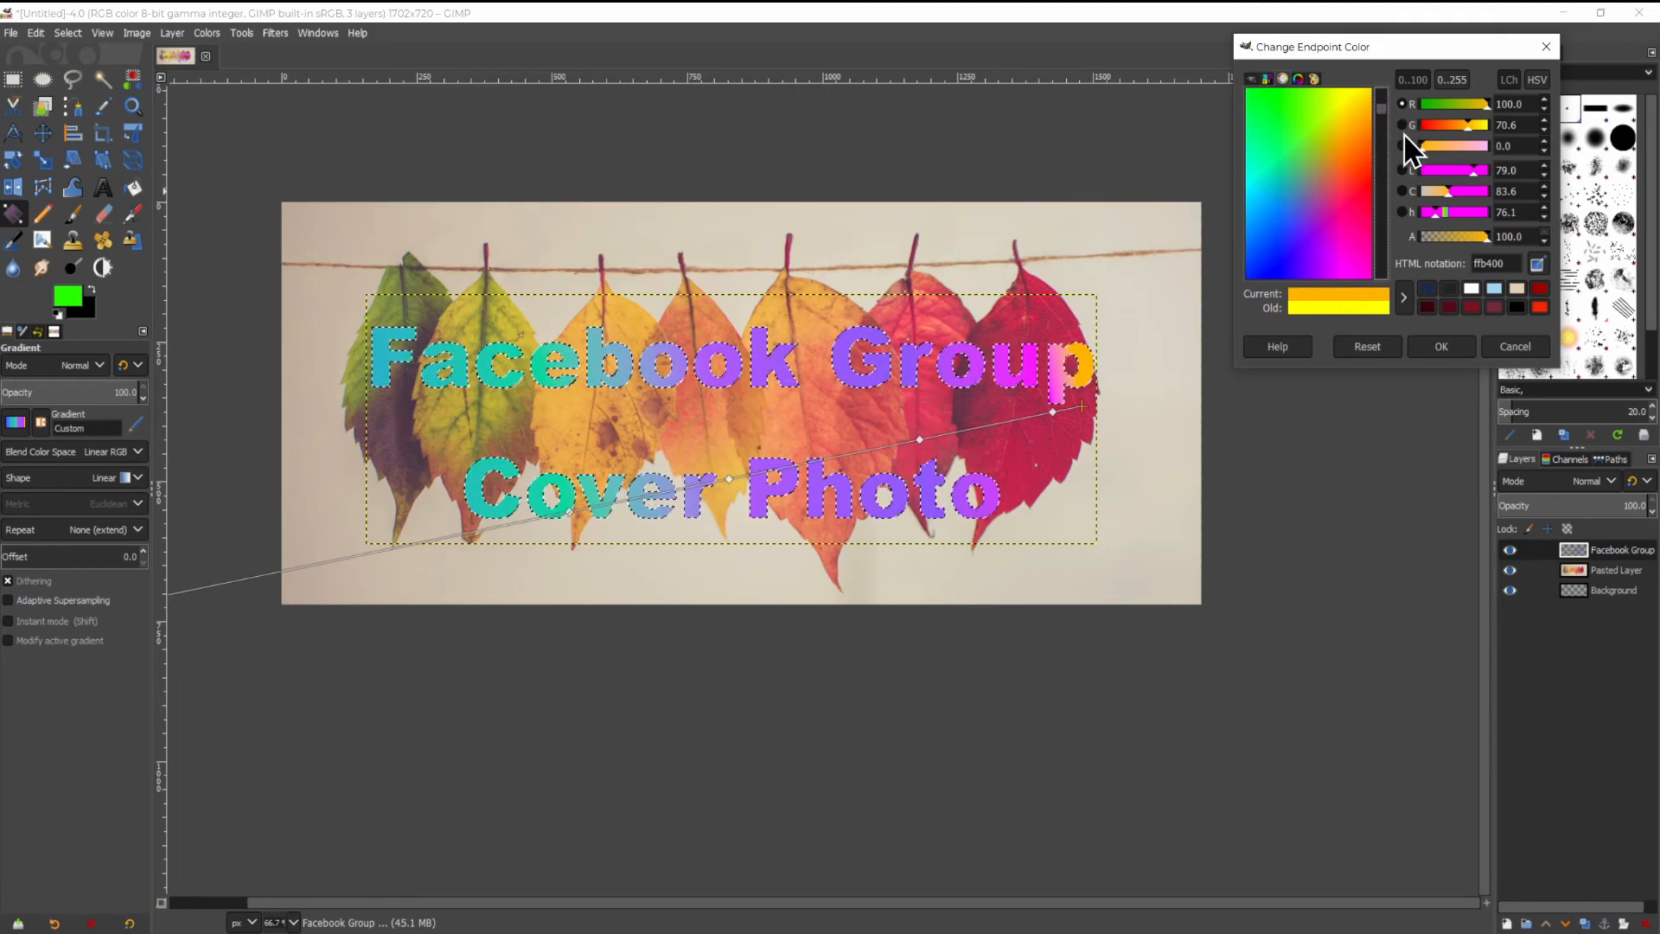
left_click(1492, 349)
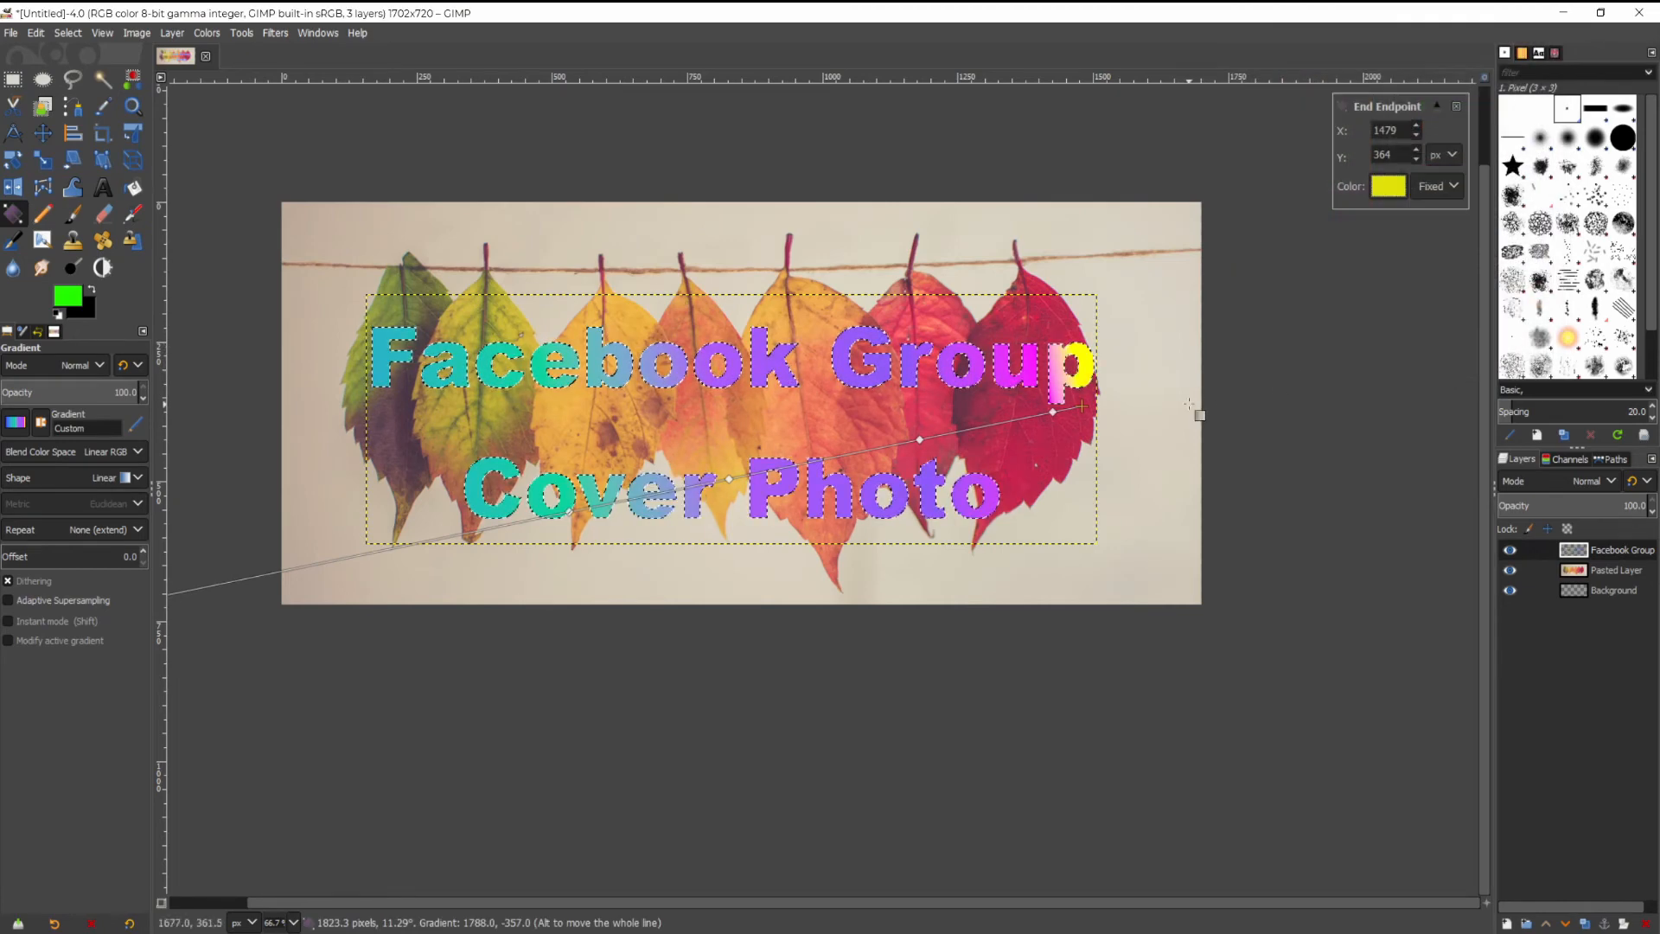
Open the end endpoint's color and try yellow fffd19 with alpha 67.9.
left_click(1389, 185)
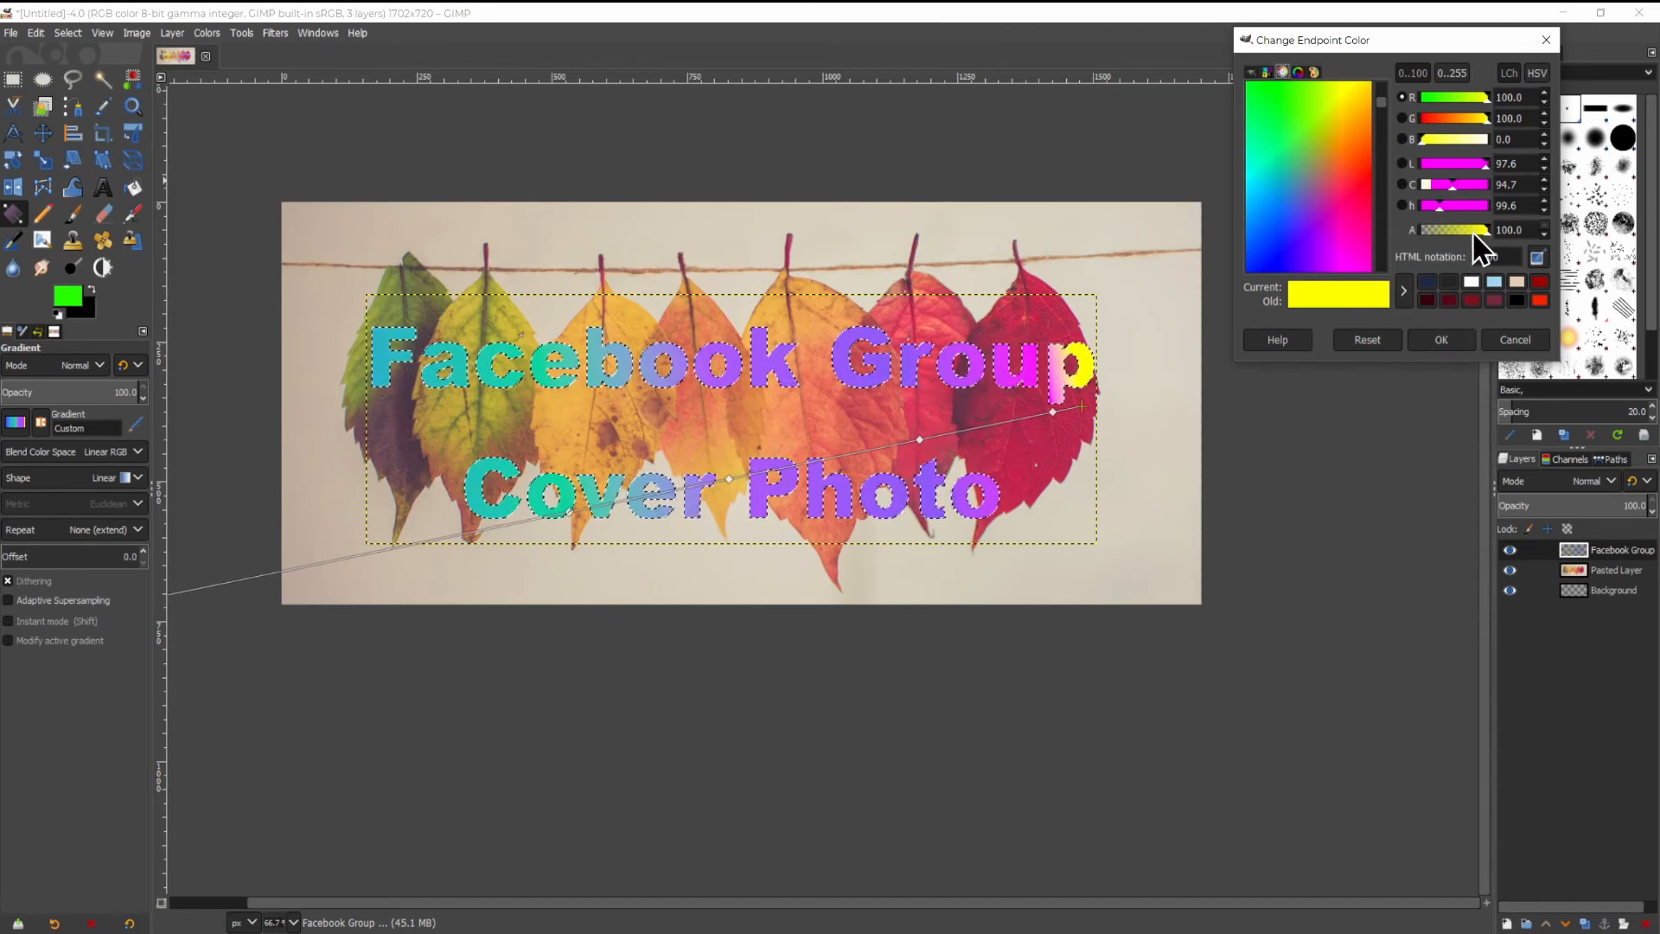
mouse_move(1474, 231)
left_mouse_down()
mouse_move(1446, 231)
mouse_move(1465, 231)
left_mouse_up()
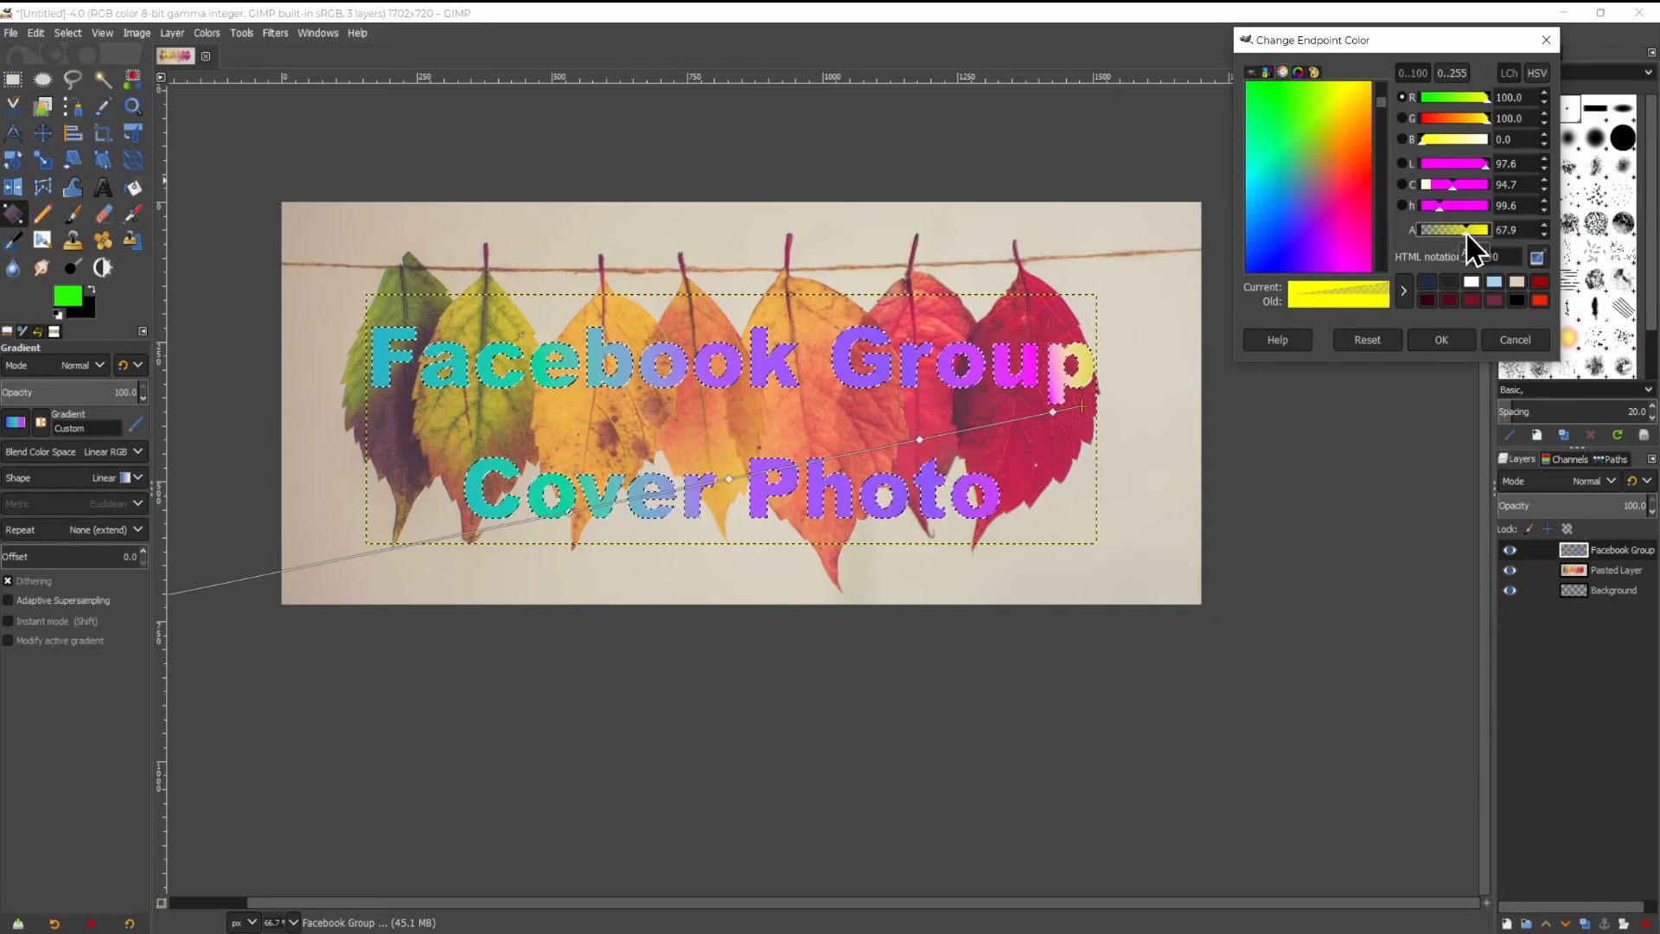
left_click(1347, 87)
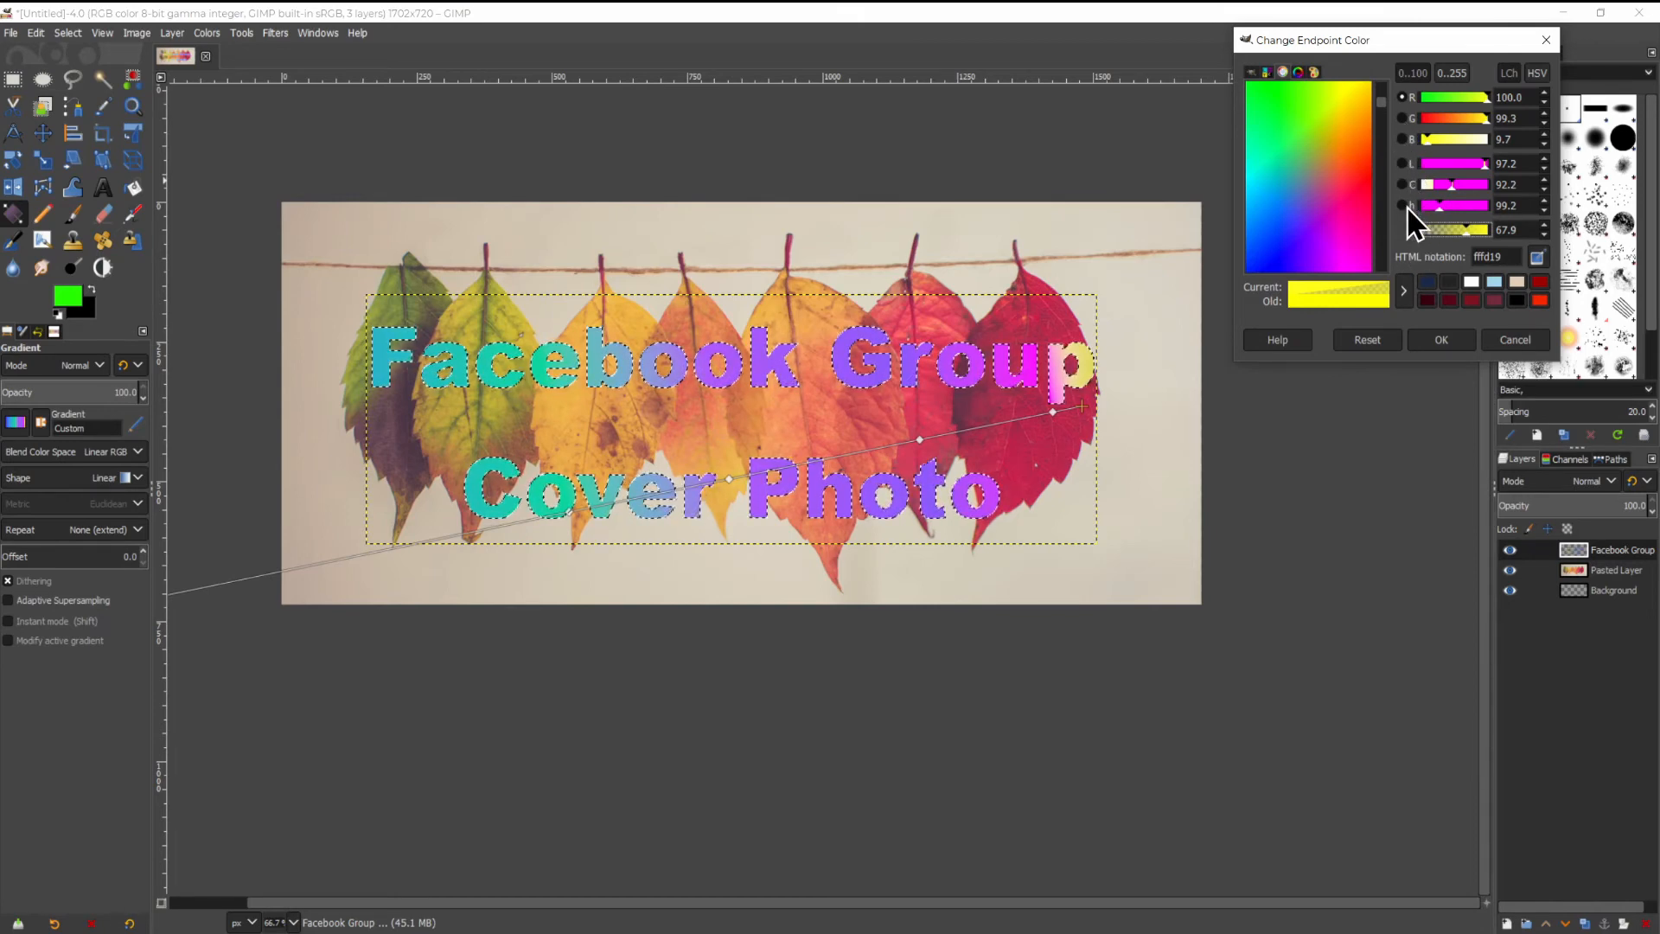
Compare the HSV and LCh color values and look through the alternative color selectors, finishing on the GIMP selector.
left_click(1537, 73)
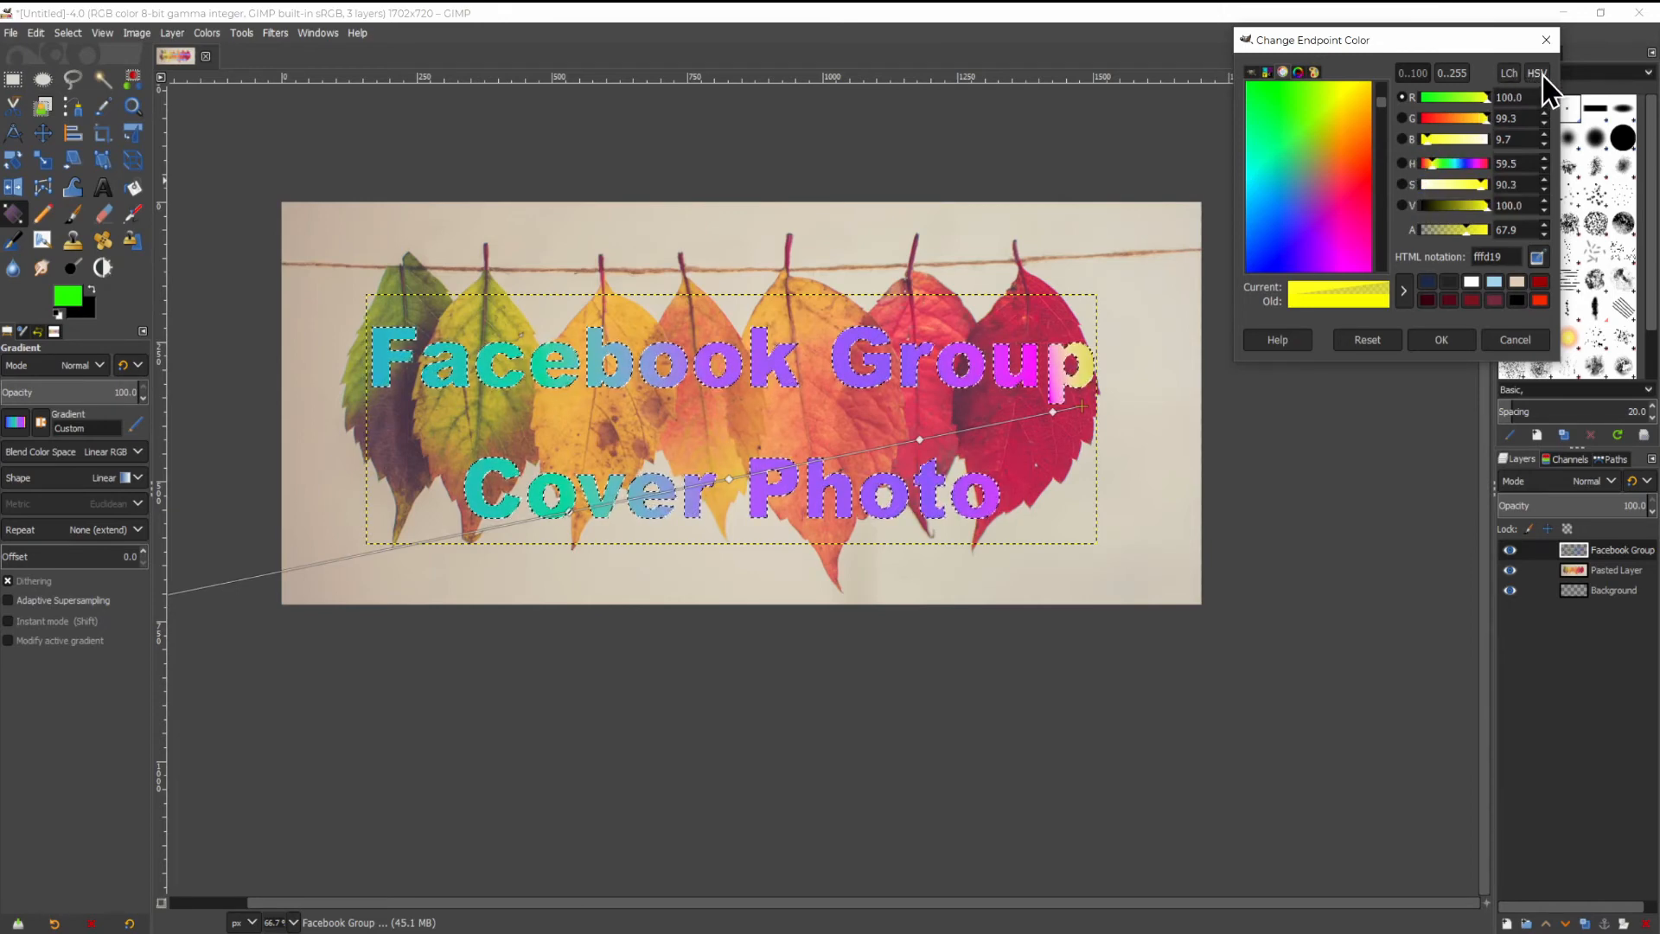
left_click(1519, 74)
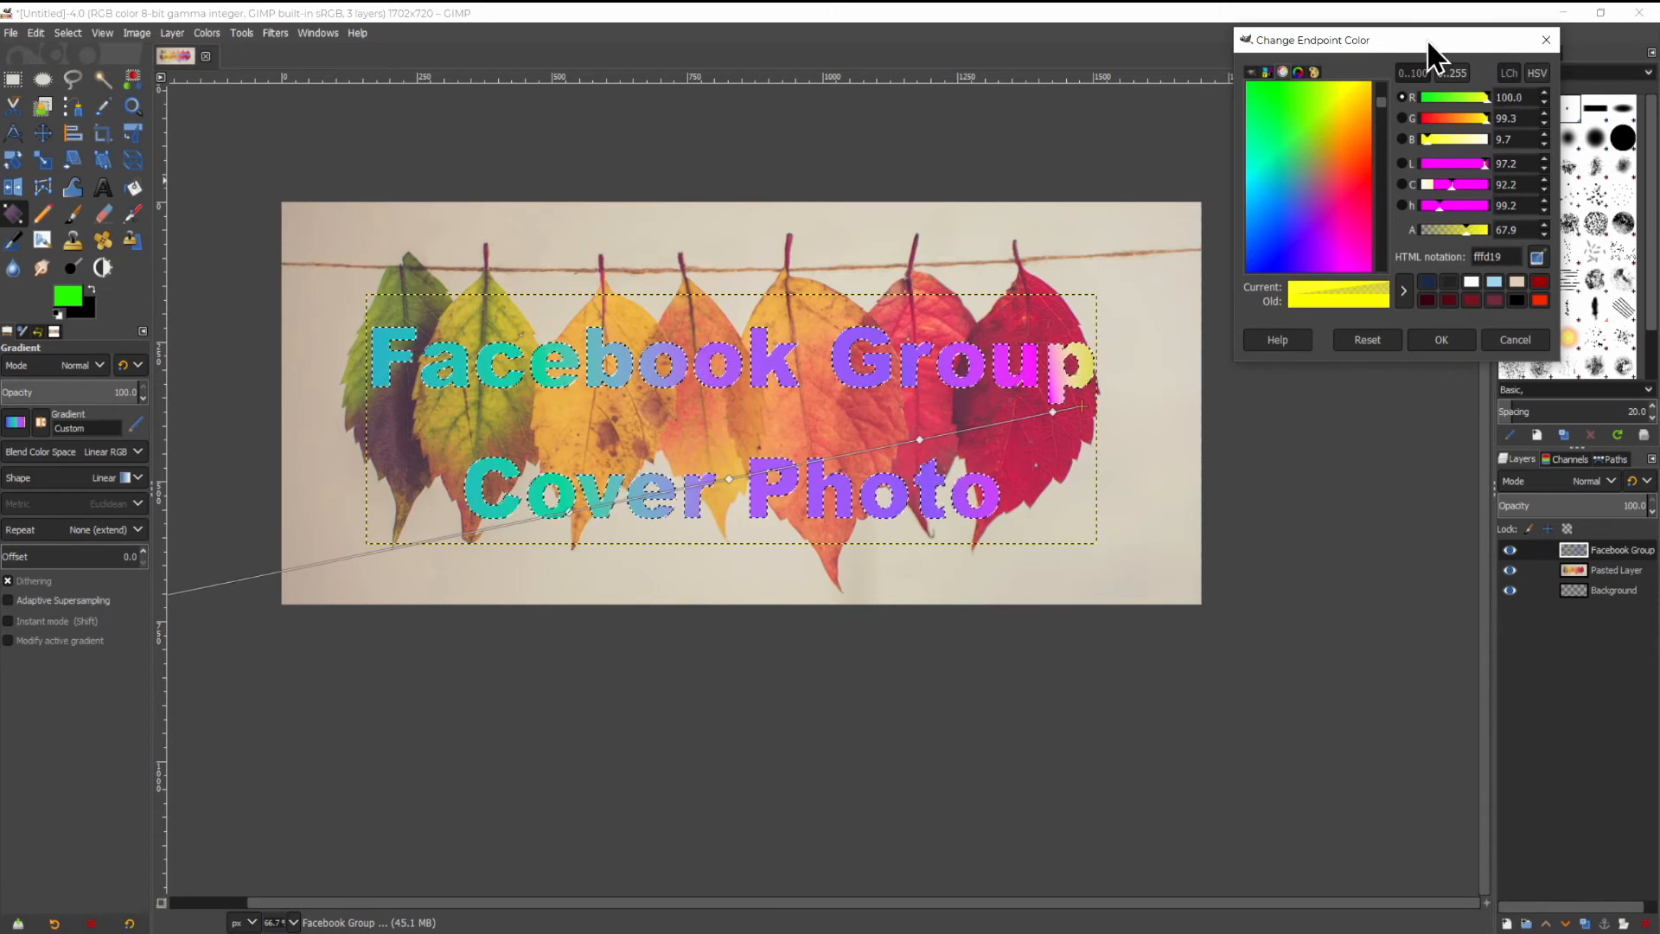
left_click_drag(1427, 38, 831, 252)
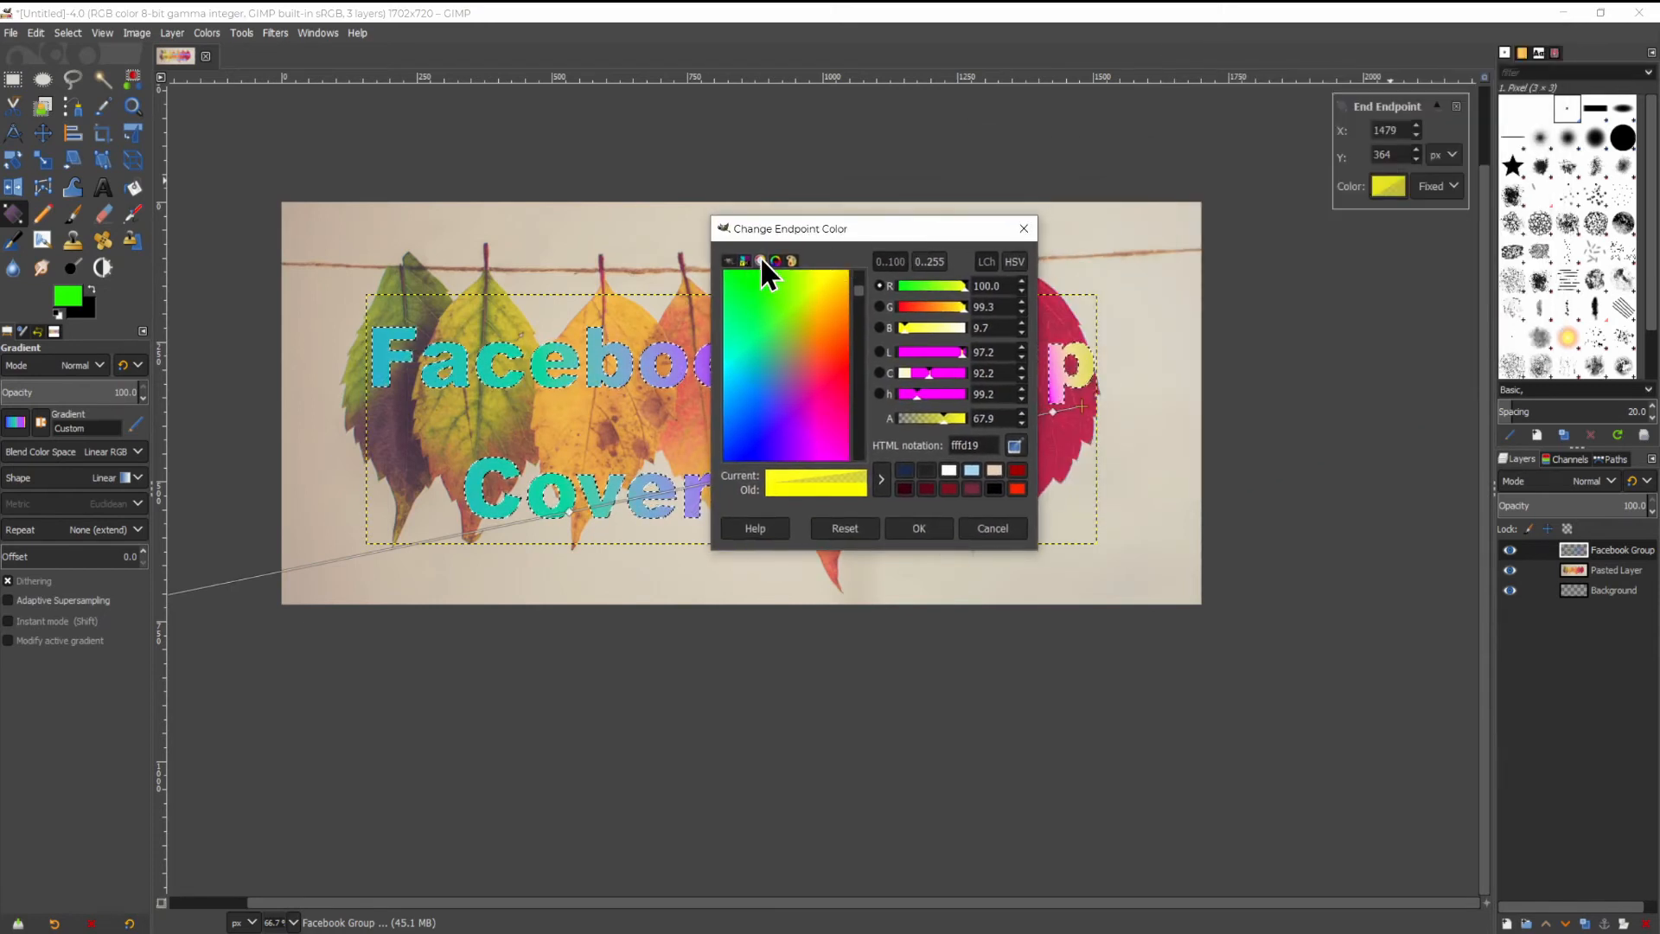
left_click(744, 260)
left_click(792, 261)
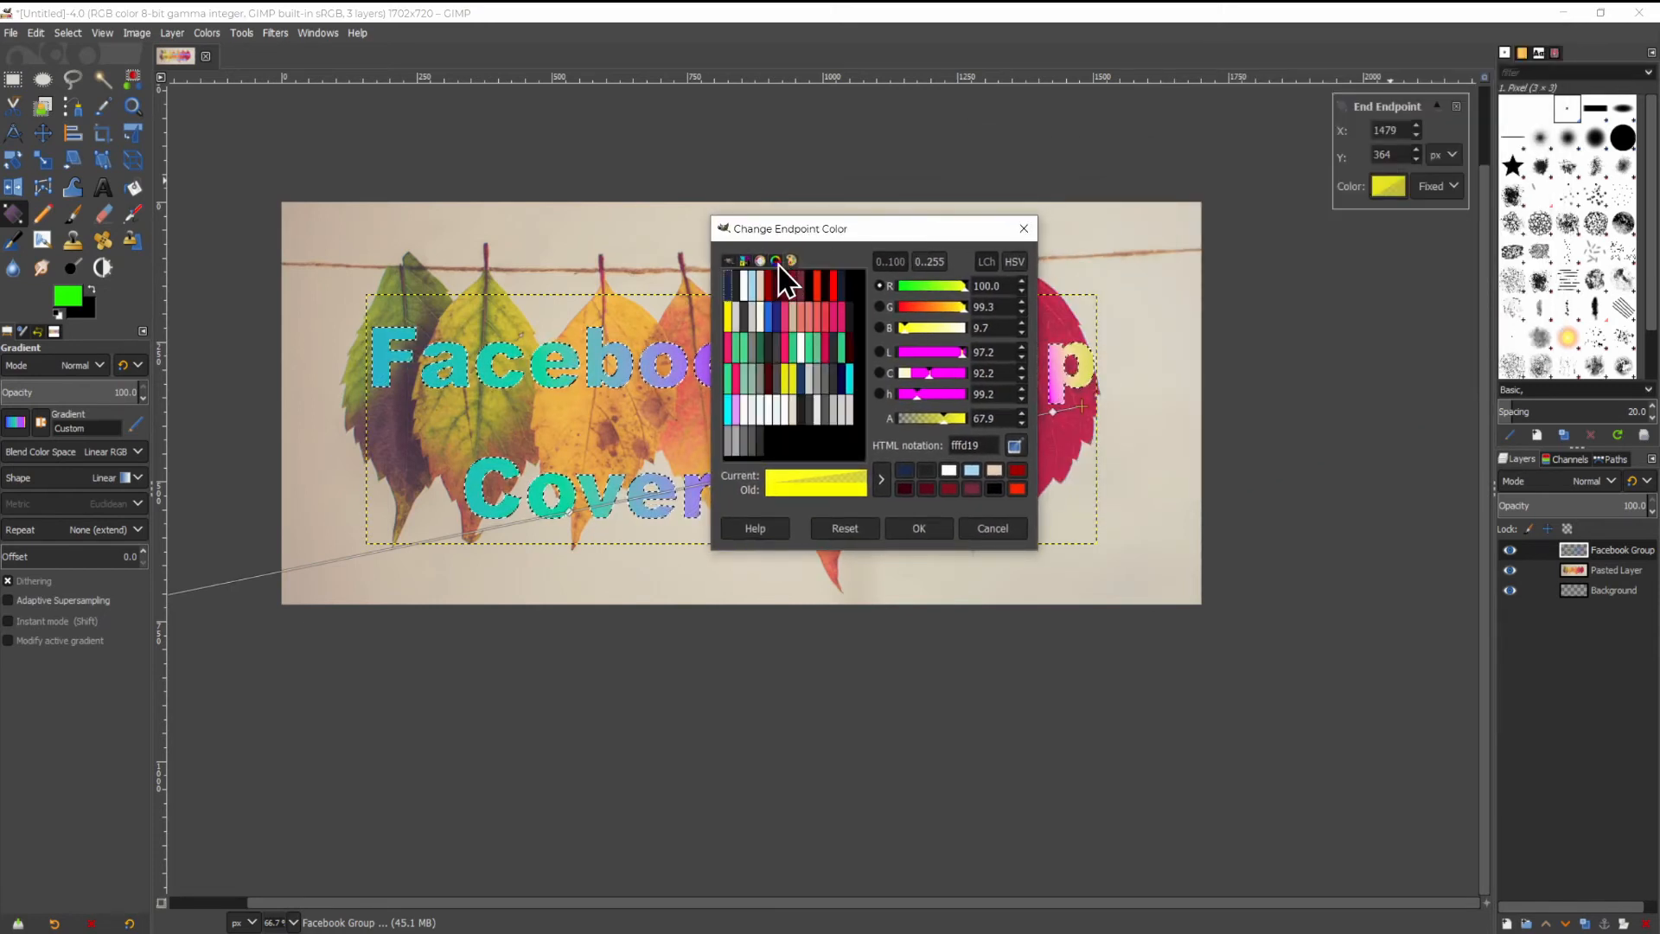
left_click(776, 262)
left_click(791, 261)
left_click(730, 262)
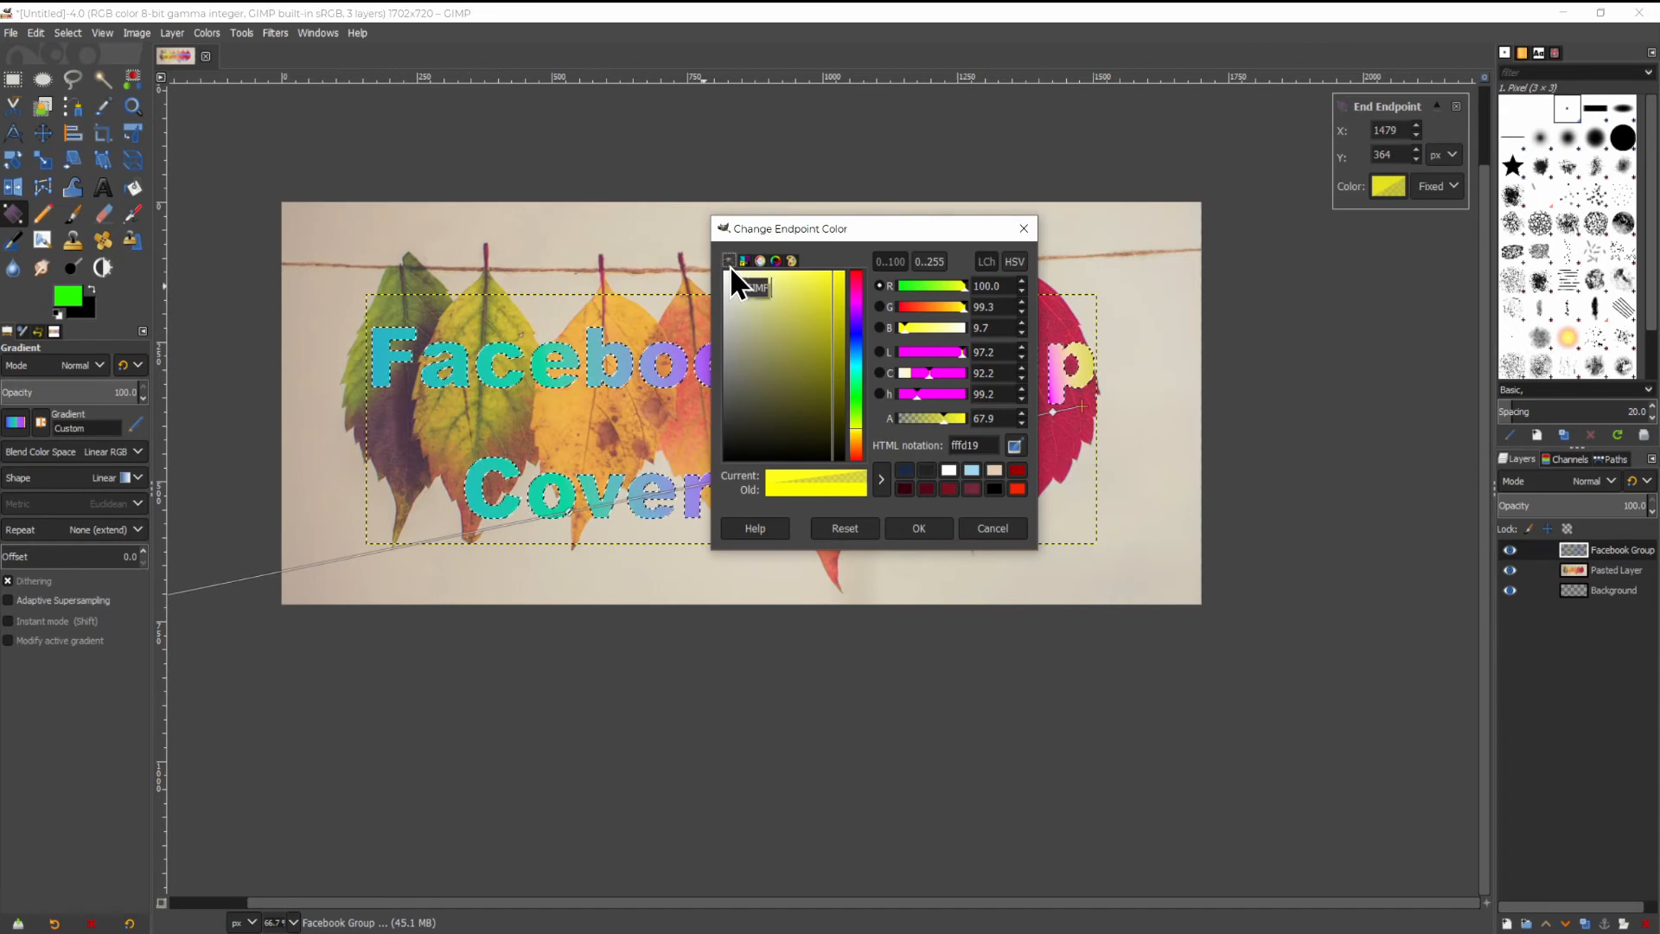
Set the end endpoint's color to pale yellow fffe90 with alpha 100.0 and accept it.
left_click_drag(820, 301, 796, 273)
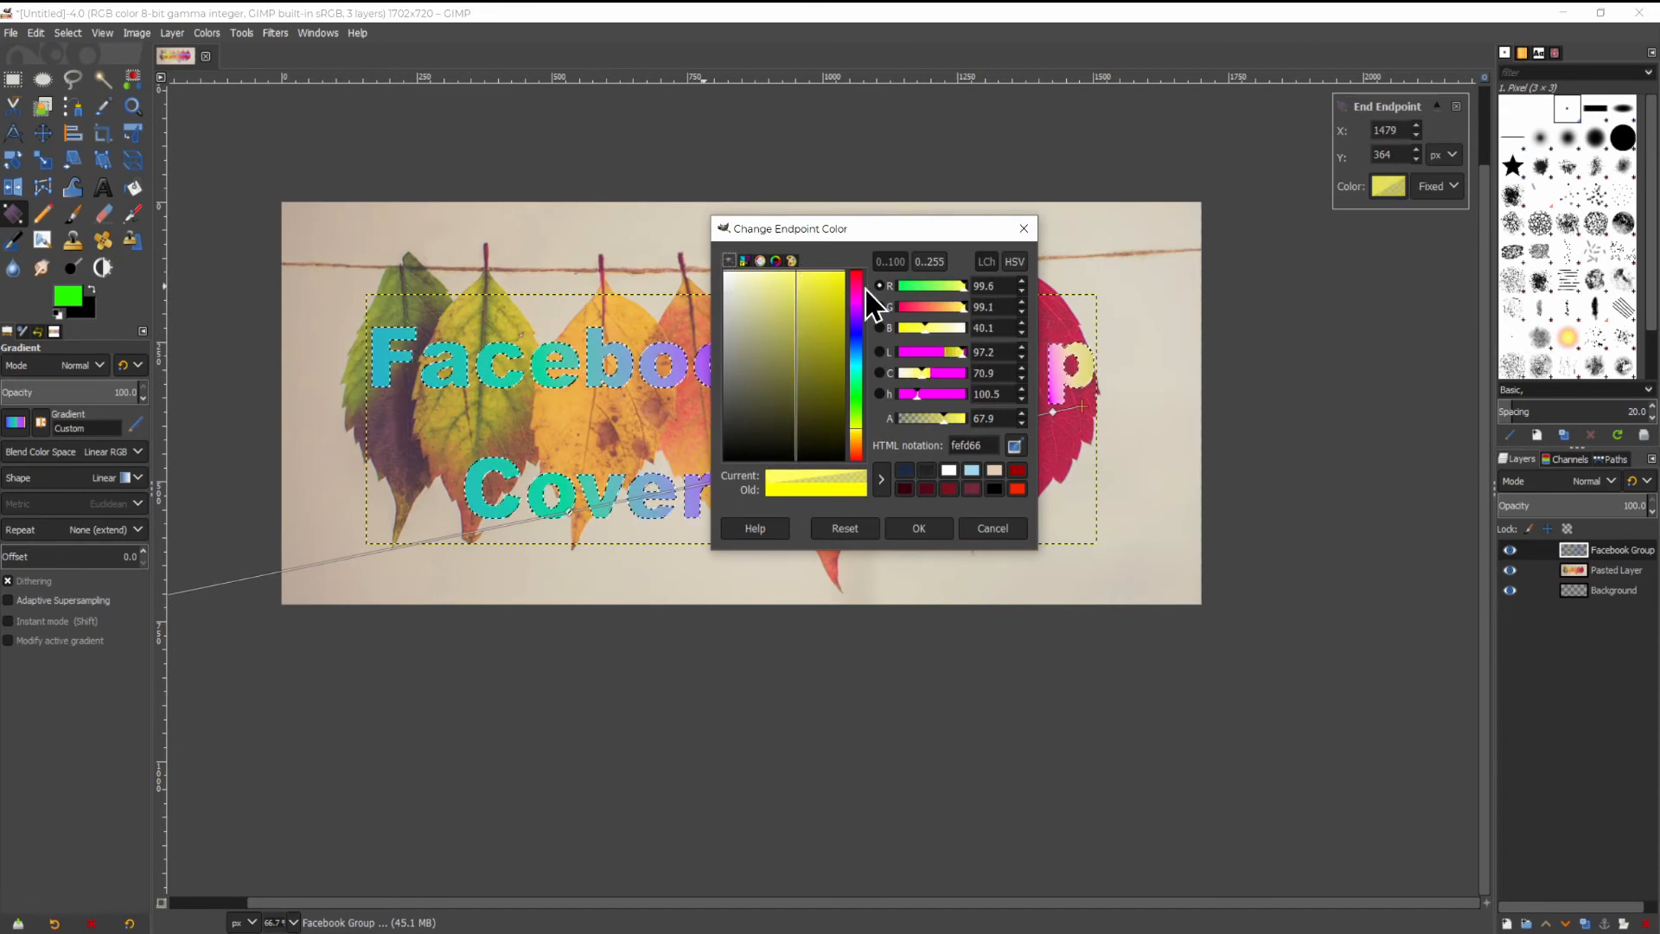
left_click_drag(942, 422, 973, 435)
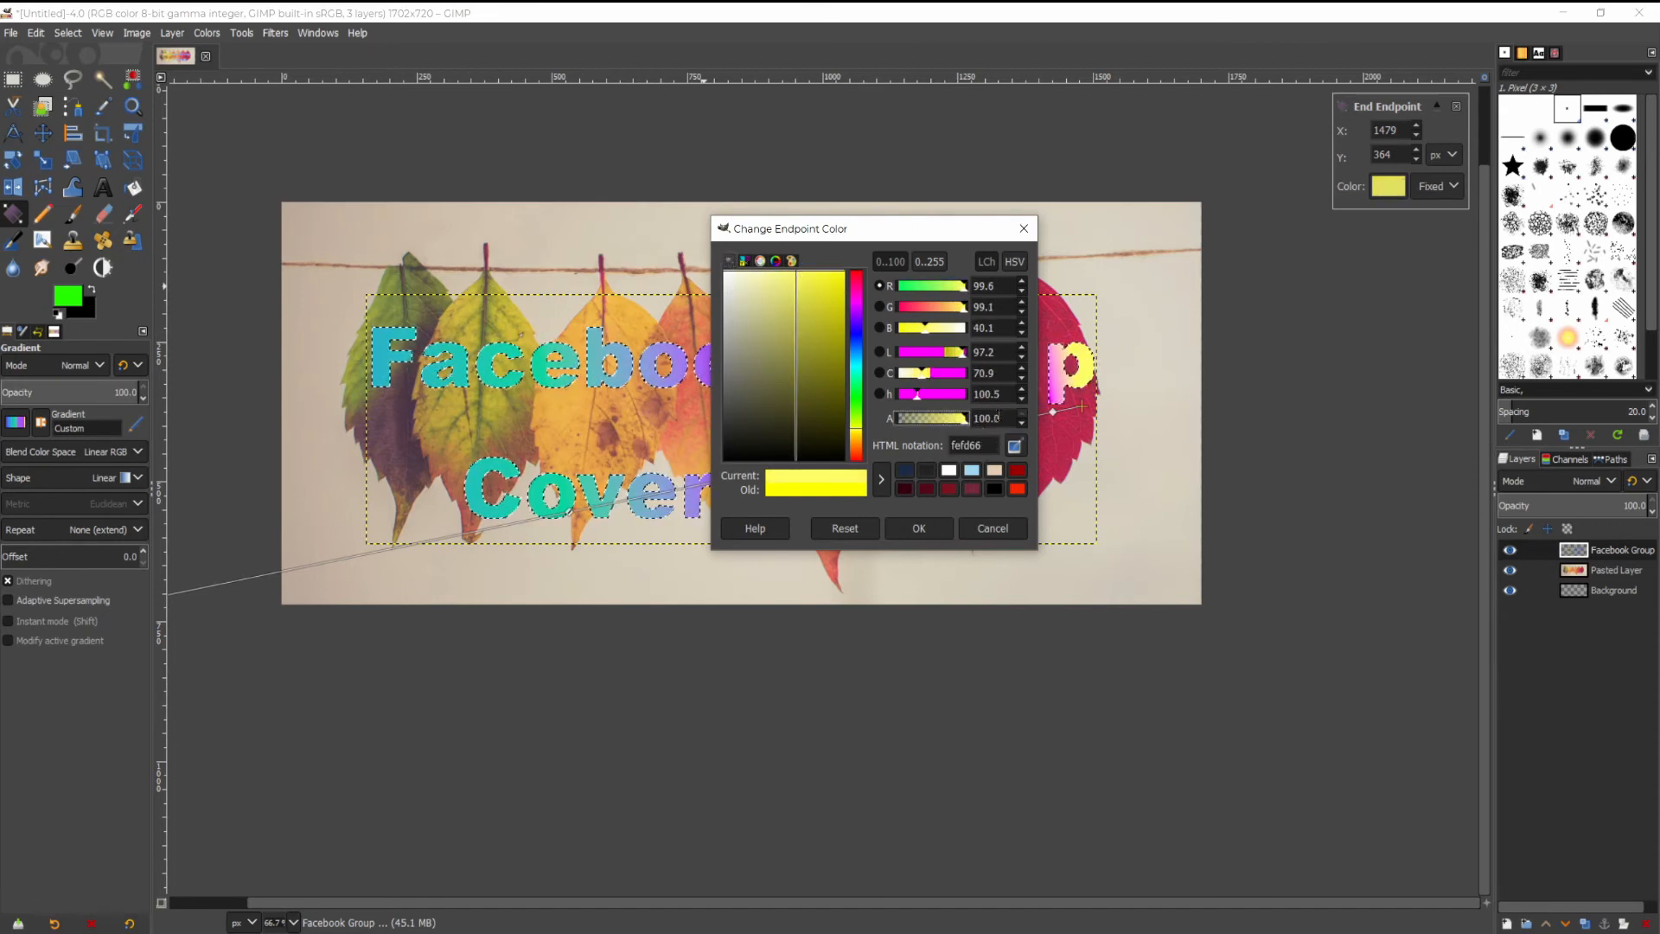
left_click_drag(841, 225, 1356, 279)
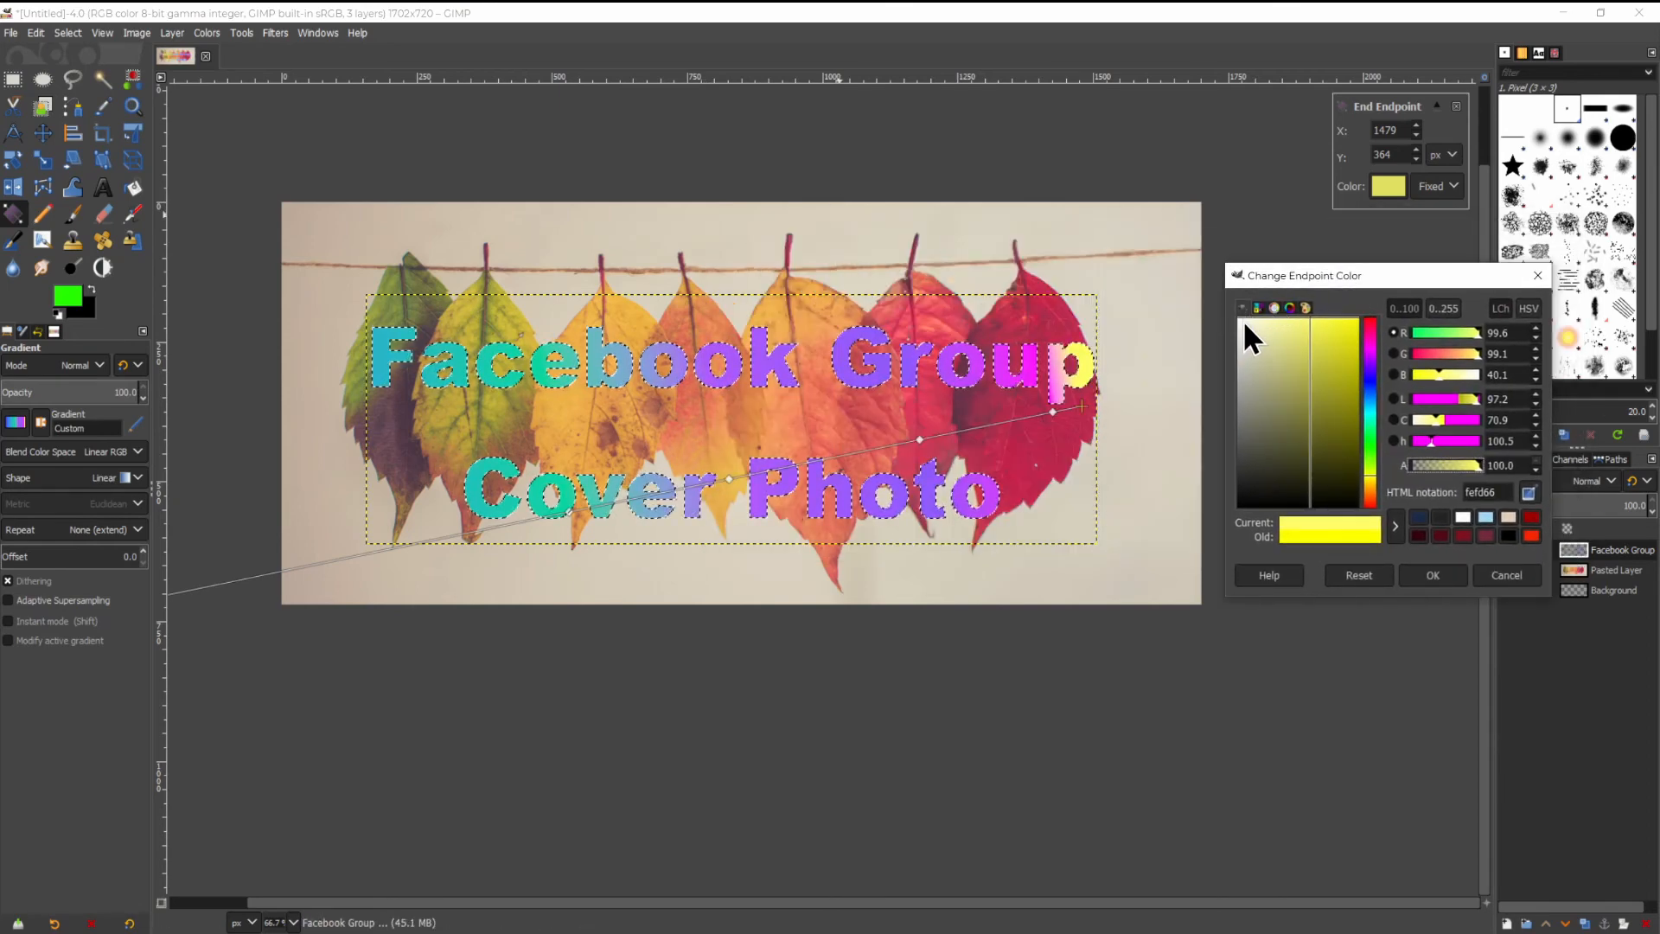
left_click(1291, 321)
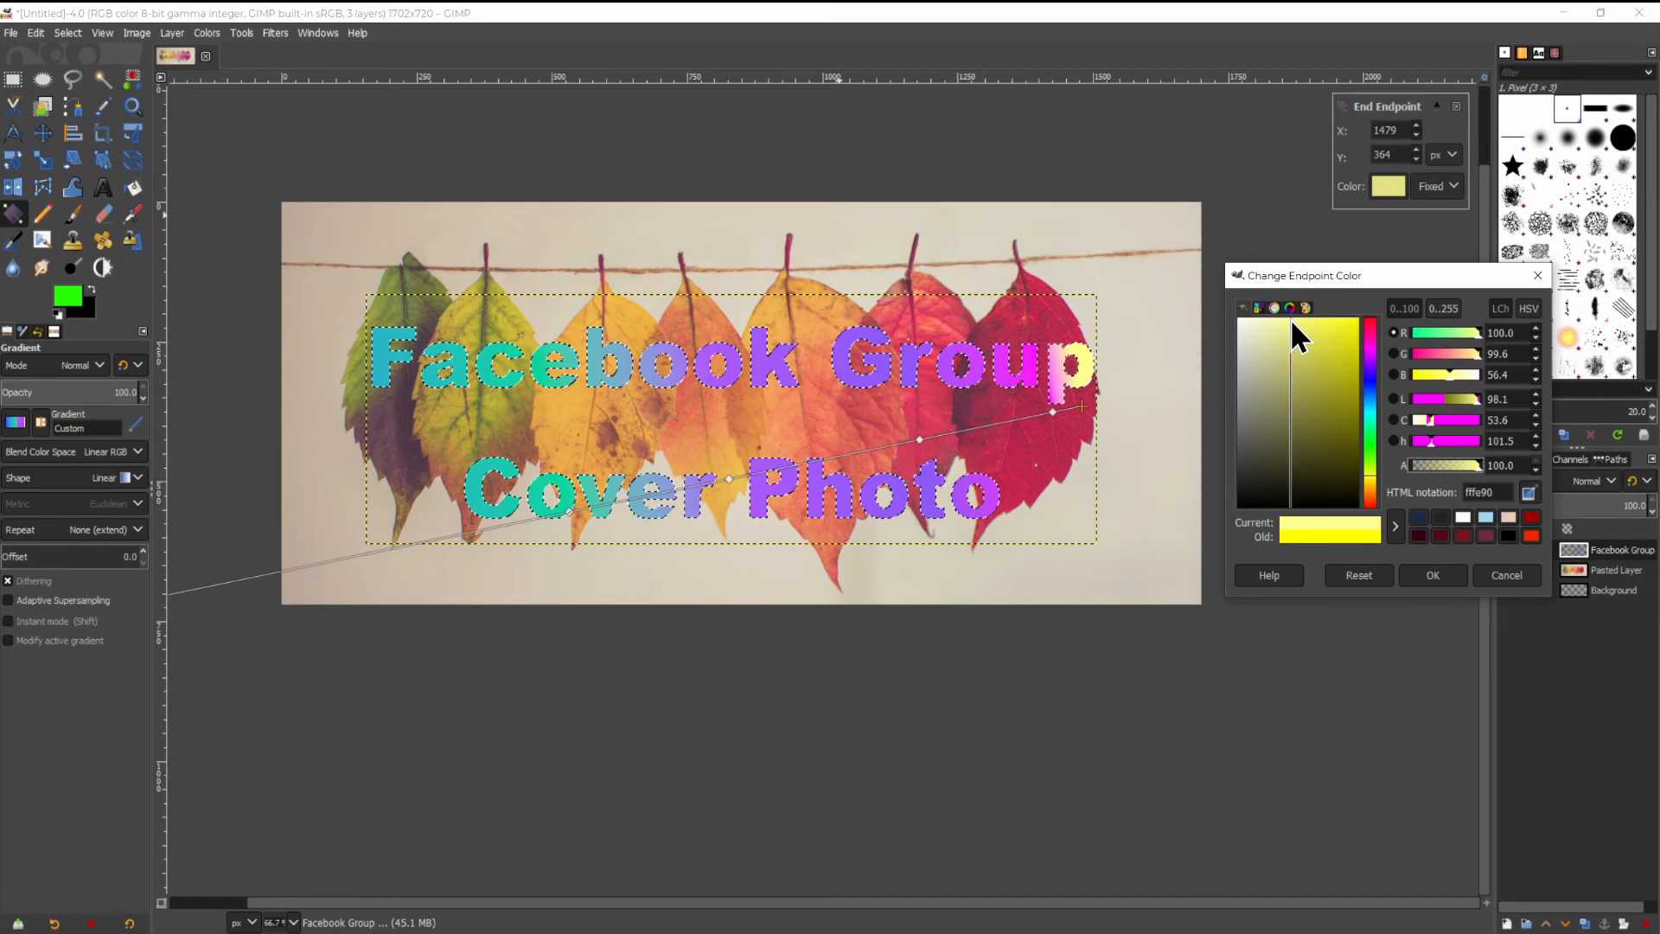
left_click(1427, 569)
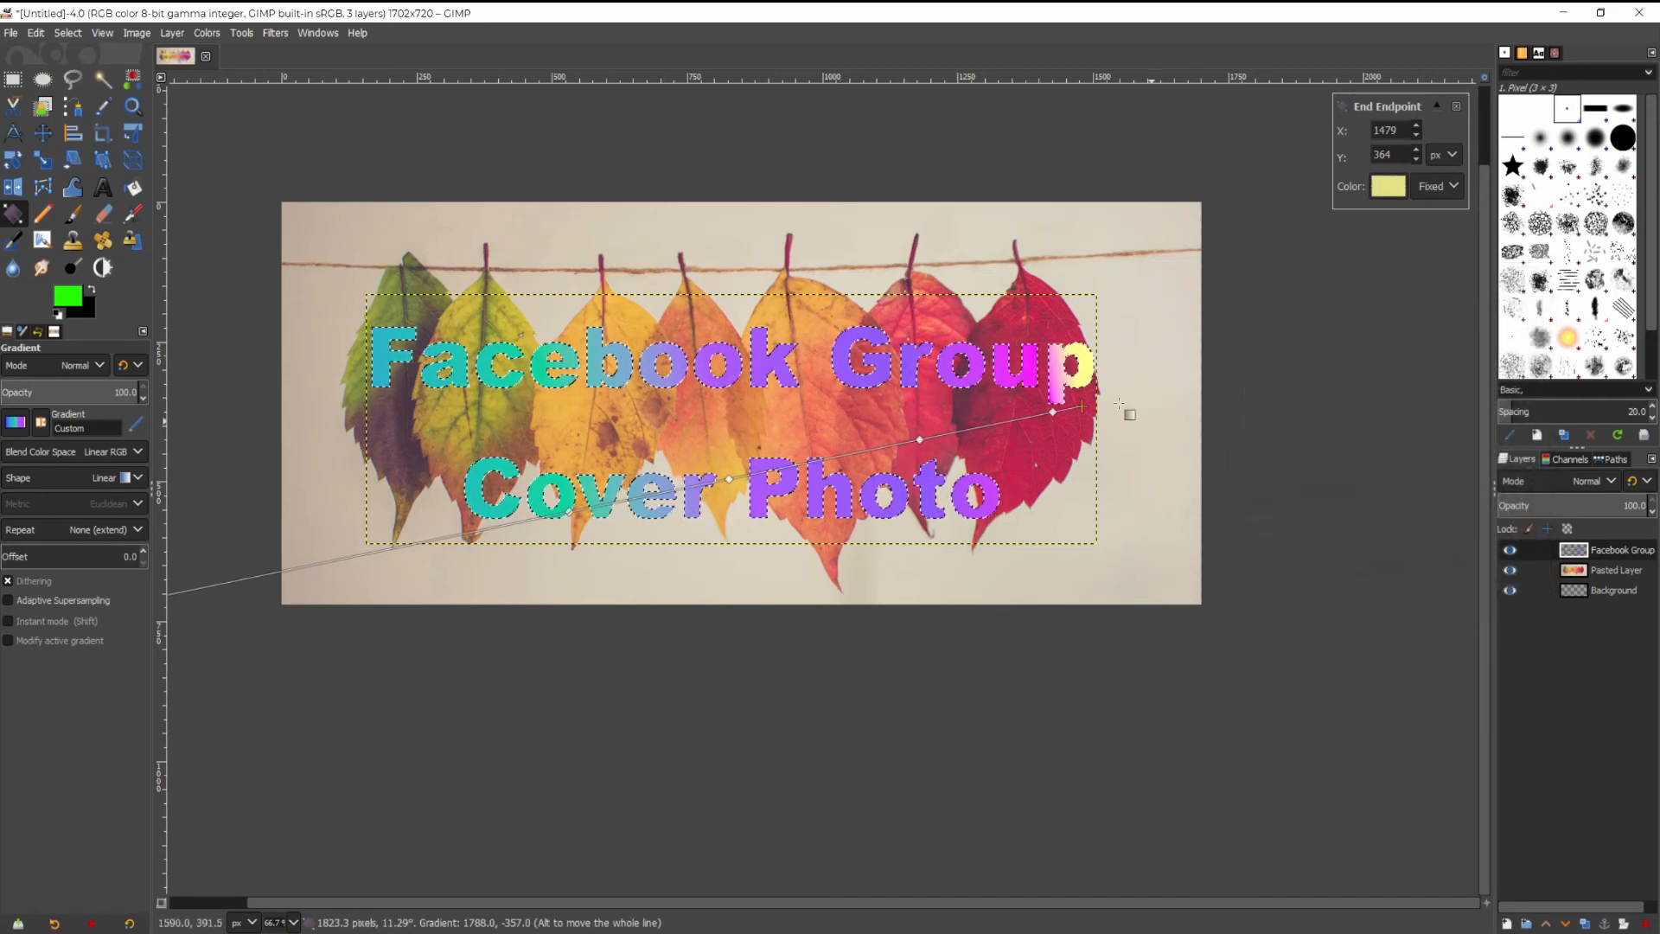
Move the gradient's end endpoint to about X 1569, Y 360 and commit the gradient.
left_click_drag(1081, 406, 1131, 402)
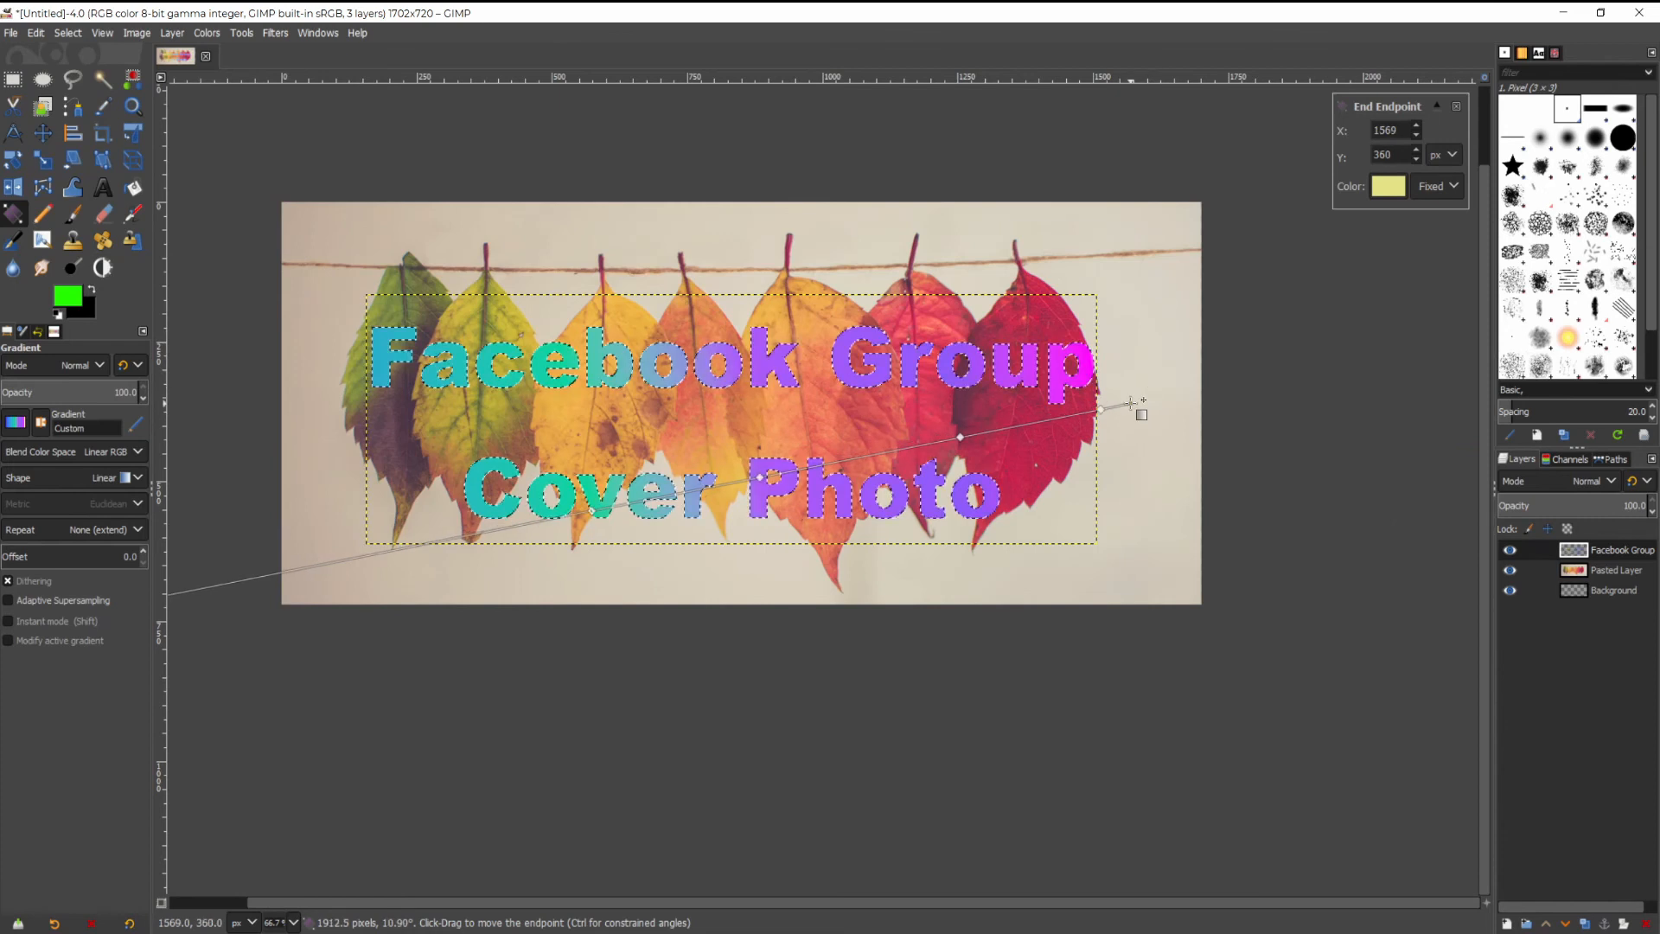
left_click(1302, 513)
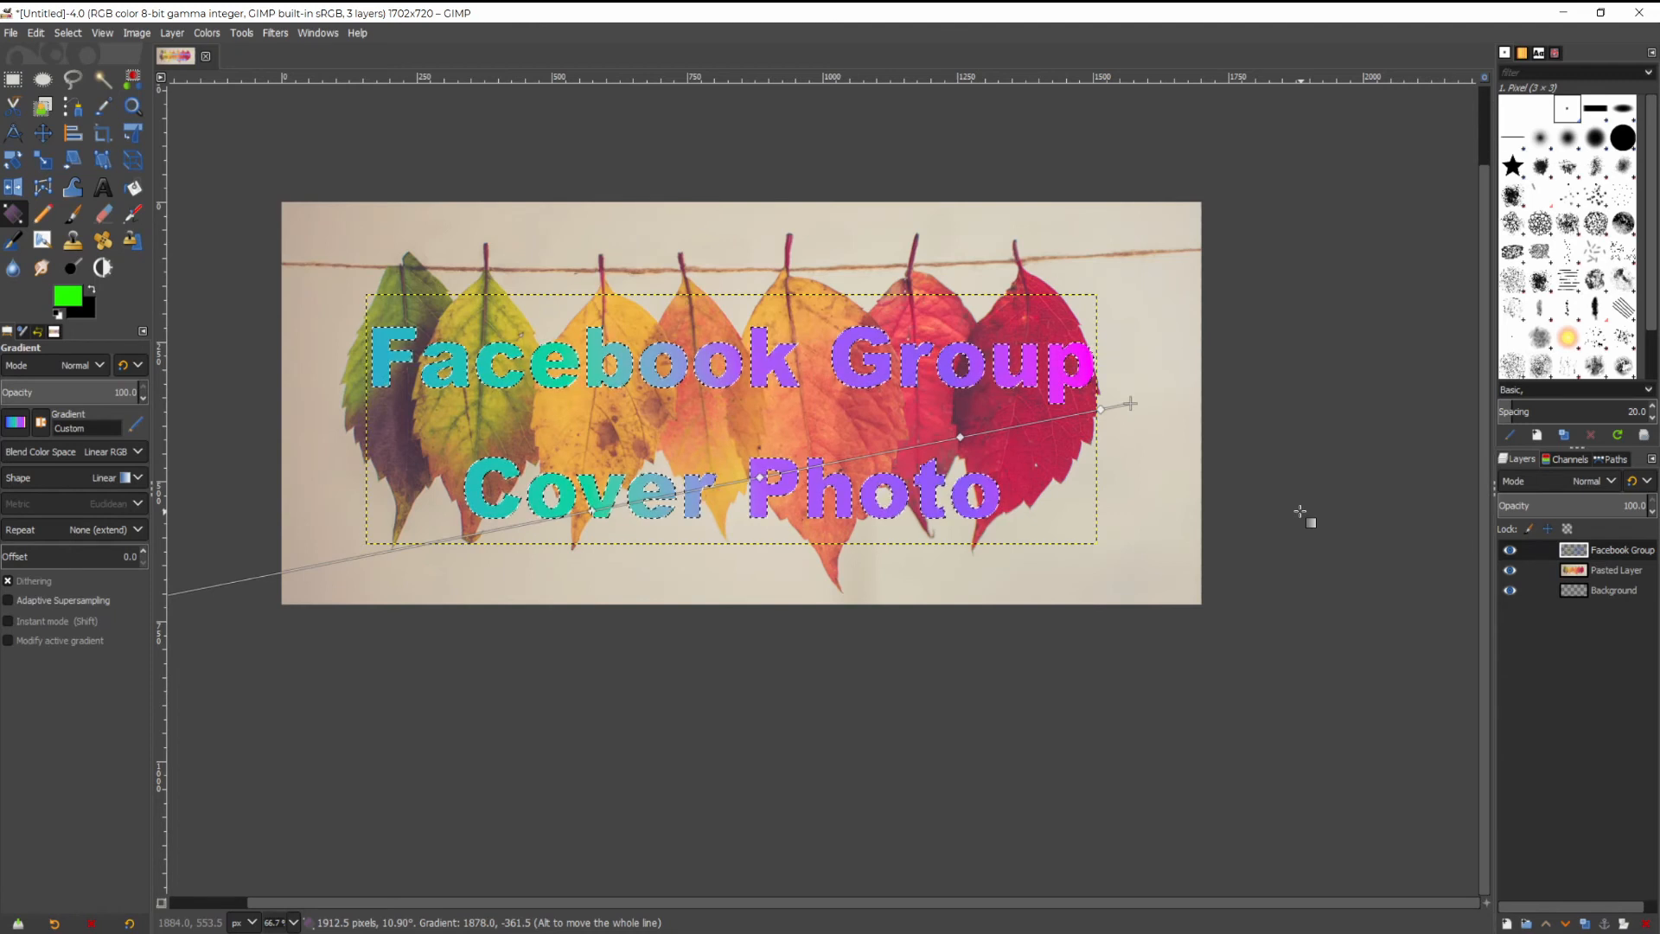
key("Return")
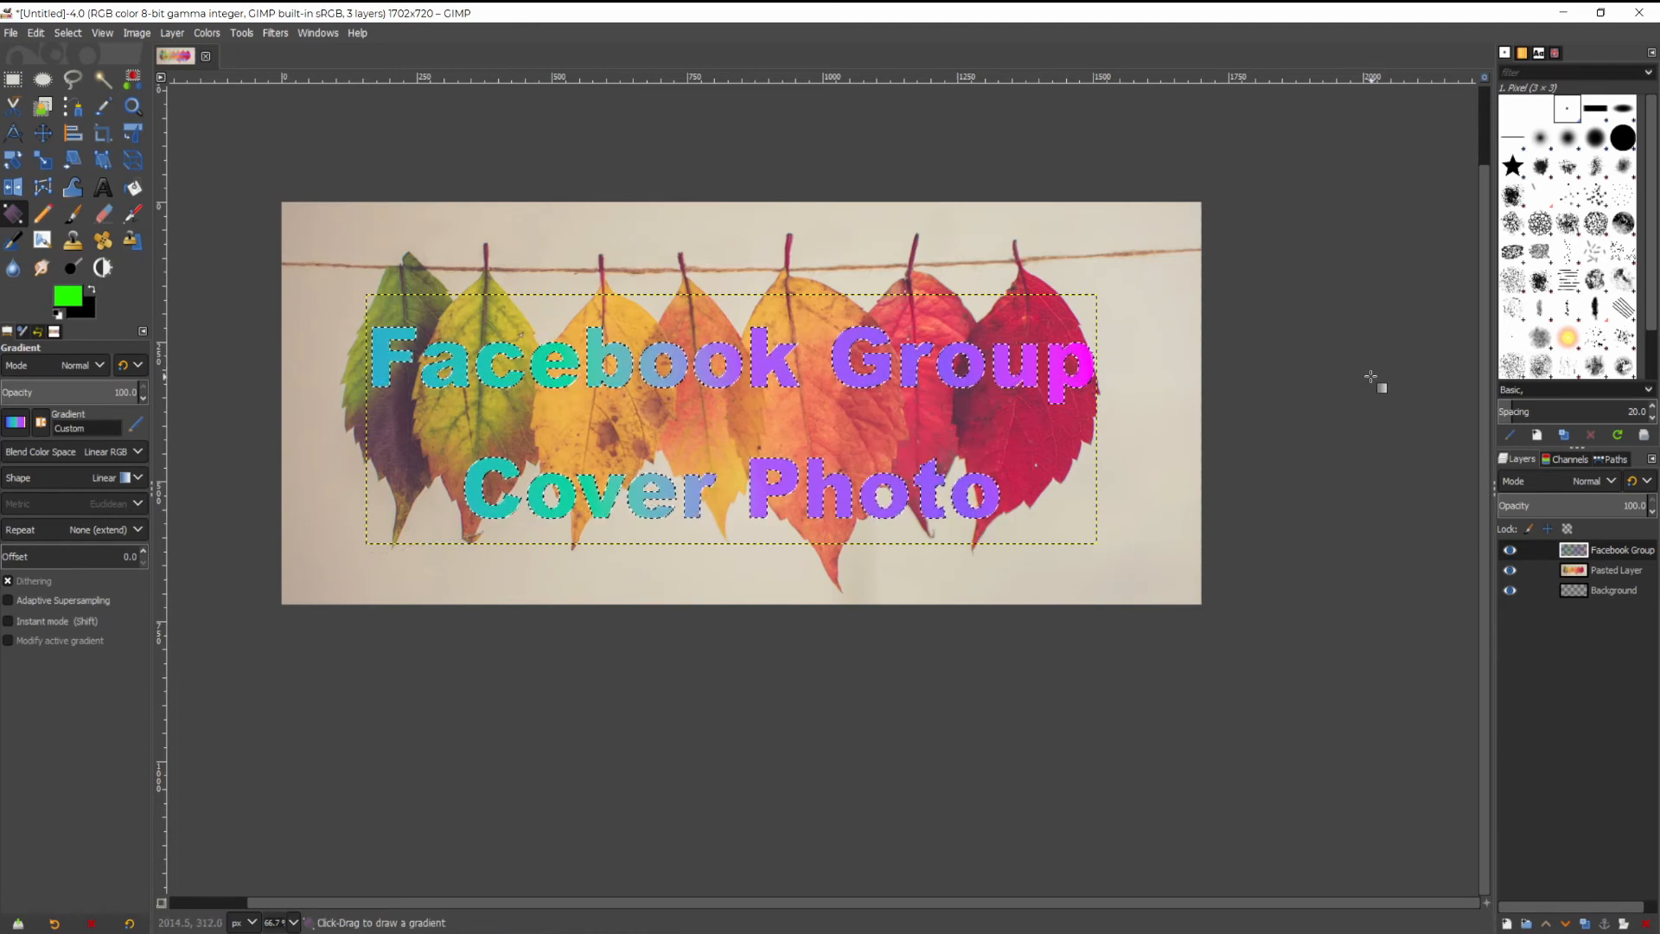
Clear the selection and reselect the lettering from the alpha of the Facebook Group layer.
key("ctrl+shift+a")
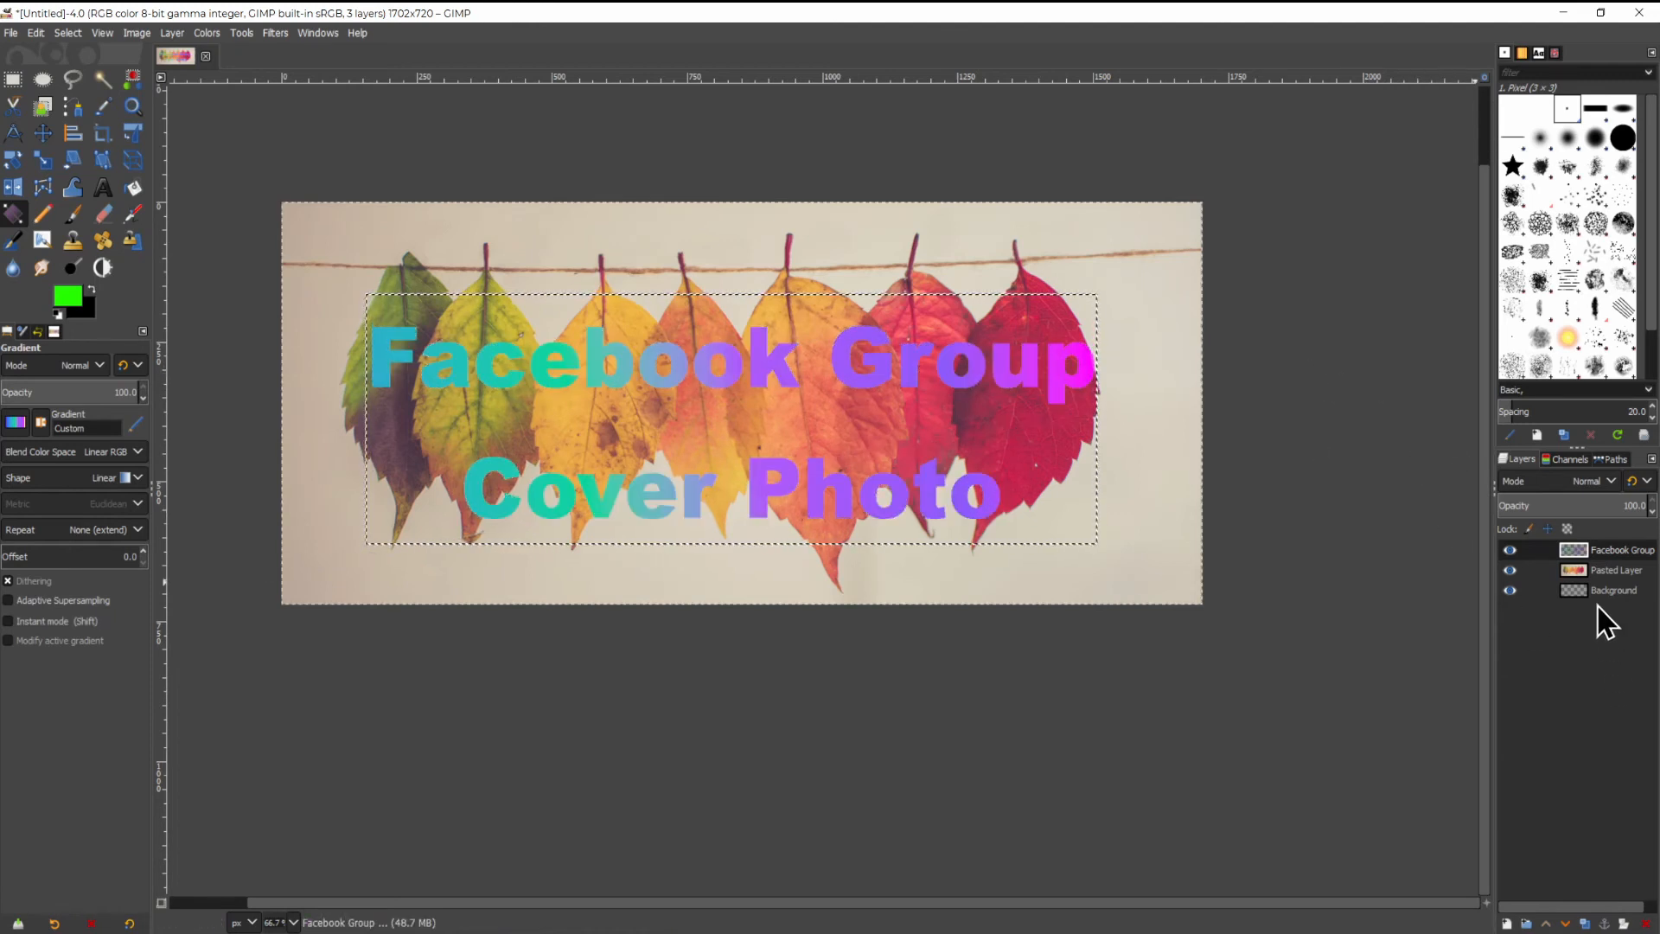
left_click(1596, 571)
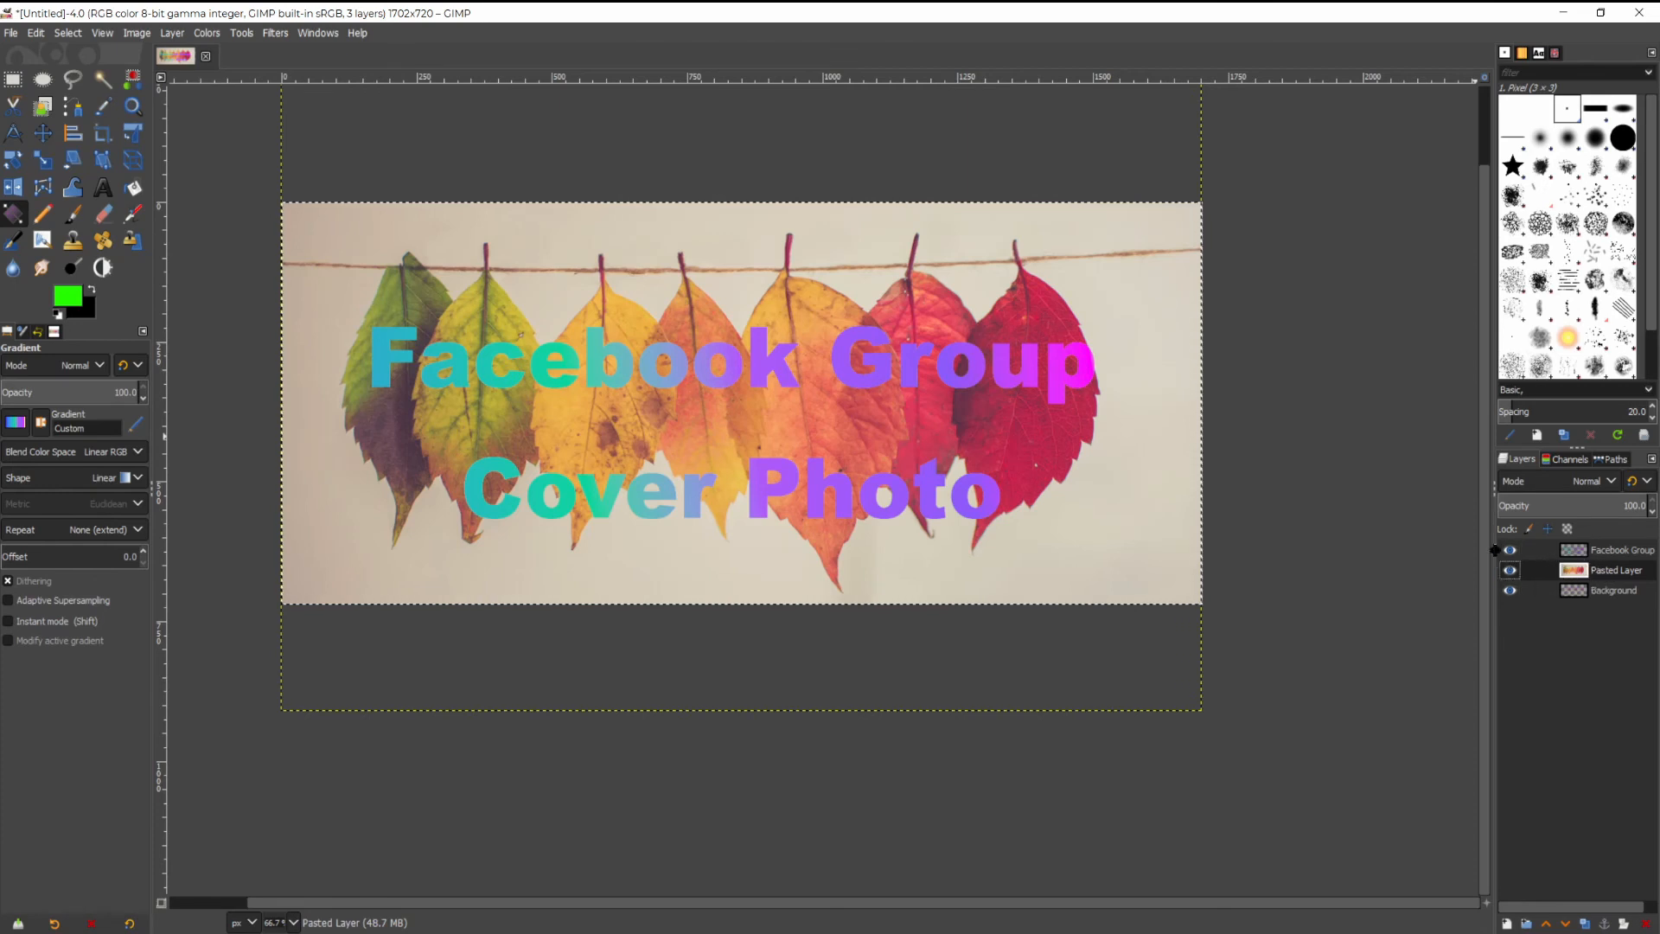
right_click(1613, 553)
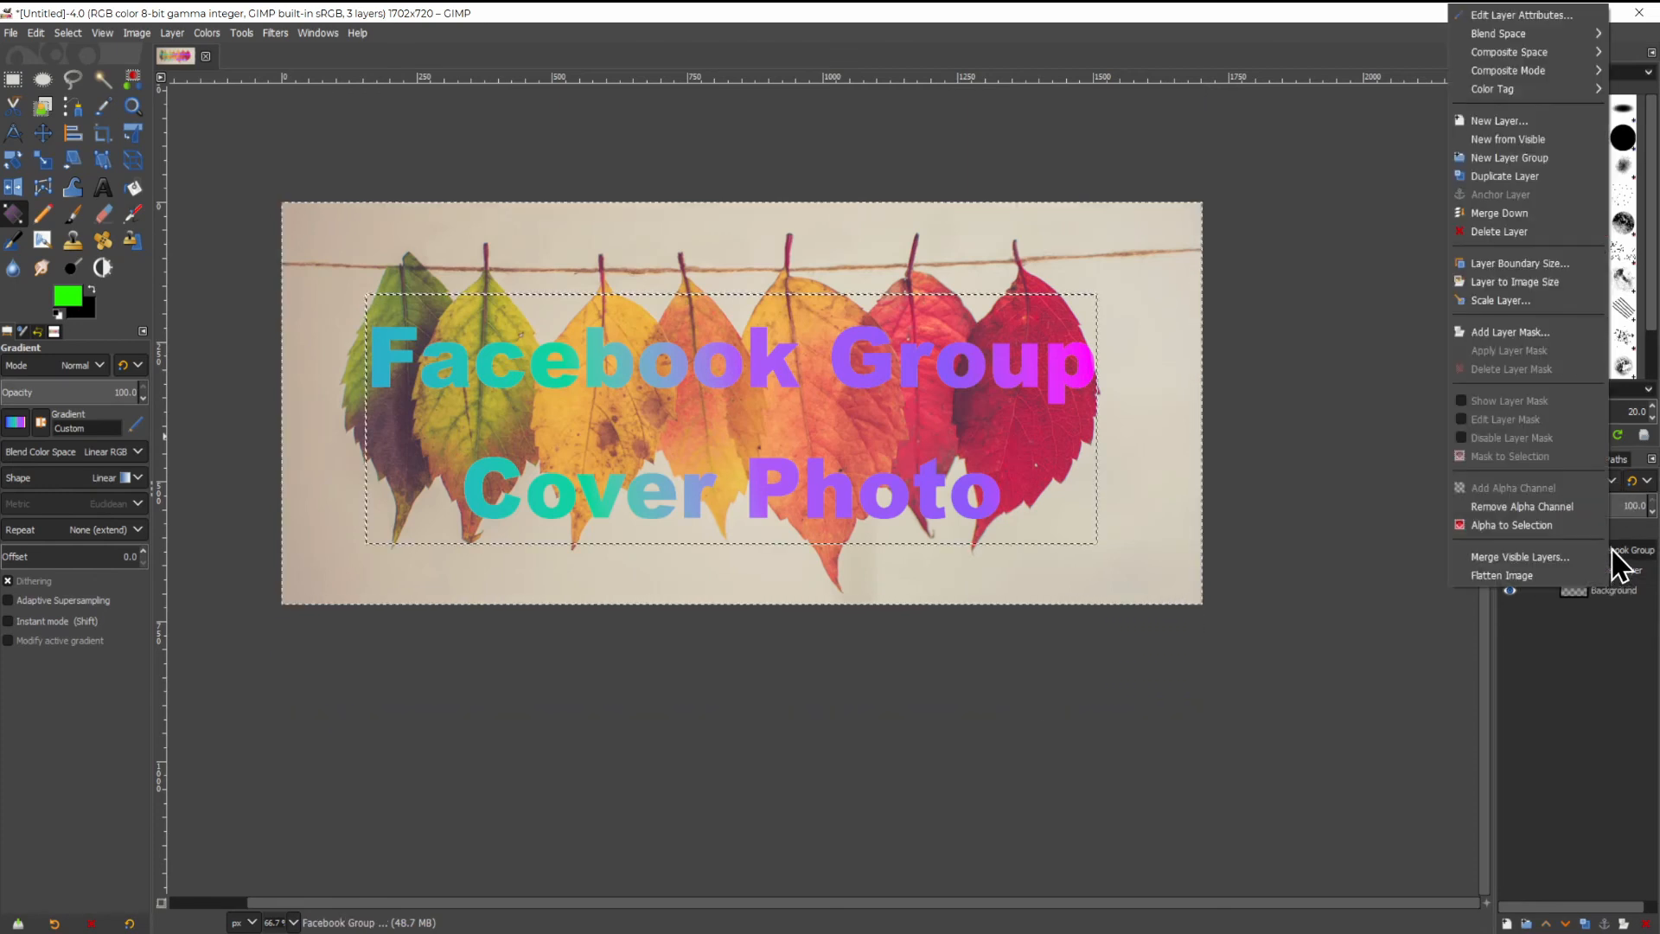
left_click(1569, 524)
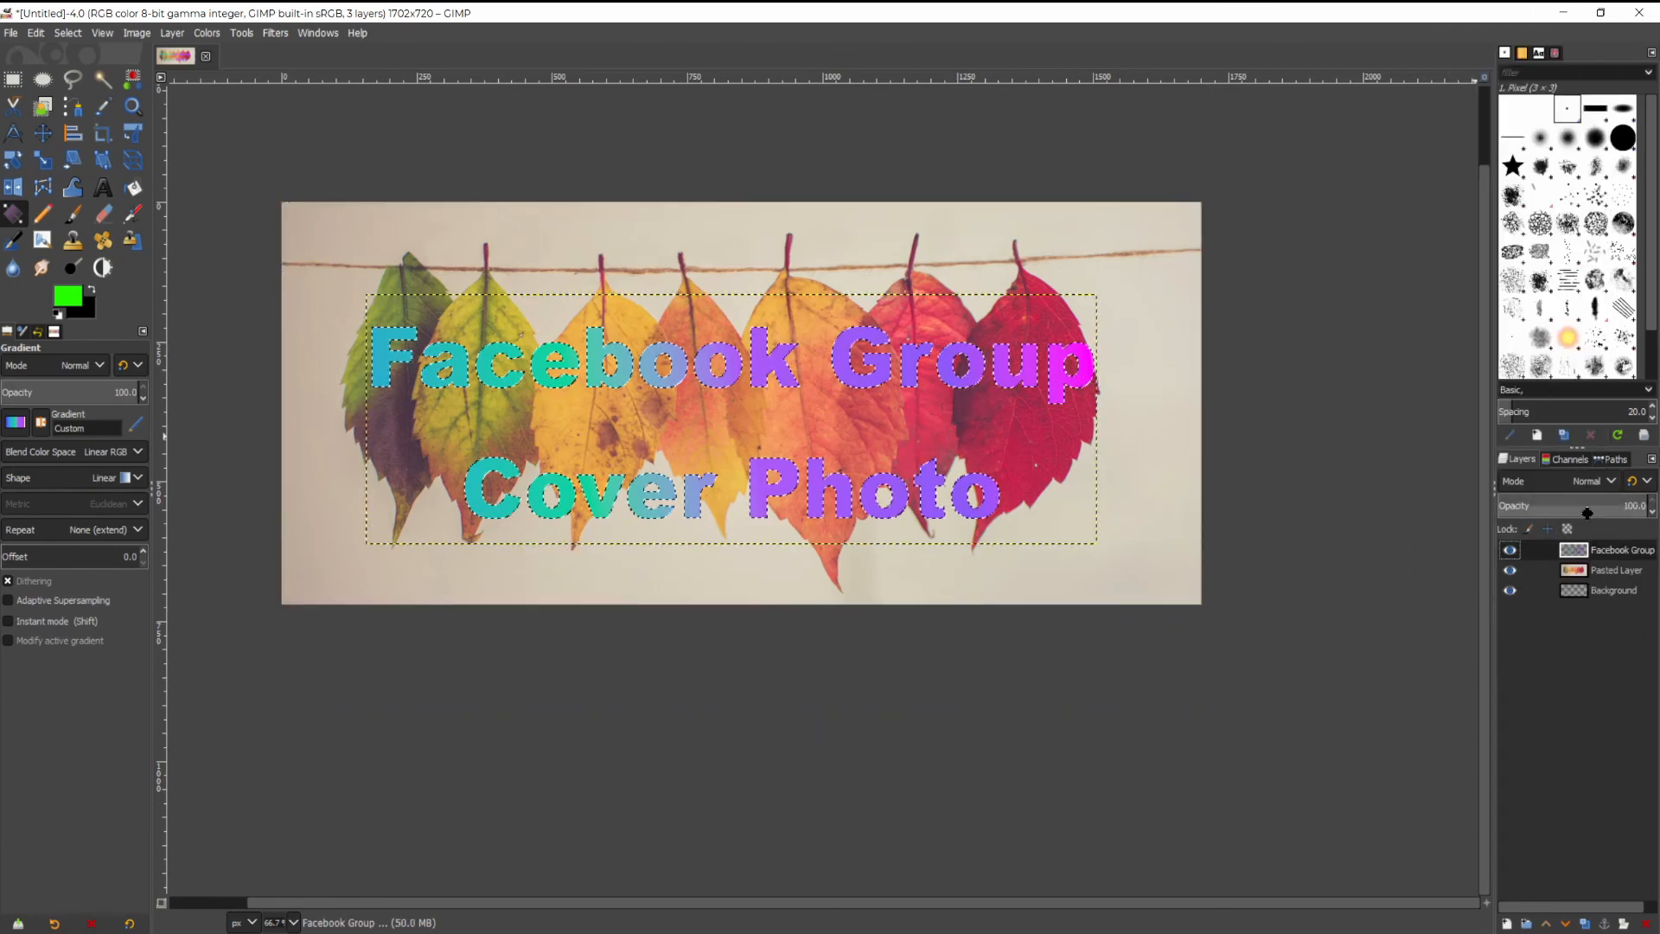
Fill the lettering with the Blue Green gradient, drawn nearly horizontally across the text to about X 1542, Y 374.
left_click(16, 425)
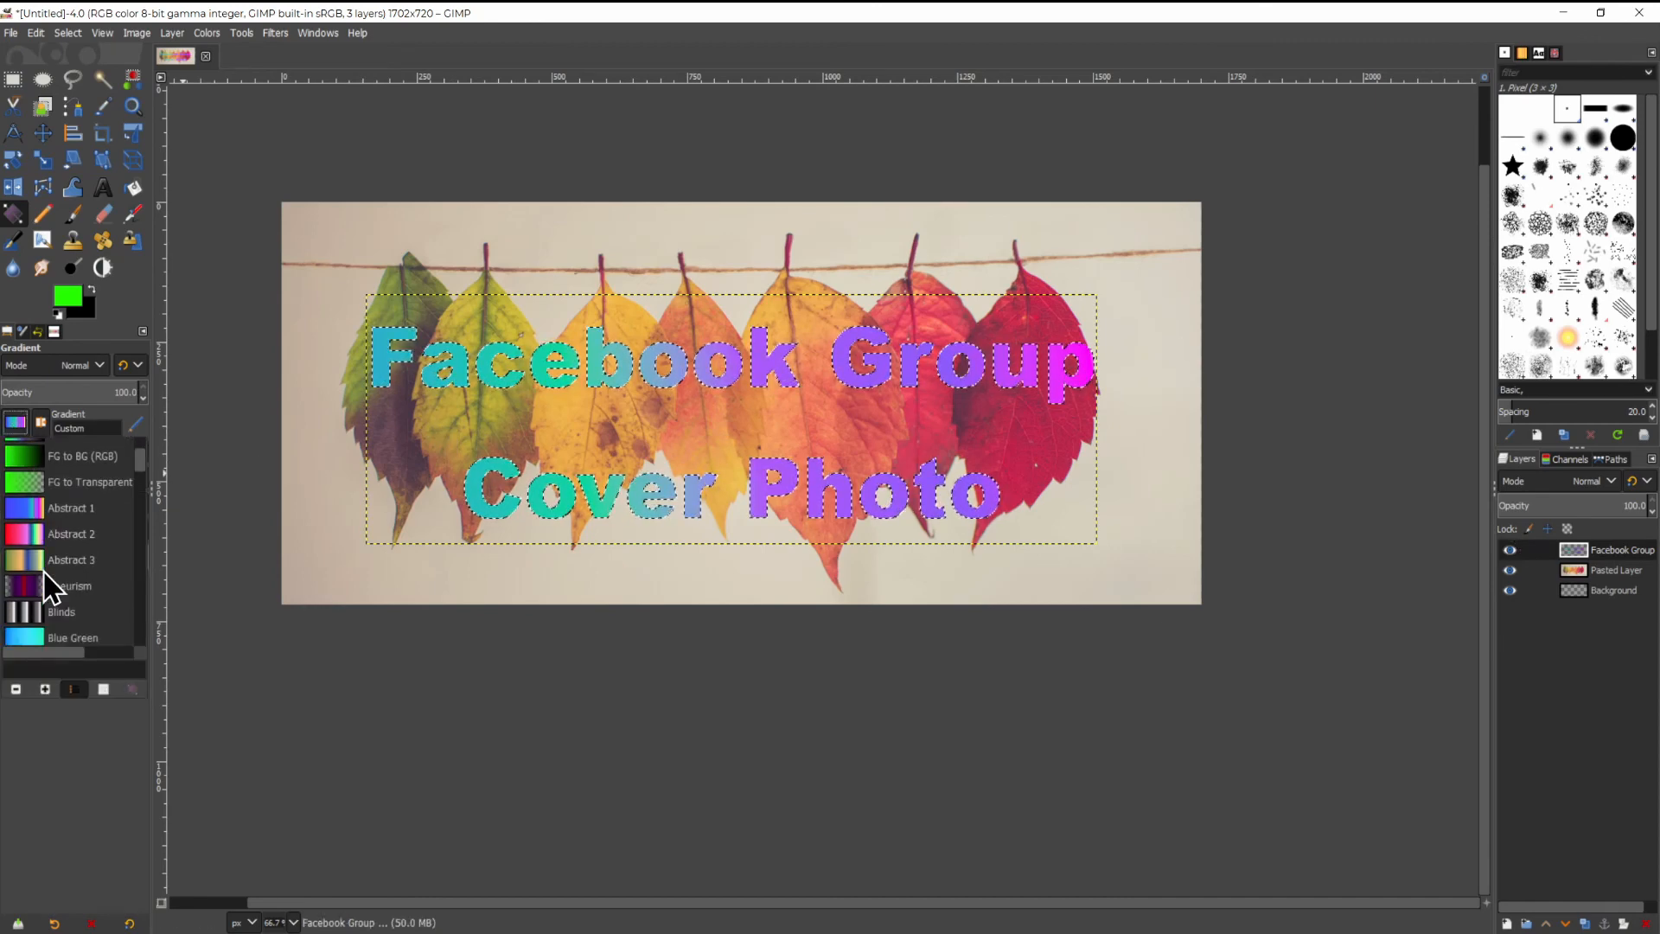
scroll(44, 571, "down", 2)
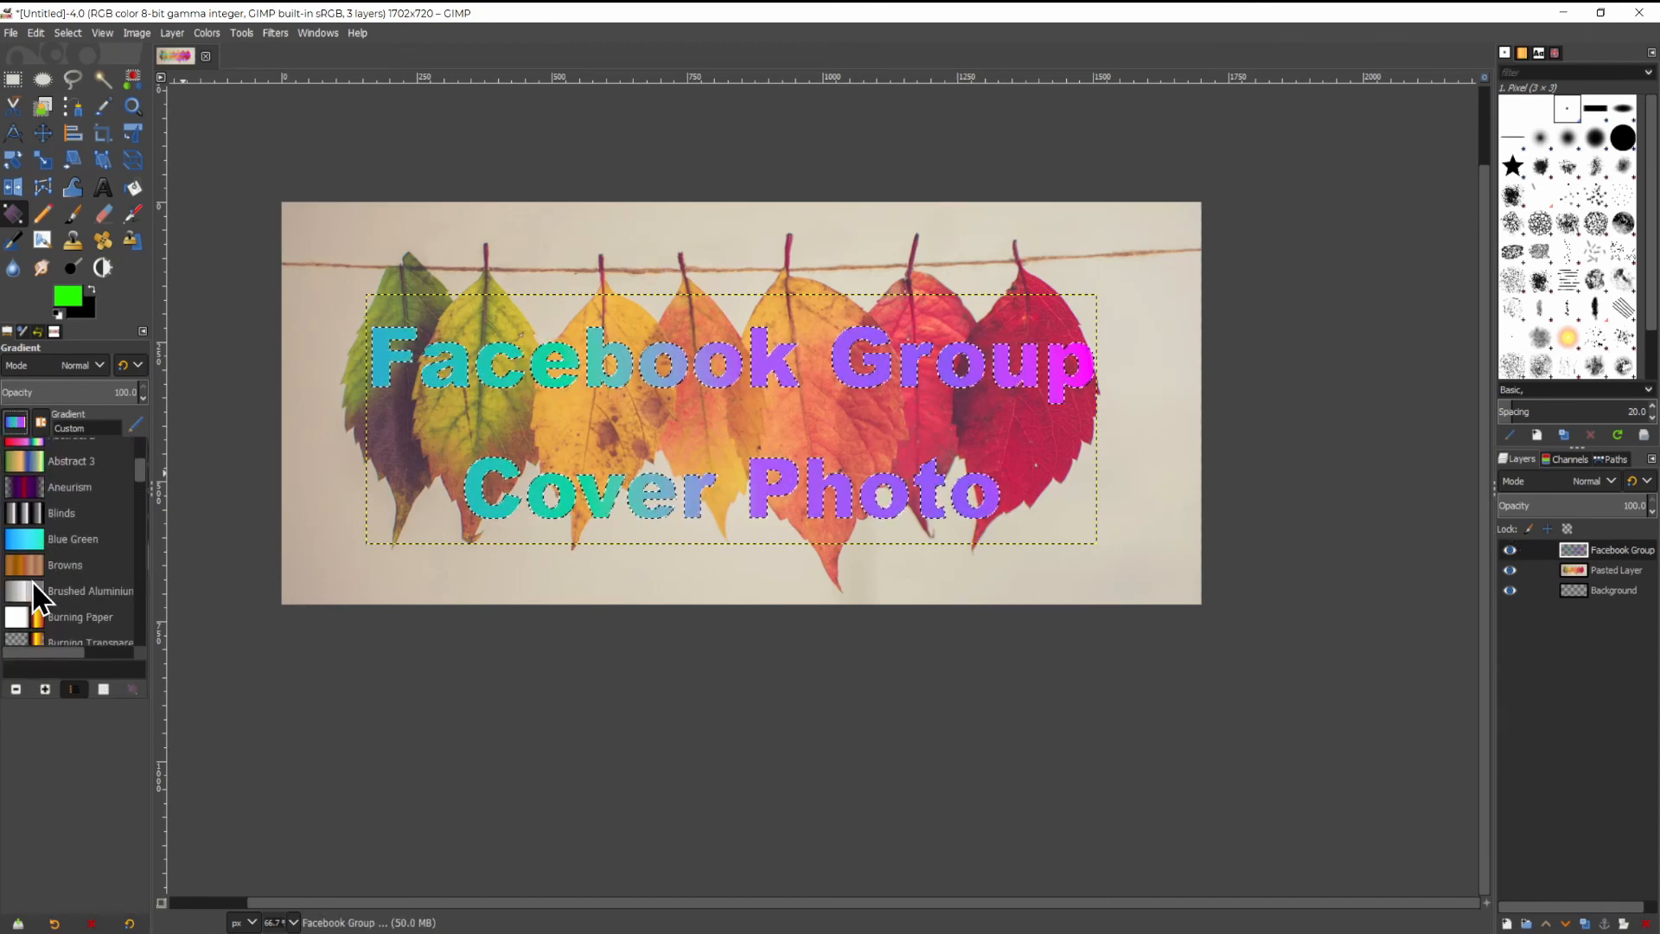
left_click(33, 575)
left_click_drag(350, 424, 1091, 418)
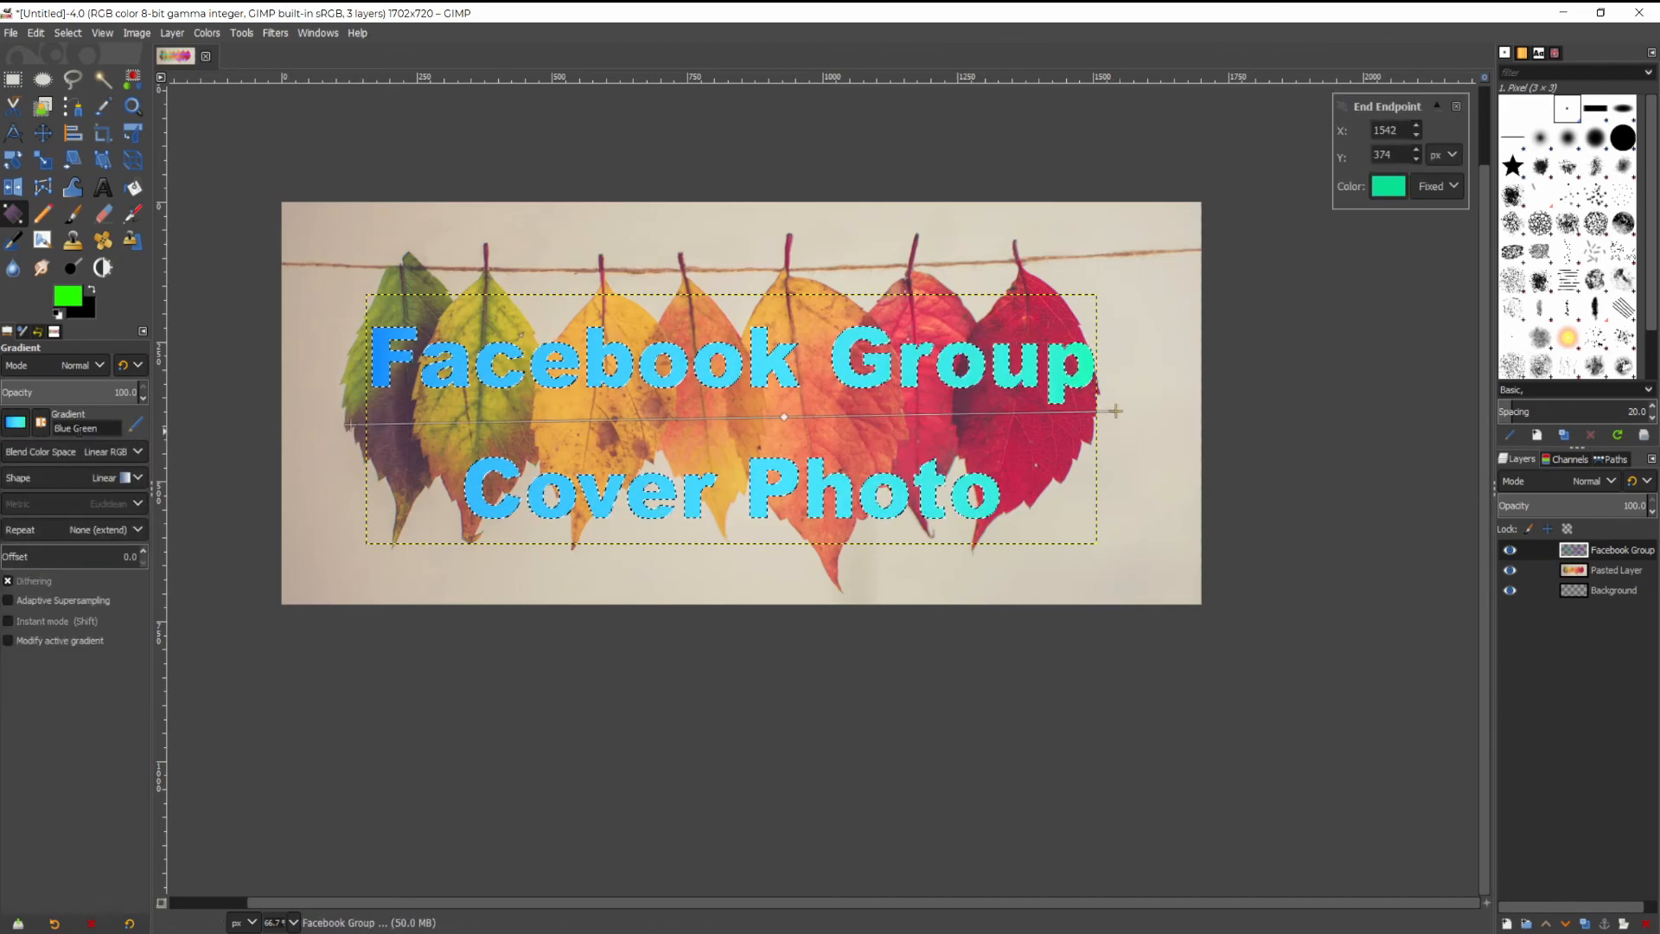
Try the Brushed Aluminium and Caribbean Blues gradients on the lettering.
left_click(16, 423)
scroll(88, 533, "down", 1)
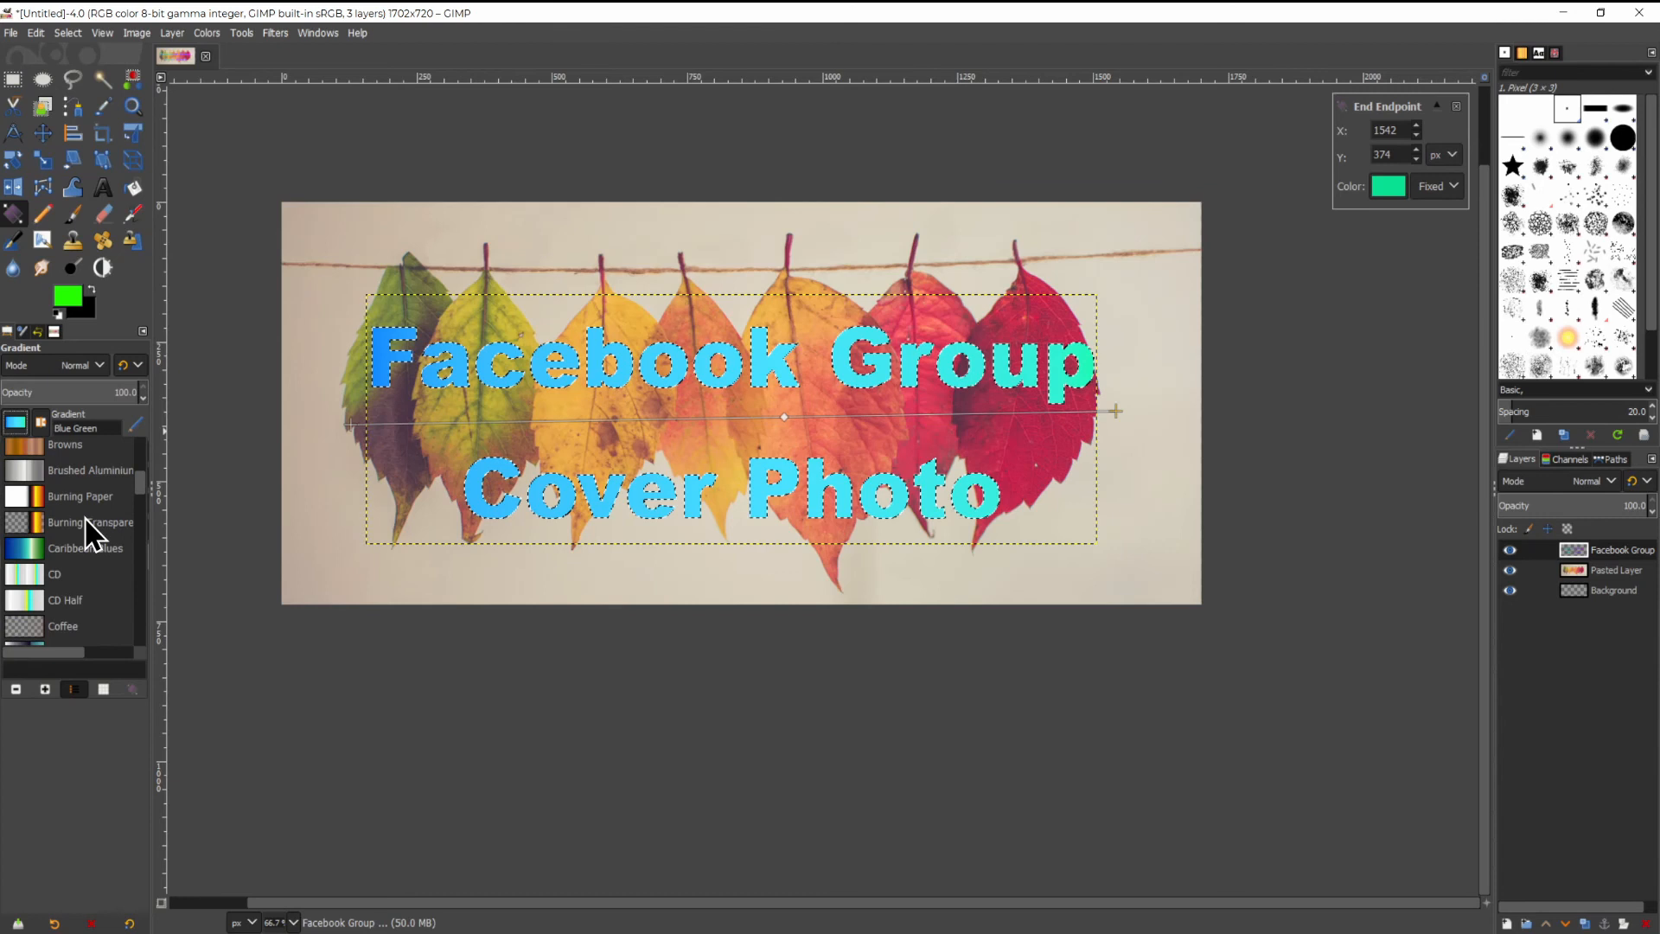
left_click(19, 478)
left_click(19, 422)
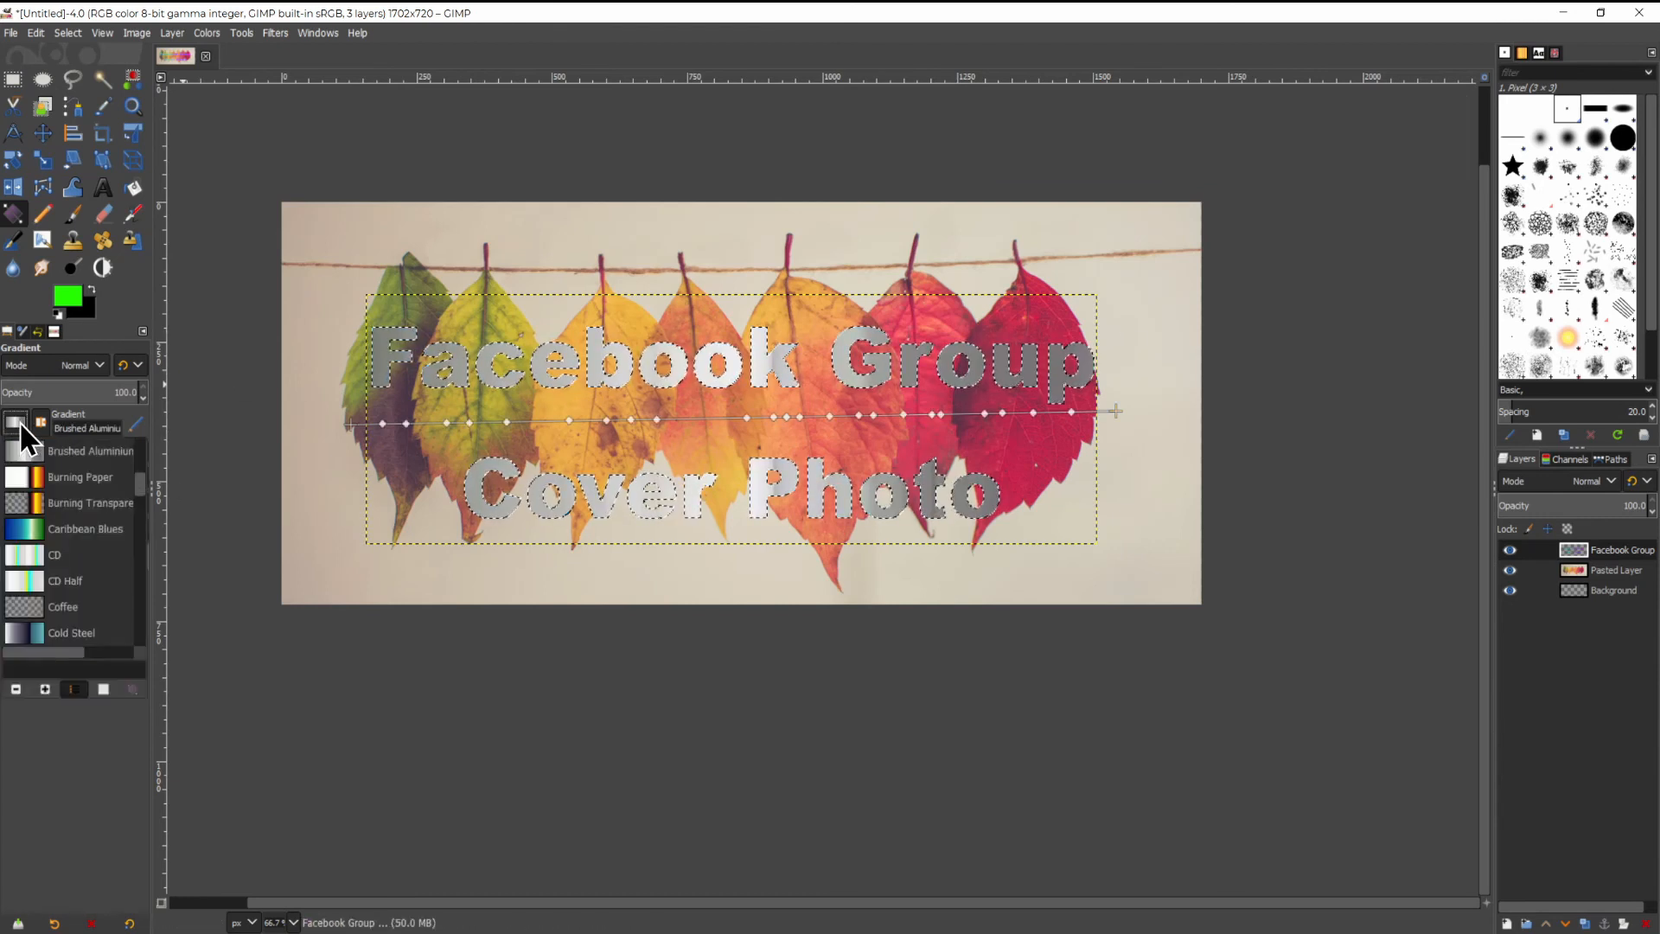
left_click(29, 531)
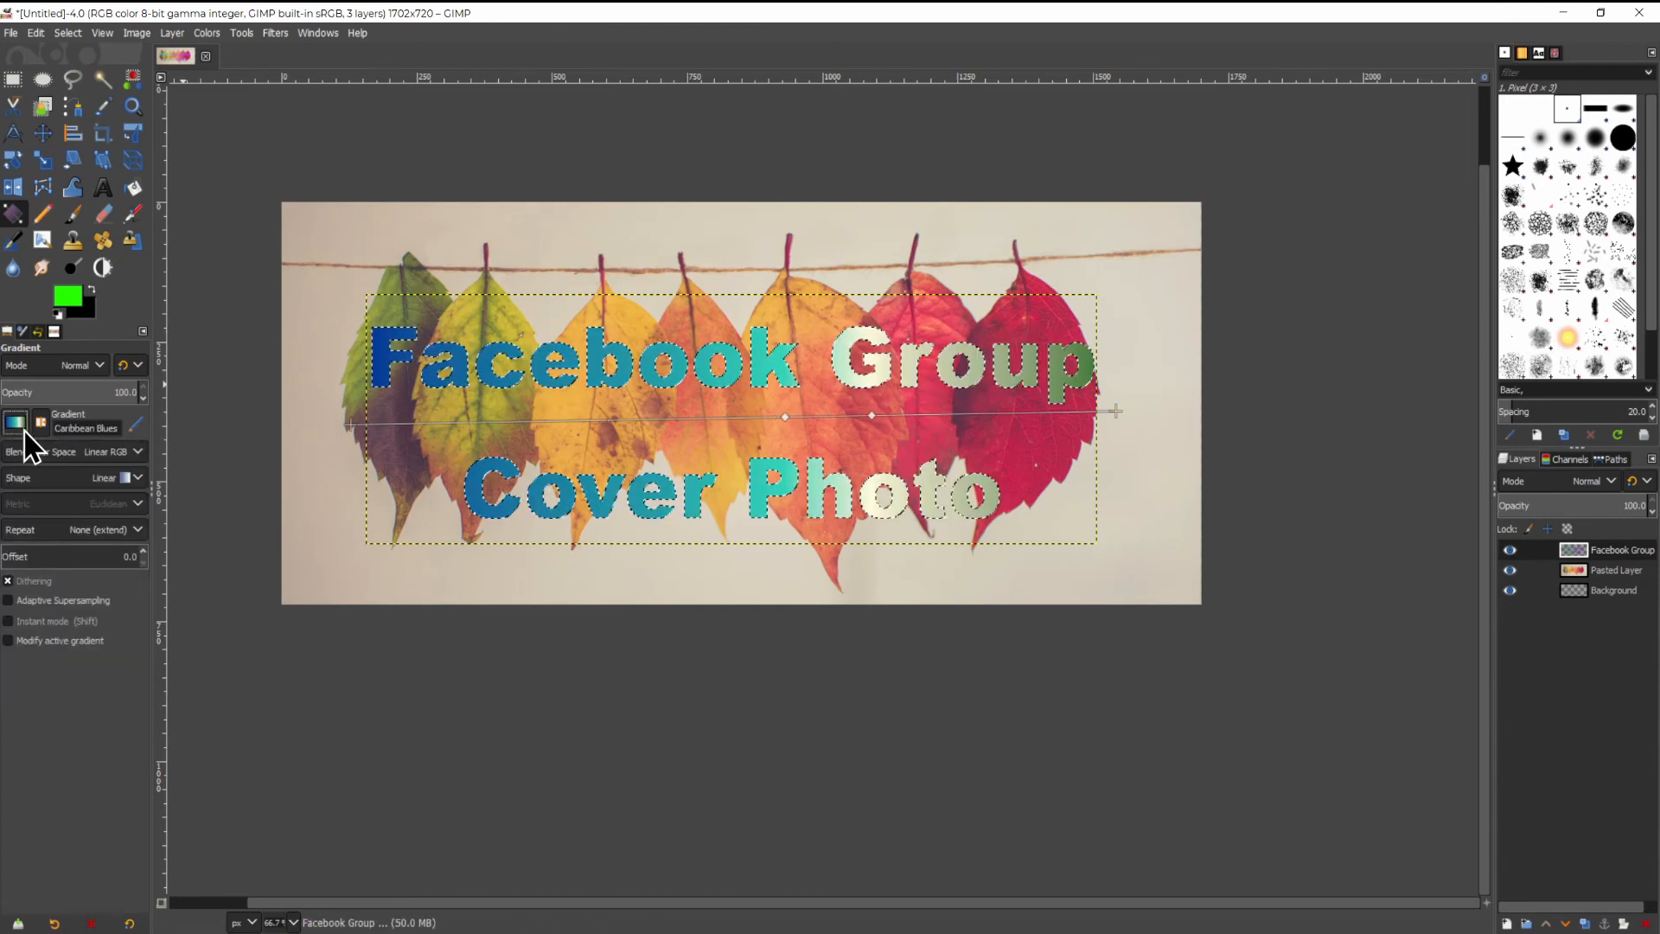
Try the Dark 1 and Deep Sea gradients on the lettering.
left_click(21, 425)
scroll(43, 562, "down", 3)
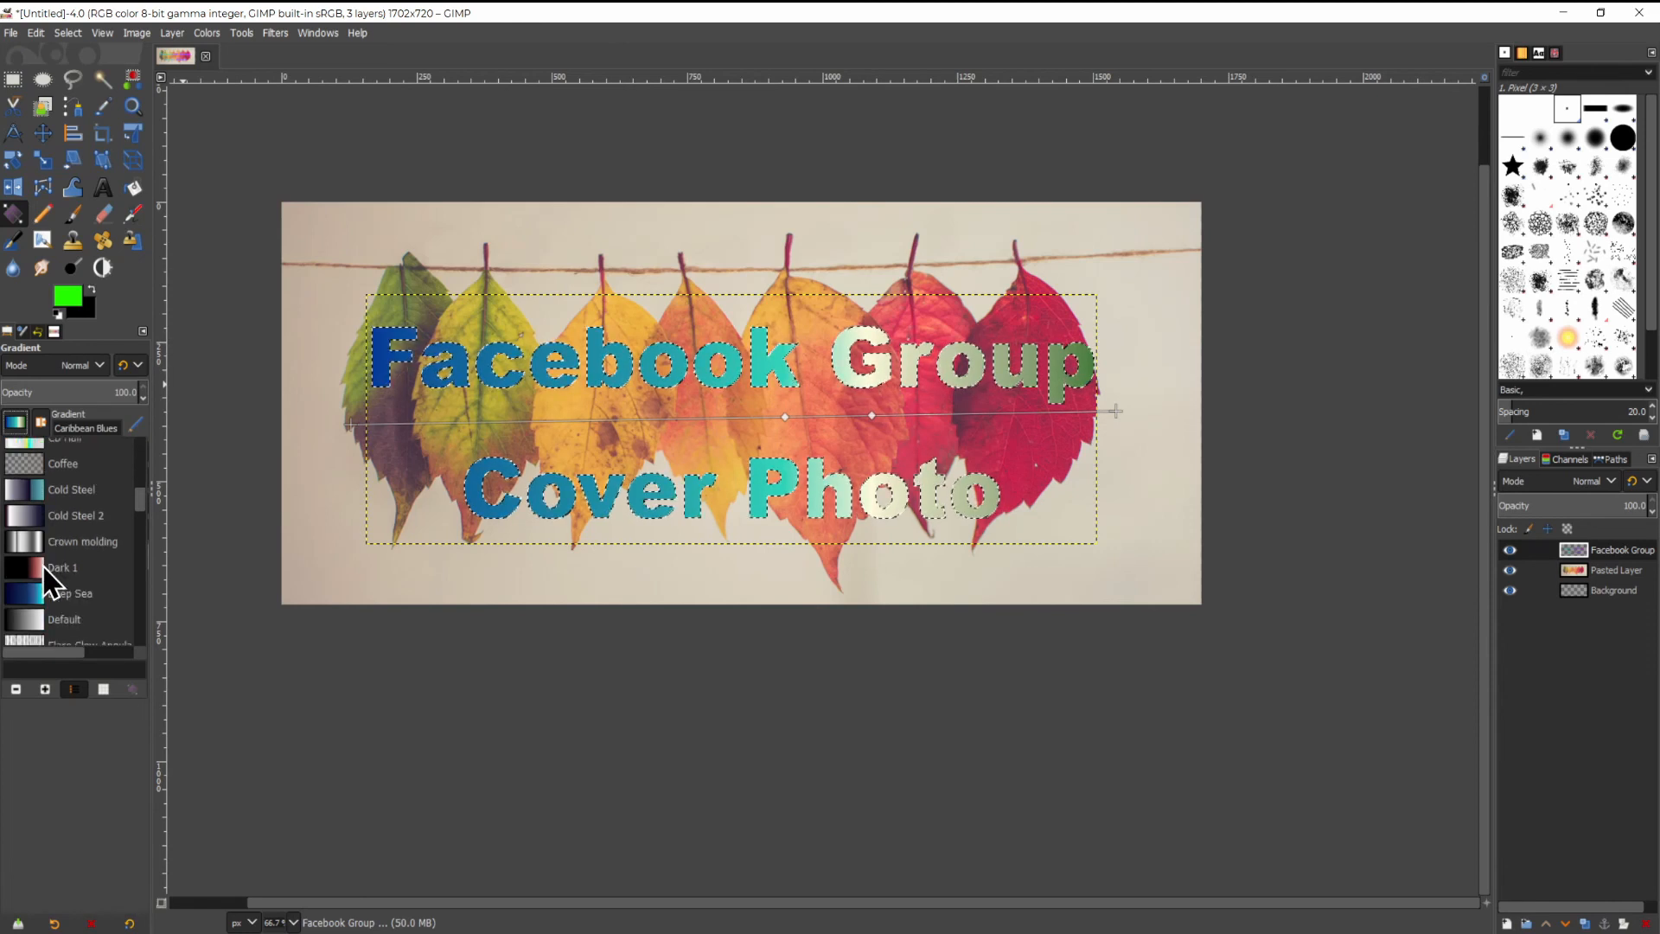
left_click(42, 564)
left_click(19, 423)
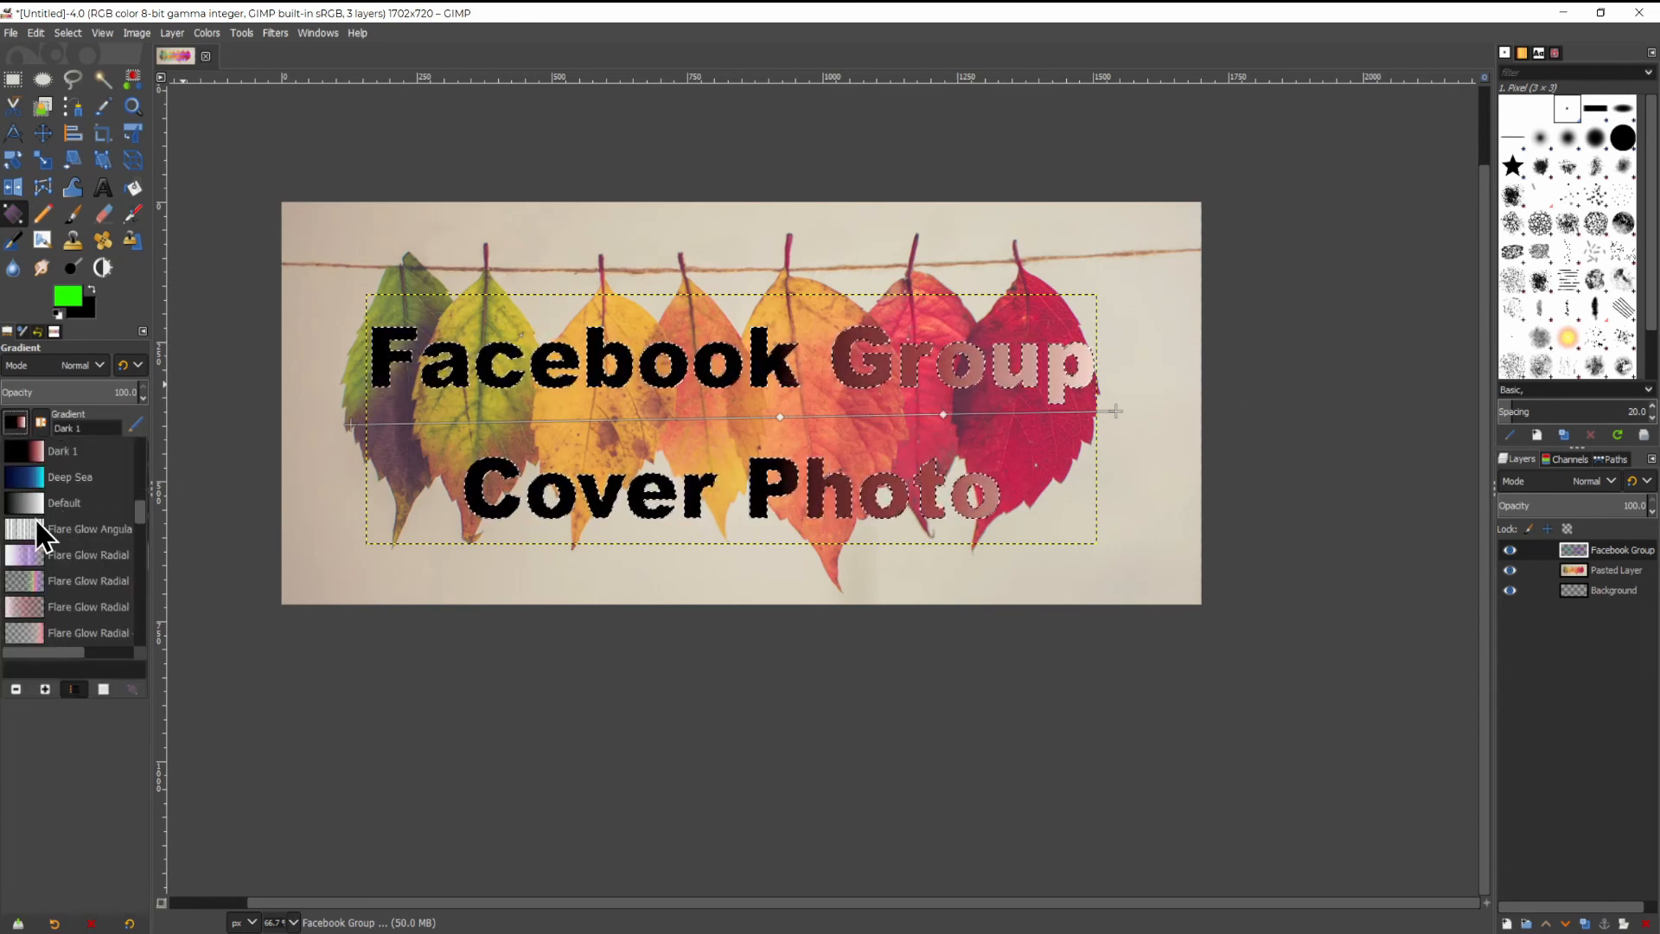
left_click(30, 477)
Browse the remaining gradient presets and switch the lettering back to the Custom gradient.
left_click(23, 417)
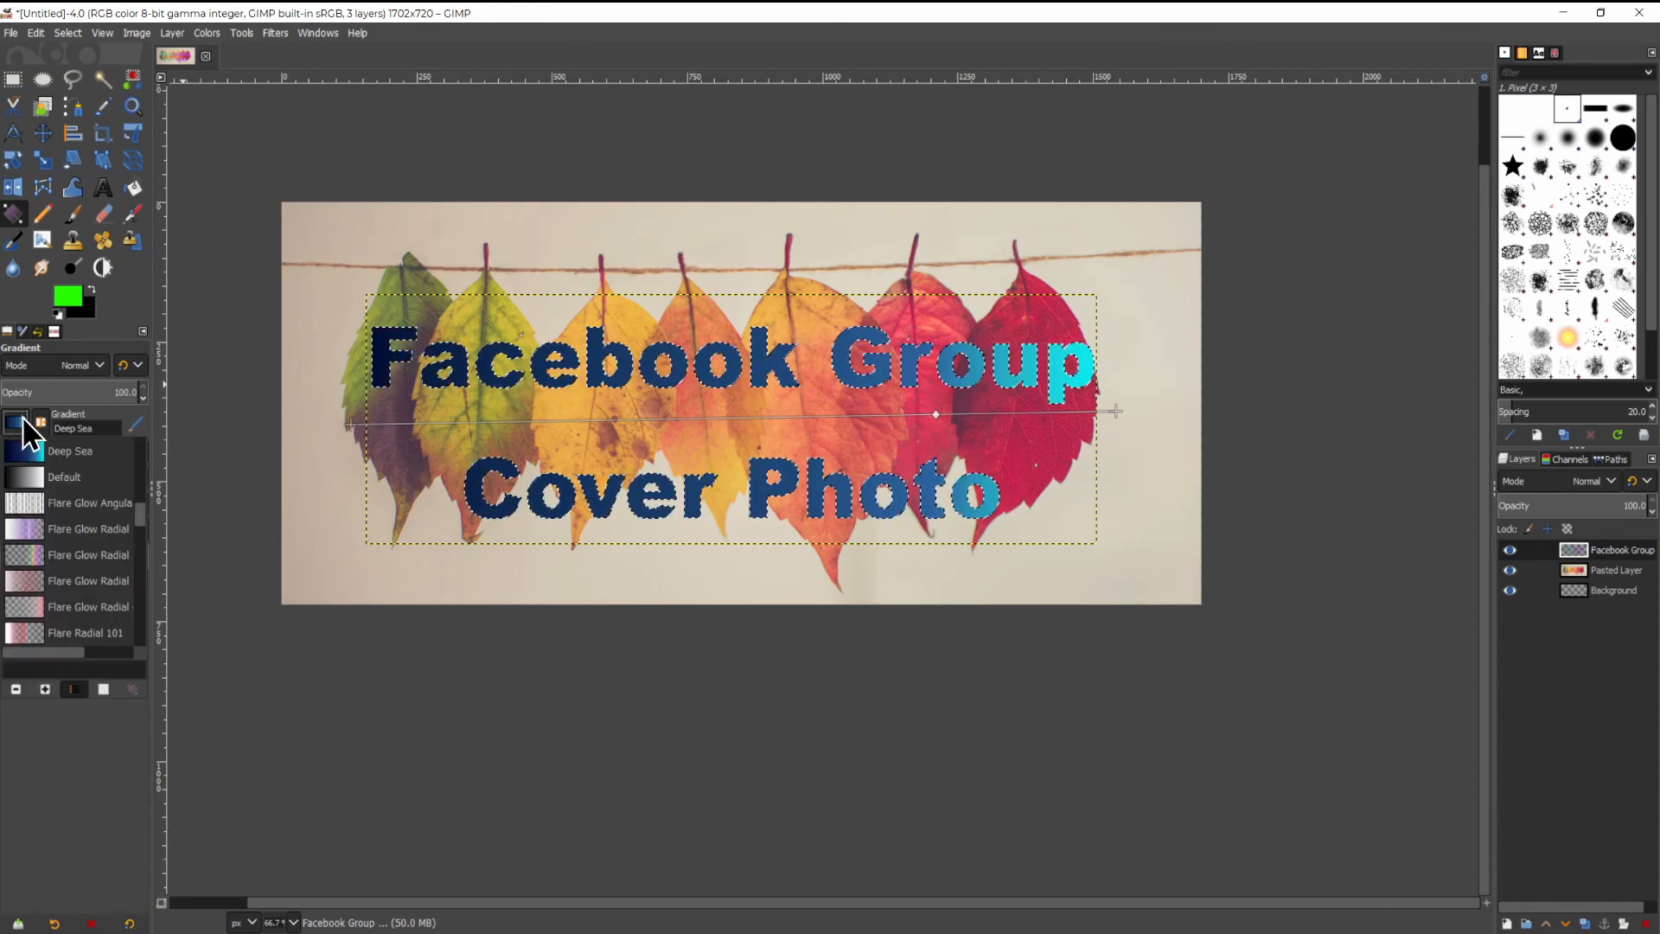
scroll(43, 553, "down", 5)
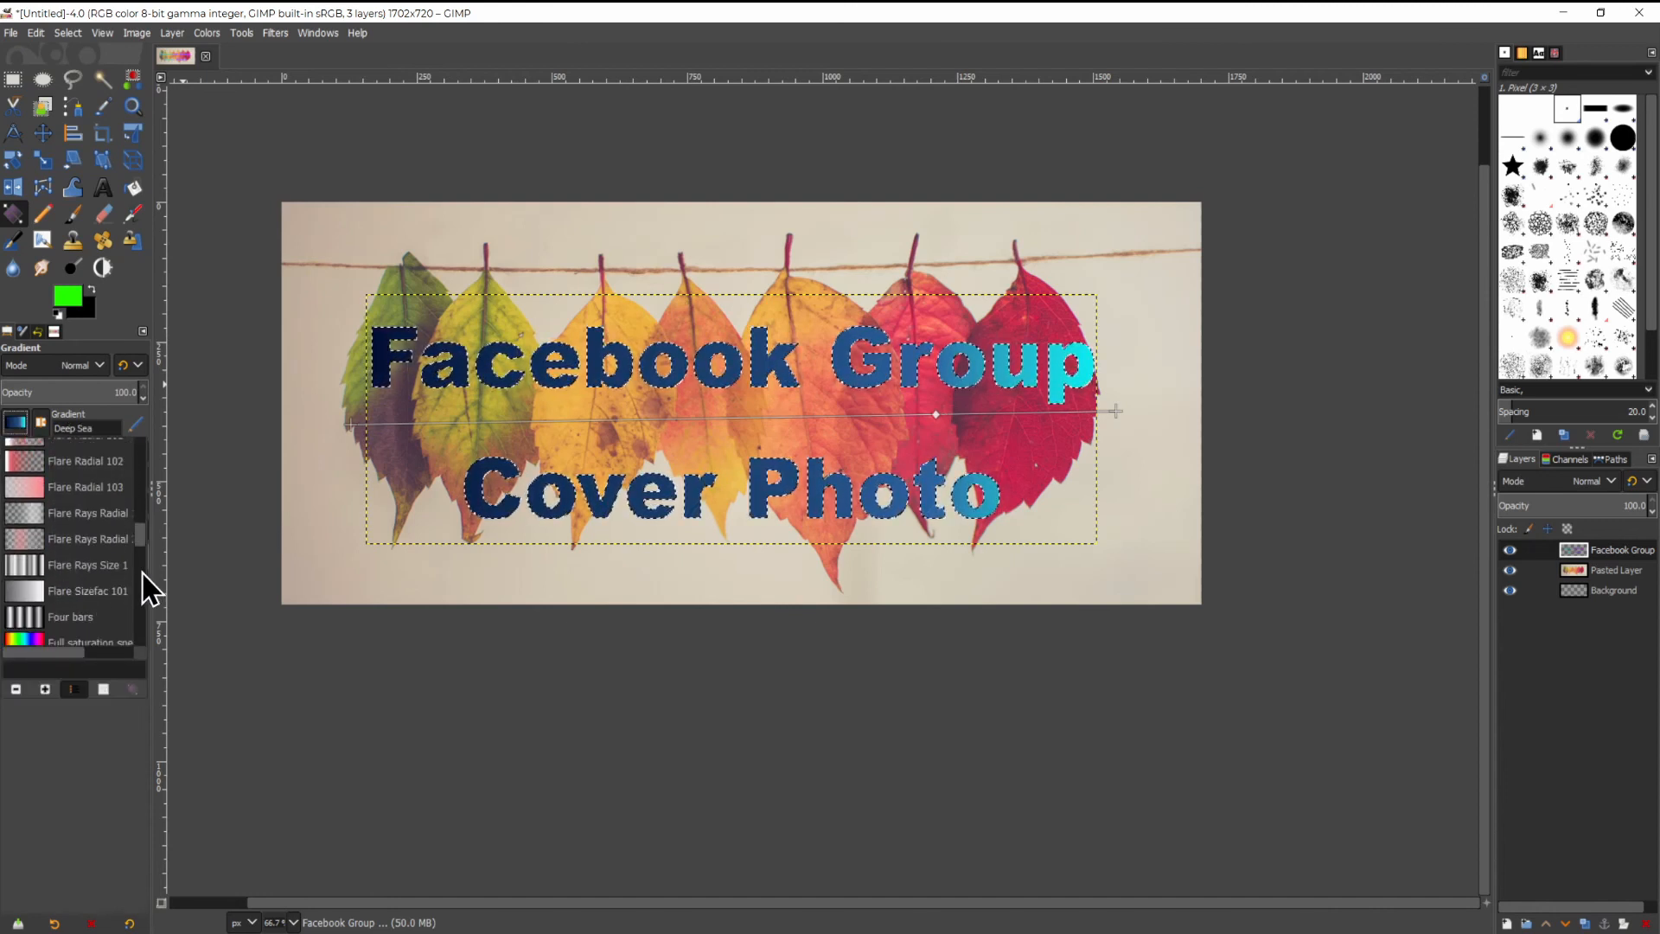
scroll(138, 536, "up", 10)
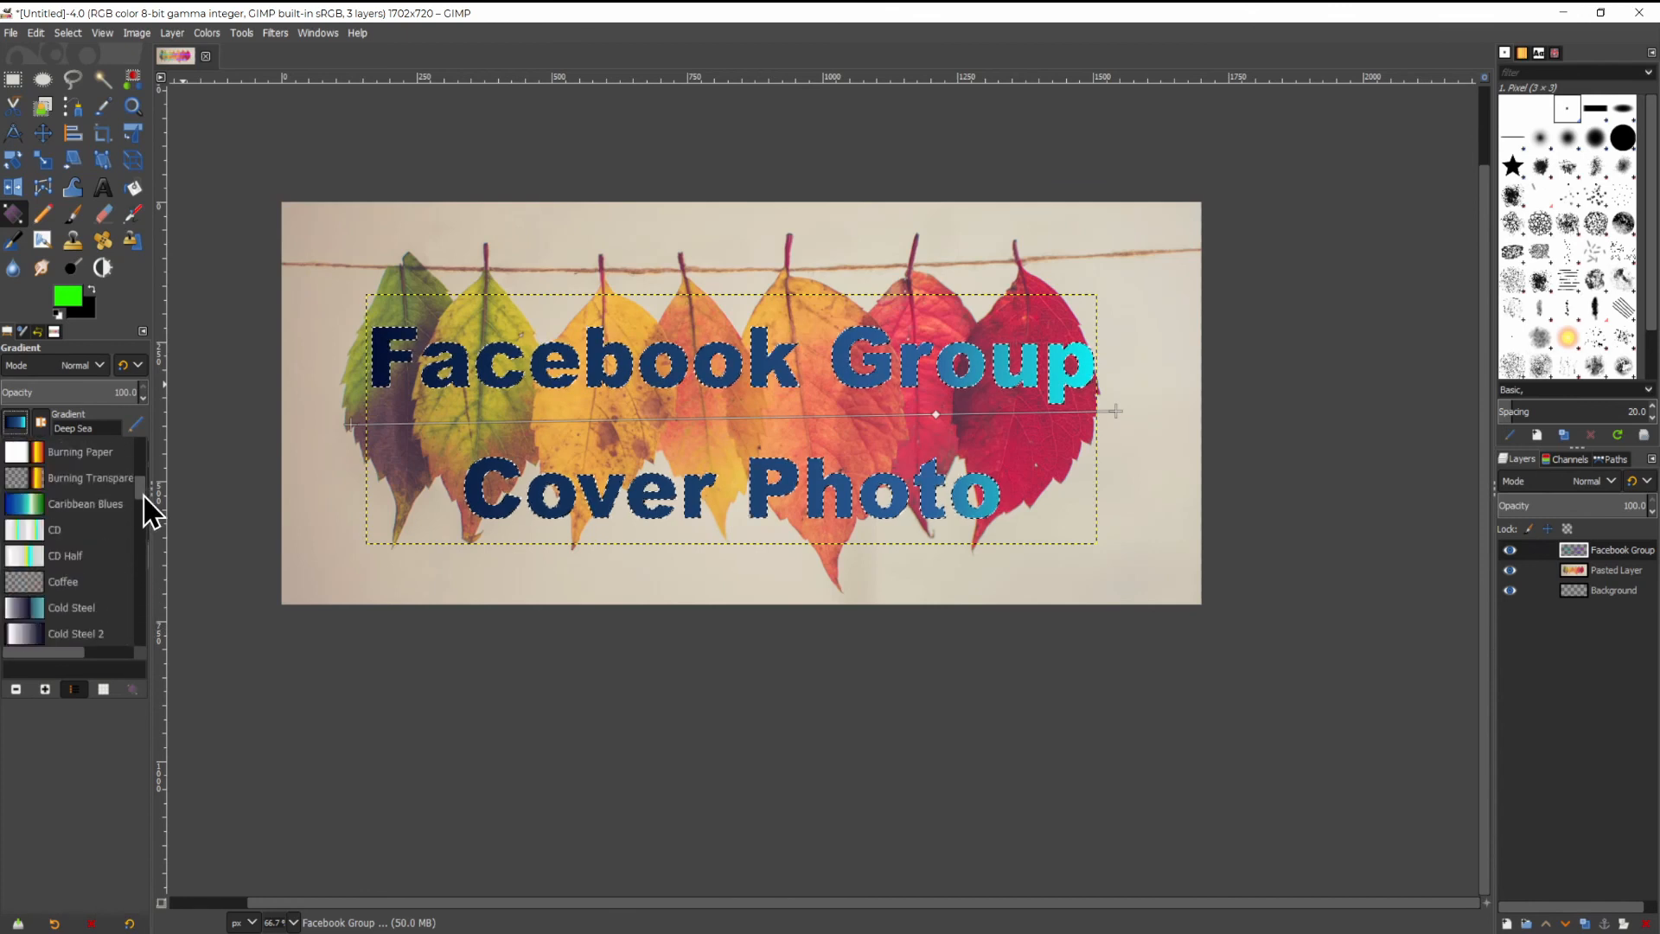
left_click_drag(143, 495, 143, 456)
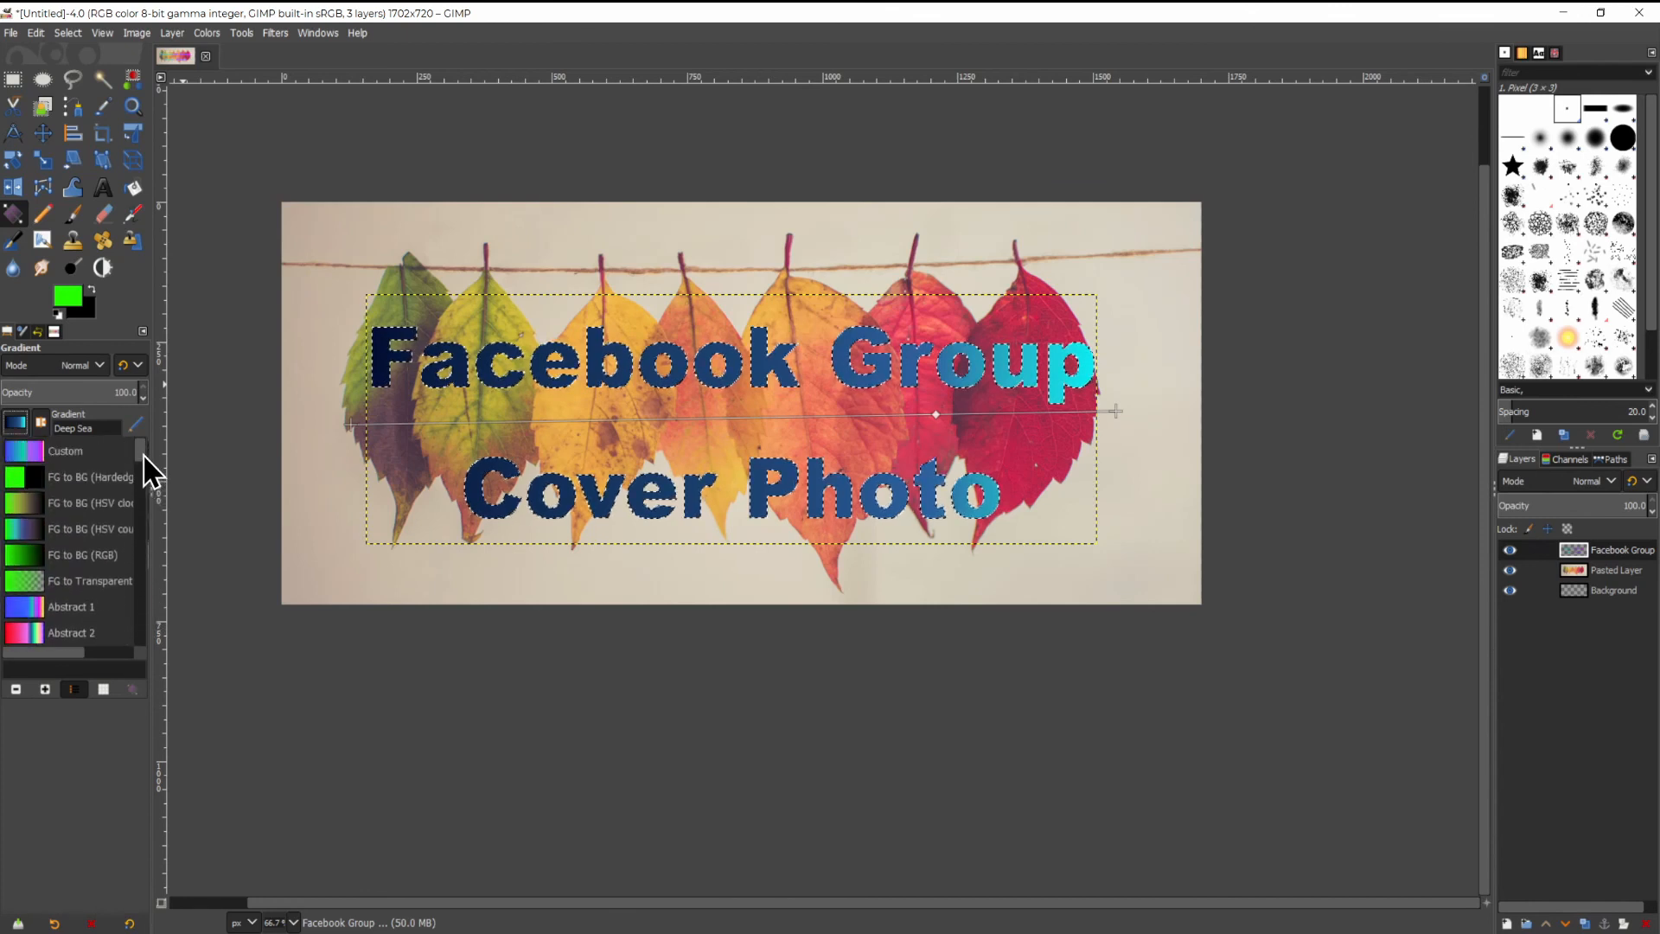
left_click(60, 453)
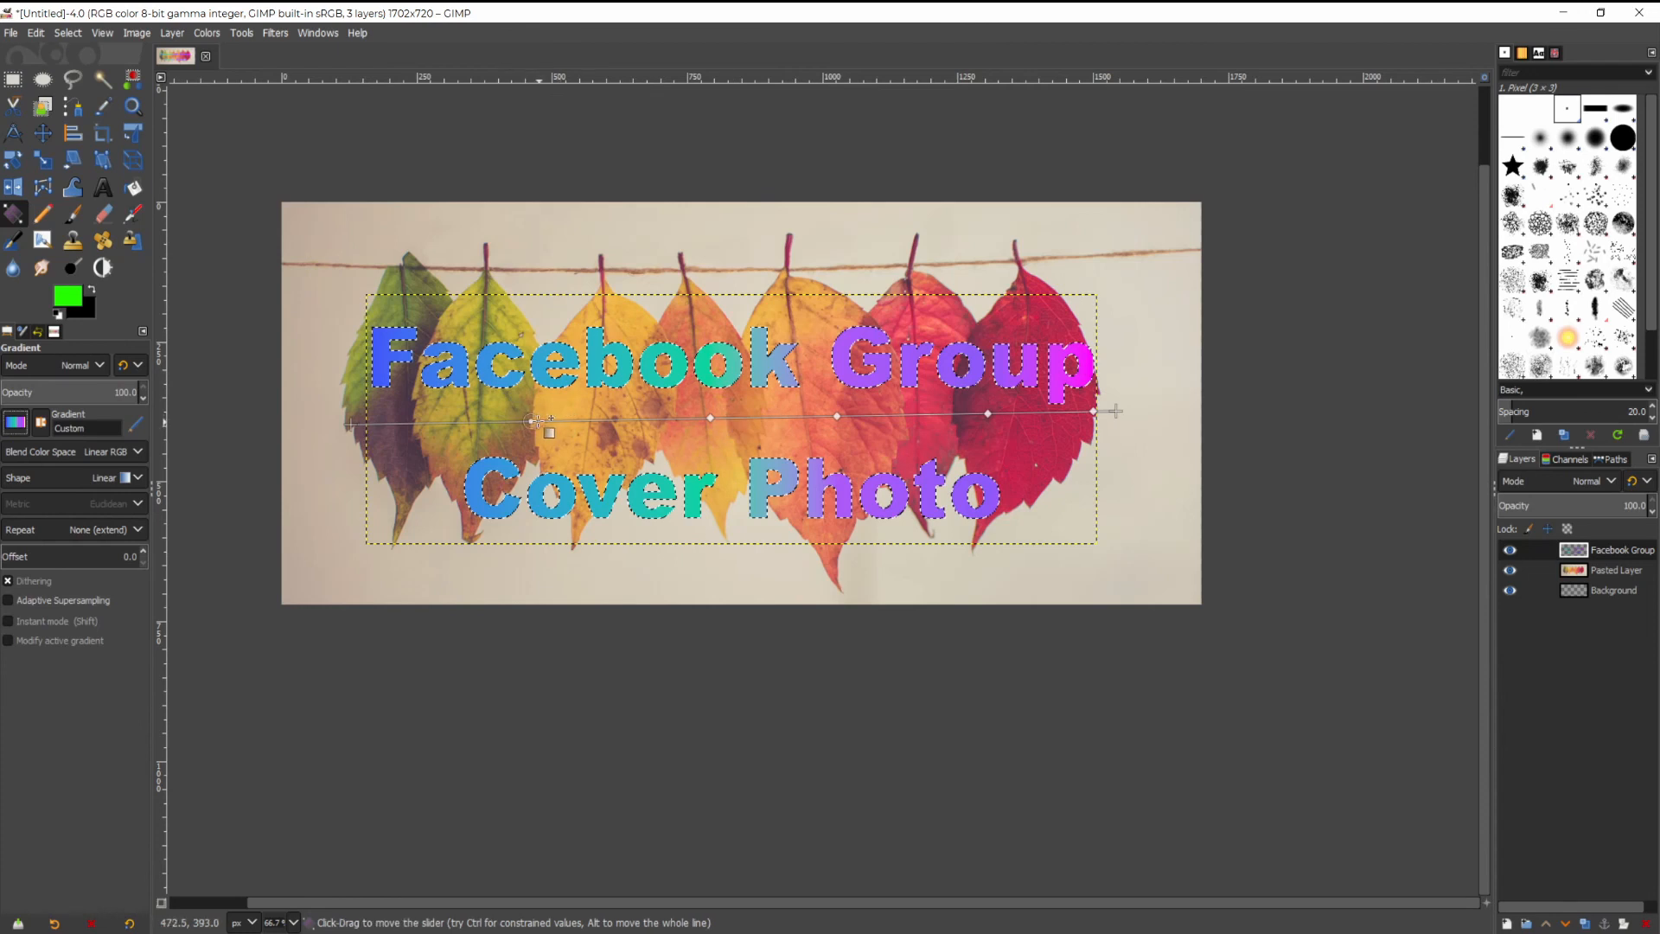
Select the existing gradient stop near the middle of the line and view its left color in the color editor, leaving it unchanged.
left_click(711, 419)
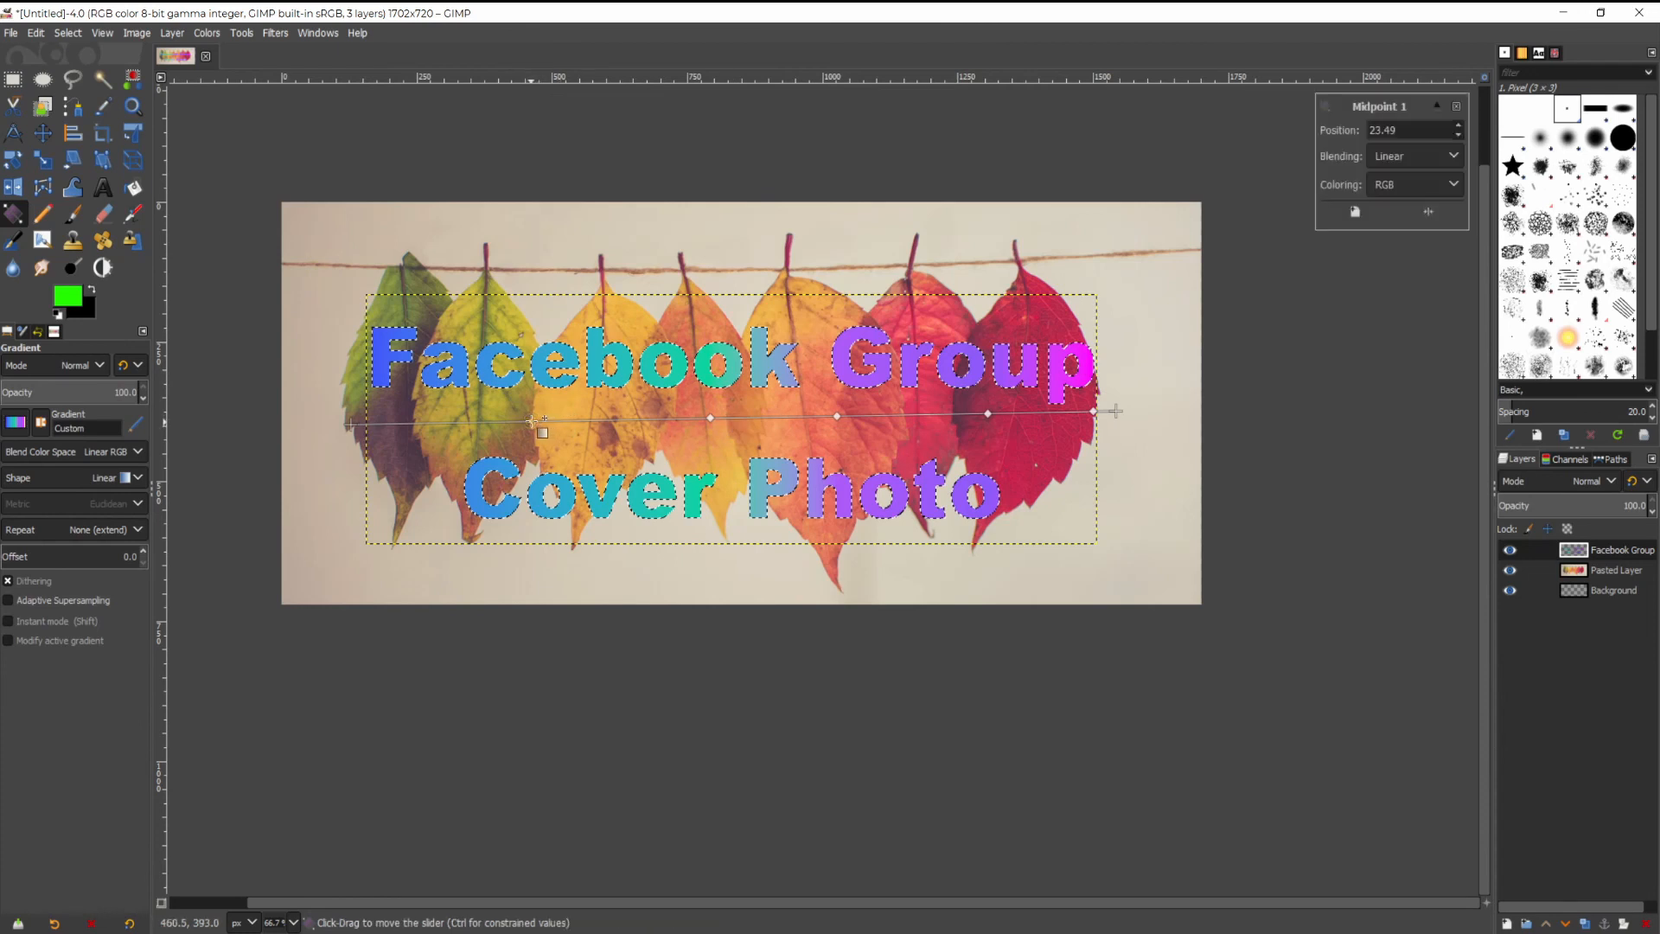
left_click(712, 419)
left_click(1371, 158)
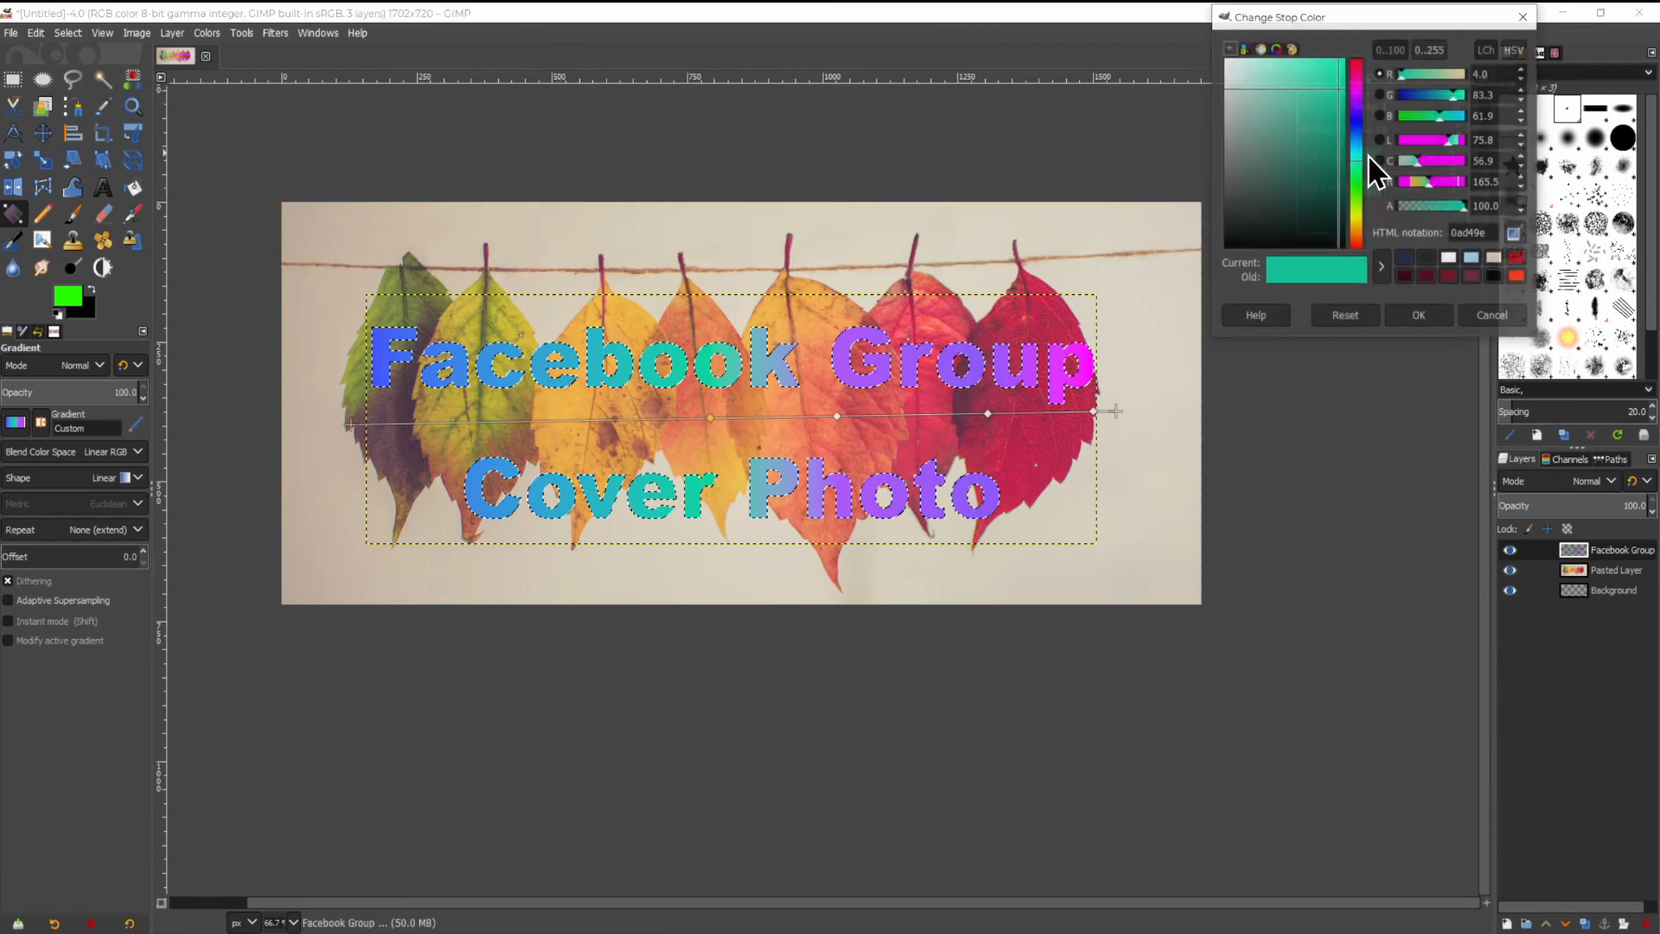
left_click(1498, 314)
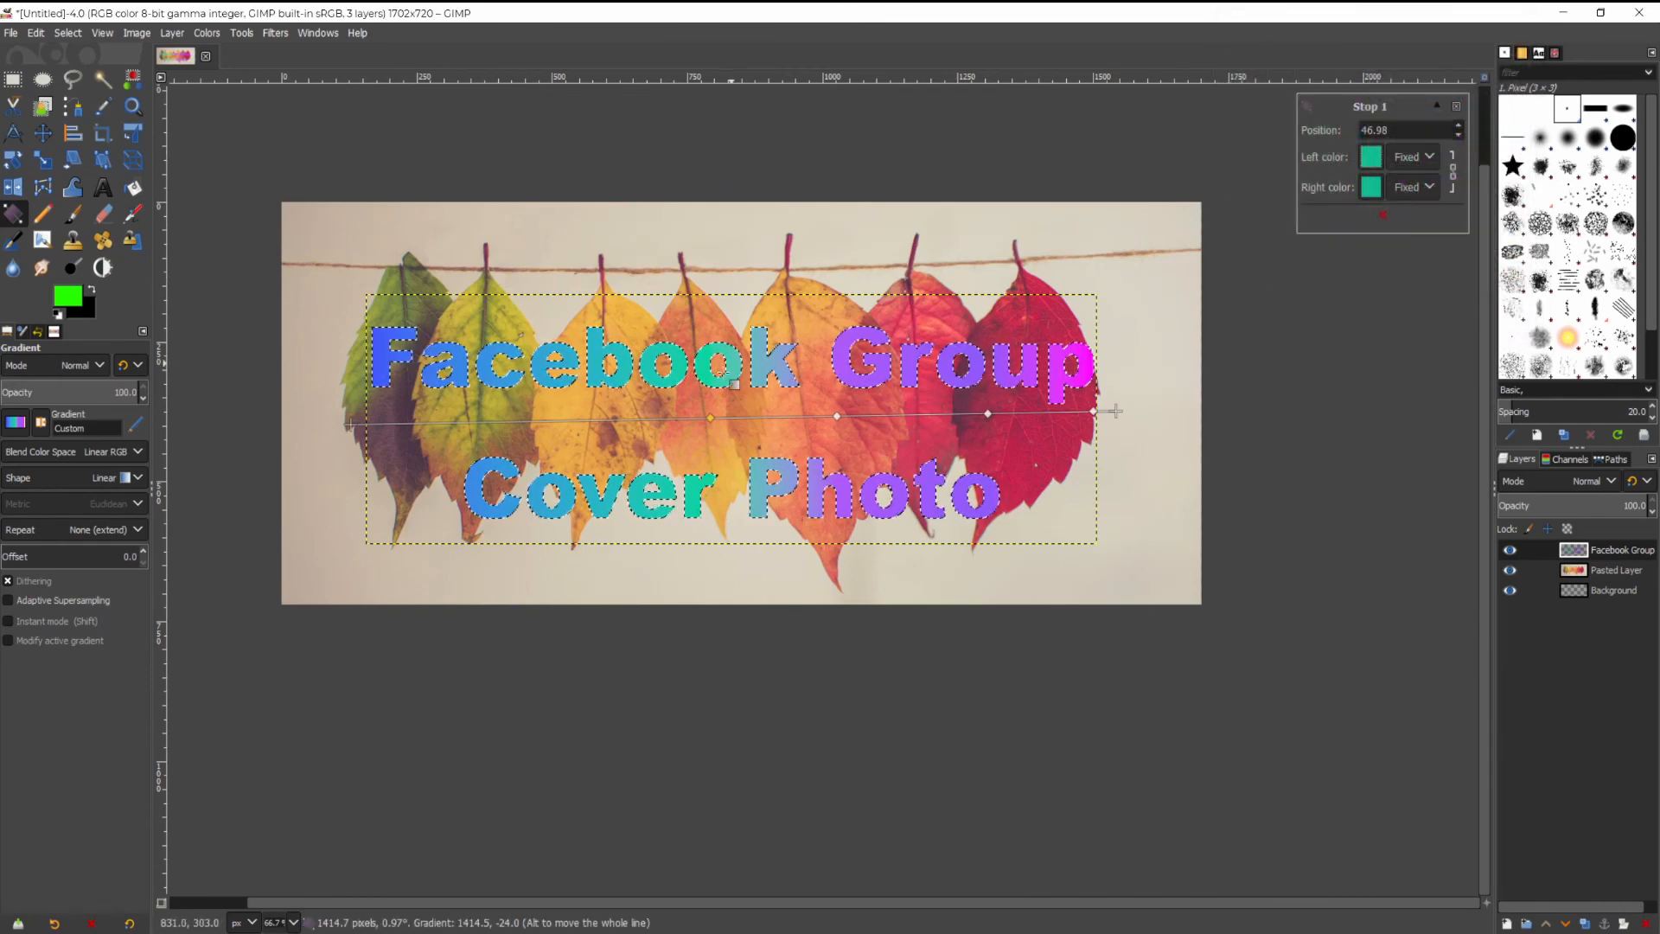
Try extra stops on the gradient line between its start and the middle stop, including one at about 35, and delete them.
left_click_drag(711, 418, 612, 420)
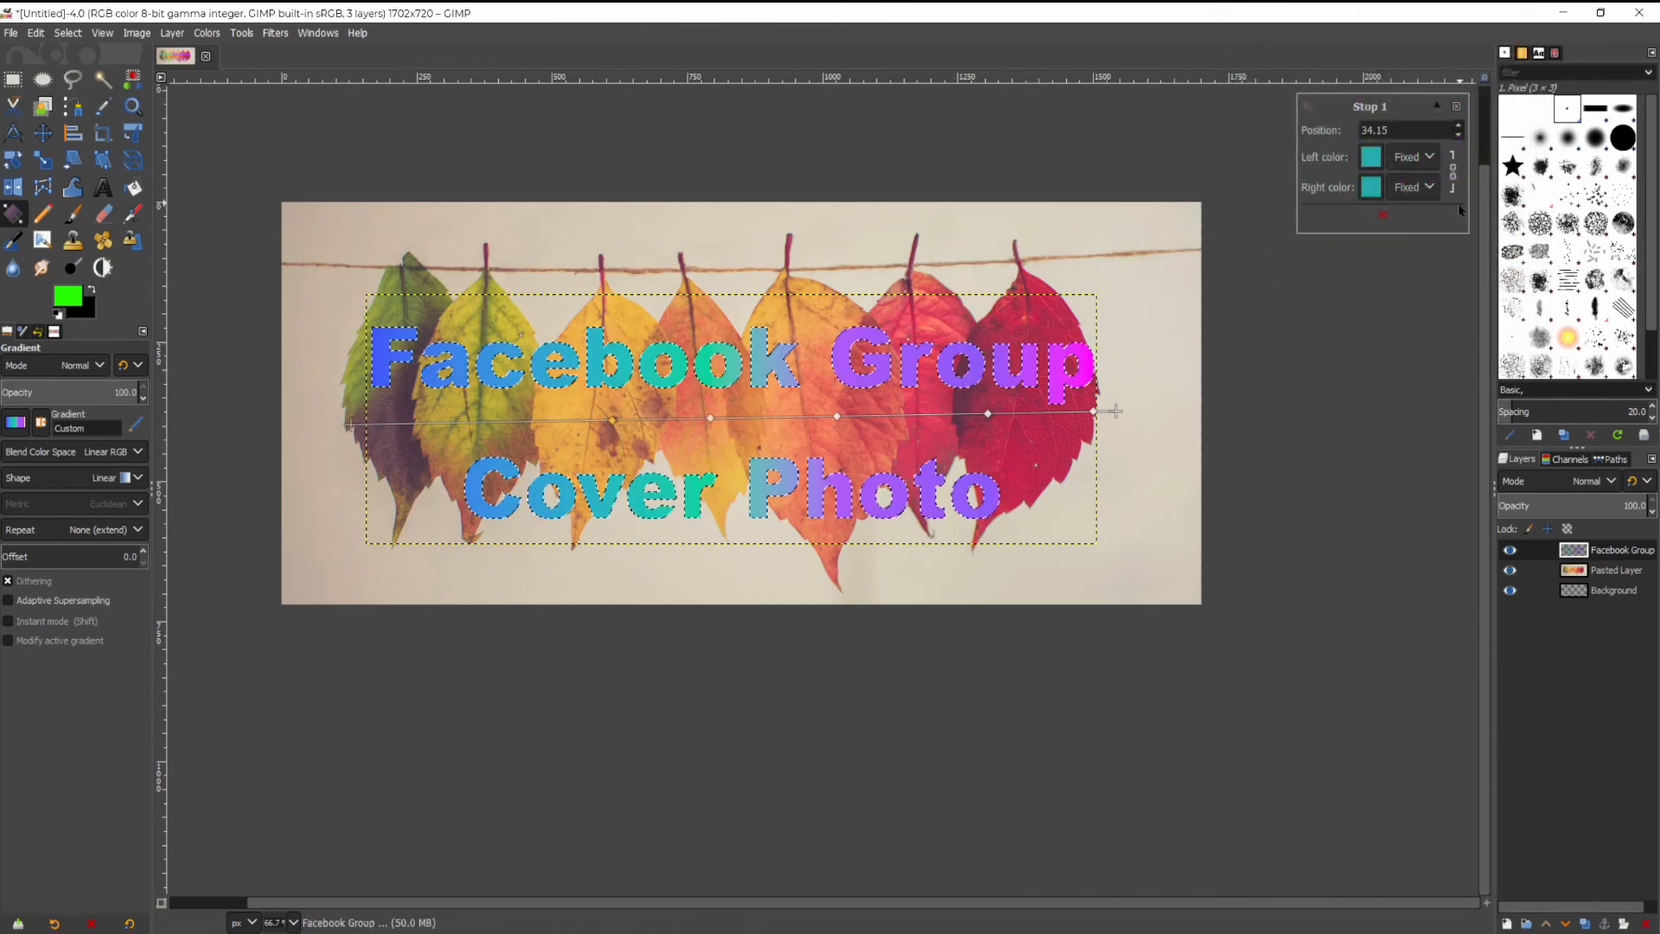
key("Delete")
left_click(621, 420)
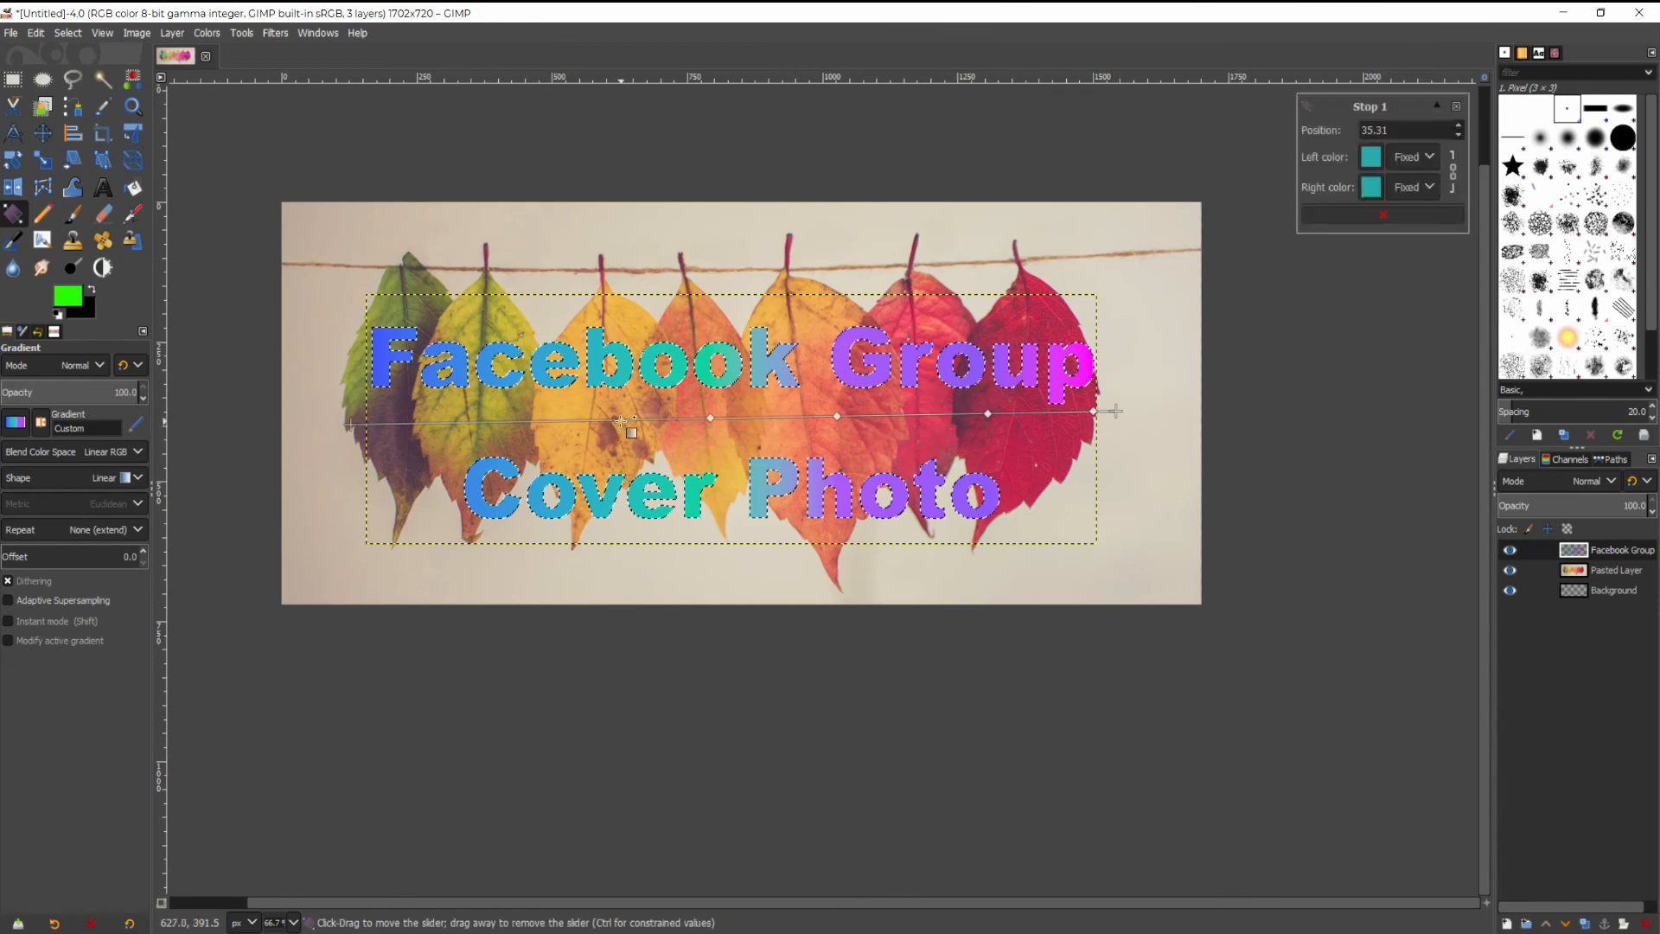
left_click(1378, 218)
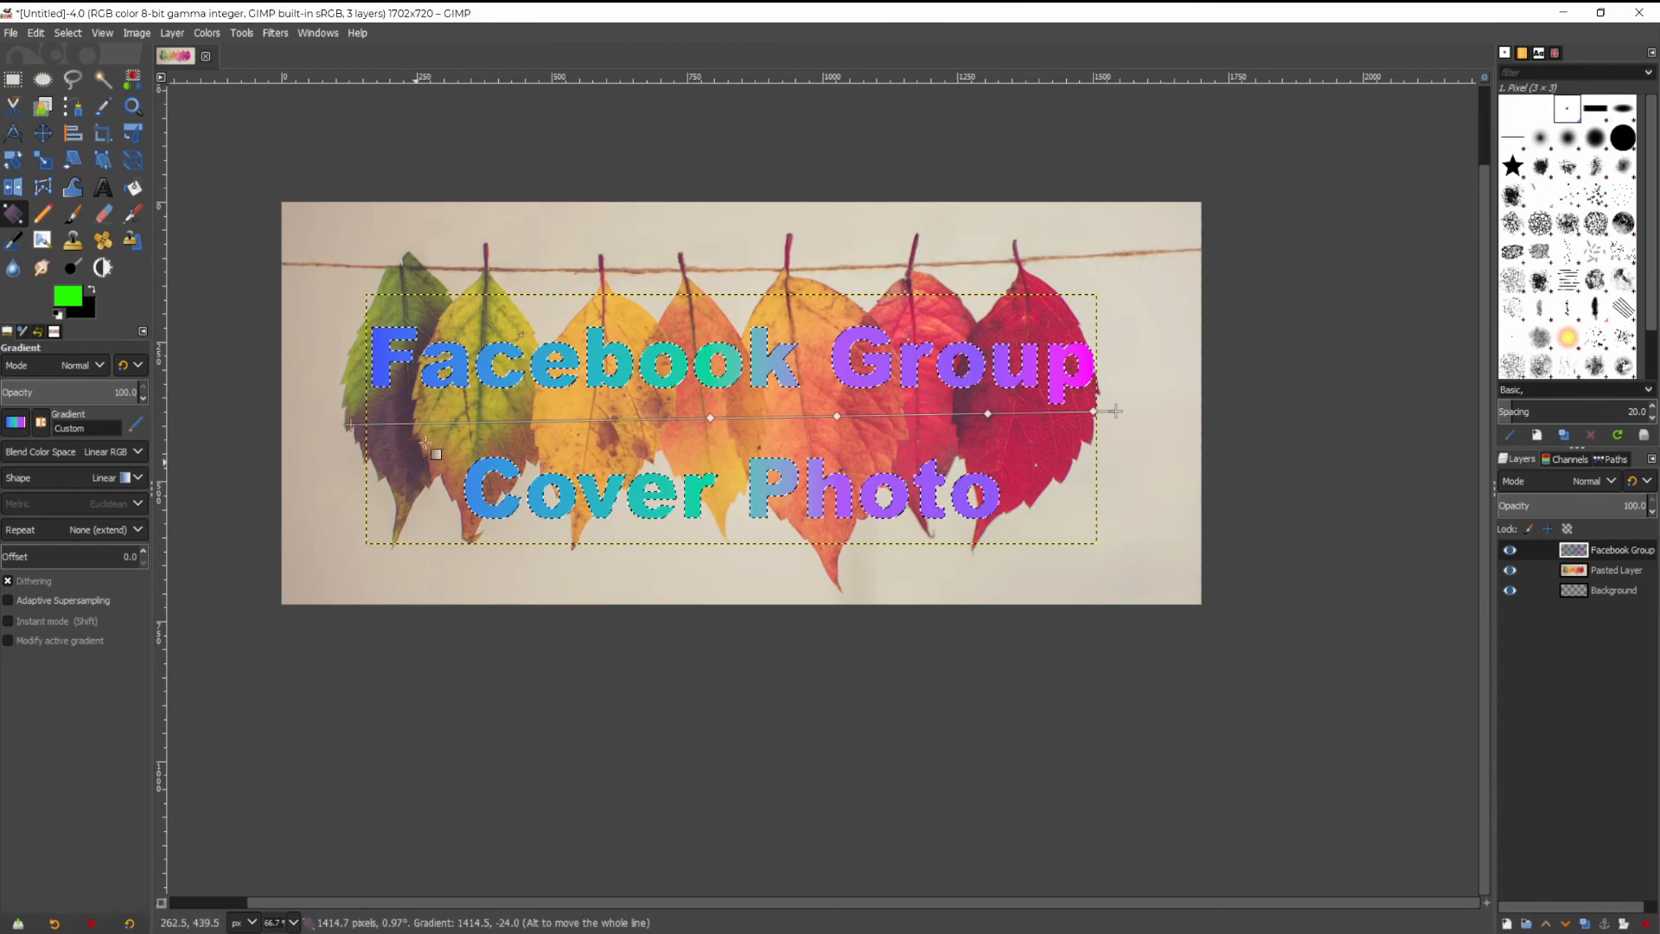
left_click(538, 415)
left_click(1369, 208)
Add stops to the Custom gradient at about positions 17.71 and 29.80, between its starting endpoint and the middle stop.
left_click(487, 422)
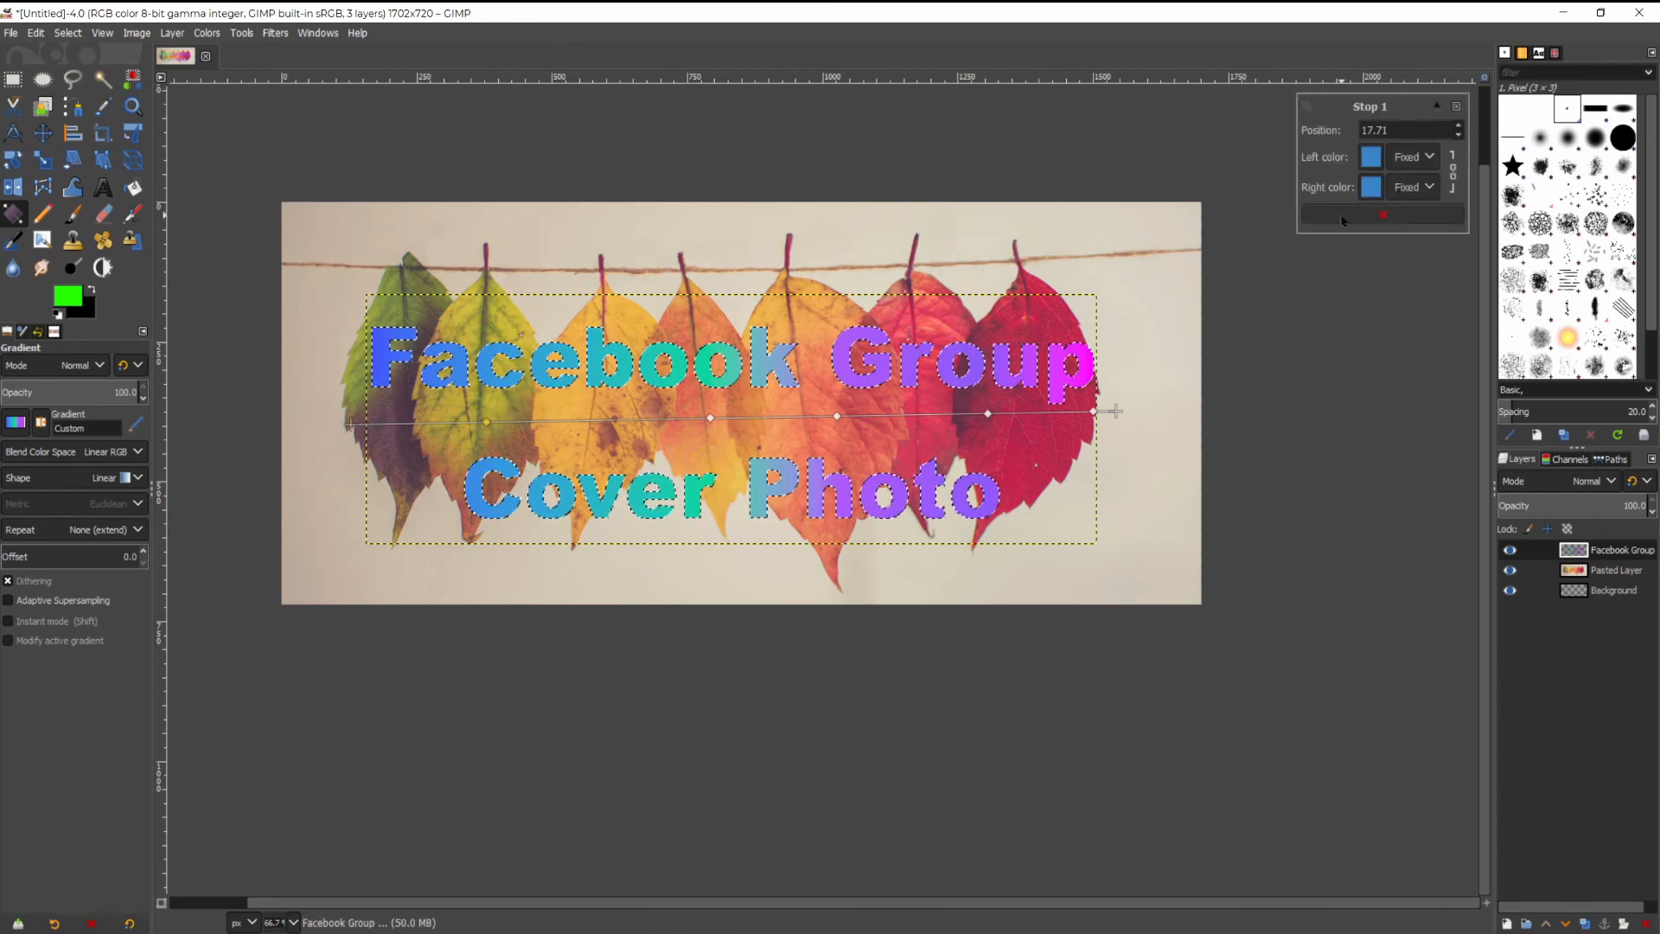
left_click(579, 420)
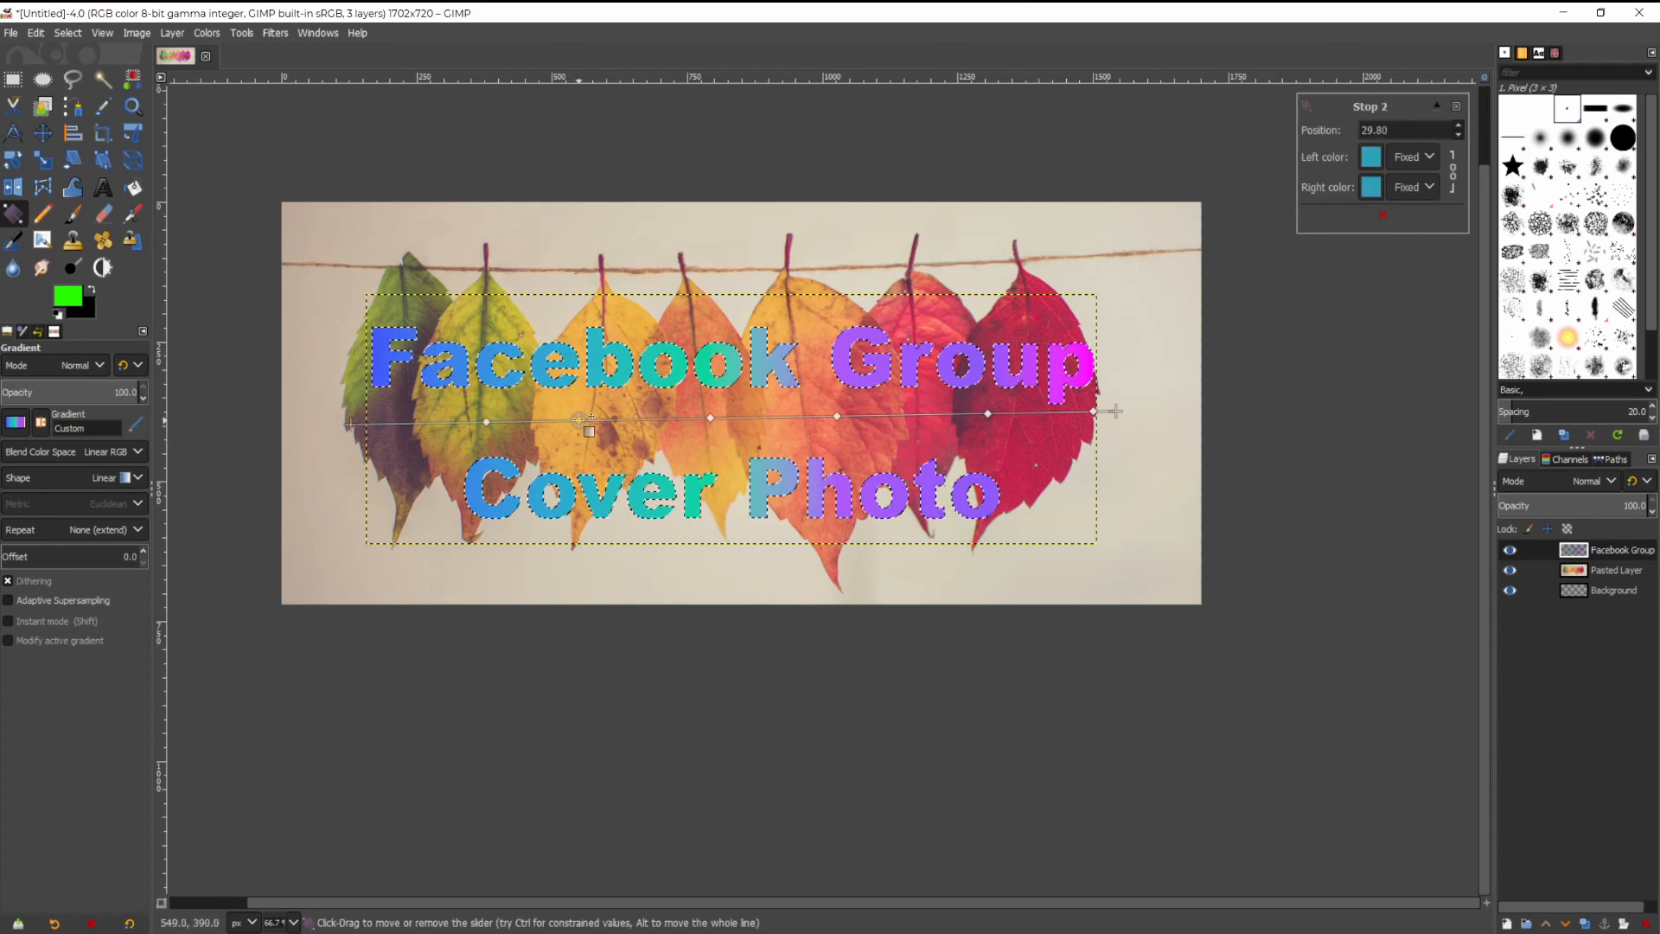
left_click(407, 424)
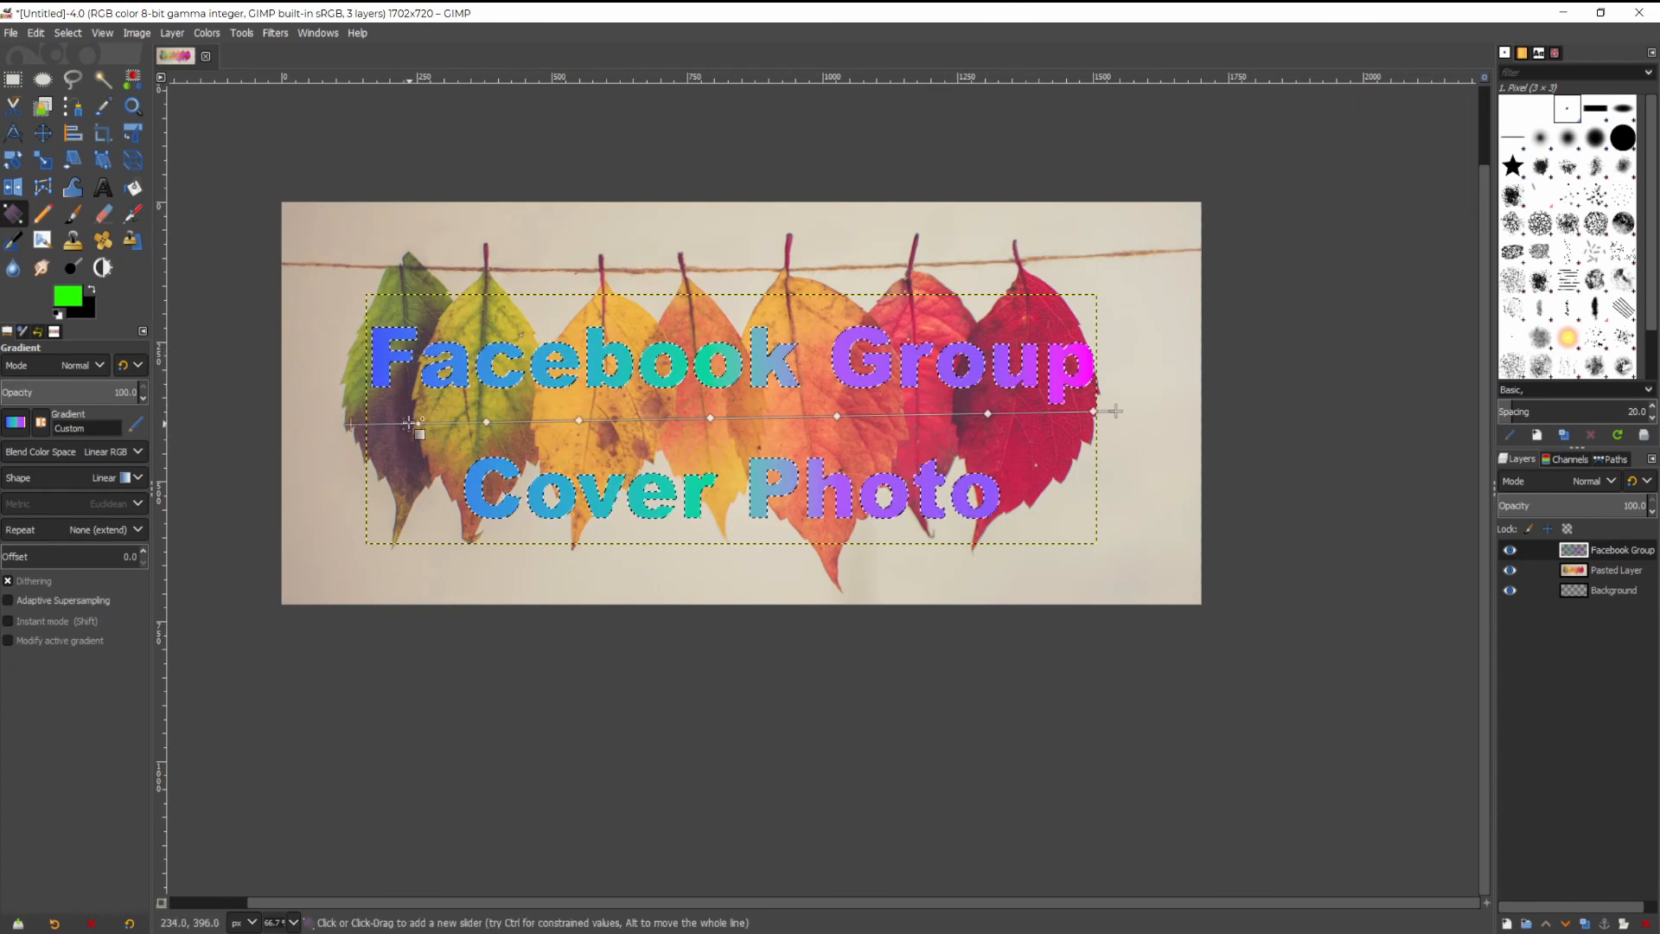